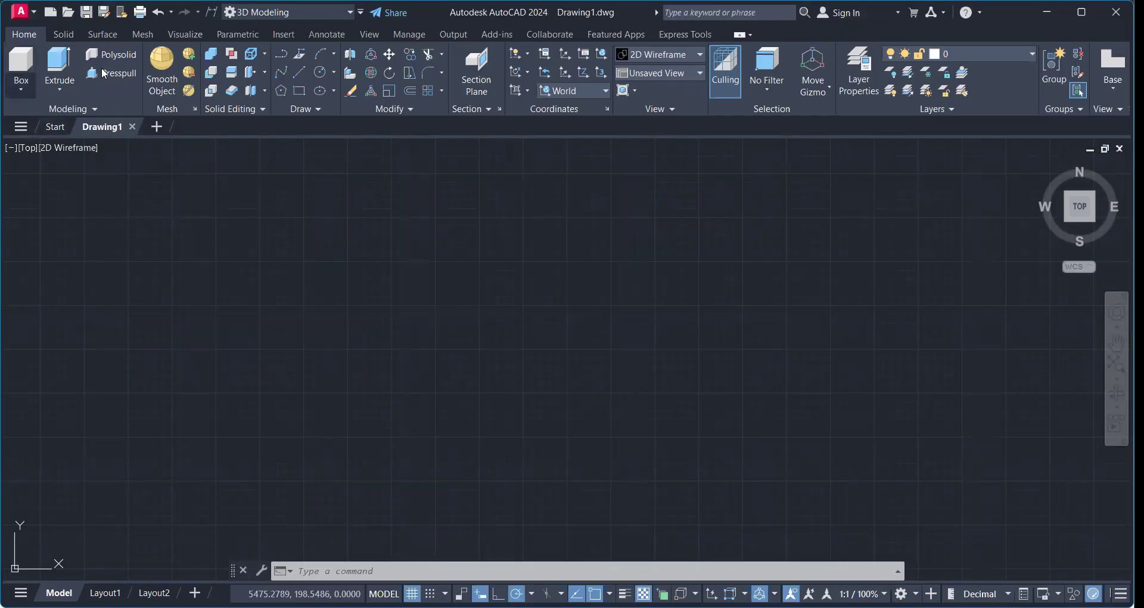
{"action": "left_click", "coordinate": [20, 89]}
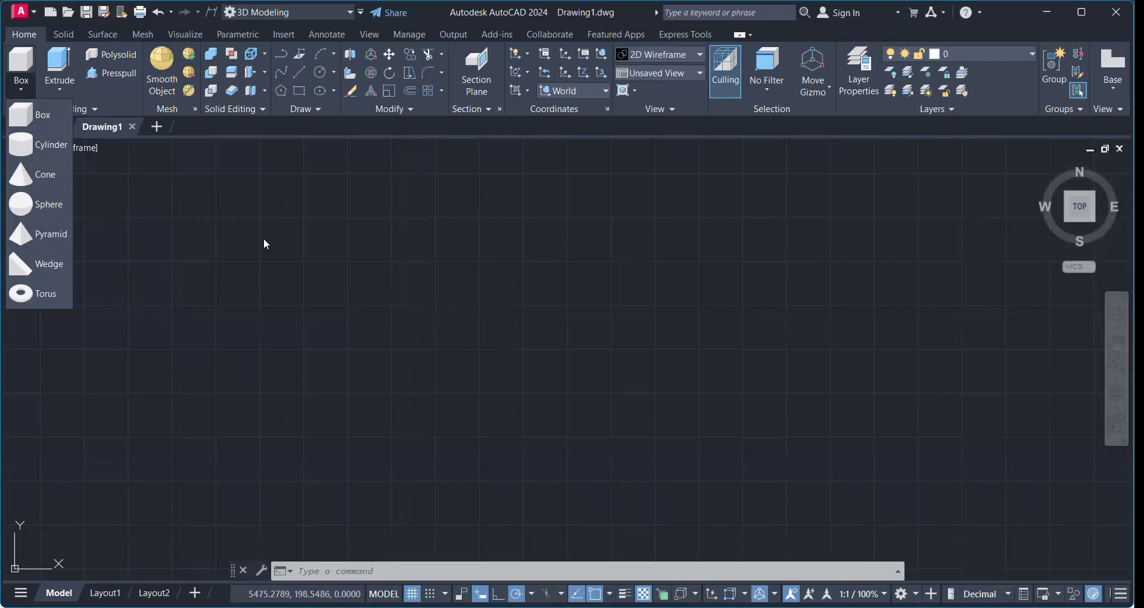
{"action": "left_click", "coordinate": [172, 237]}
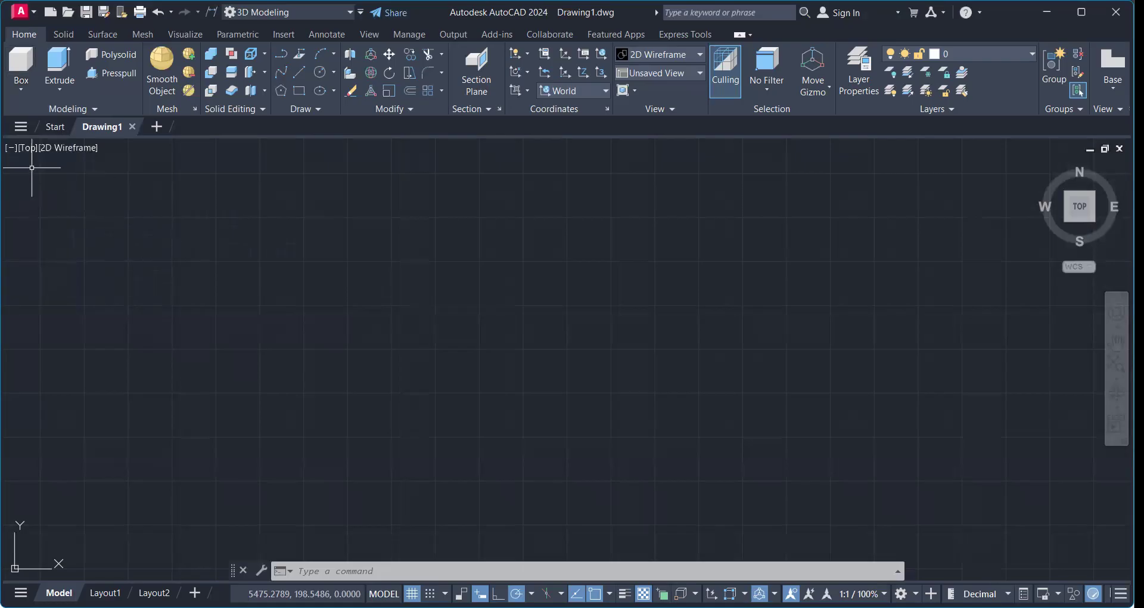
{"action": "left_click", "coordinate": [249, 223]}
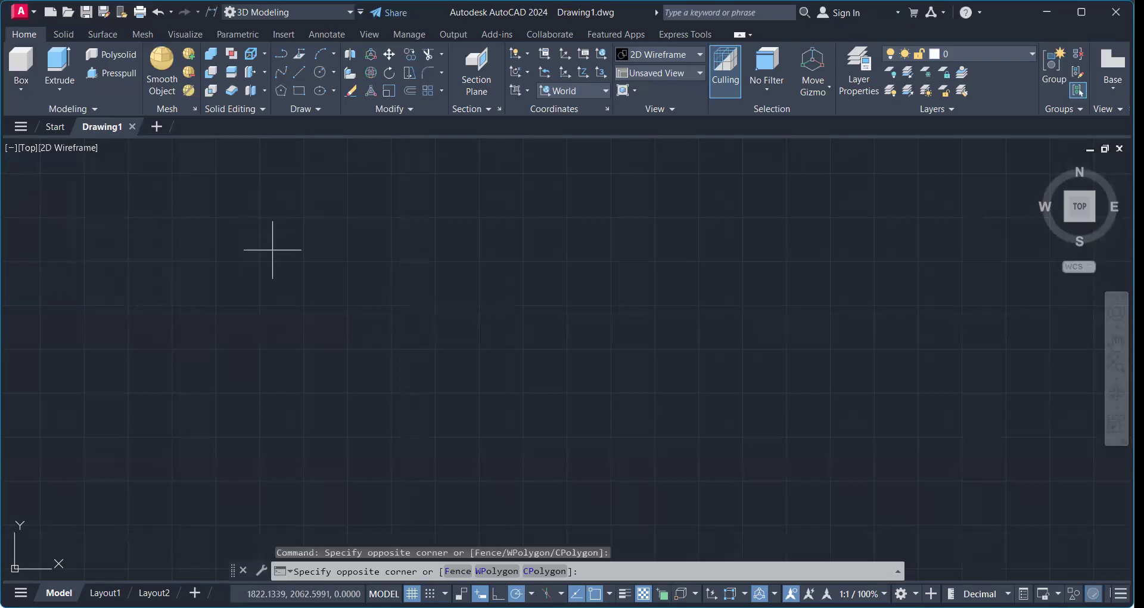
{"action": "left_click", "coordinate": [726, 301]}
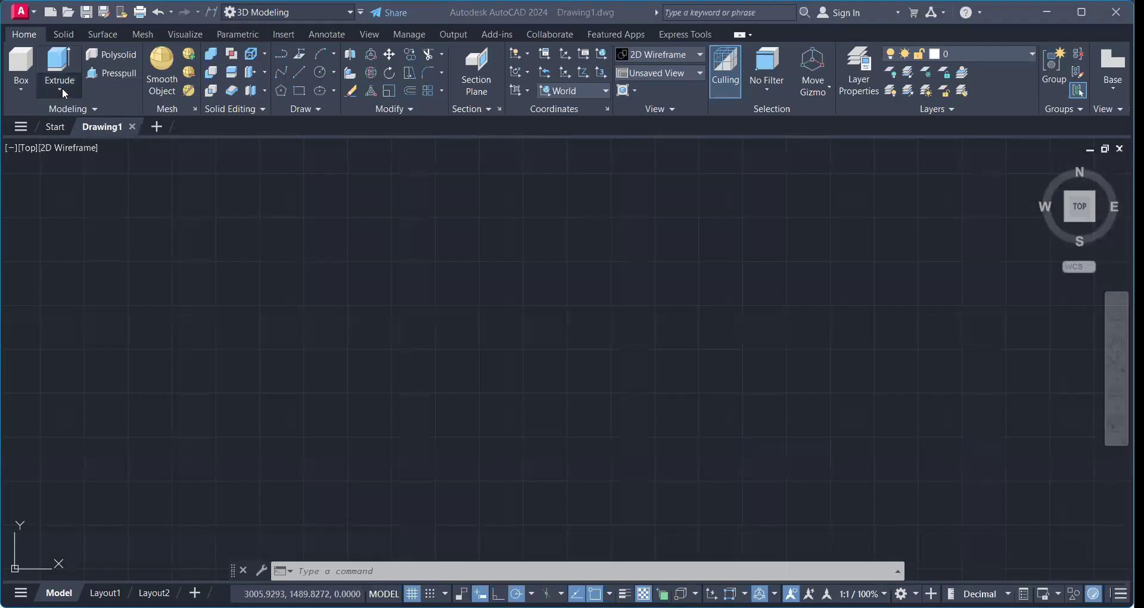
{"action": "left_click", "coordinate": [61, 89]}
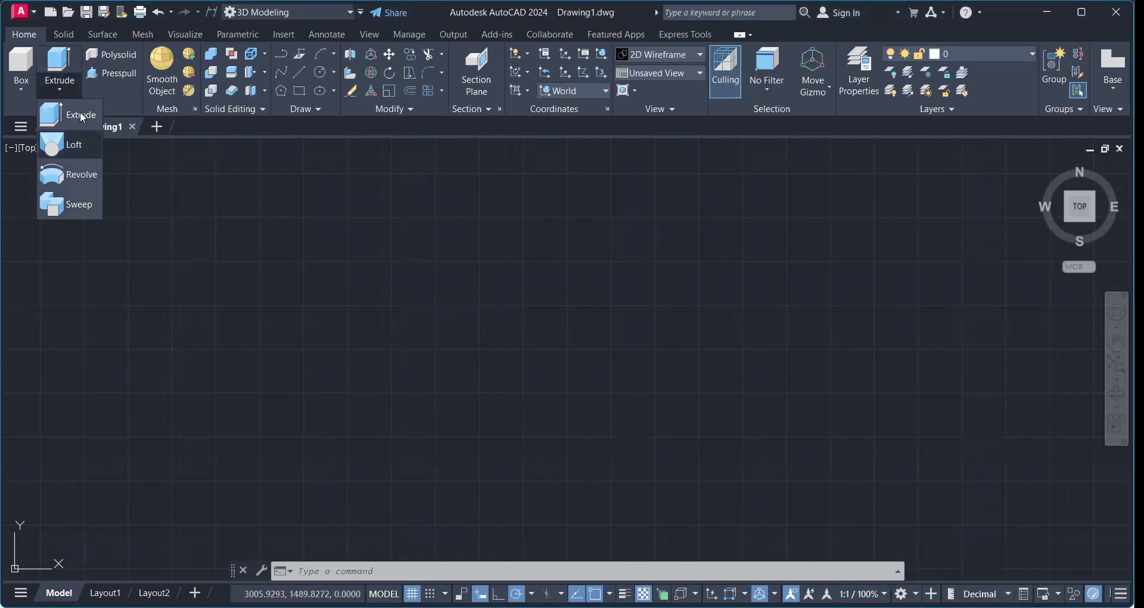
{"action": "left_click", "coordinate": [388, 394]}
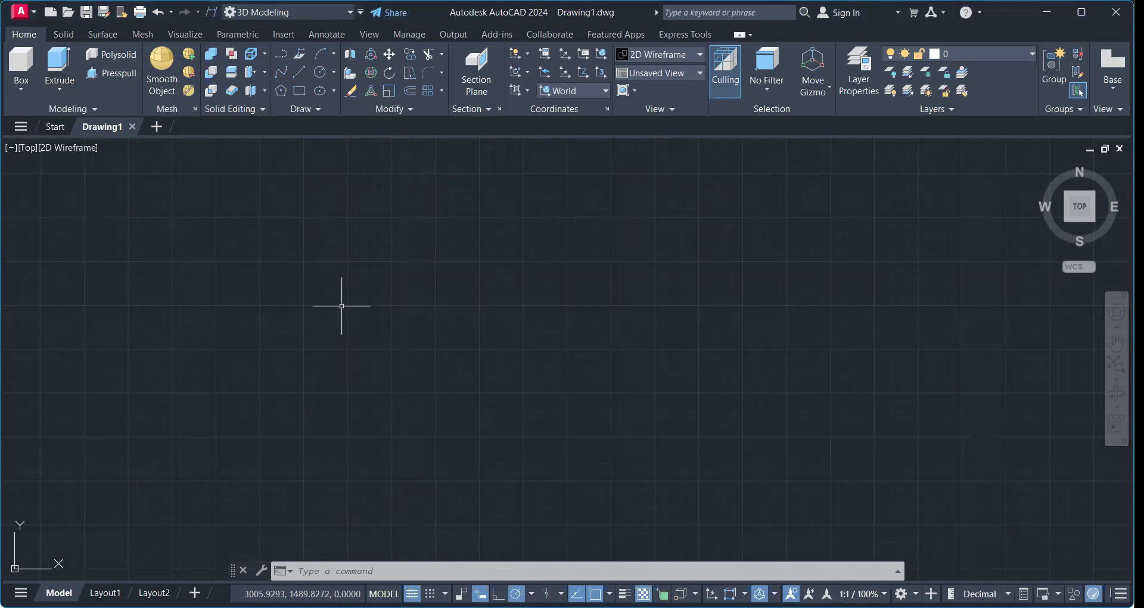
{"action": "left_click", "coordinate": [341, 288]}
{"action": "left_click", "coordinate": [413, 334]}
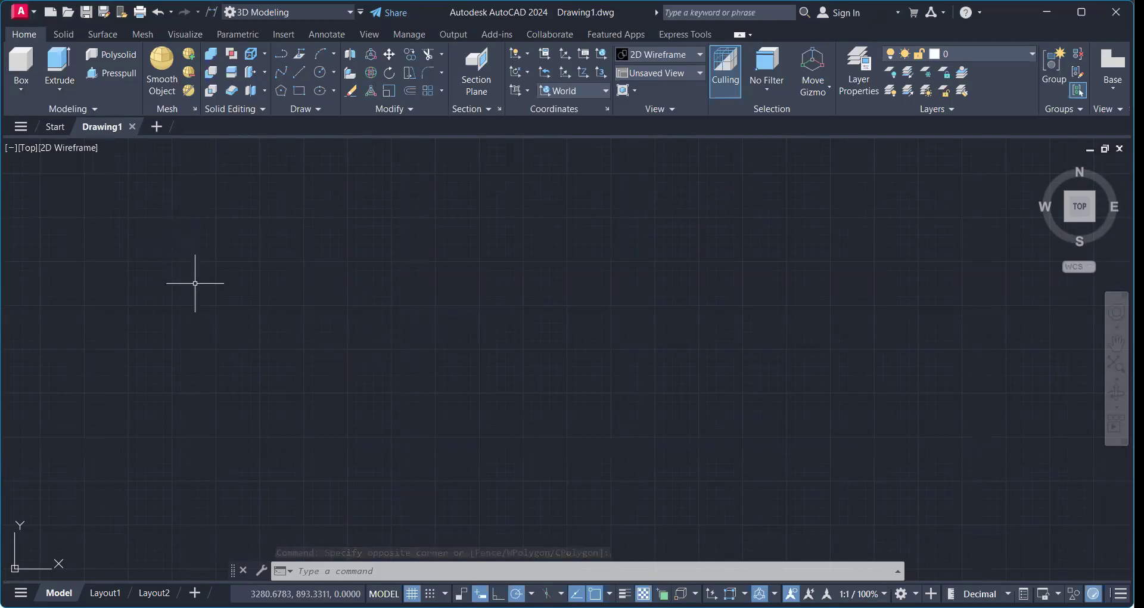
{"action": "left_click", "coordinate": [21, 91]}
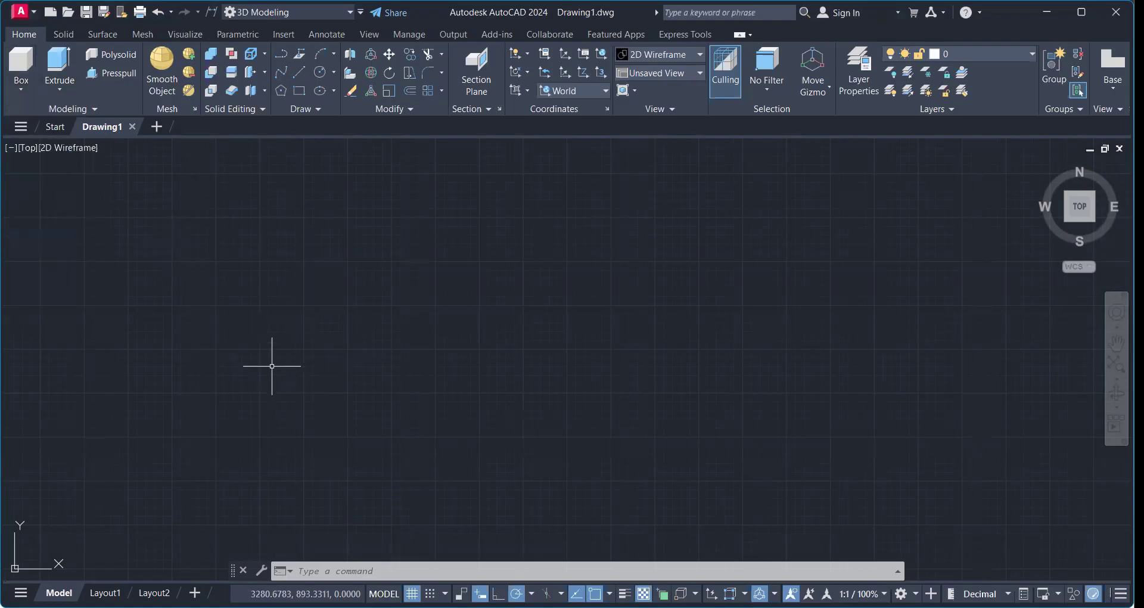
Draw a rectangle with a length of 100 and a width of 50
{"action": "type", "text": "REC"}
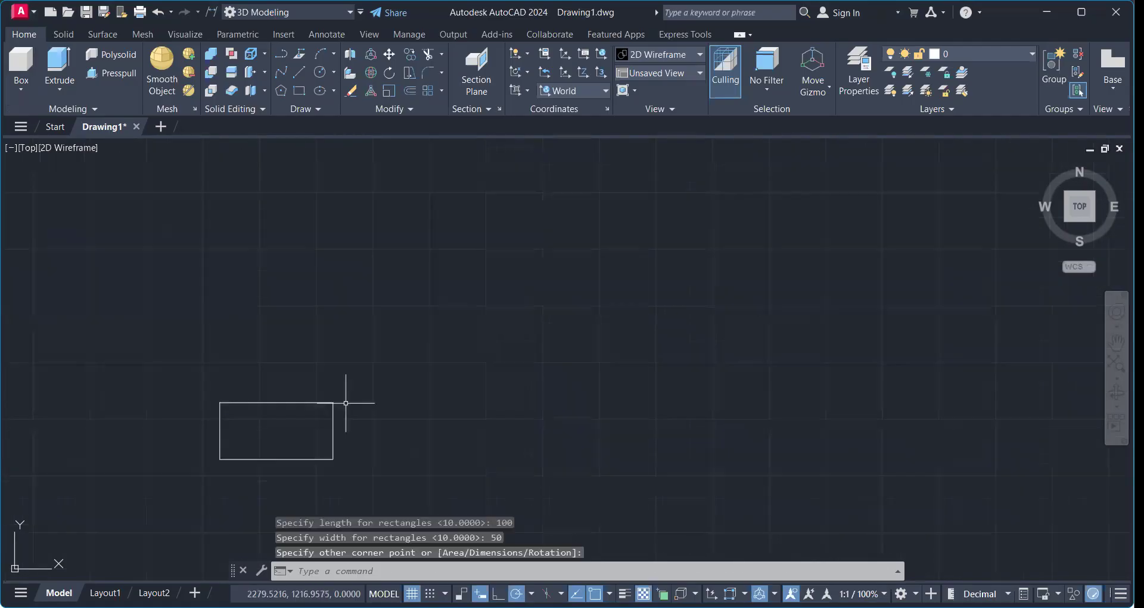
{"action": "middle_click_drag", "start_coordinate": [352, 403], "coordinate": [363, 312]}
{"action": "scroll", "coordinate": [511, 268], "scroll_direction": "up", "scroll_amount": 2}
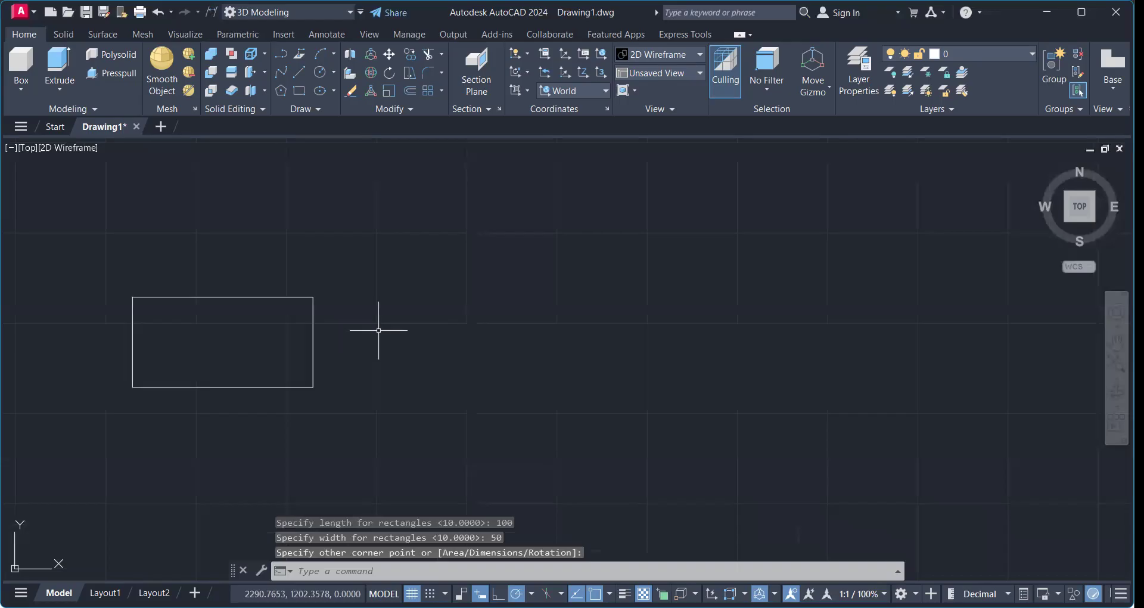
Draw a circle of radius 50 beside the rectangle, roughly level with its middle
{"action": "left_click", "coordinate": [458, 324]}
{"action": "type", "text": "50"}
{"action": "key", "text": "Return"}
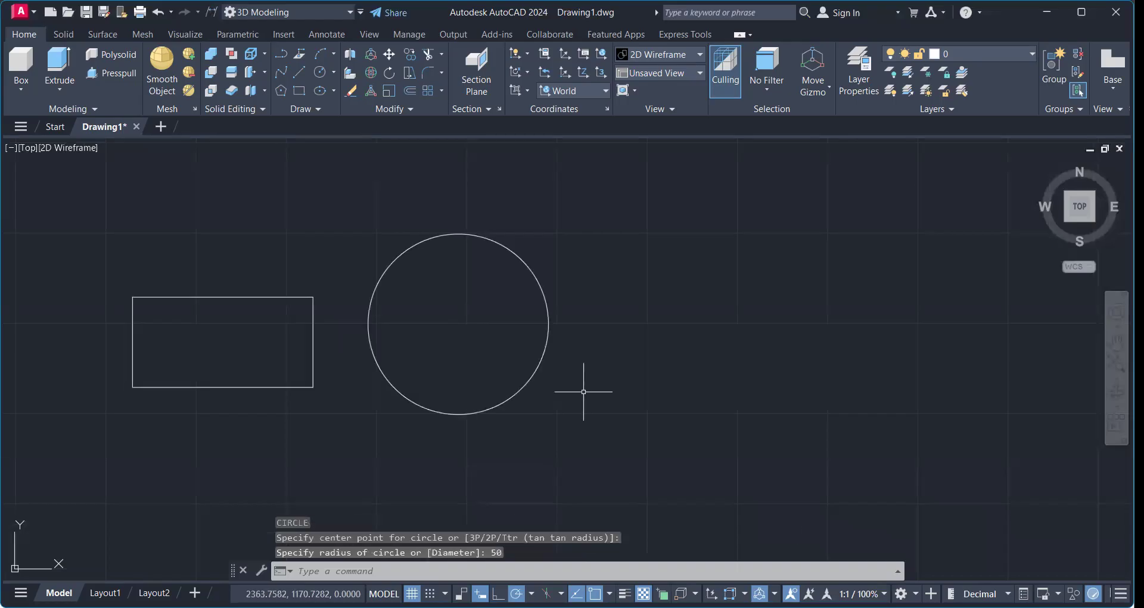
Draw a 3-sided polygon inscribed in a circle, beside the existing circle and with one apex pointing up
{"action": "middle_click_drag", "start_coordinate": [584, 388], "coordinate": [493, 401]}
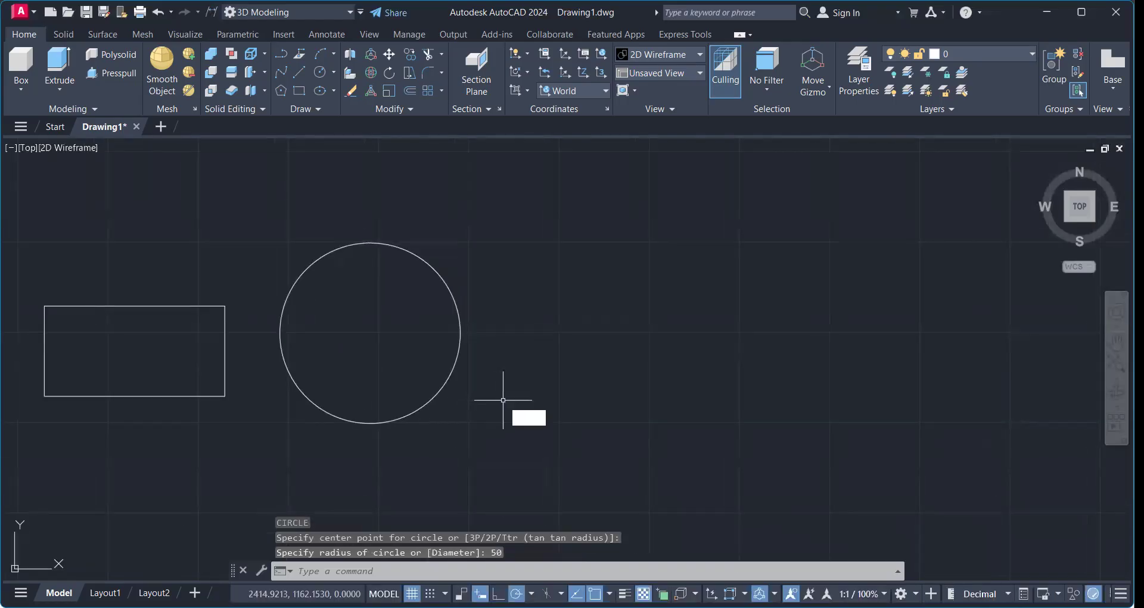
{"action": "type", "text": "pol"}
{"action": "key", "text": "Return"}
{"action": "type", "text": "3"}
{"action": "key", "text": "Return"}
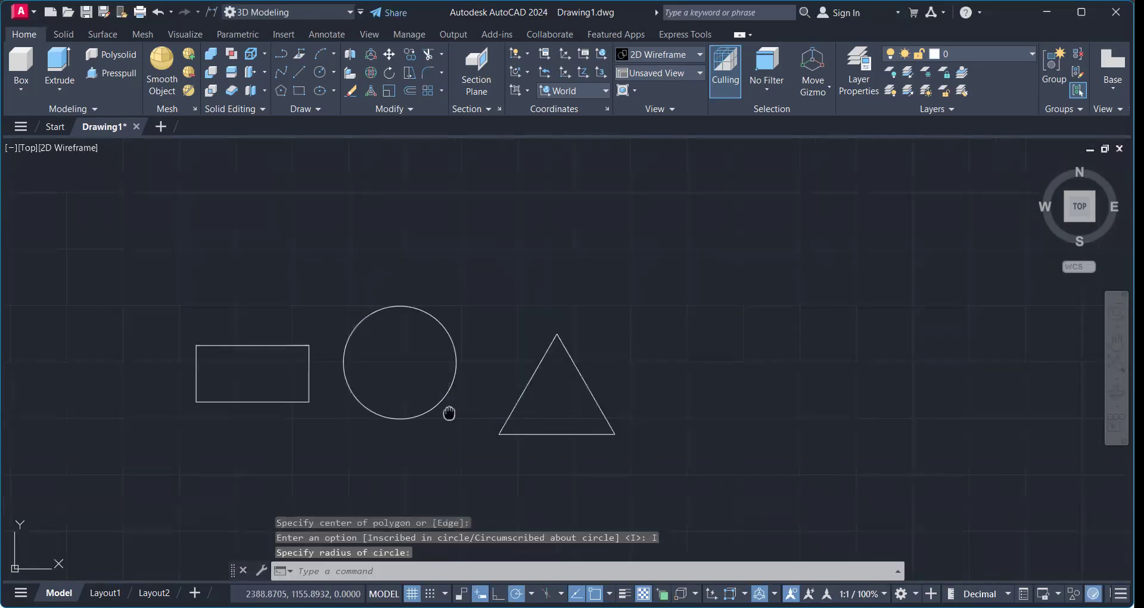
{"action": "middle_click_drag", "start_coordinate": [450, 411], "coordinate": [607, 417]}
{"action": "scroll", "coordinate": [530, 387], "scroll_direction": "up", "scroll_amount": 2}
{"action": "scroll", "coordinate": [530, 388], "scroll_direction": "down", "scroll_amount": 4}
{"action": "middle_click_drag", "start_coordinate": [529, 388], "coordinate": [435, 411]}
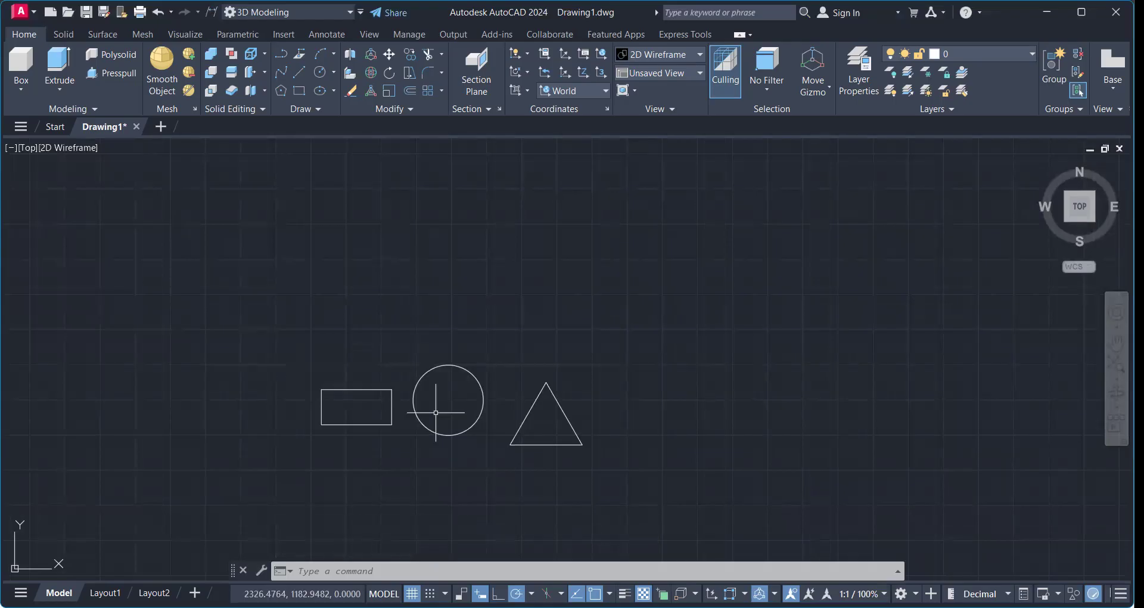
{"action": "scroll", "coordinate": [389, 425], "scroll_direction": "up", "scroll_amount": 2}
{"action": "scroll", "coordinate": [387, 428], "scroll_direction": "up", "scroll_amount": 2}
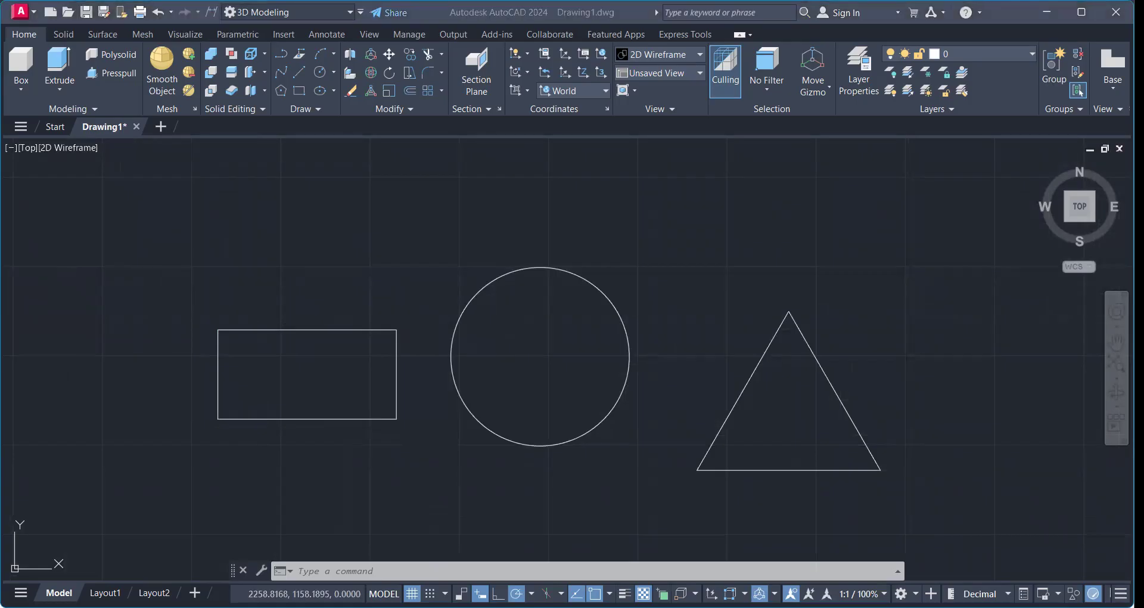
Switch the viewport to the SW Isometric view with the Conceptual visual style
{"action": "left_click", "coordinate": [32, 149]}
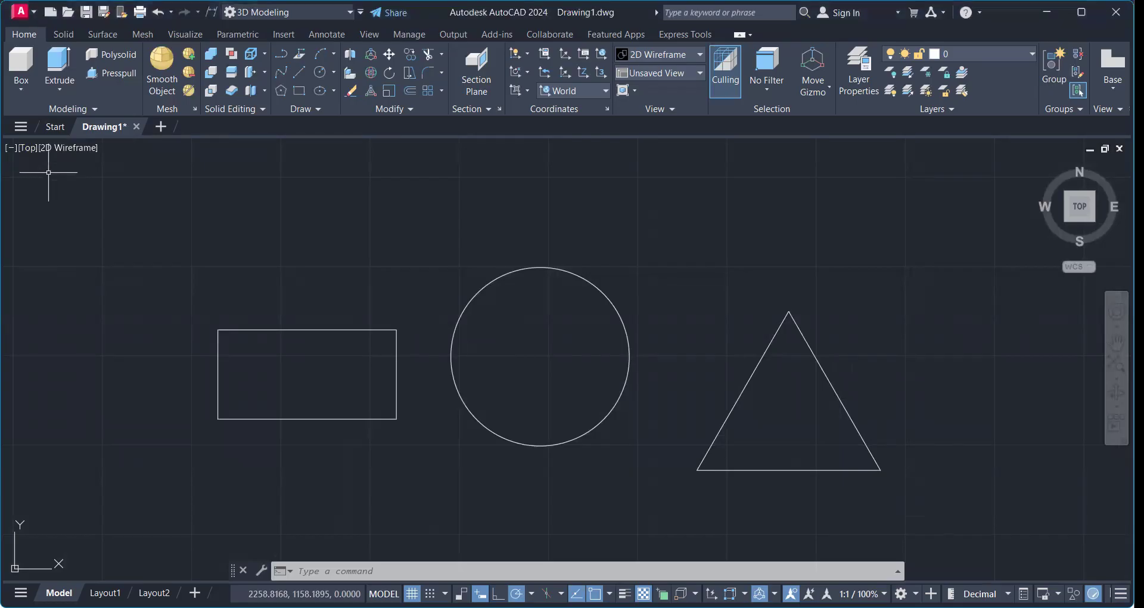
{"action": "left_click", "coordinate": [25, 150]}
{"action": "left_click", "coordinate": [67, 278]}
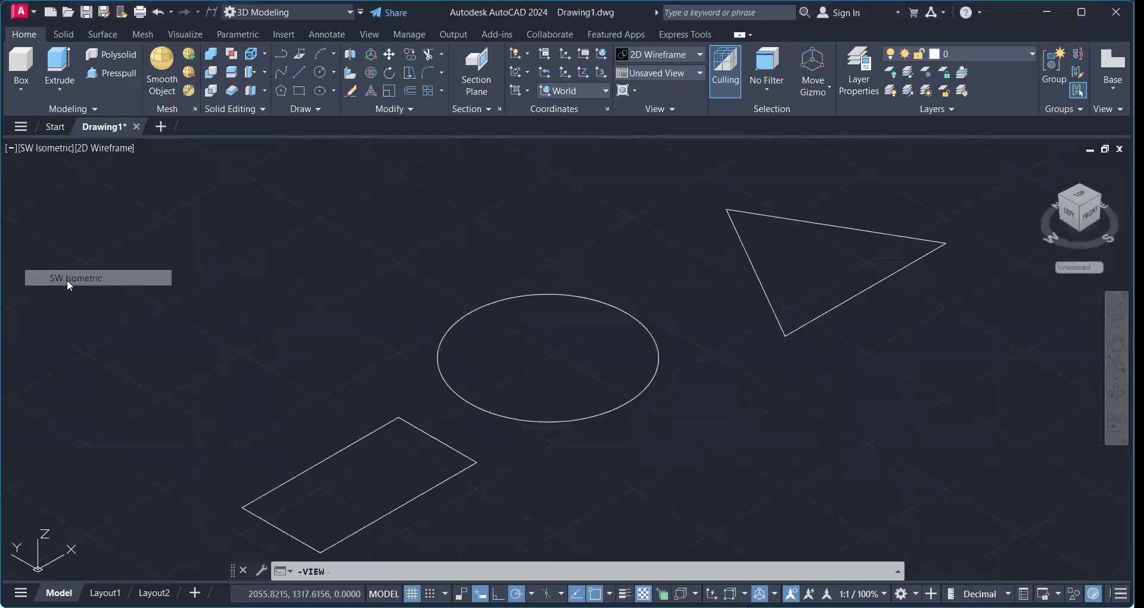
{"action": "left_click", "coordinate": [99, 153]}
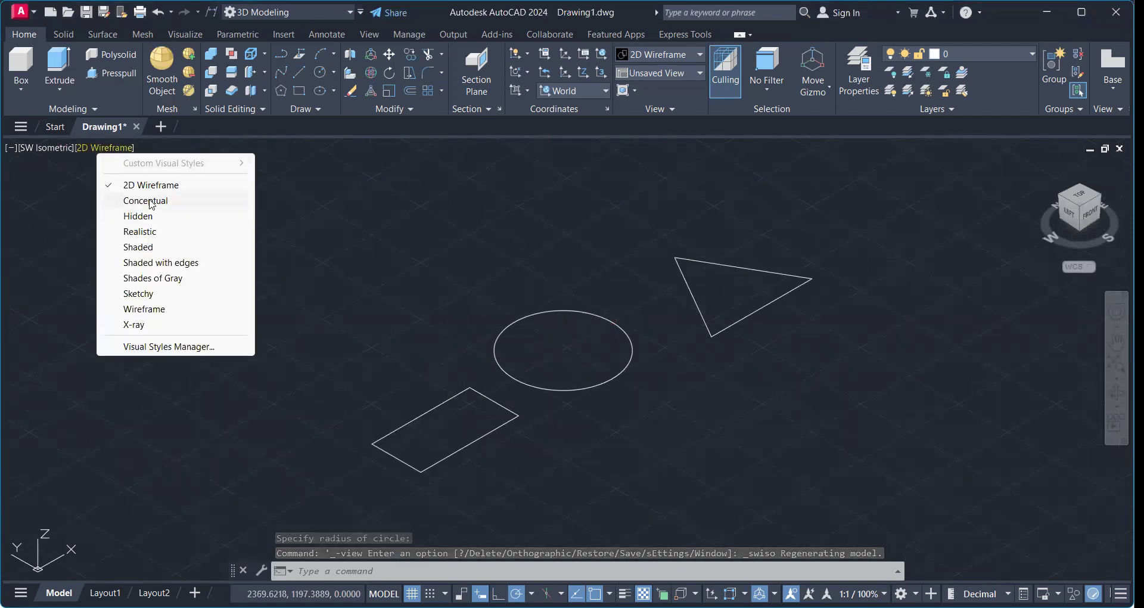
{"action": "left_click", "coordinate": [146, 200]}
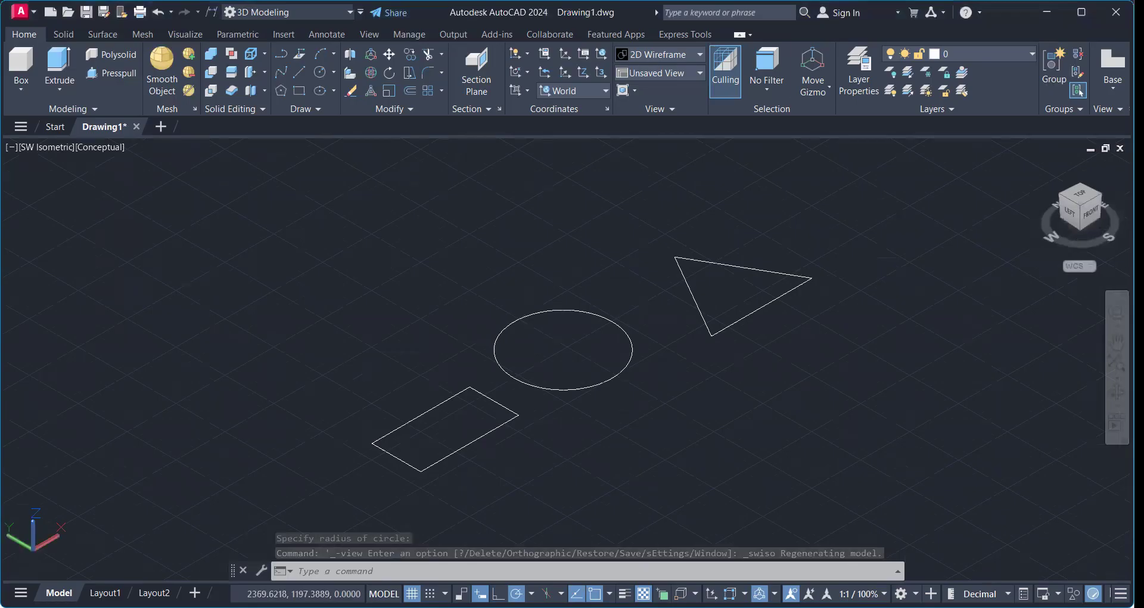
Extrude the rectangle into a solid with a height of 100
{"action": "middle_click_drag", "start_coordinate": [395, 399], "coordinate": [396, 425]}
{"action": "scroll", "coordinate": [396, 426], "scroll_direction": "up", "scroll_amount": 3}
{"action": "scroll", "coordinate": [396, 424], "scroll_direction": "up", "scroll_amount": 3}
{"action": "scroll", "coordinate": [396, 425], "scroll_direction": "down", "scroll_amount": 4}
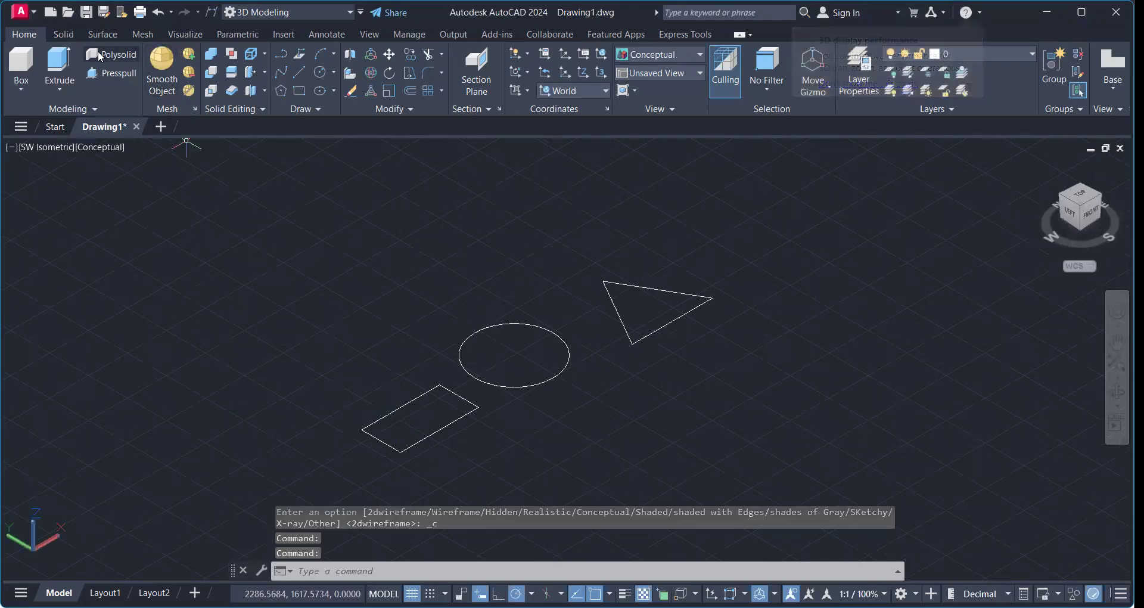
{"action": "left_click", "coordinate": [59, 63]}
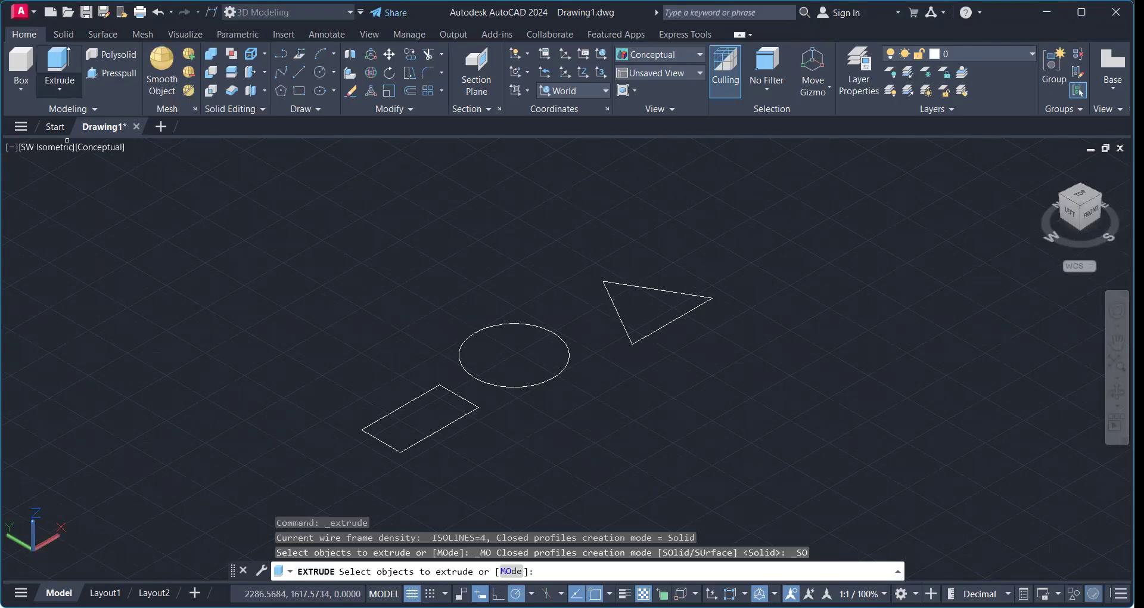
{"action": "left_click", "coordinate": [421, 441]}
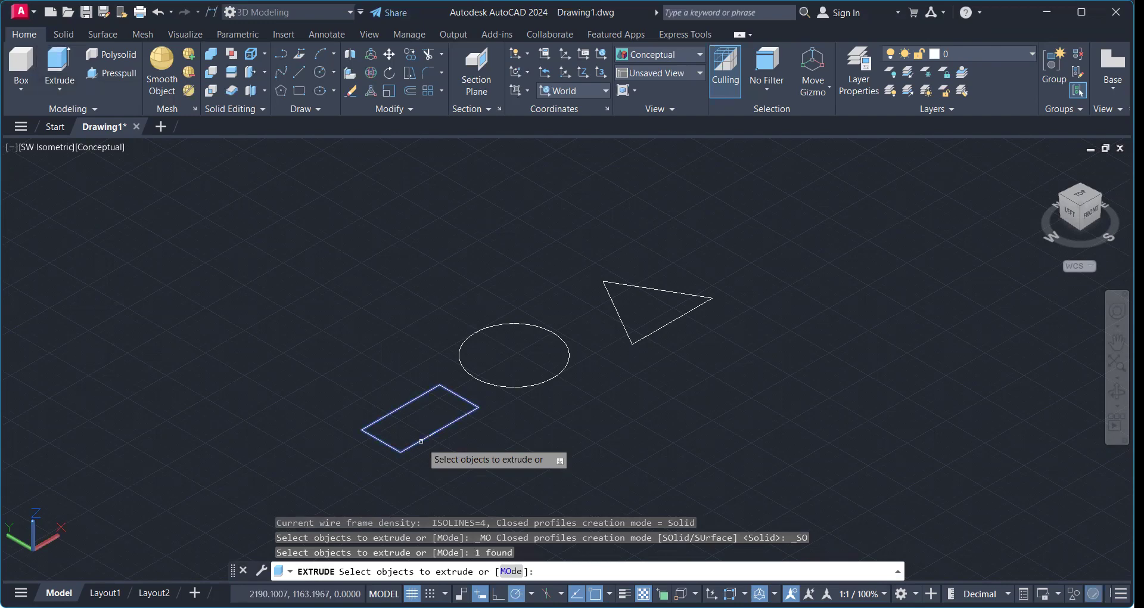
{"action": "key", "text": "Return"}
{"action": "type", "text": "100"}
{"action": "key", "text": "Return"}
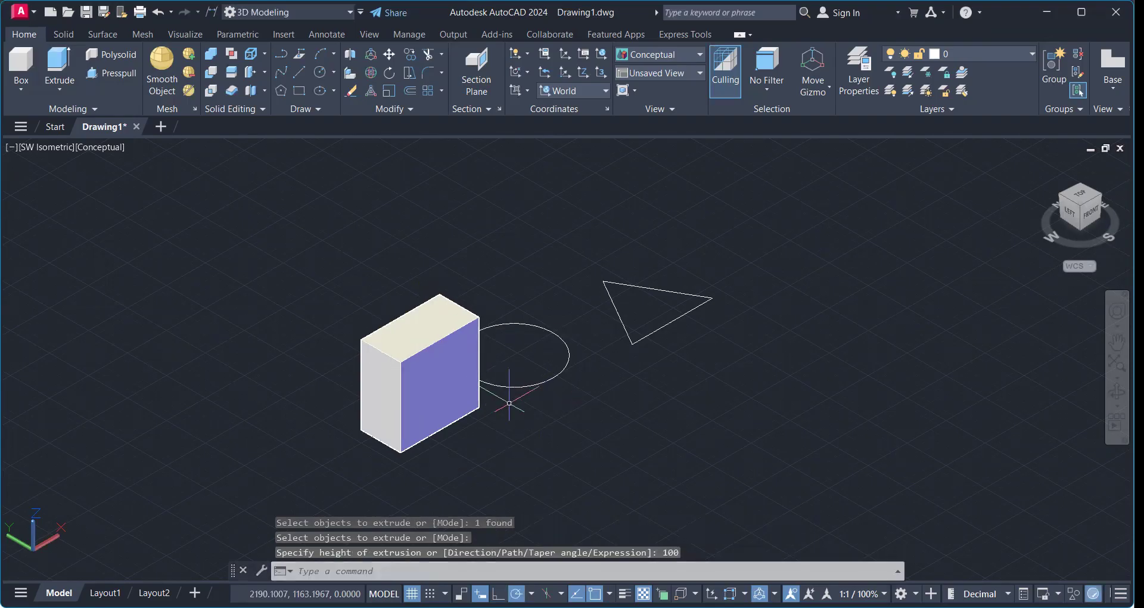
Extrude the circle into a solid cylinder with a height of 50
{"action": "scroll", "coordinate": [569, 375], "scroll_direction": "up", "scroll_amount": 2}
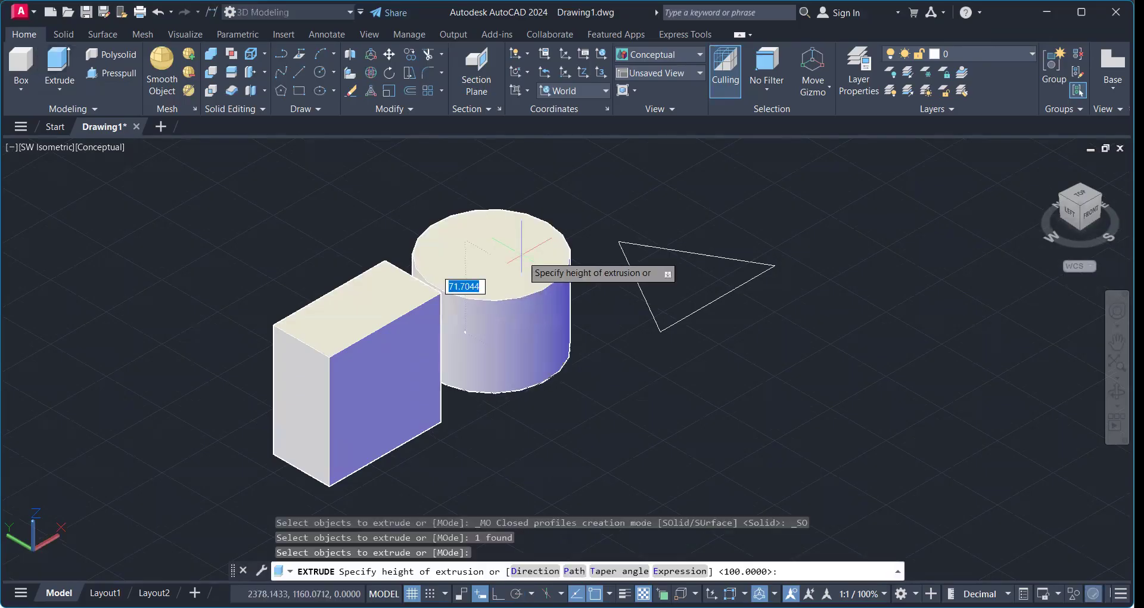
{"action": "type", "text": "50"}
{"action": "key", "text": "Return"}
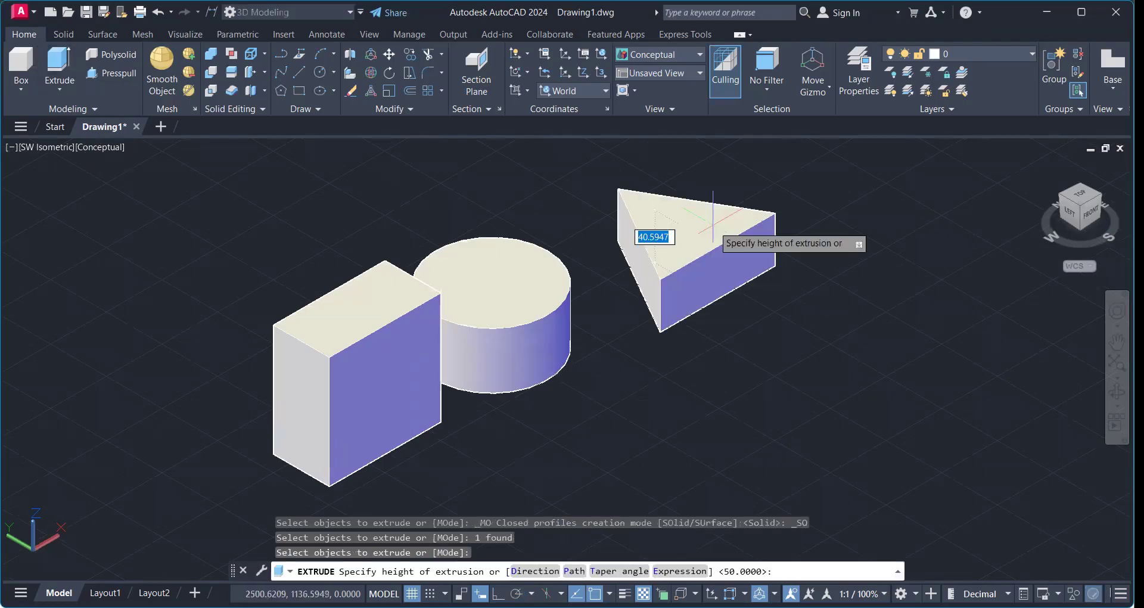
Extrude the triangle into a solid prism with a height of 50
{"action": "scroll", "coordinate": [713, 230], "scroll_direction": "down", "scroll_amount": 2}
{"action": "type", "text": "50"}
{"action": "key", "text": "Return"}
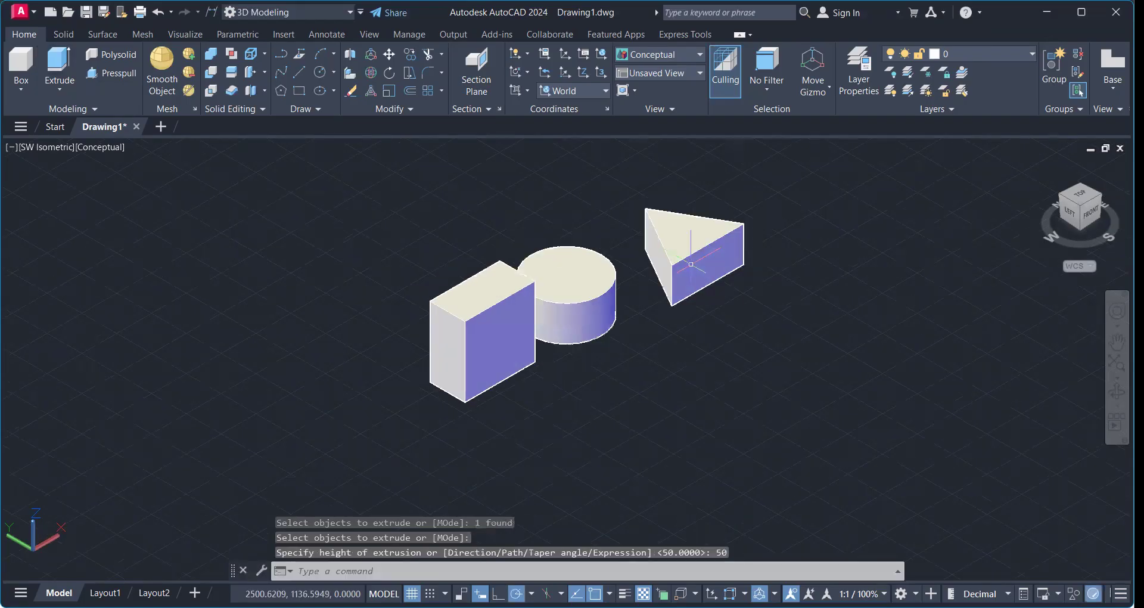
Draw a single straight line in front of the solids and extrude it to a height of 100
{"action": "middle_click_drag", "start_coordinate": [691, 264], "coordinate": [490, 263]}
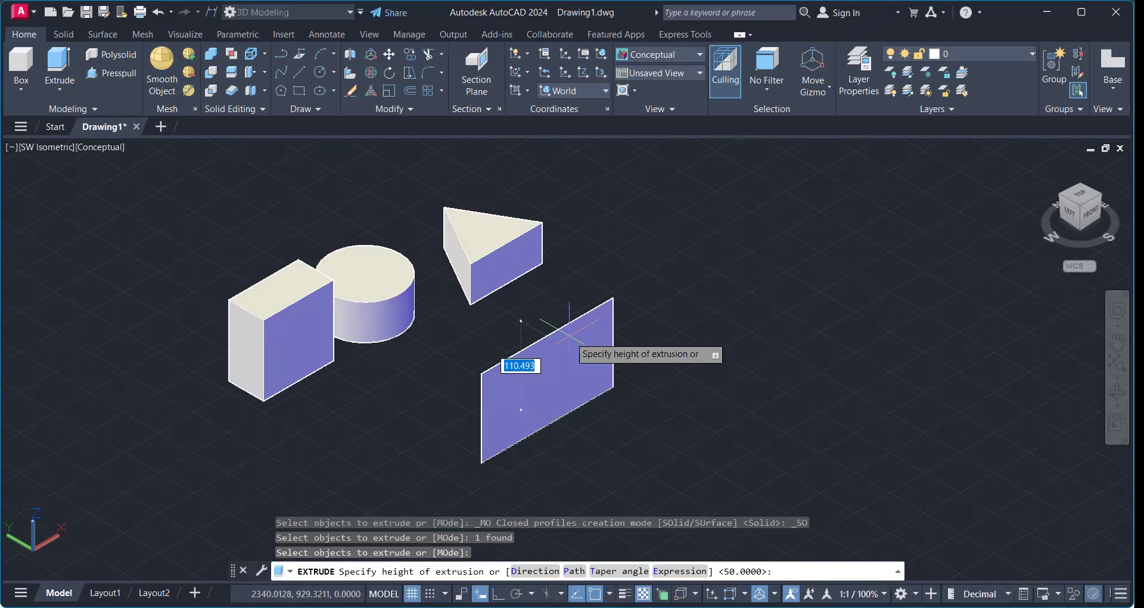
{"action": "type", "text": "100"}
{"action": "key", "text": "Return"}
{"action": "middle_click_drag", "start_coordinate": [545, 383], "coordinate": [477, 393], "text": "shift"}
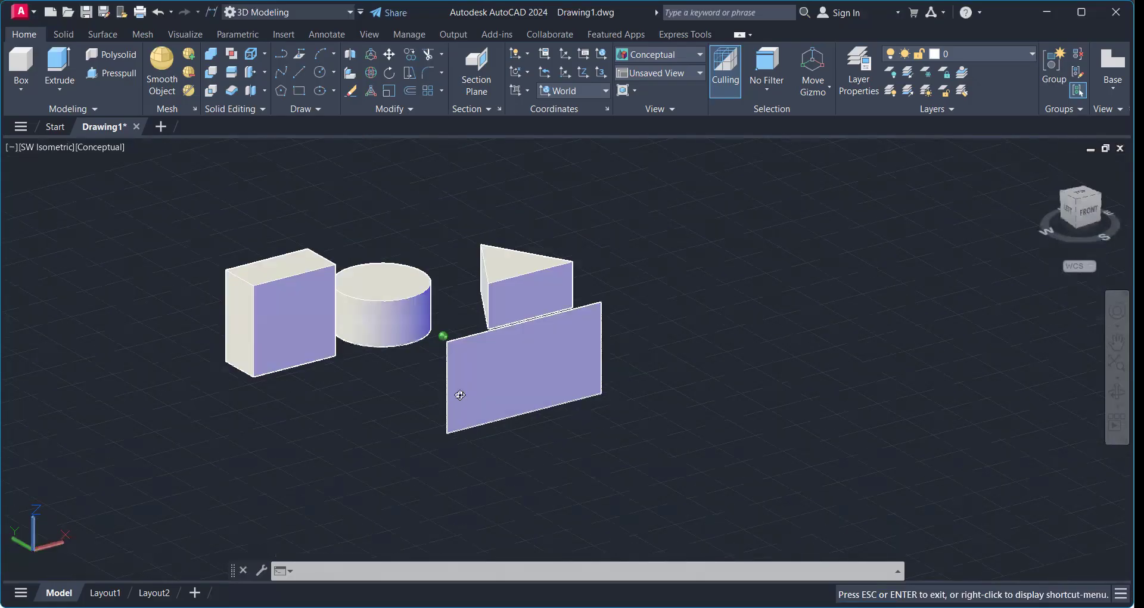
{"action": "middle_click_drag", "start_coordinate": [608, 395], "coordinate": [495, 411], "text": "shift"}
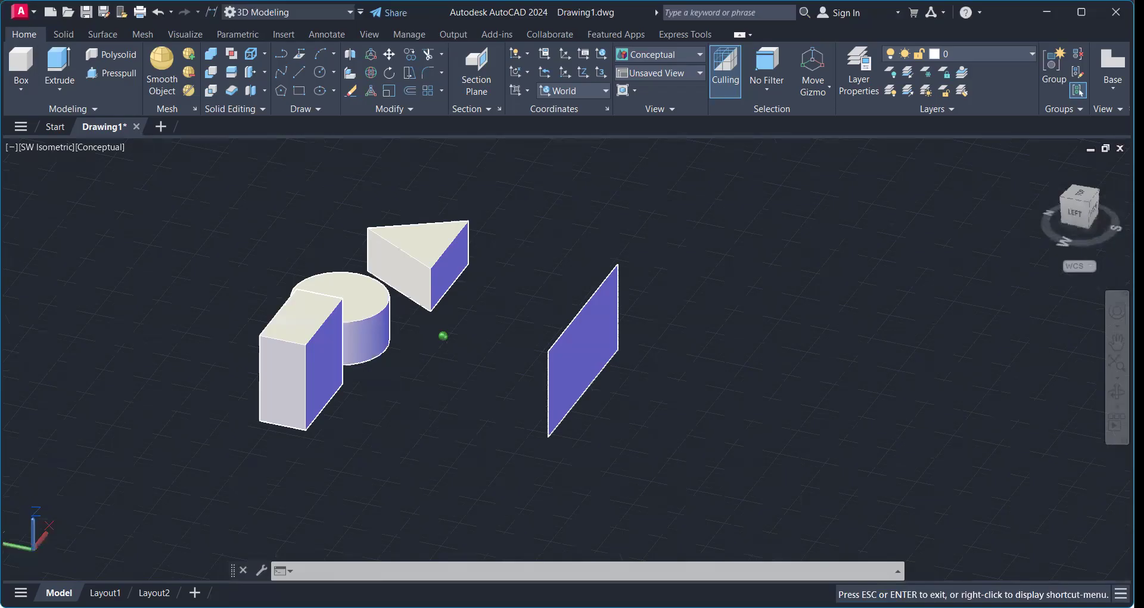
{"action": "scroll", "coordinate": [301, 303], "scroll_direction": "up", "scroll_amount": 8}
{"action": "scroll", "coordinate": [301, 319], "scroll_direction": "down", "scroll_amount": 7}
{"action": "middle_click_drag", "start_coordinate": [302, 329], "coordinate": [281, 373]}
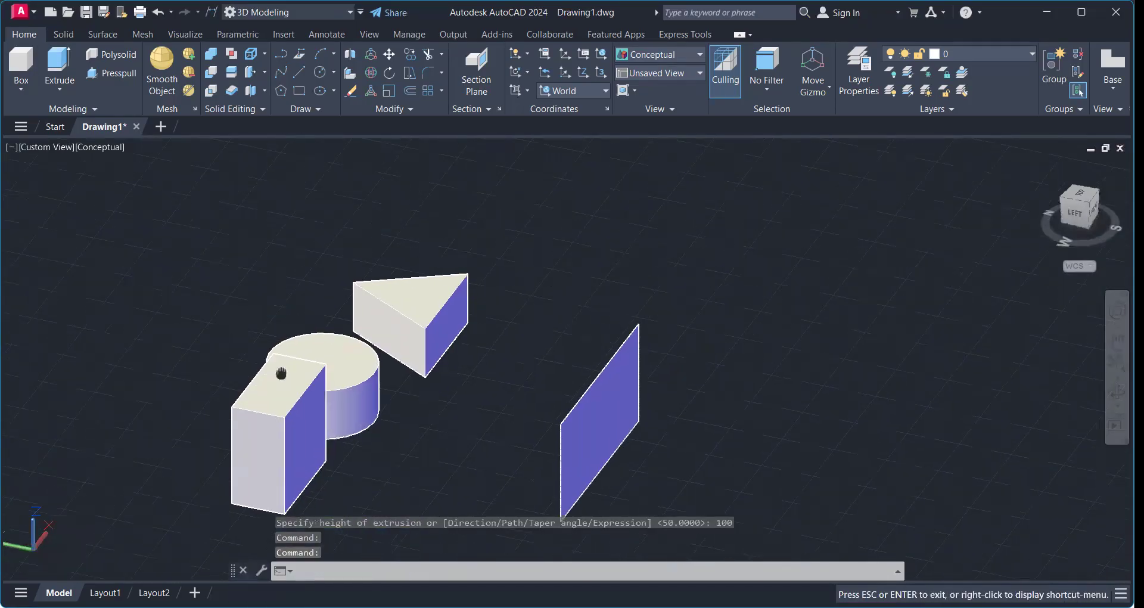
{"action": "type", "text": "REc"}
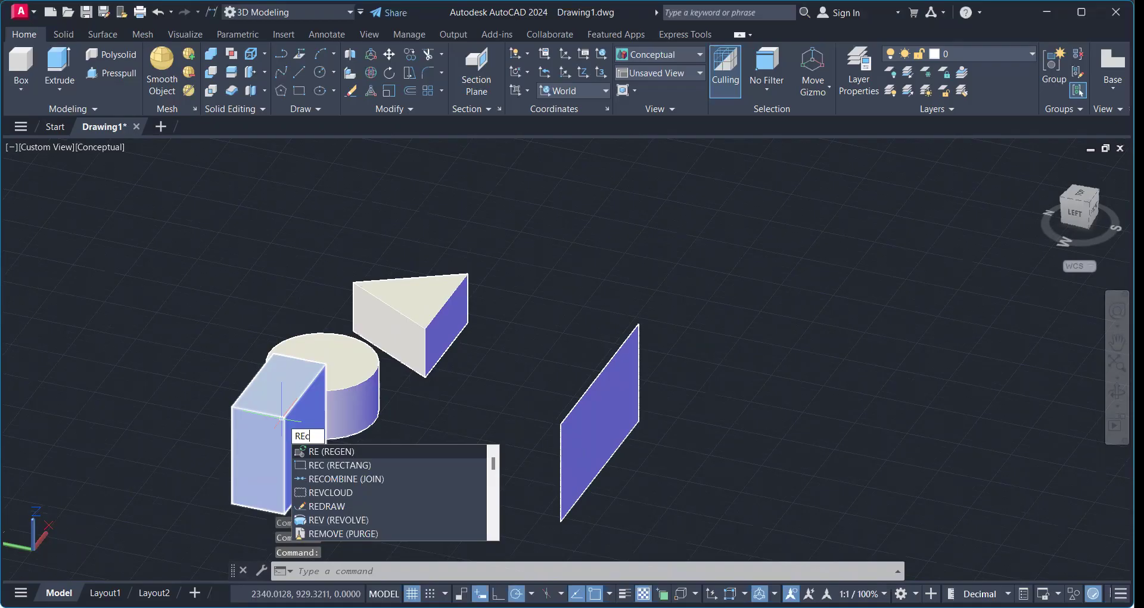
Draw a circle of radius about 25 on the cylinder's top face, centred on the face
{"action": "middle_click_drag", "start_coordinate": [354, 313], "coordinate": [289, 356]}
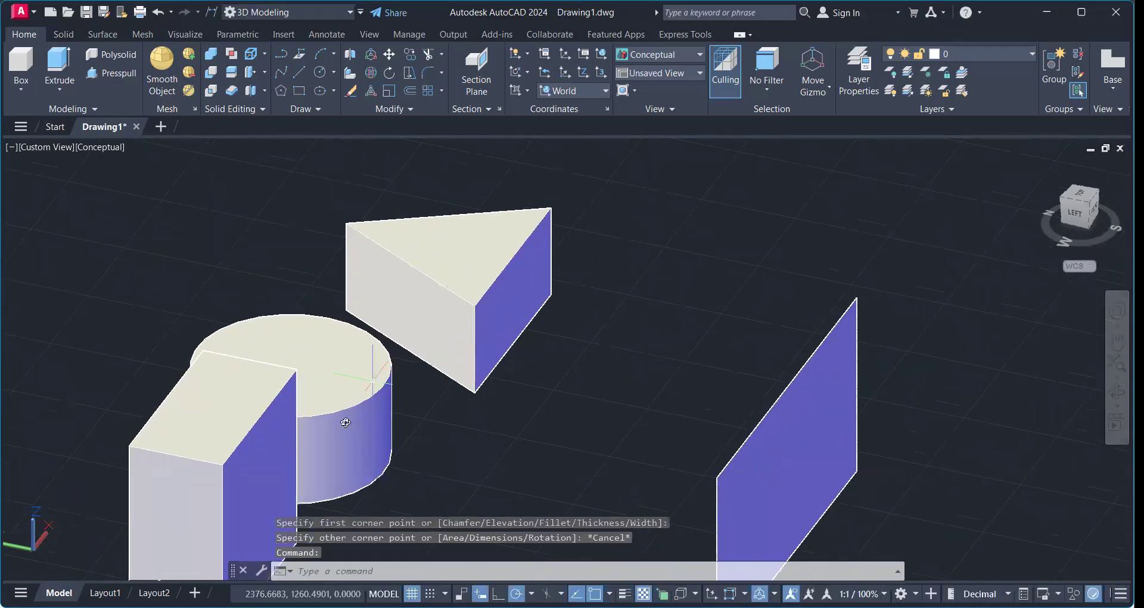
{"action": "middle_click_drag", "start_coordinate": [347, 414], "coordinate": [276, 414], "text": "shift"}
{"action": "scroll", "coordinate": [242, 356], "scroll_direction": "up", "scroll_amount": 4}
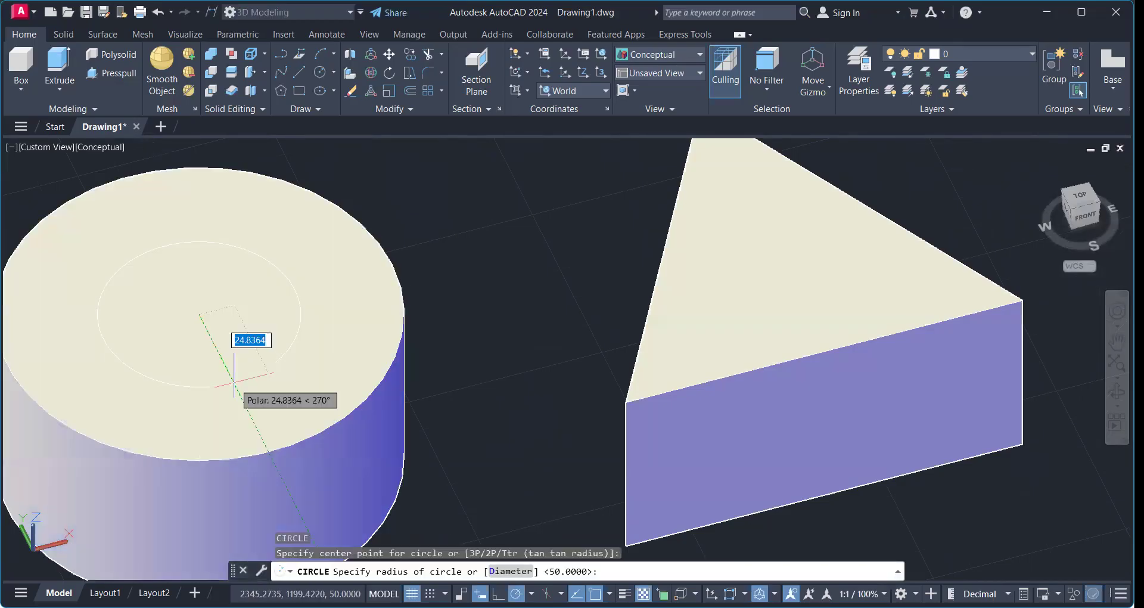
{"action": "left_click", "coordinate": [235, 381]}
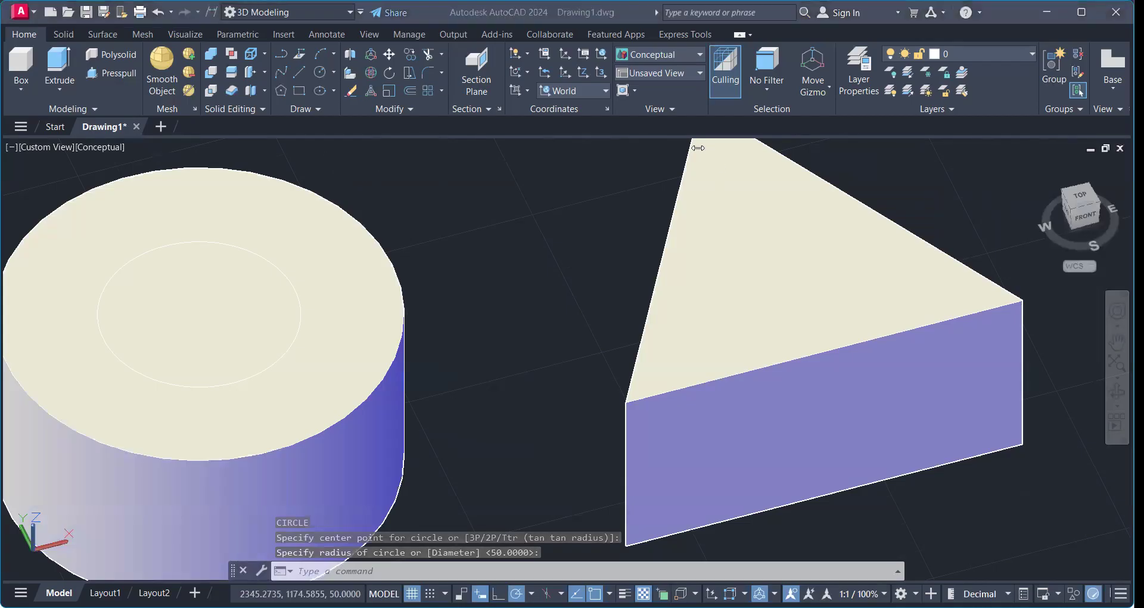
{"action": "scroll", "coordinate": [243, 334], "scroll_direction": "down", "scroll_amount": 3}
{"action": "scroll", "coordinate": [243, 332], "scroll_direction": "up", "scroll_amount": 3}
{"action": "scroll", "coordinate": [239, 313], "scroll_direction": "down", "scroll_amount": 4}
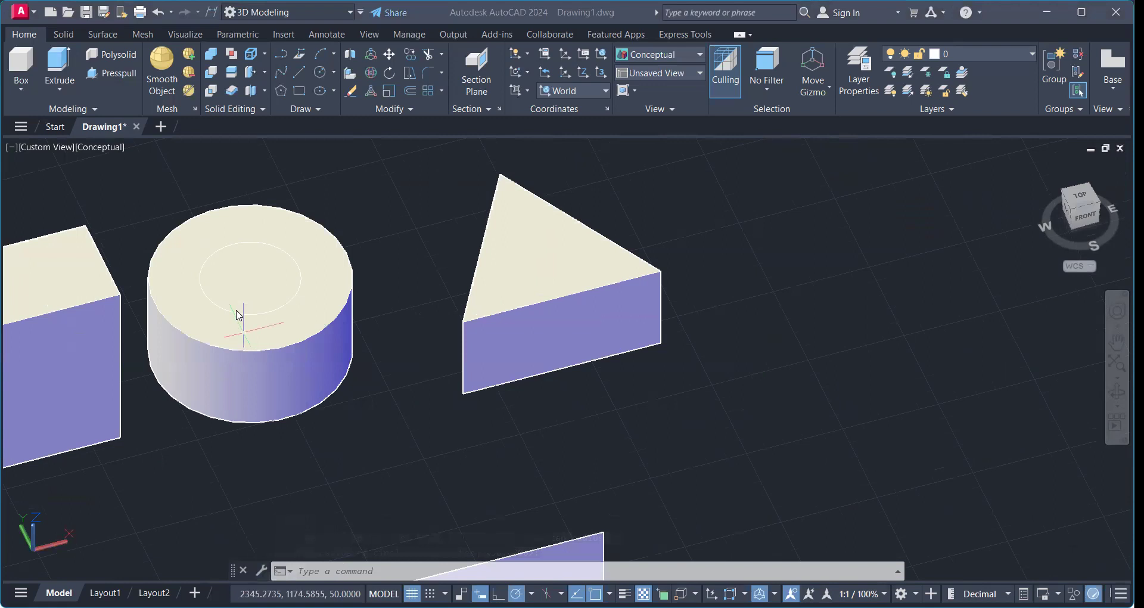
Extrude the circle on the cylinder's top face upward to a height of 50
{"action": "middle_click_drag", "start_coordinate": [239, 315], "coordinate": [281, 338], "text": "shift"}
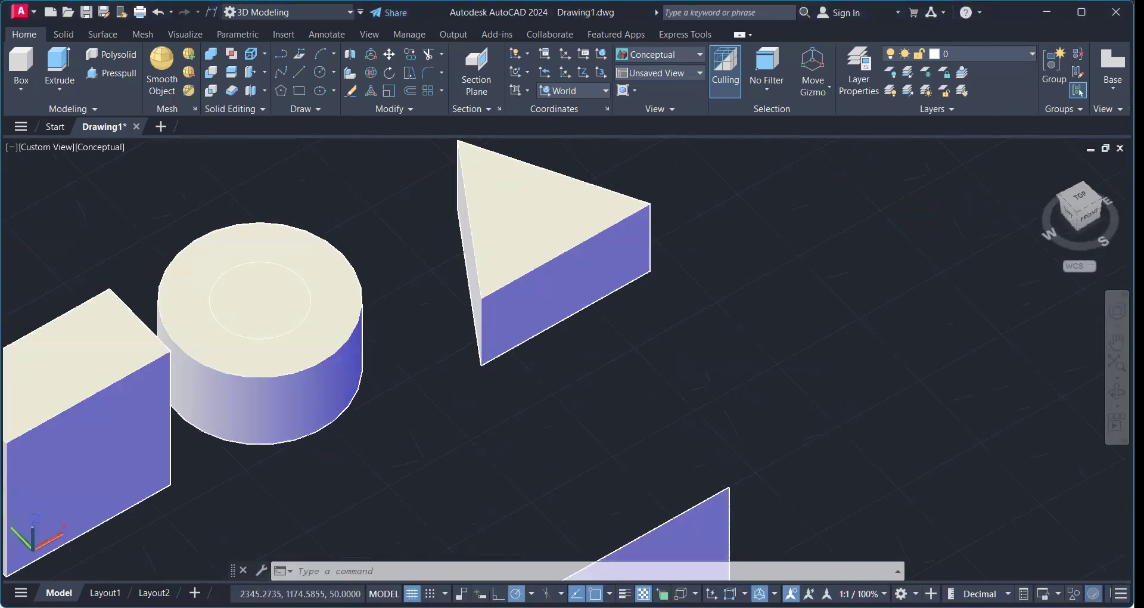
{"action": "left_click", "coordinate": [58, 58]}
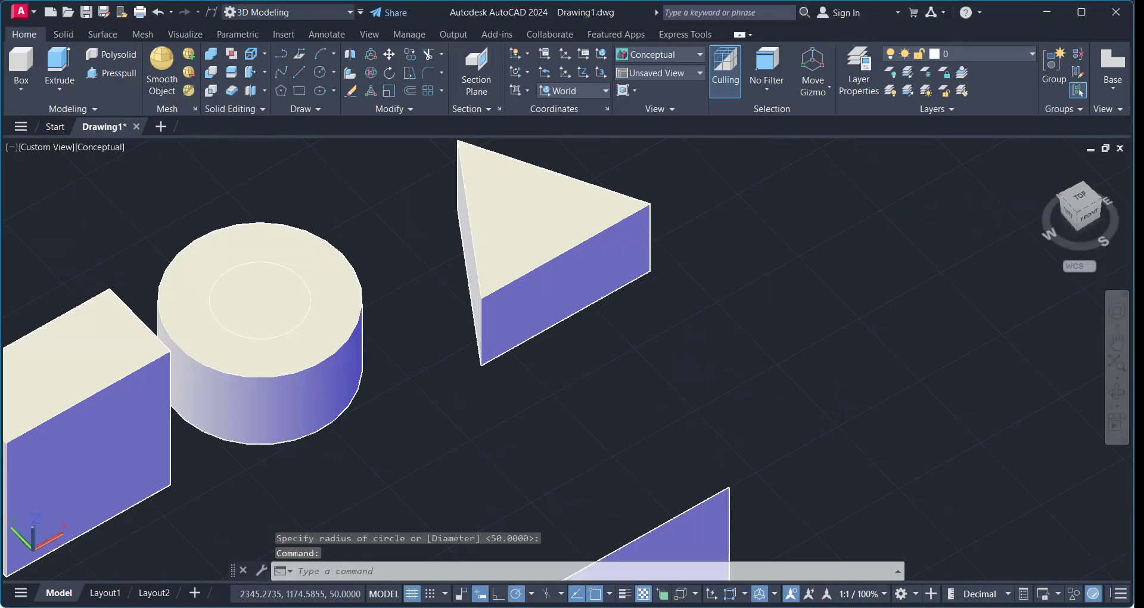
{"action": "mouse_move", "coordinate": [300, 156]}
{"action": "middle_mouse_down", "text": "shift"}
{"action": "mouse_move", "coordinate": [360, 191]}
{"action": "mouse_move", "coordinate": [236, 203]}
{"action": "middle_mouse_up", "text": "shift"}
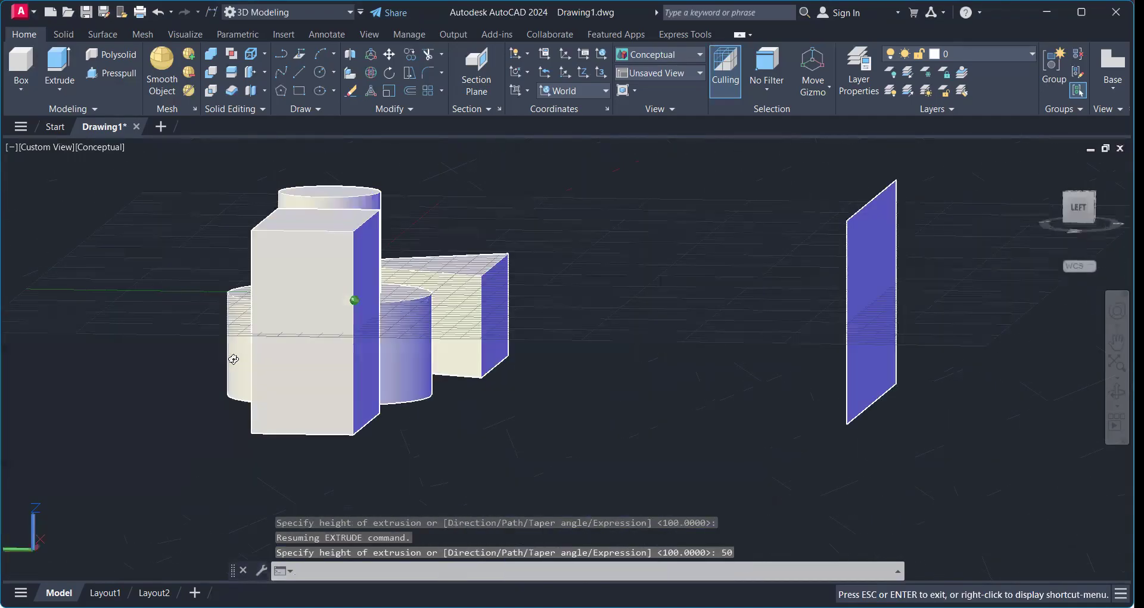
{"action": "middle_click_drag", "start_coordinate": [235, 360], "coordinate": [102, 425], "text": "shift"}
Draw a small circle on the triangular prism's top face, with its centre about 25 in from the midpoint of the far sloping edge
{"action": "scroll", "coordinate": [473, 320], "scroll_direction": "up", "scroll_amount": 4}
{"action": "middle_click_drag", "start_coordinate": [502, 318], "coordinate": [357, 414]}
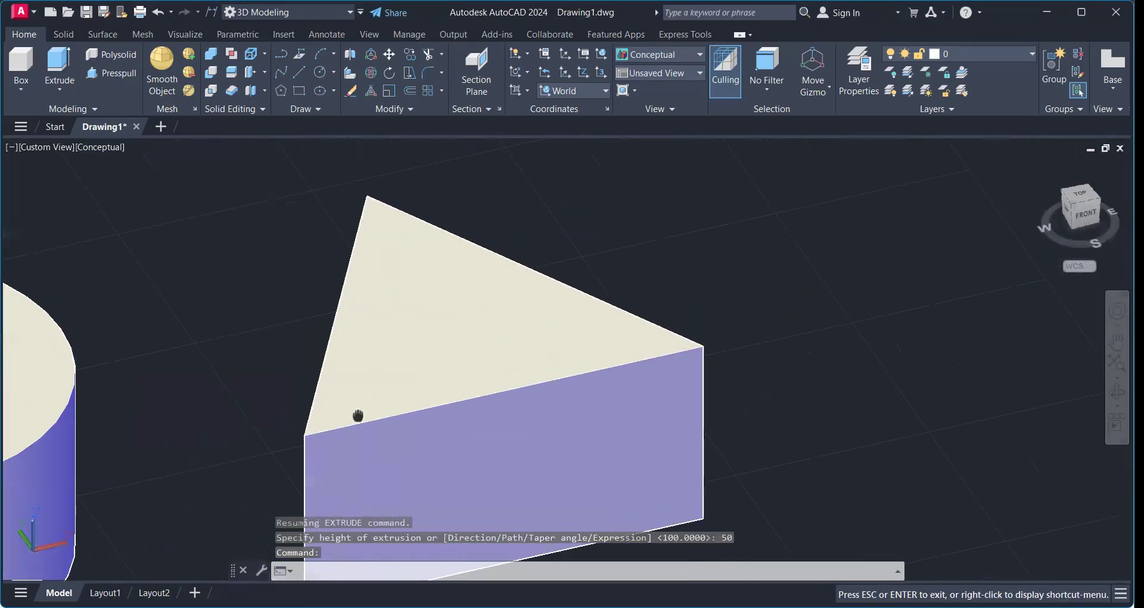
{"action": "scroll", "coordinate": [401, 359], "scroll_direction": "down", "scroll_amount": 2}
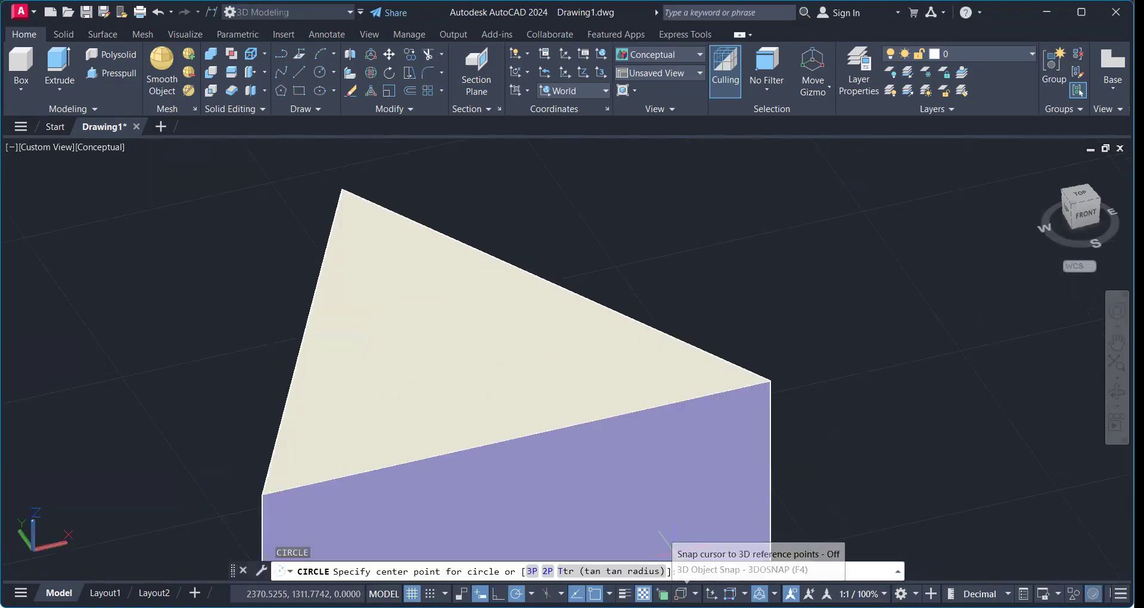
{"action": "left_click", "coordinate": [695, 594]}
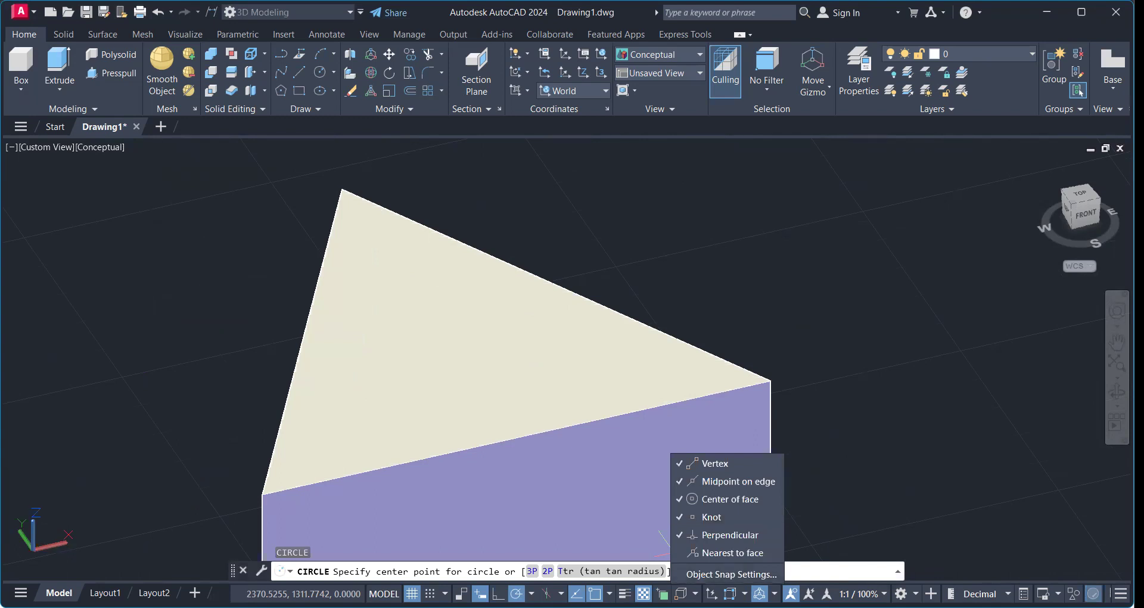
{"action": "left_click", "coordinate": [695, 593]}
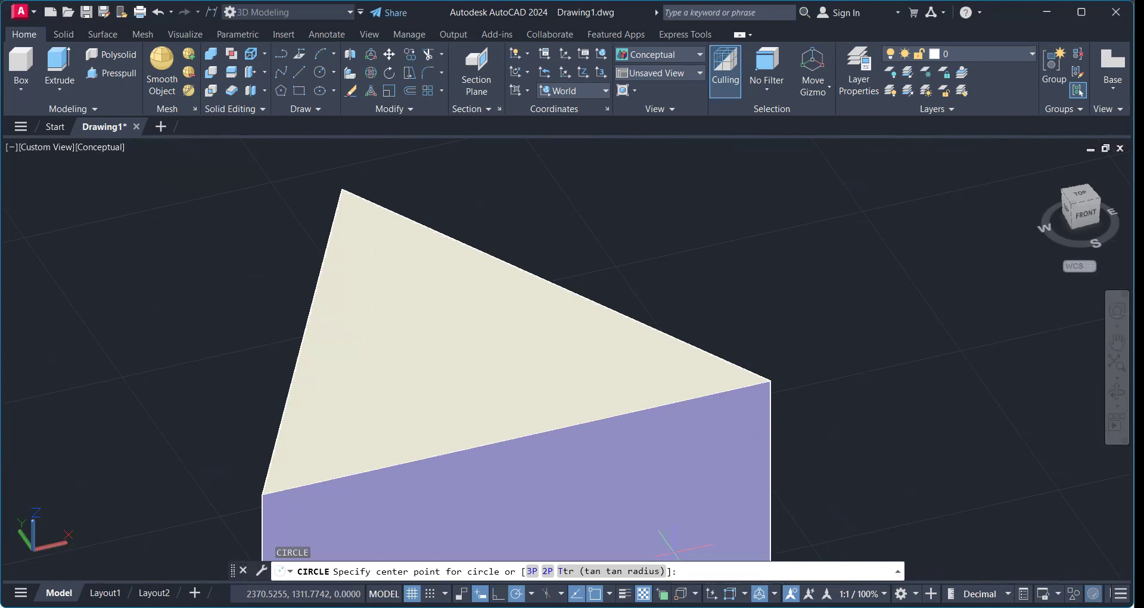
{"action": "left_click", "coordinate": [609, 593]}
{"action": "left_click", "coordinate": [345, 424]}
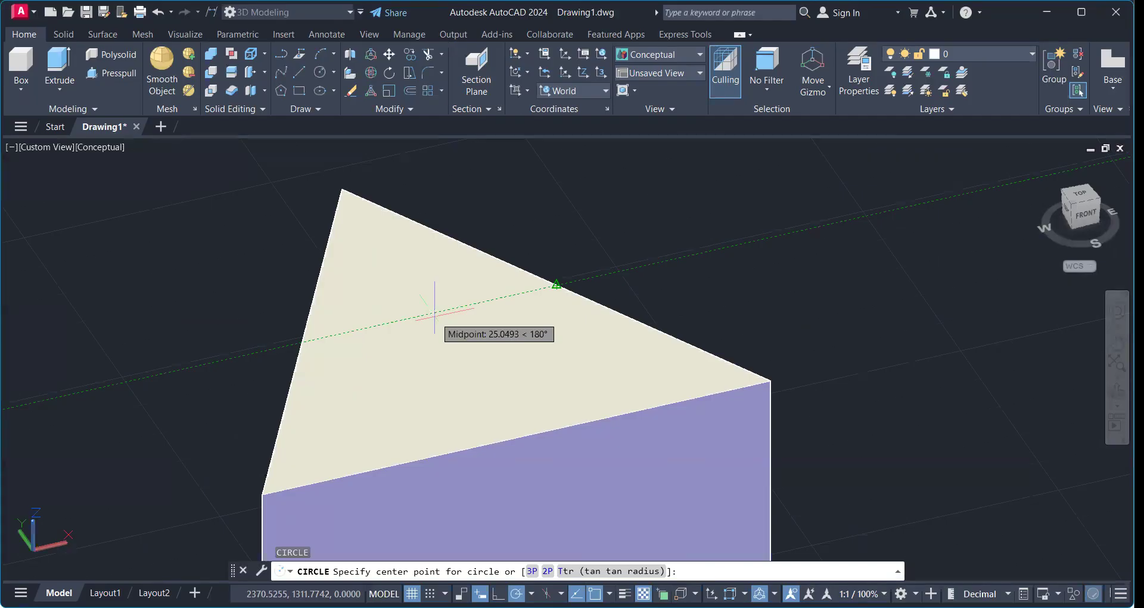
{"action": "left_click", "coordinate": [435, 311]}
{"action": "key", "text": "Return"}
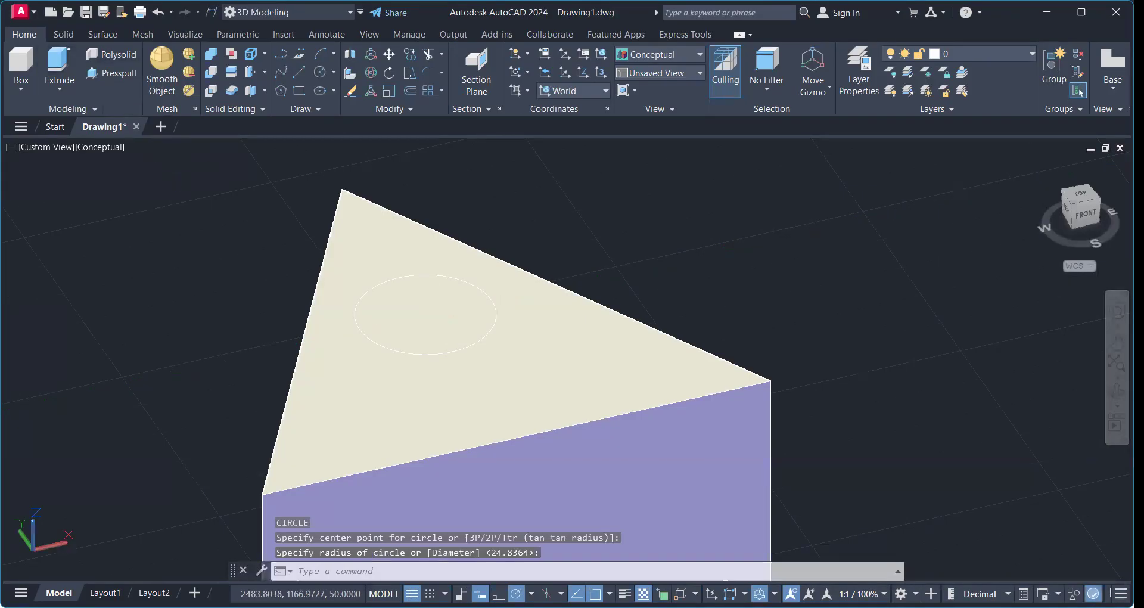
Extrude the circle on the prism's top face upward into a small cylinder
{"action": "type", "text": "ext"}
{"action": "key", "text": "Return"}
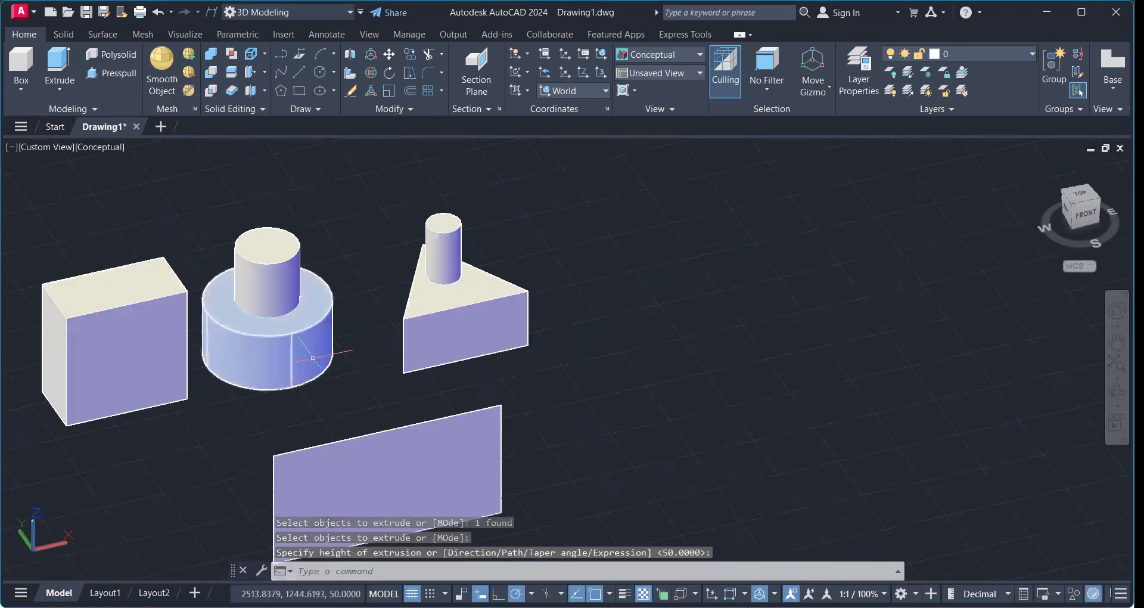
Examine the extruded solids and the upright surface from several angles and distances
{"action": "left_click_drag", "start_coordinate": [322, 353], "coordinate": [357, 357], "text": "shift"}
{"action": "middle_click_drag", "start_coordinate": [358, 357], "coordinate": [286, 344], "text": "shift"}
{"action": "scroll", "coordinate": [330, 357], "scroll_direction": "down", "scroll_amount": 4}
{"action": "scroll", "coordinate": [331, 358], "scroll_direction": "up", "scroll_amount": 2}
{"action": "scroll", "coordinate": [365, 332], "scroll_direction": "up", "scroll_amount": 6}
{"action": "scroll", "coordinate": [365, 332], "scroll_direction": "down", "scroll_amount": 8}
{"action": "scroll", "coordinate": [286, 344], "scroll_direction": "up", "scroll_amount": 3}
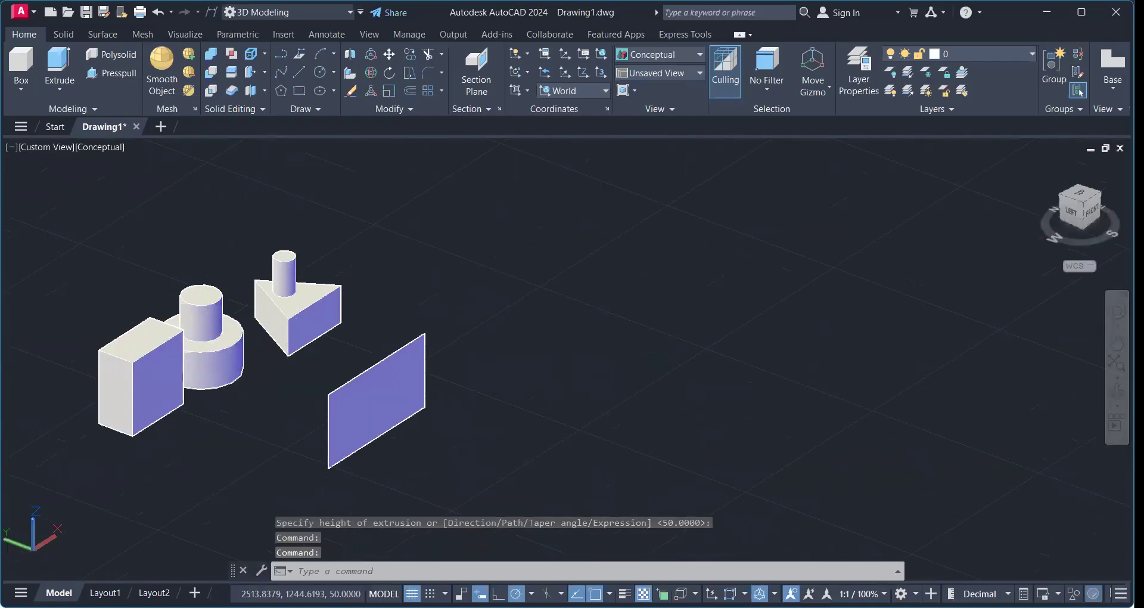
{"action": "scroll", "coordinate": [271, 343], "scroll_direction": "up", "scroll_amount": 2}
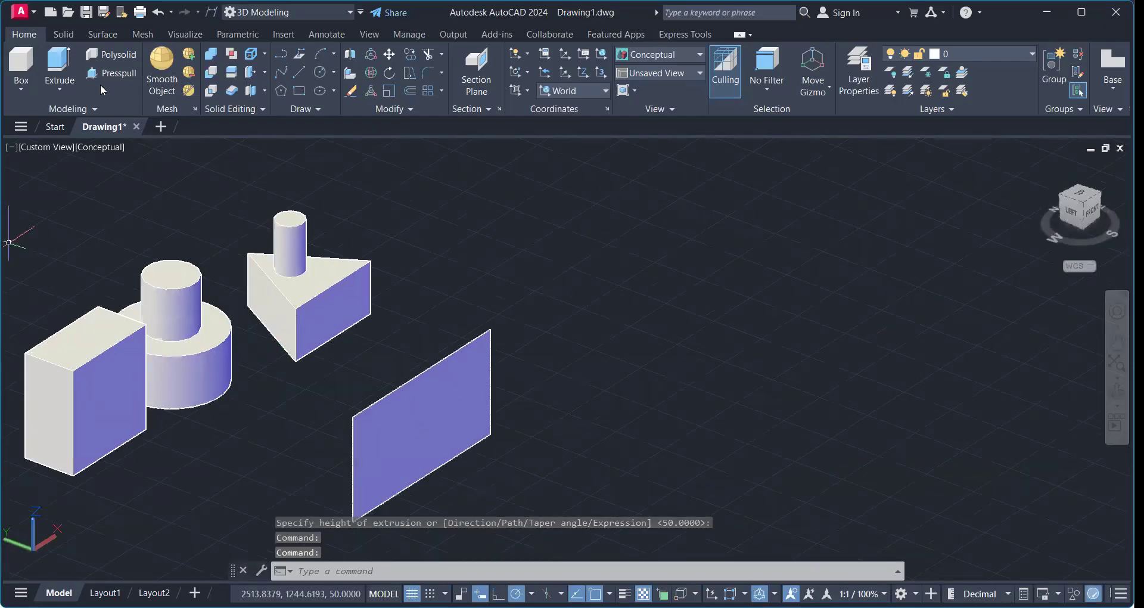
{"action": "scroll", "coordinate": [95, 220], "scroll_direction": "down", "scroll_amount": 4}
{"action": "scroll", "coordinate": [154, 307], "scroll_direction": "up", "scroll_amount": 3}
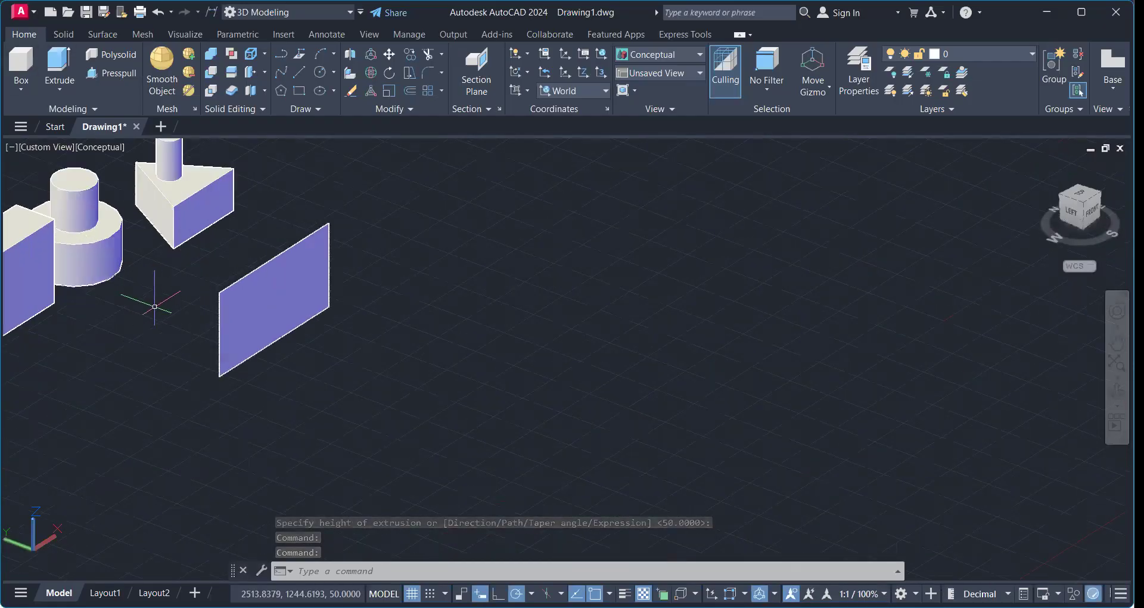
{"action": "scroll", "coordinate": [154, 307], "scroll_direction": "down", "scroll_amount": 5}
{"action": "middle_click_drag", "start_coordinate": [154, 307], "coordinate": [294, 345]}
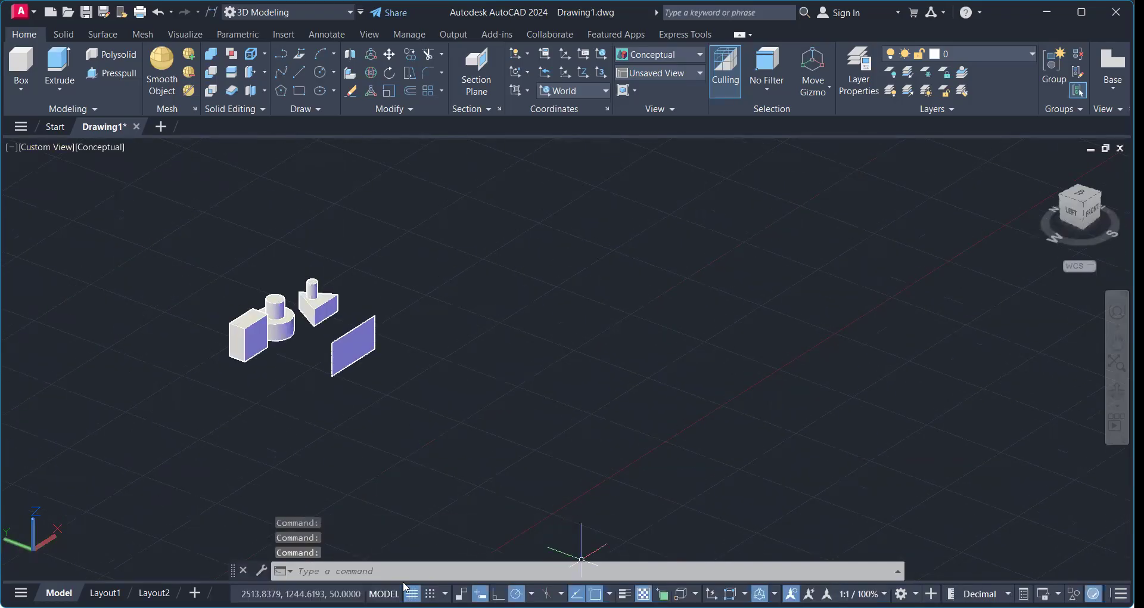
Turn off the grid display in the drawing area
{"action": "key", "text": "F7"}
{"action": "scroll", "coordinate": [298, 391], "scroll_direction": "up", "scroll_amount": 3}
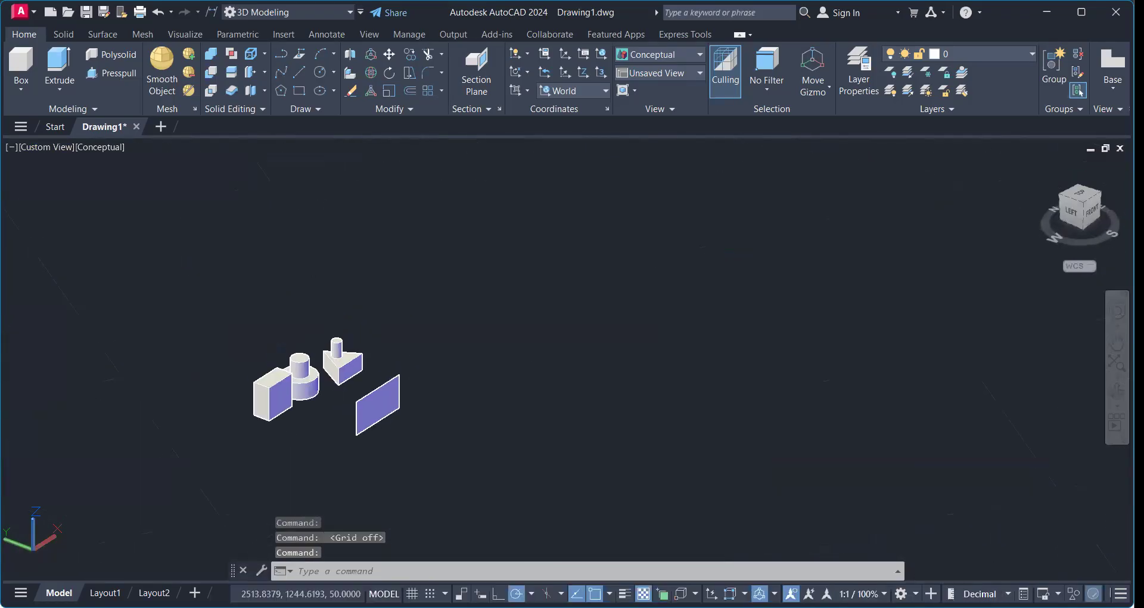
{"action": "left_click", "coordinate": [50, 86]}
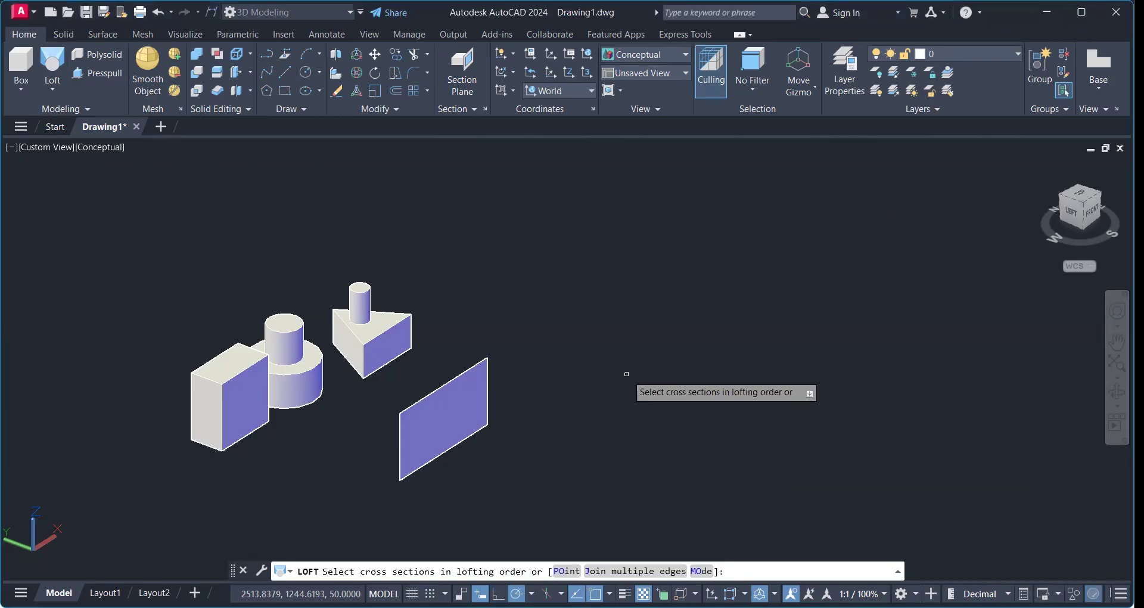
{"action": "key", "text": "Return"}
{"action": "middle_click_drag", "start_coordinate": [664, 334], "coordinate": [554, 339]}
{"action": "key", "text": "Escape"}
Draw a rectangle in the empty area beside the upright surface, and a smaller rectangle next to it
{"action": "type", "text": "rec"}
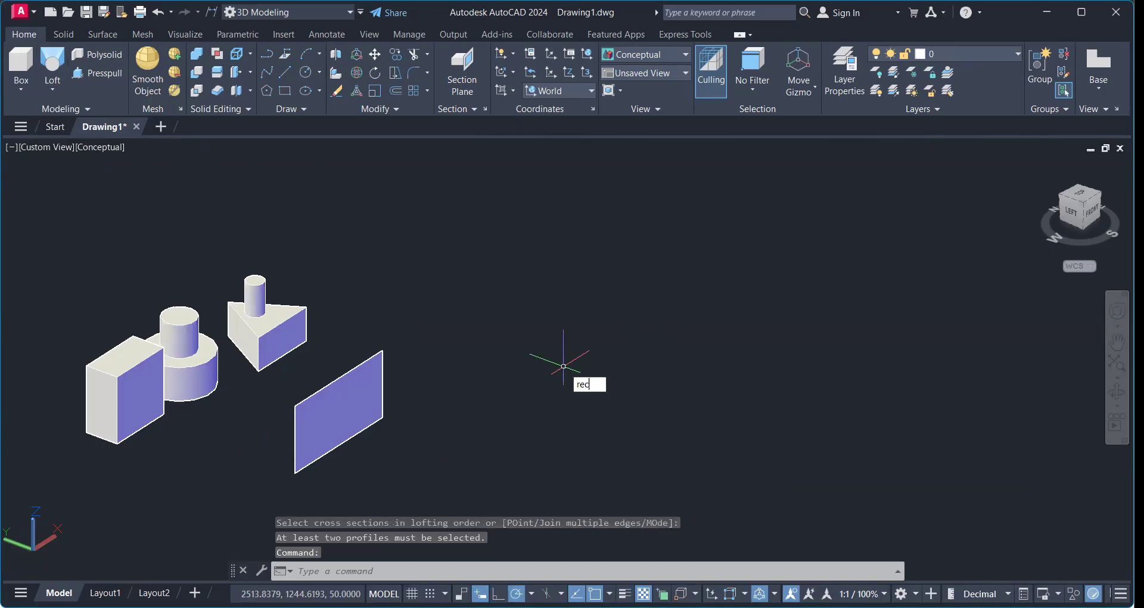
{"action": "key", "text": "Return"}
{"action": "left_click", "coordinate": [518, 415]}
{"action": "left_click", "coordinate": [647, 404]}
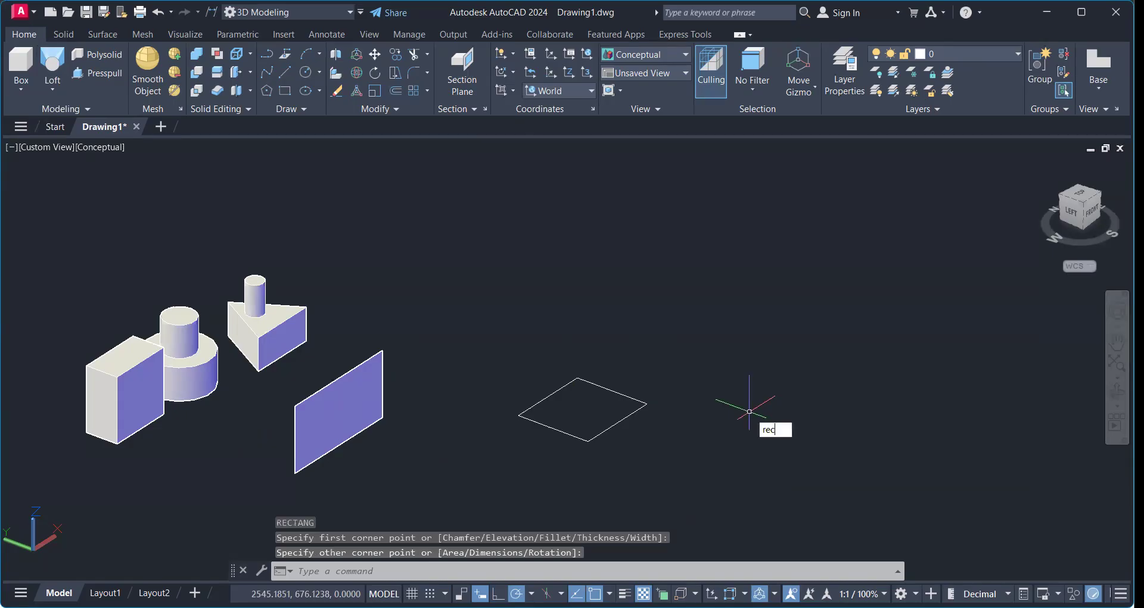
Move the smaller rectangle by its centre onto the larger rectangle's centre and raise it about 270 along the Z axis
{"action": "left_click", "coordinate": [821, 487]}
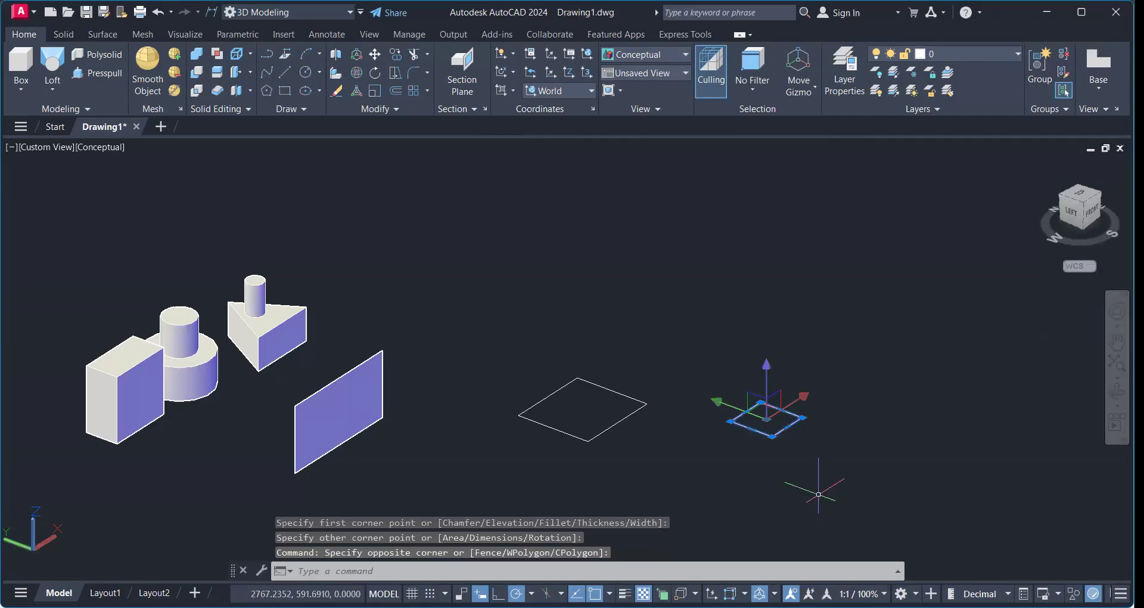
{"action": "type", "text": "m"}
{"action": "key", "text": "Return"}
{"action": "left_click", "coordinate": [767, 419]}
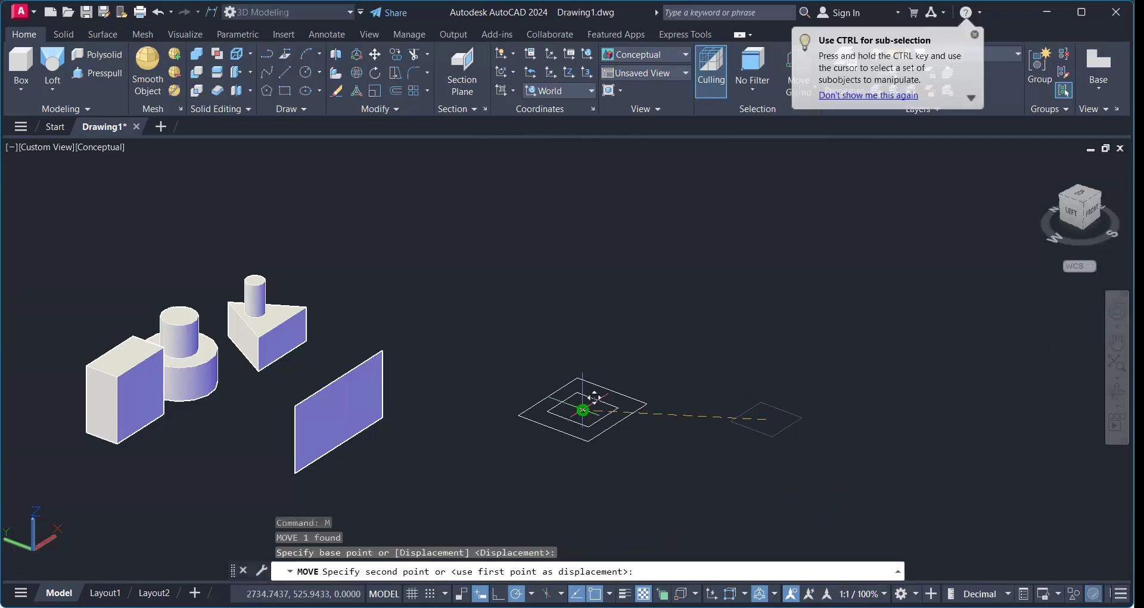
{"action": "left_click", "coordinate": [594, 396]}
{"action": "left_click", "coordinate": [594, 398]}
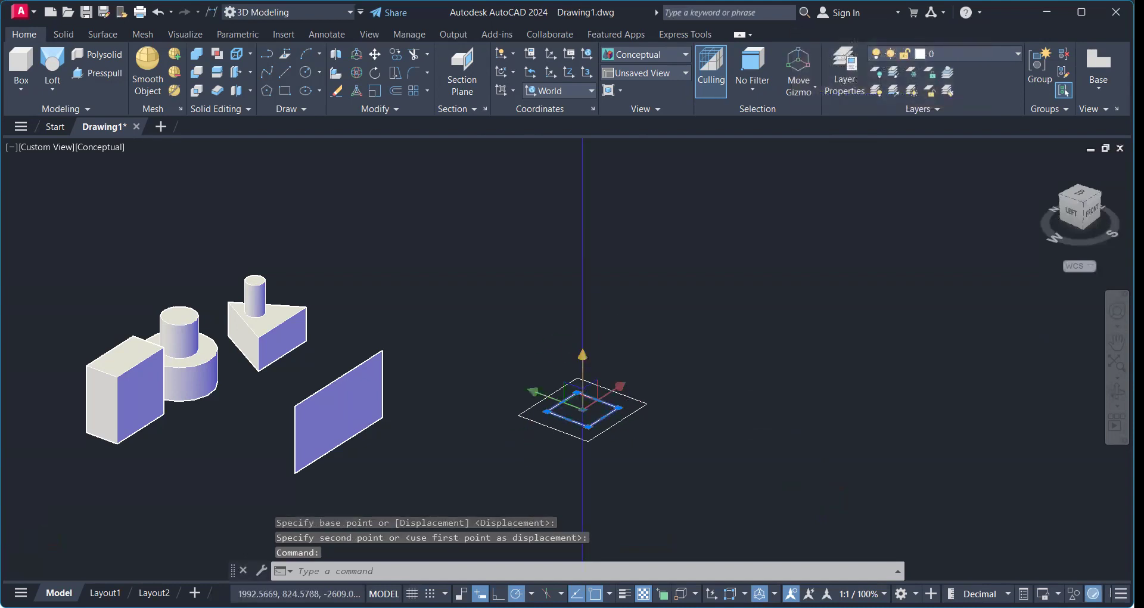
{"action": "left_click", "coordinate": [583, 355]}
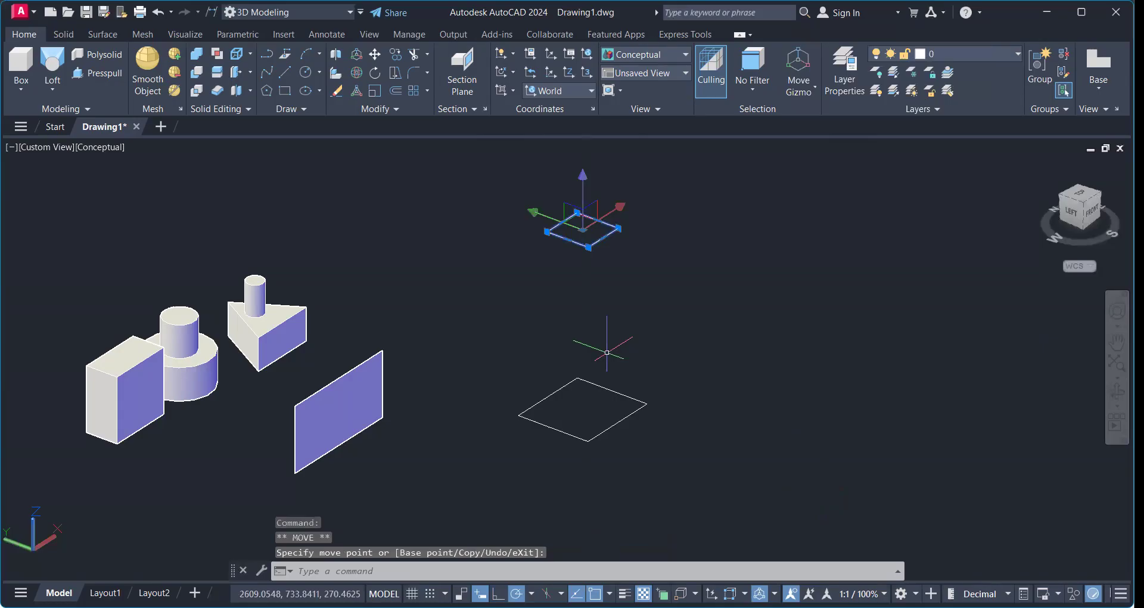
Loft the large lower rectangle to the small upper rectangle as a tapered solid, using cross sections only
{"action": "left_click", "coordinate": [52, 71]}
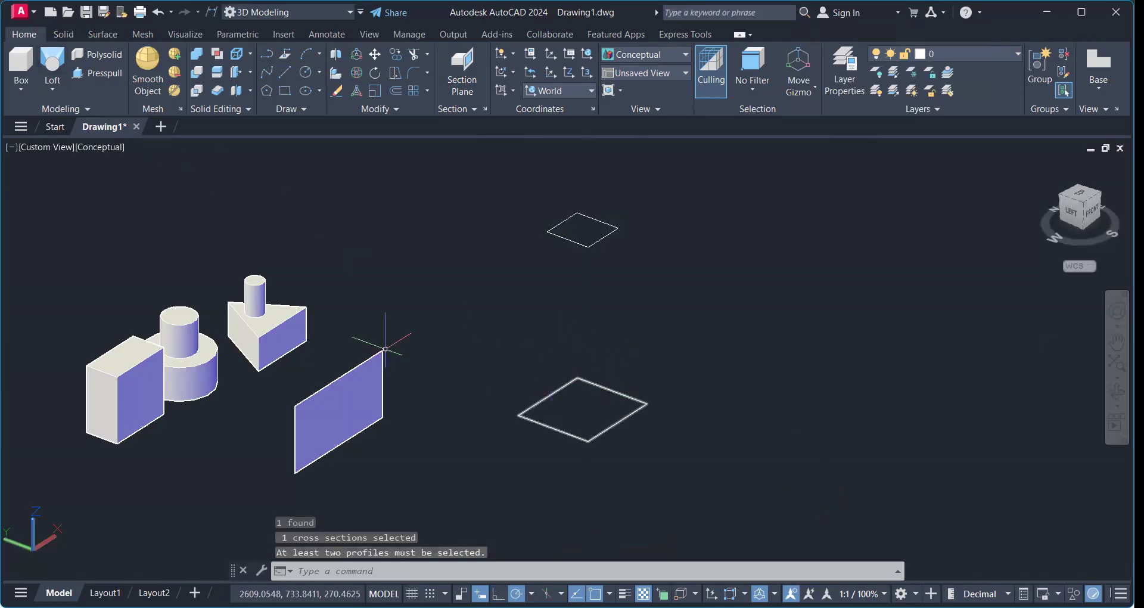
{"action": "left_click", "coordinate": [83, 149]}
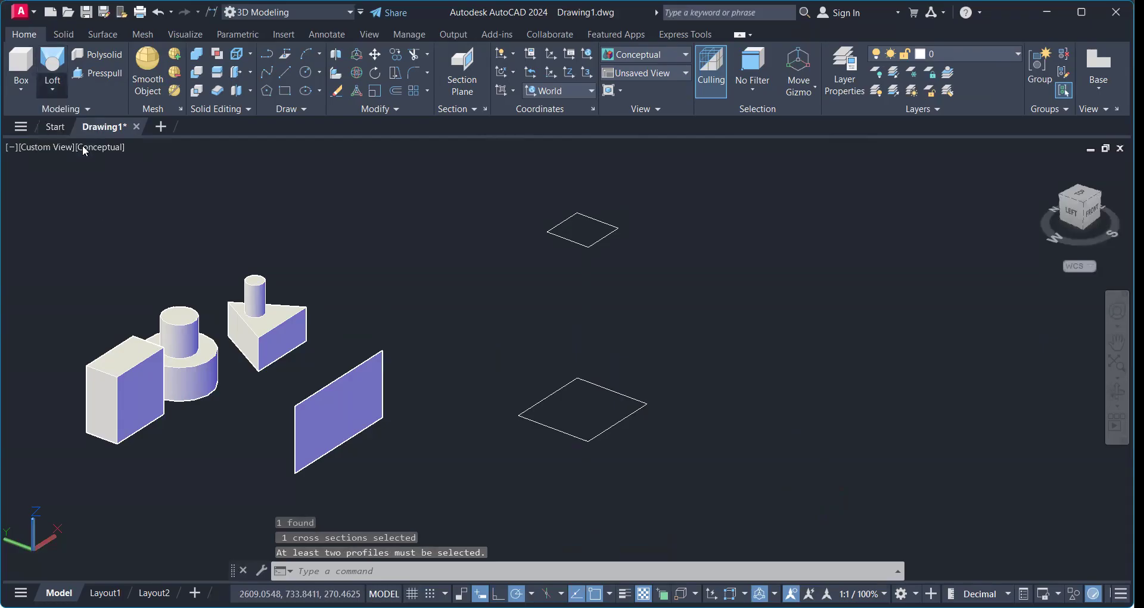
{"action": "key", "text": "Return"}
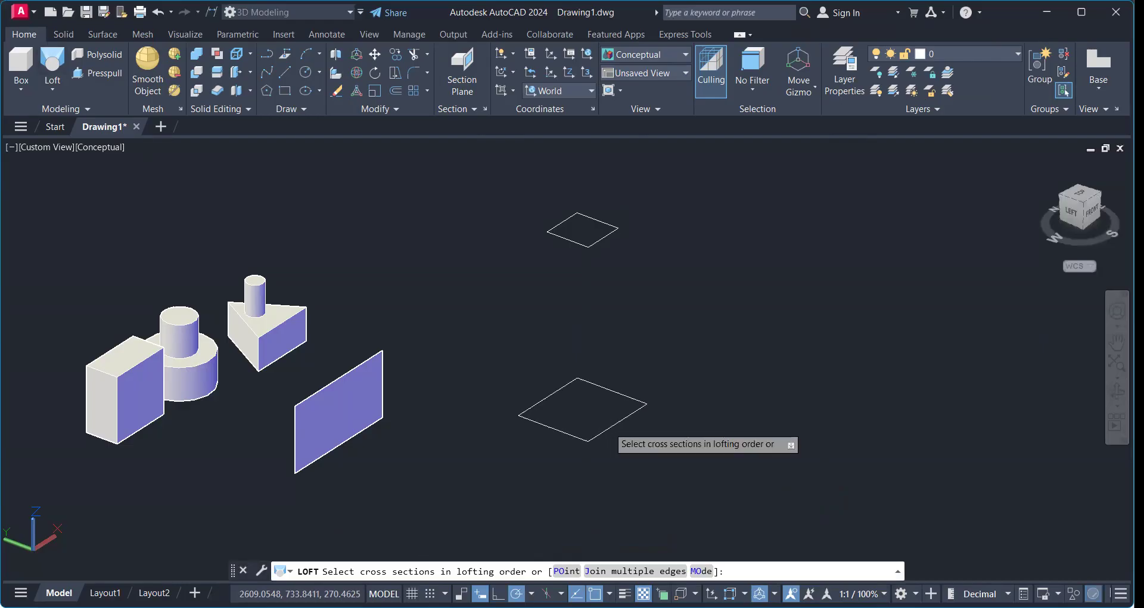
{"action": "left_click", "coordinate": [609, 427]}
{"action": "left_click", "coordinate": [601, 240]}
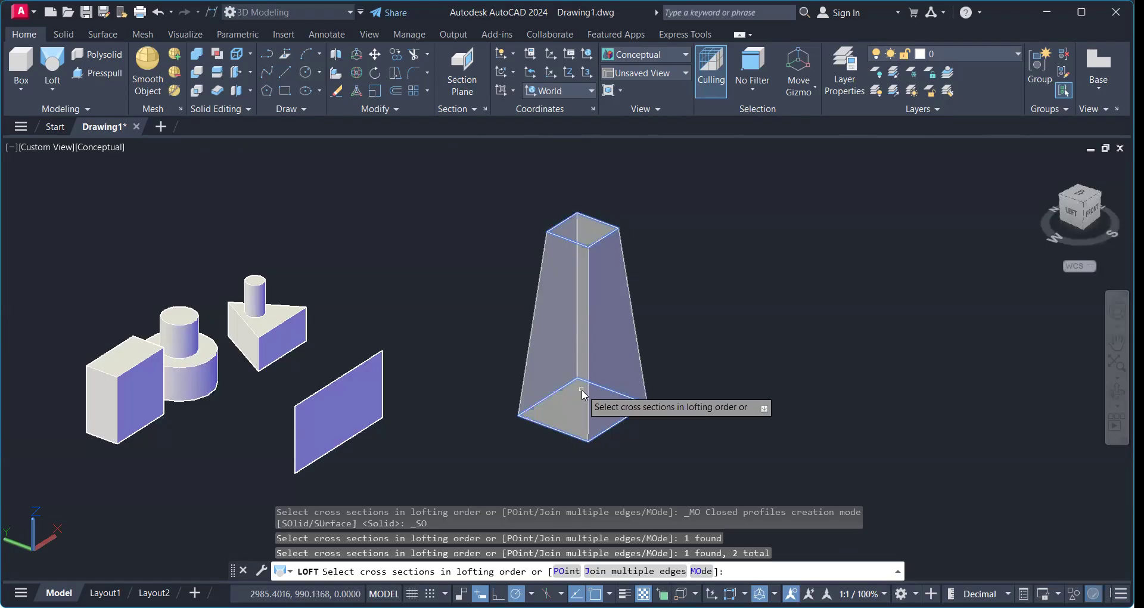
{"action": "key", "text": "Return"}
{"action": "key", "text": "Return"}
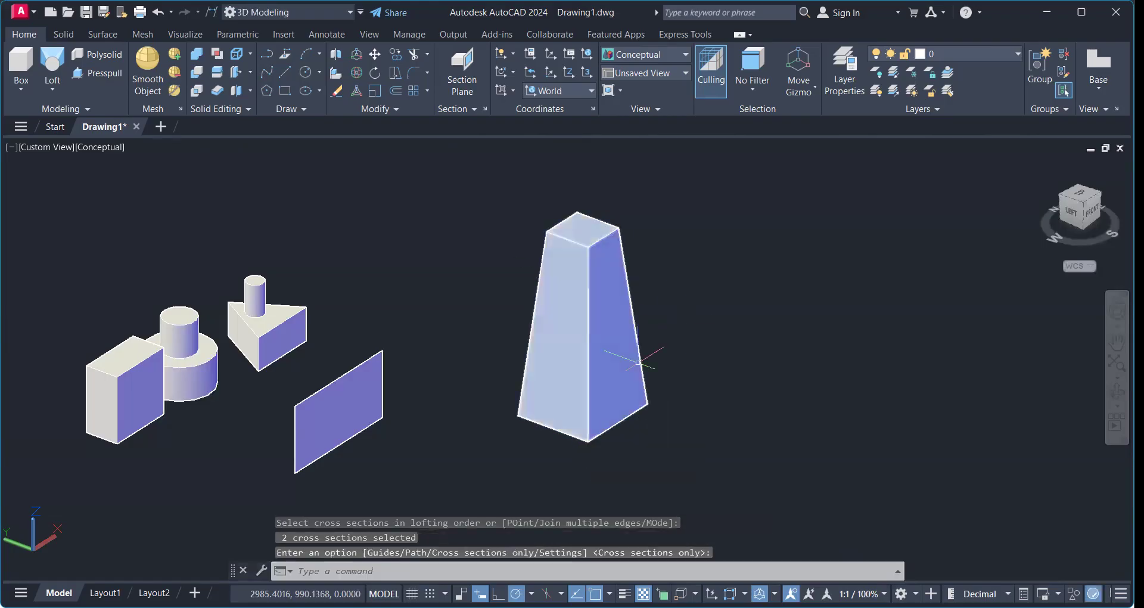
Draw two concentric circles with radii of 100 and 50 in the empty area beside the tapered solid
{"action": "middle_click_drag", "start_coordinate": [649, 362], "coordinate": [613, 359], "text": "shift"}
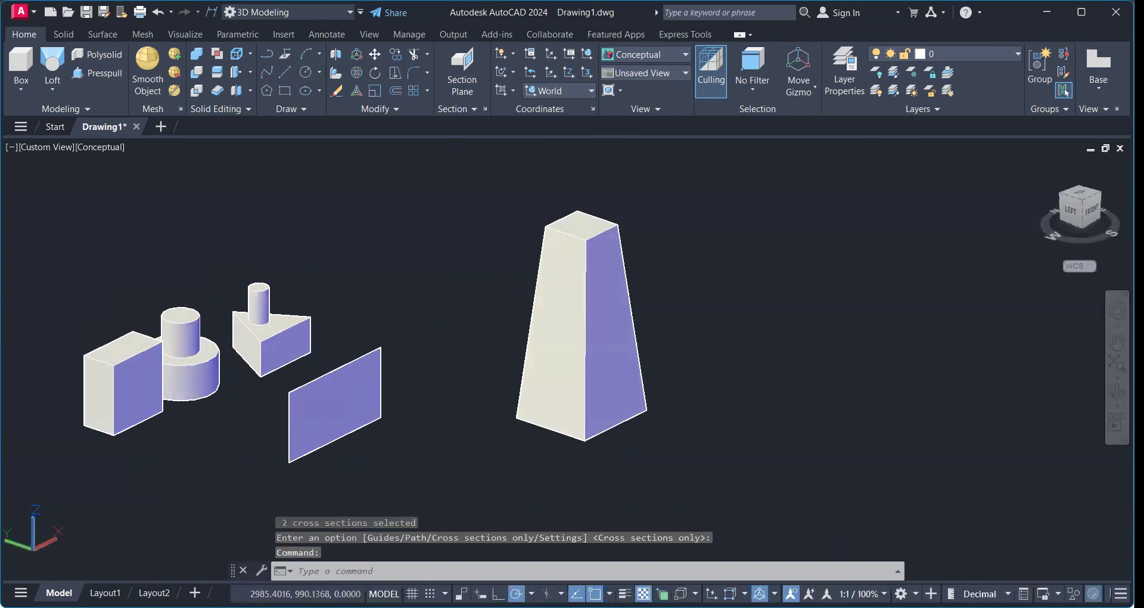
{"action": "scroll", "coordinate": [585, 246], "scroll_direction": "up", "scroll_amount": 3}
{"action": "scroll", "coordinate": [584, 245], "scroll_direction": "down", "scroll_amount": 4}
{"action": "scroll", "coordinate": [584, 251], "scroll_direction": "up", "scroll_amount": 4}
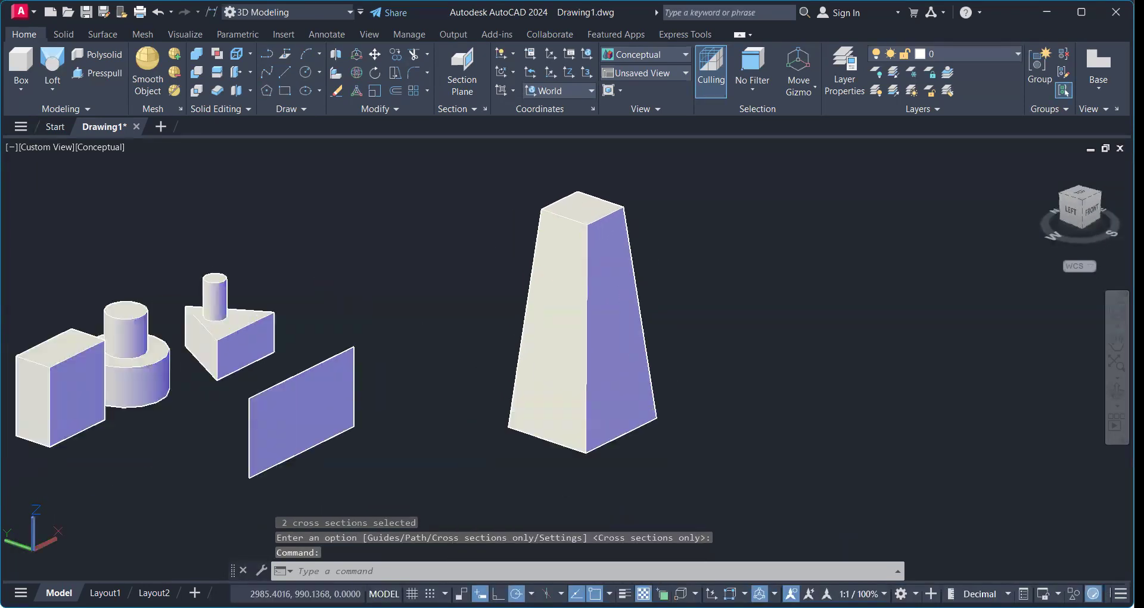
{"action": "scroll", "coordinate": [581, 358], "scroll_direction": "down", "scroll_amount": 4}
{"action": "middle_click_drag", "start_coordinate": [592, 486], "coordinate": [345, 479]}
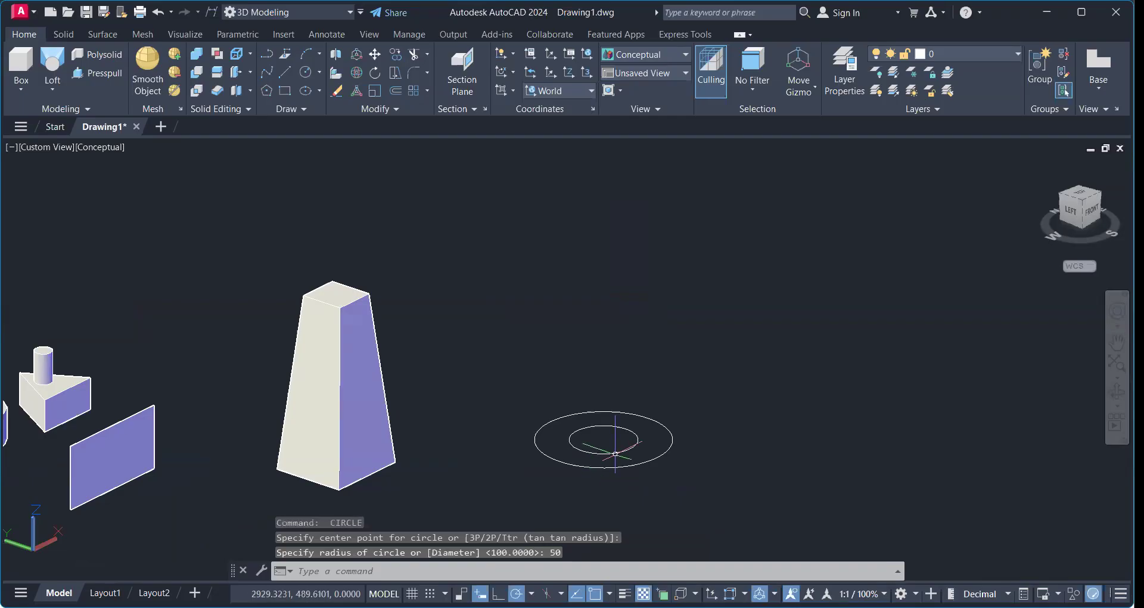
Raise the smaller circle about 307 along the Z axis above the larger circle
{"action": "left_click", "coordinate": [616, 454]}
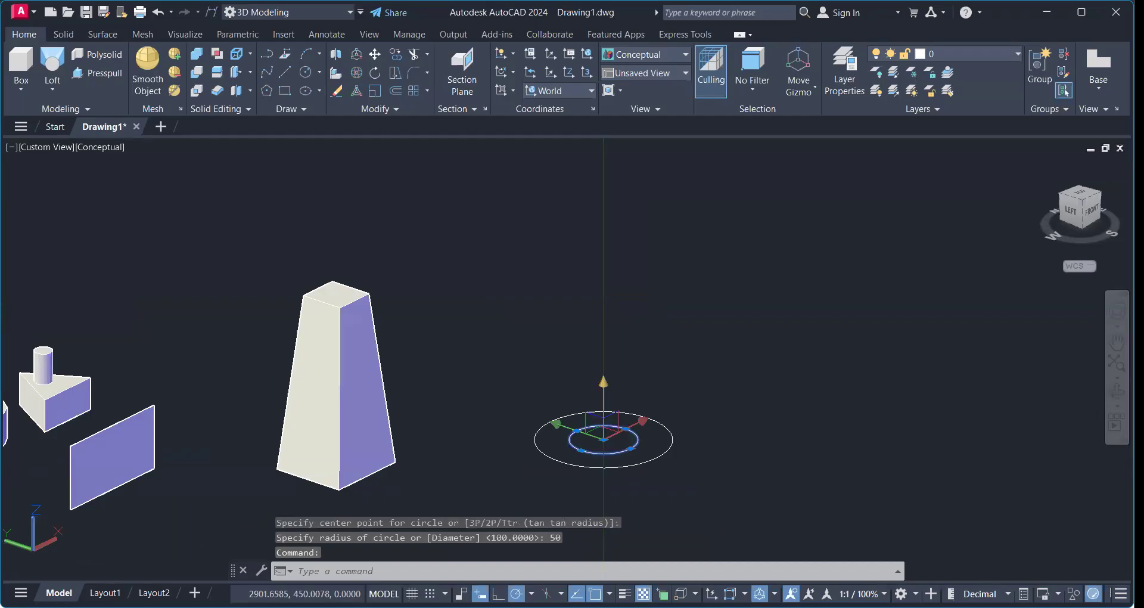
{"action": "left_click", "coordinate": [603, 385]}
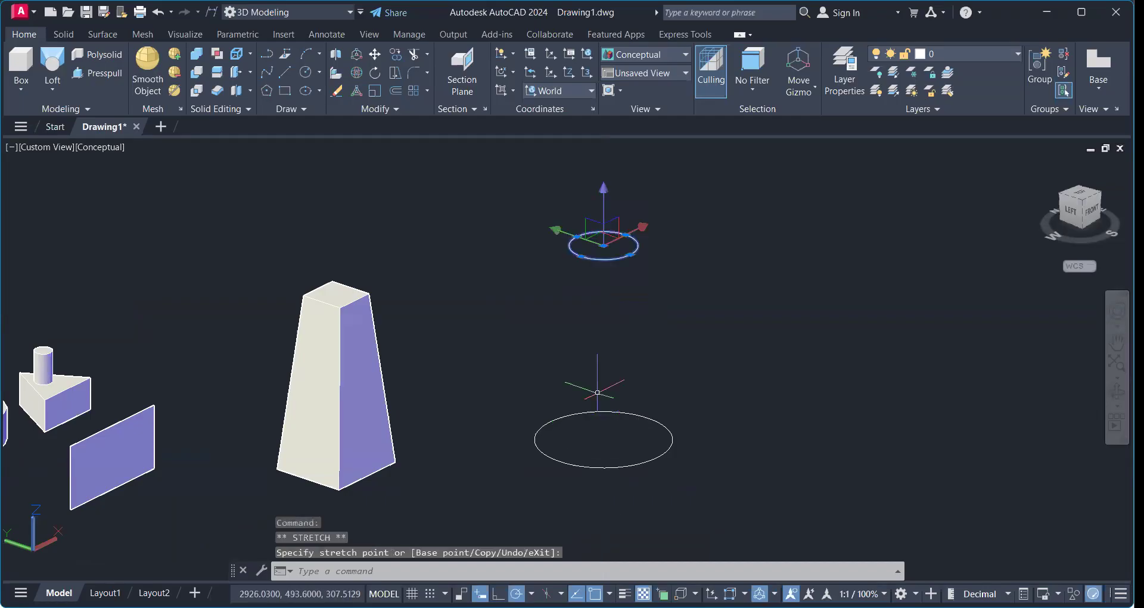
Loft the lower and upper circles into a truncated cone, using cross sections only
{"action": "left_click", "coordinate": [53, 89]}
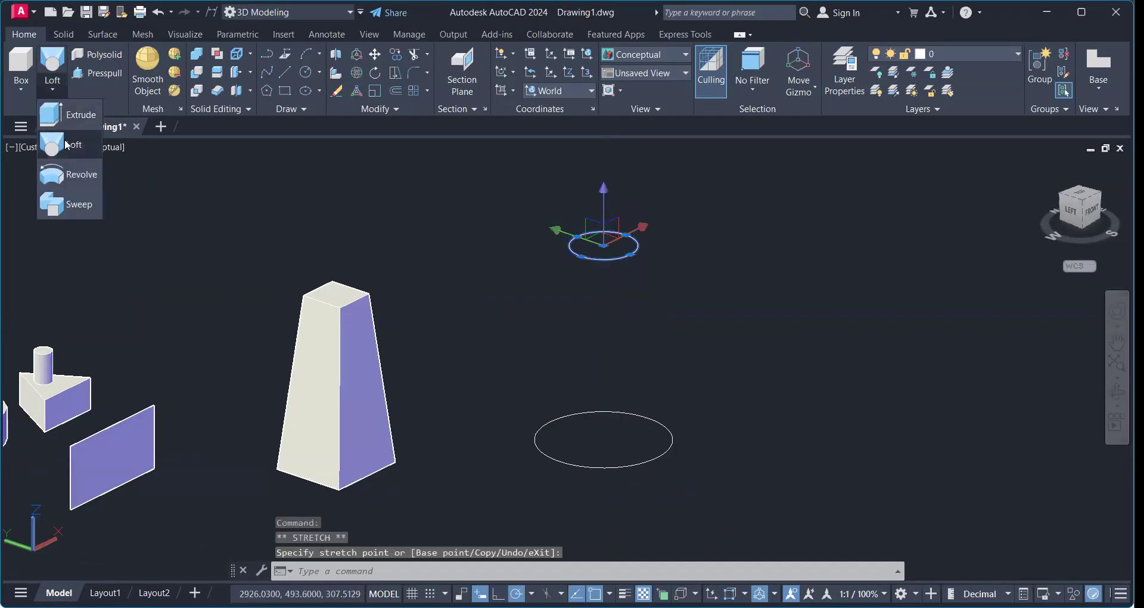
{"action": "left_click", "coordinate": [68, 145]}
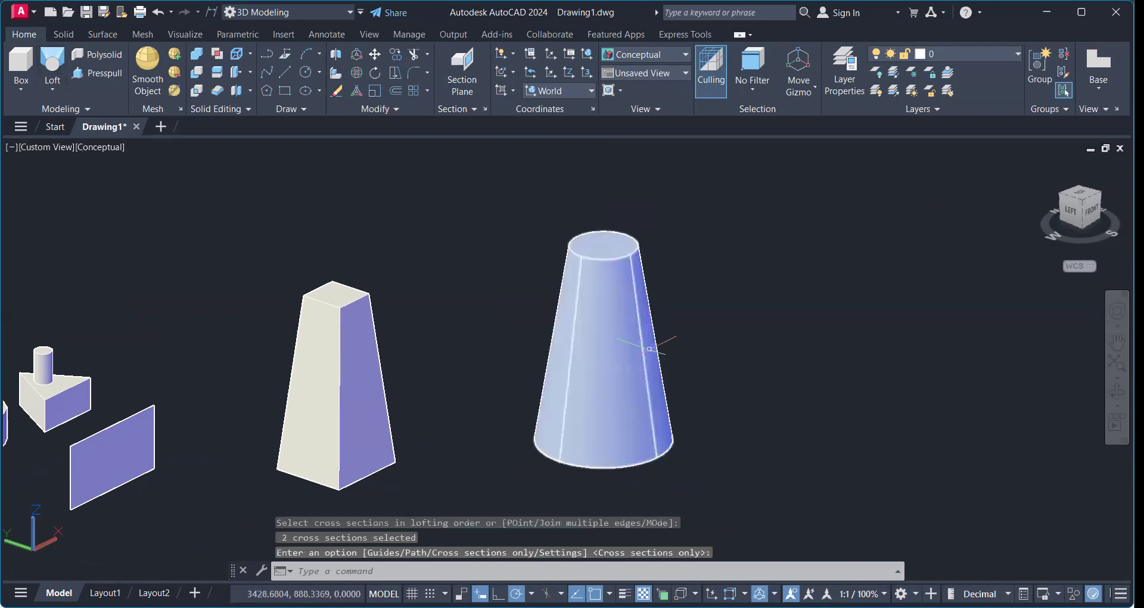
{"action": "scroll", "coordinate": [643, 335], "scroll_direction": "up", "scroll_amount": 2}
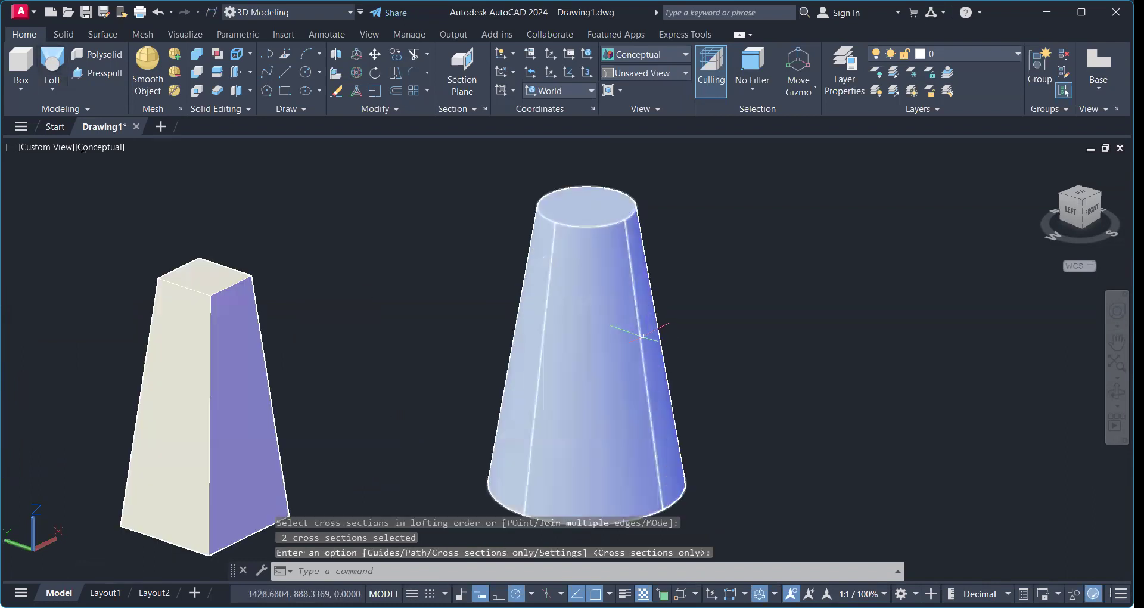
Draw a large rectangle beside the truncated cone and a smaller rectangle inside it that shares one corner
{"action": "scroll", "coordinate": [643, 335], "scroll_direction": "down", "scroll_amount": 5}
{"action": "middle_click_drag", "start_coordinate": [665, 384], "coordinate": [584, 403], "text": "shift"}
{"action": "scroll", "coordinate": [530, 382], "scroll_direction": "up", "scroll_amount": 3}
{"action": "scroll", "coordinate": [529, 382], "scroll_direction": "down", "scroll_amount": 4}
{"action": "scroll", "coordinate": [548, 393], "scroll_direction": "up", "scroll_amount": 3}
{"action": "middle_click_drag", "start_coordinate": [518, 445], "coordinate": [550, 441], "text": "shift"}
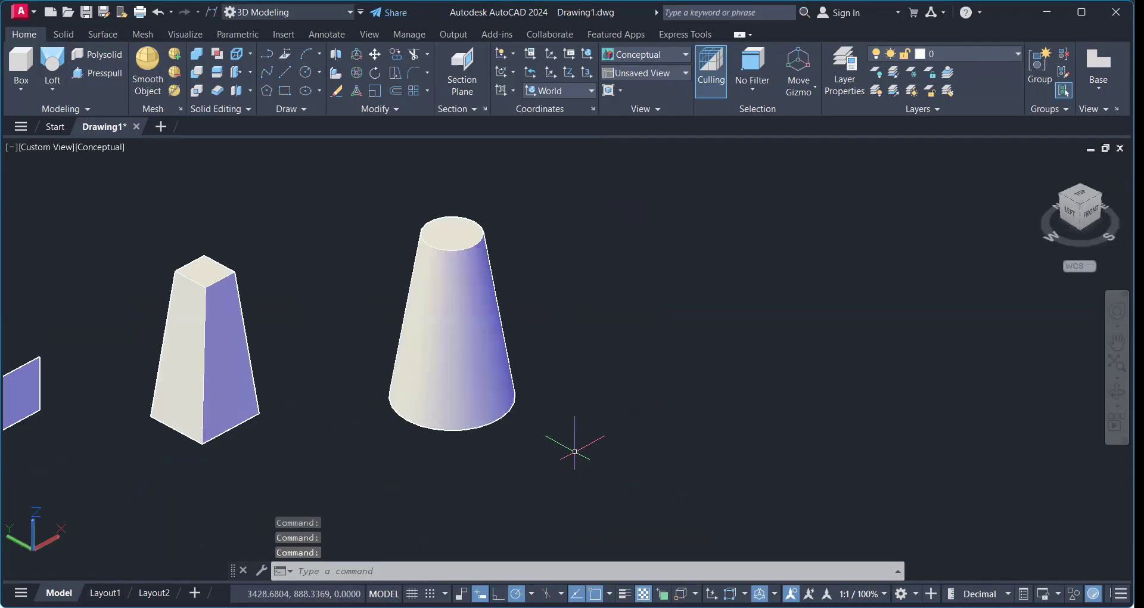
{"action": "type", "text": "rec"}
{"action": "key", "text": "Return"}
{"action": "left_click", "coordinate": [572, 449]}
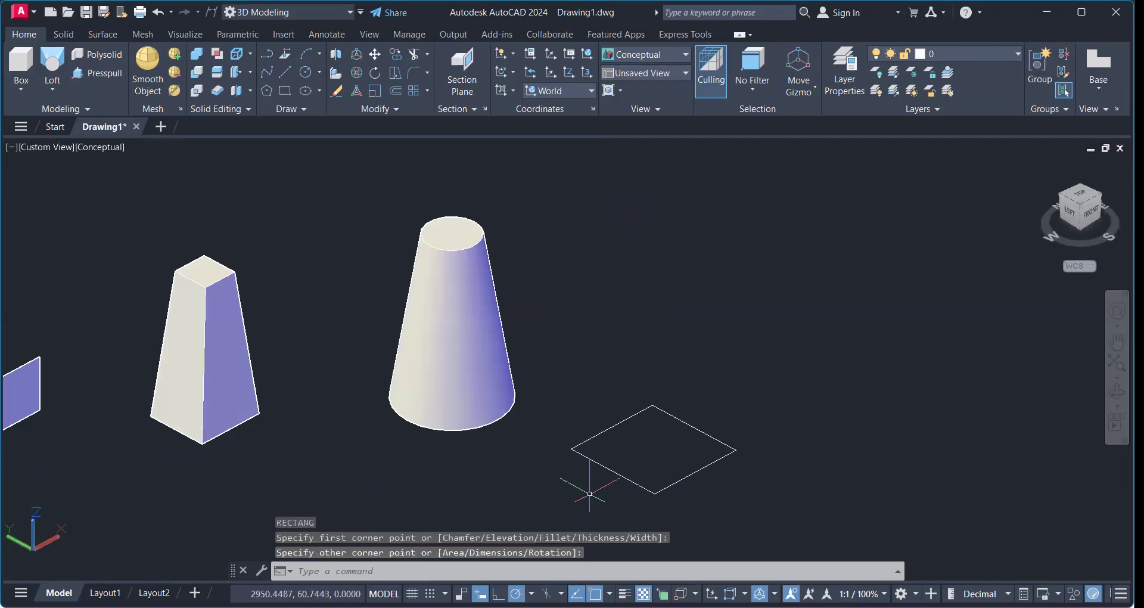
{"action": "key", "text": "Return"}
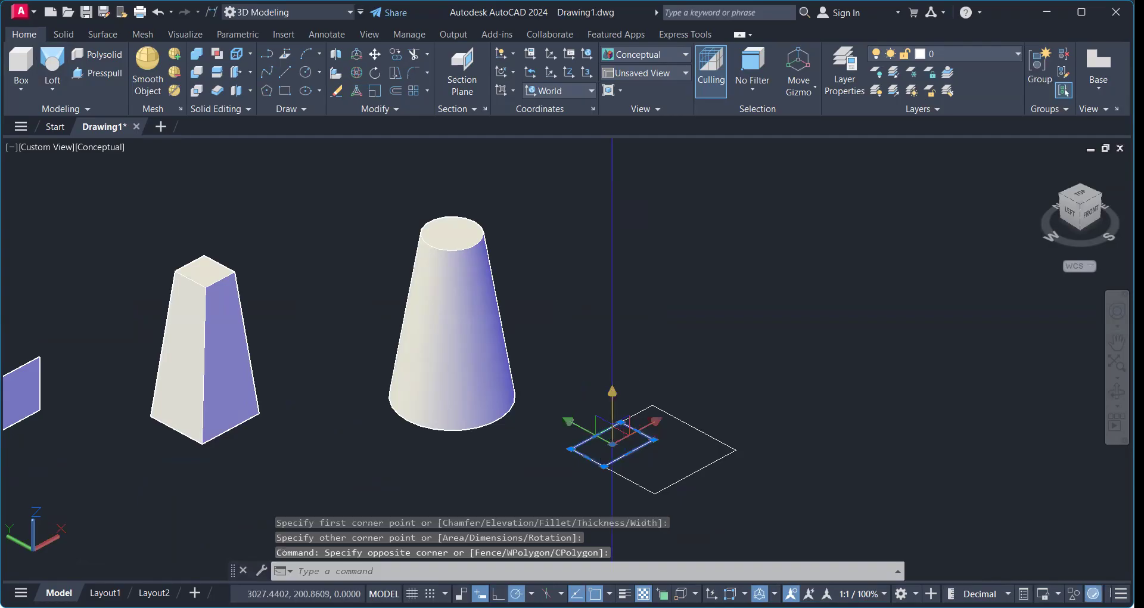
Raise the smaller rectangle about 354 along the Z axis and loft the two rectangles into a solid, using cross sections only
{"action": "left_click", "coordinate": [612, 392]}
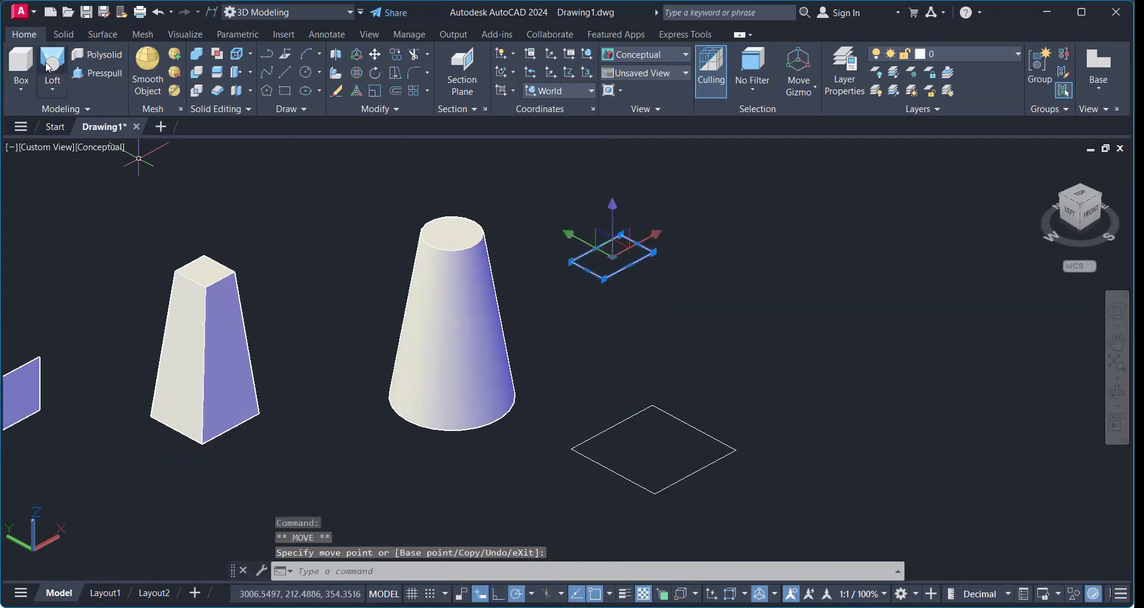
{"action": "left_click", "coordinate": [51, 67]}
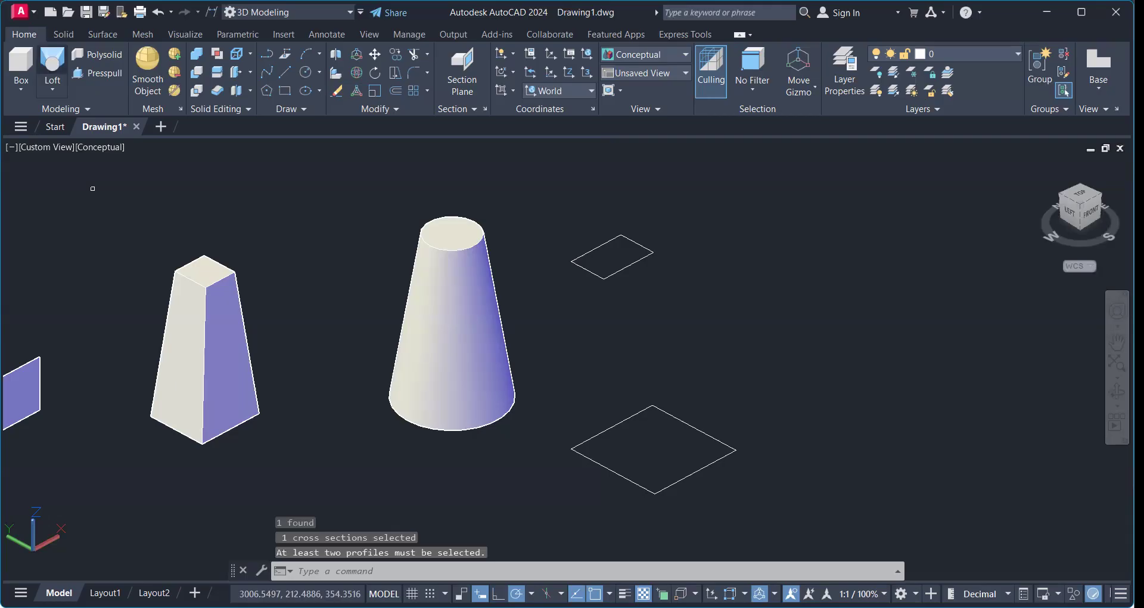
{"action": "middle_click_drag", "start_coordinate": [519, 469], "coordinate": [587, 450], "text": "shift"}
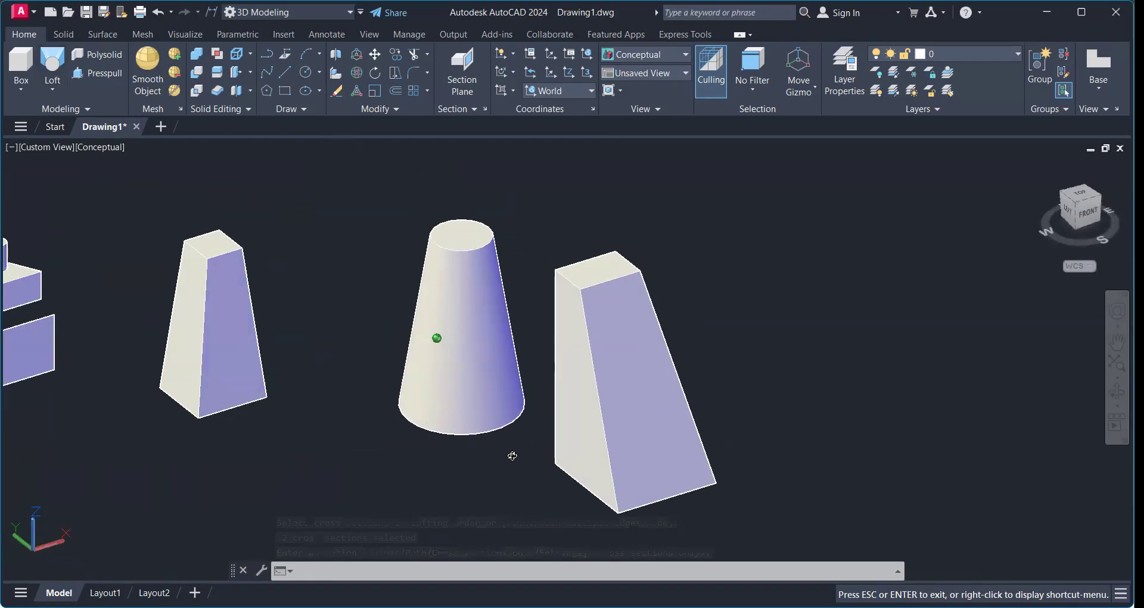
Draw a rectangle in the empty area beside the lofted solids, with a small circle near its centre
{"action": "scroll", "coordinate": [531, 429], "scroll_direction": "down", "scroll_amount": 2}
{"action": "middle_click", "coordinate": [804, 451]}
{"action": "middle_click", "coordinate": [804, 452]}
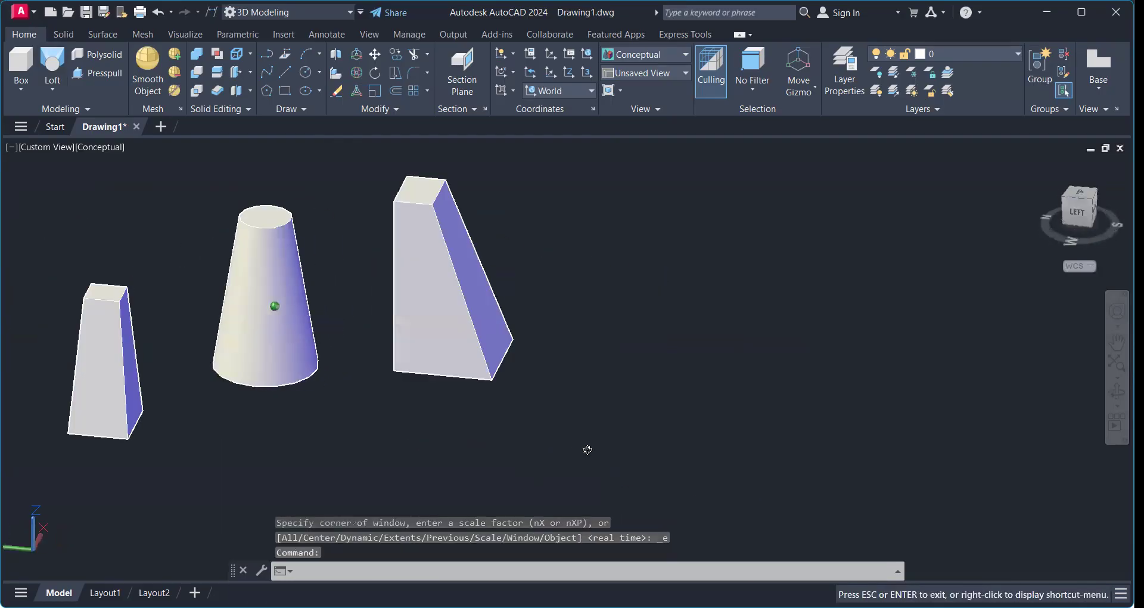
{"action": "type", "text": "rec"}
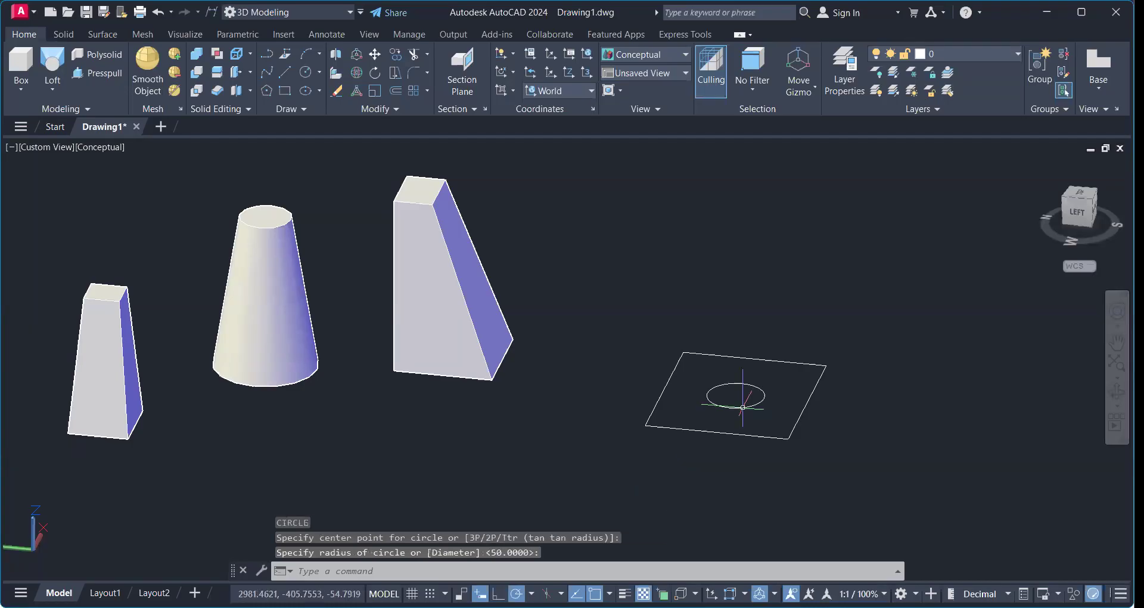
Raise the circle about 379 along the Z axis and loft it with the rectangle below, using cross sections only
{"action": "left_click", "coordinate": [765, 398]}
{"action": "left_click", "coordinate": [765, 398]}
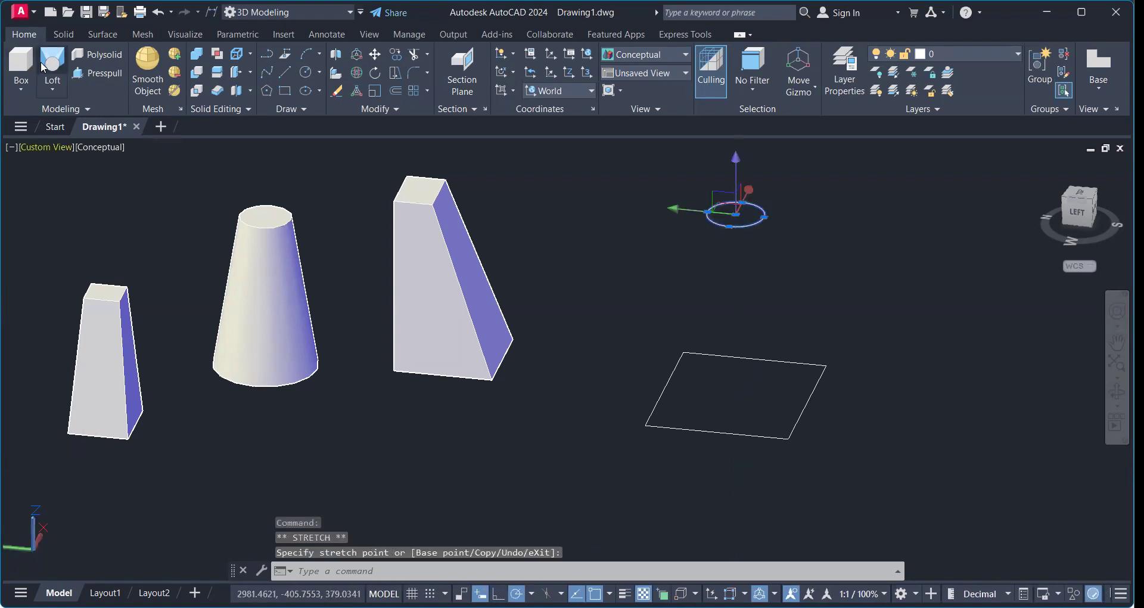
{"action": "left_click", "coordinate": [48, 67]}
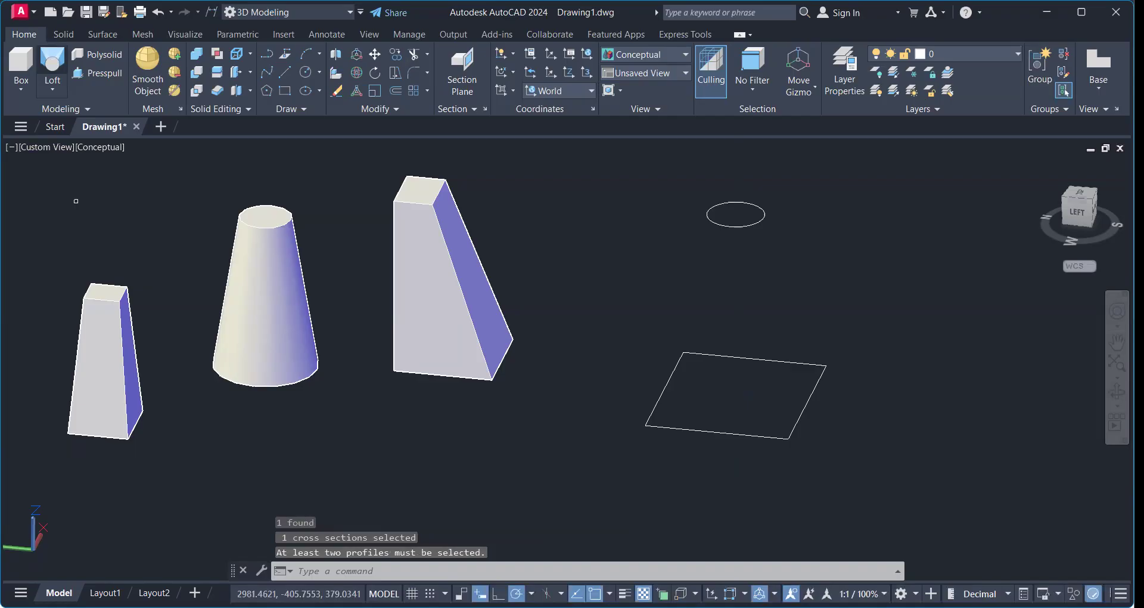
{"action": "middle_click_drag", "start_coordinate": [726, 348], "coordinate": [682, 332], "text": "shift"}
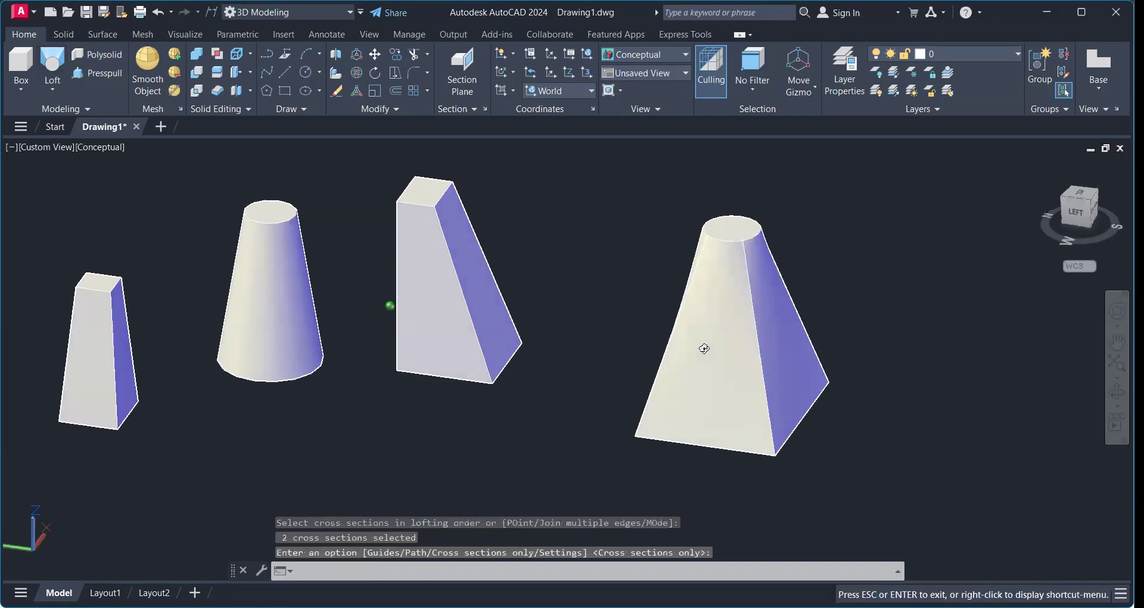
{"action": "key", "text": "Return"}
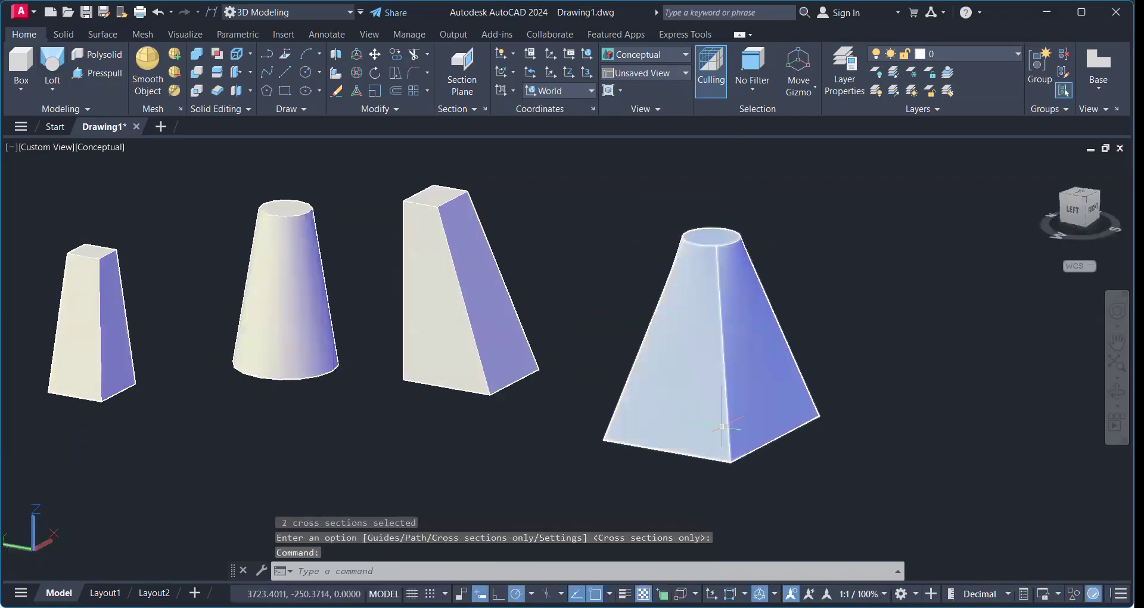
Examine the rectangle-to-circle loft from several sides and up close at its circular top
{"action": "scroll", "coordinate": [721, 426], "scroll_direction": "up", "scroll_amount": 3}
{"action": "scroll", "coordinate": [763, 392], "scroll_direction": "down", "scroll_amount": 2}
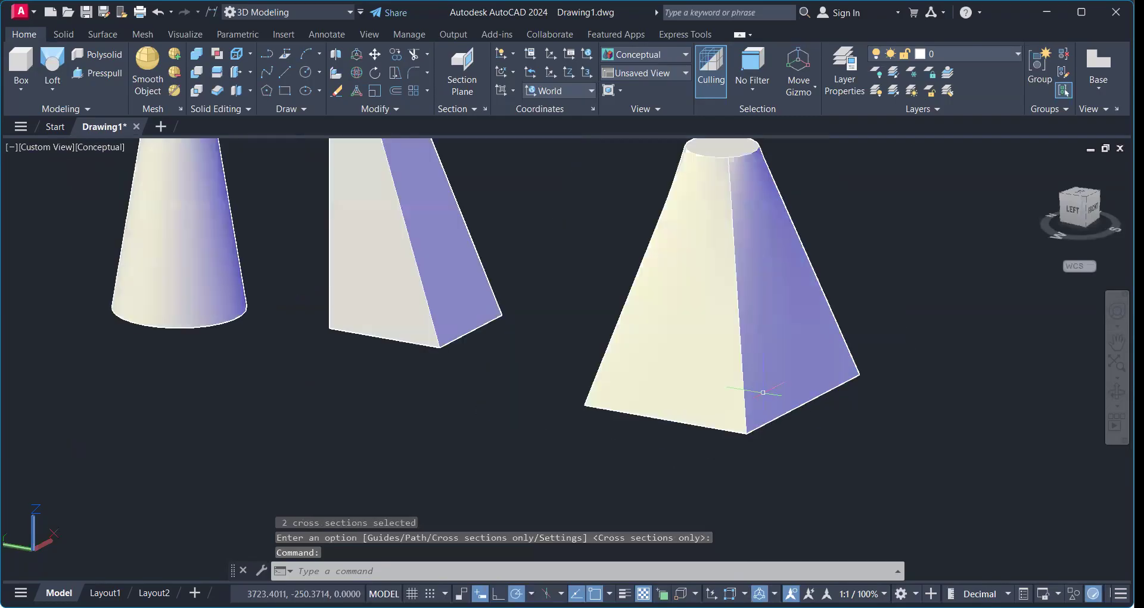
{"action": "scroll", "coordinate": [762, 392], "scroll_direction": "down", "scroll_amount": 4}
{"action": "middle_click_drag", "start_coordinate": [797, 256], "coordinate": [704, 289], "text": "shift"}
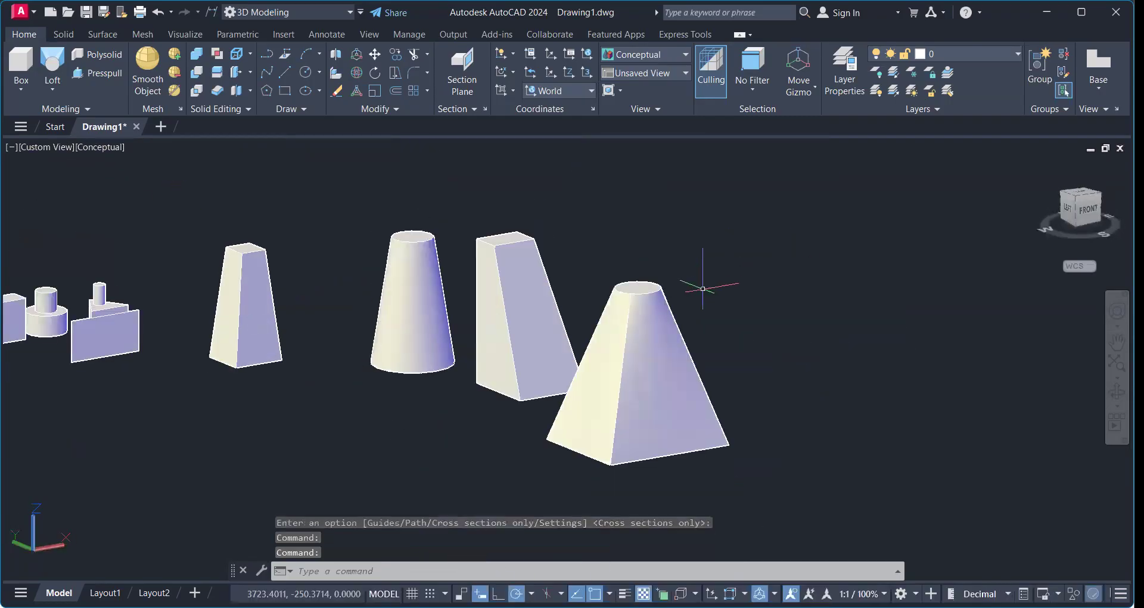
{"action": "scroll", "coordinate": [703, 289], "scroll_direction": "up", "scroll_amount": 5}
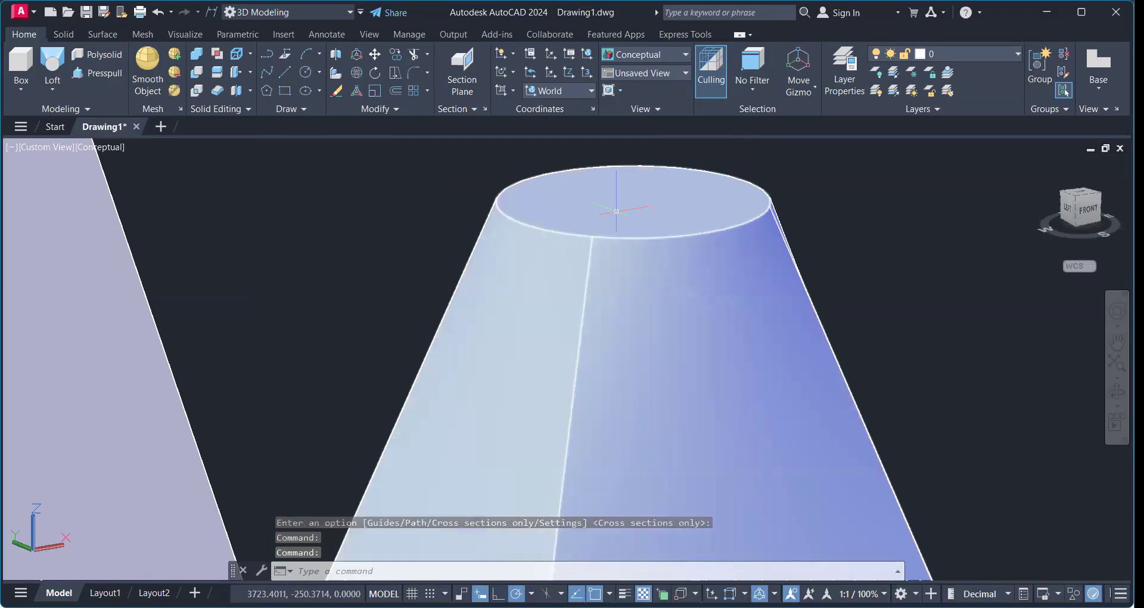
{"action": "scroll", "coordinate": [616, 211], "scroll_direction": "down", "scroll_amount": 5}
{"action": "middle_click_drag", "start_coordinate": [602, 358], "coordinate": [628, 376], "text": "shift"}
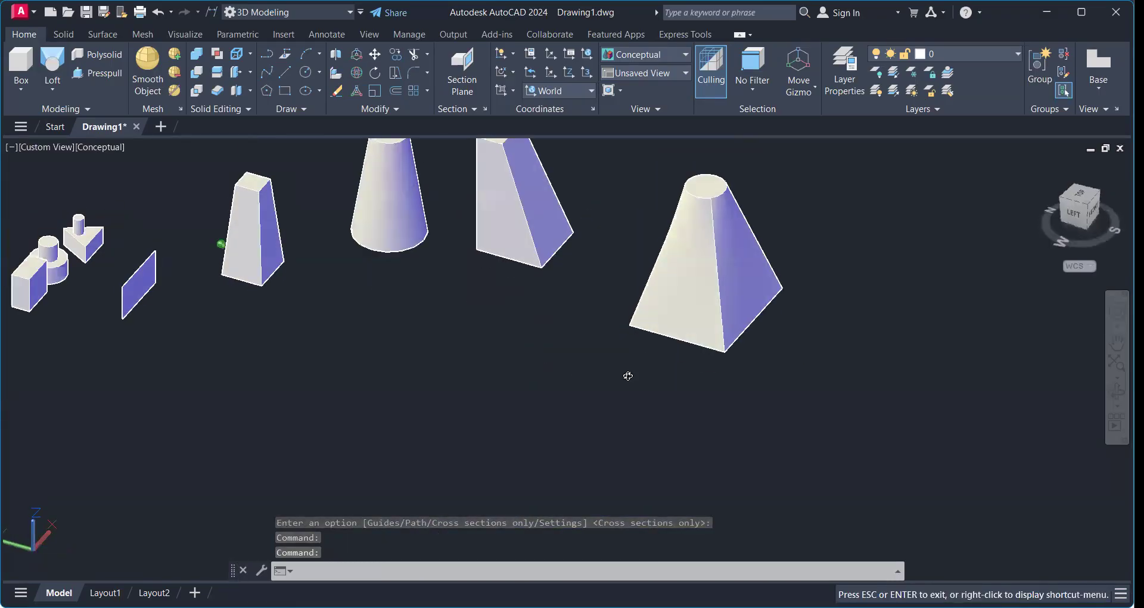
Draw a large rectangle beside the rectangle-to-circle loft and a separate smaller rectangle next to it
{"action": "scroll", "coordinate": [625, 350], "scroll_direction": "down", "scroll_amount": 2}
{"action": "left_click_drag", "start_coordinate": [629, 349], "coordinate": [427, 424]}
{"action": "middle_click_drag", "start_coordinate": [426, 424], "coordinate": [420, 430]}
{"action": "scroll", "coordinate": [420, 430], "scroll_direction": "up", "scroll_amount": 1}
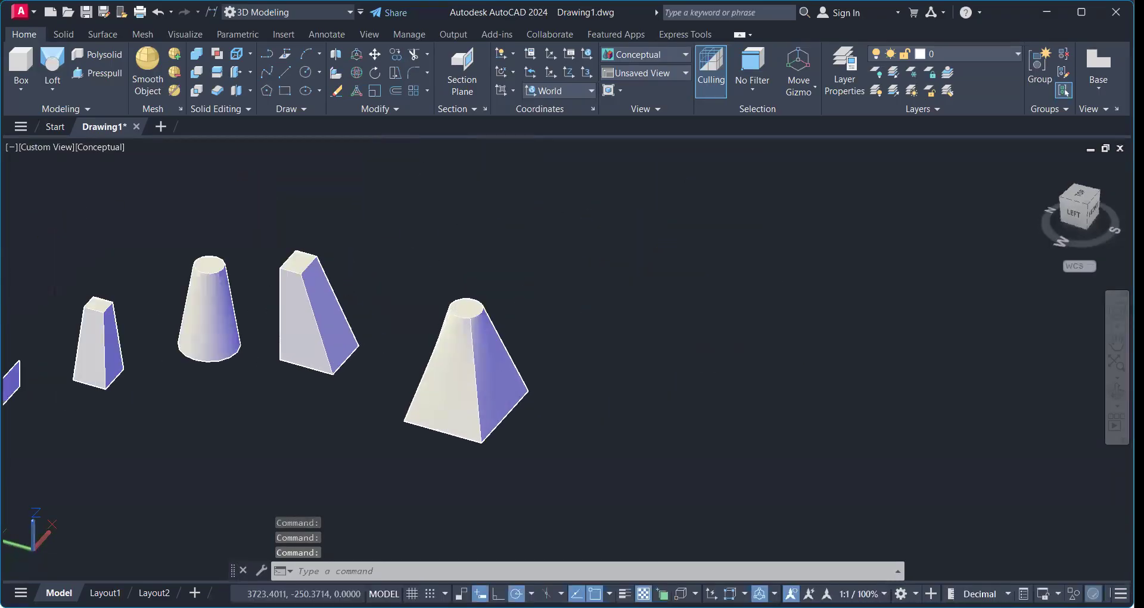
{"action": "scroll", "coordinate": [501, 406], "scroll_direction": "up", "scroll_amount": 2}
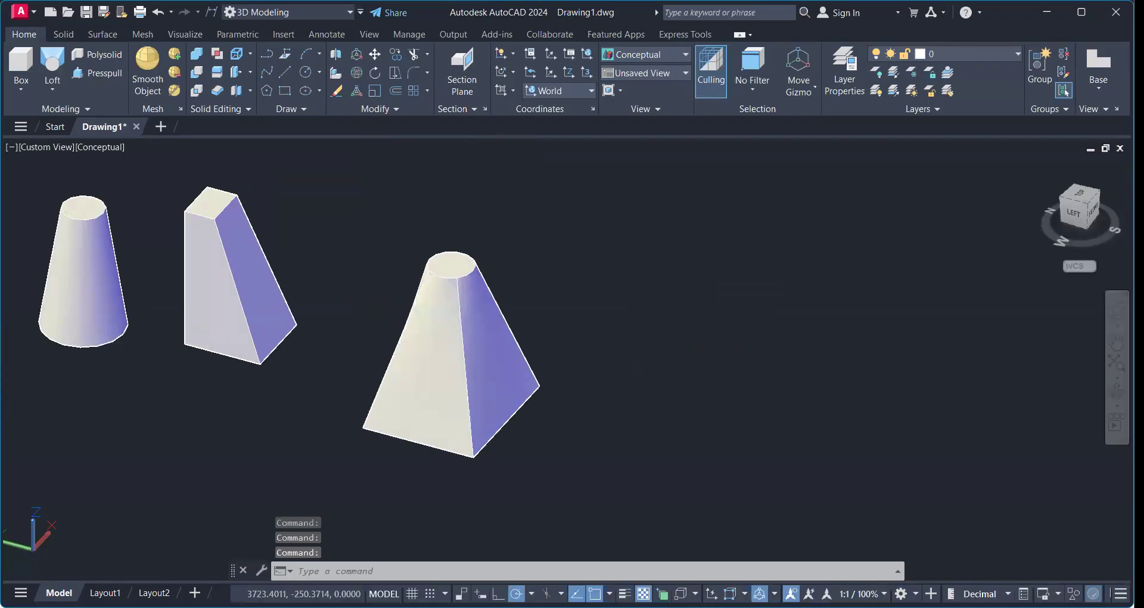
{"action": "type", "text": "rec"}
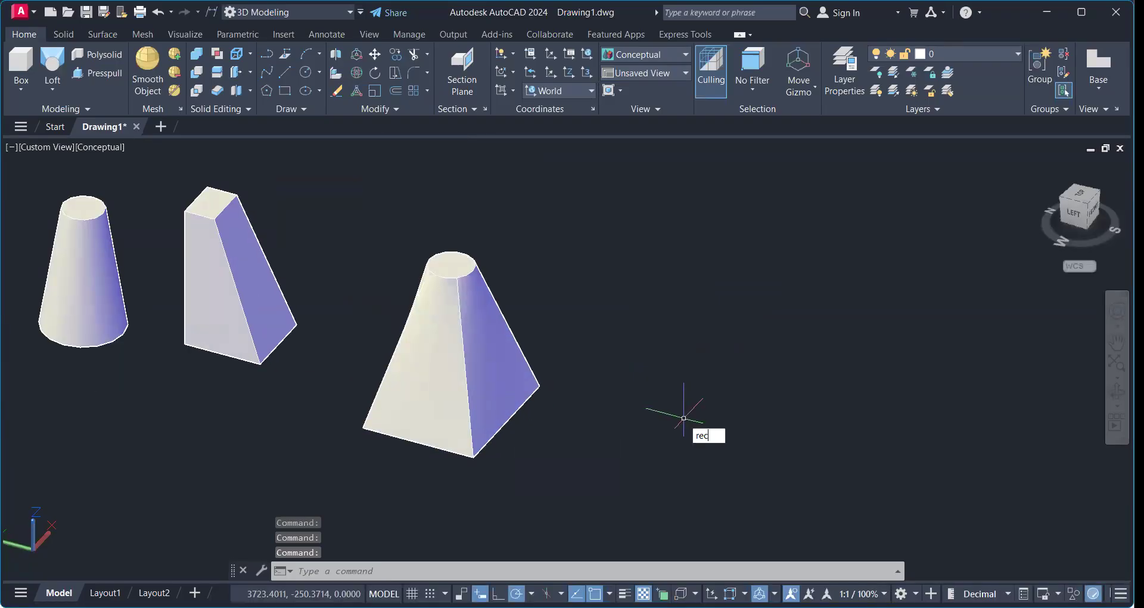
{"action": "type", "text": "rec"}
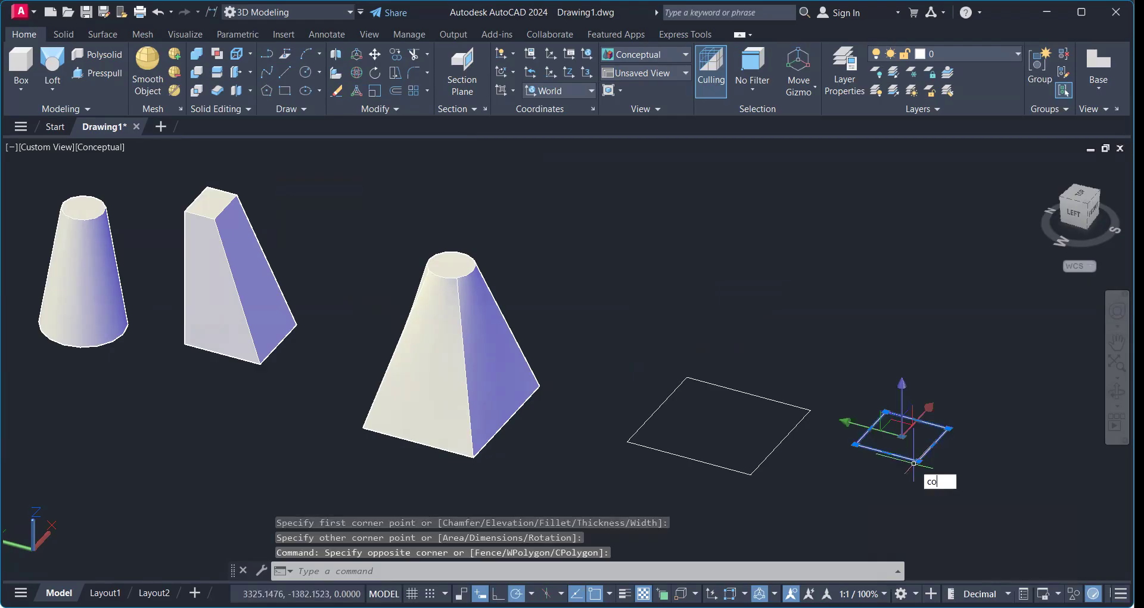
Copy the smaller rectangle into the middle of the large rectangle
{"action": "key", "text": "Return"}
{"action": "left_click", "coordinate": [913, 463]}
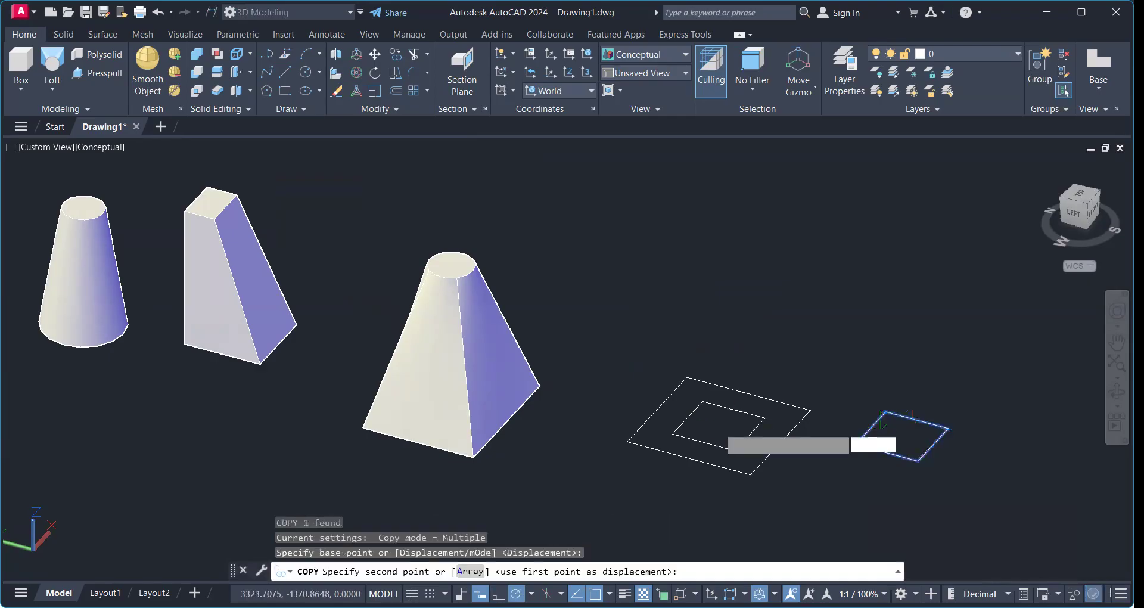
{"action": "left_click", "coordinate": [885, 425]}
{"action": "key", "text": "Return"}
Raise the copied small rectangle vertically above the large one and delete the original small rectangle beside it
{"action": "left_click", "coordinate": [747, 449]}
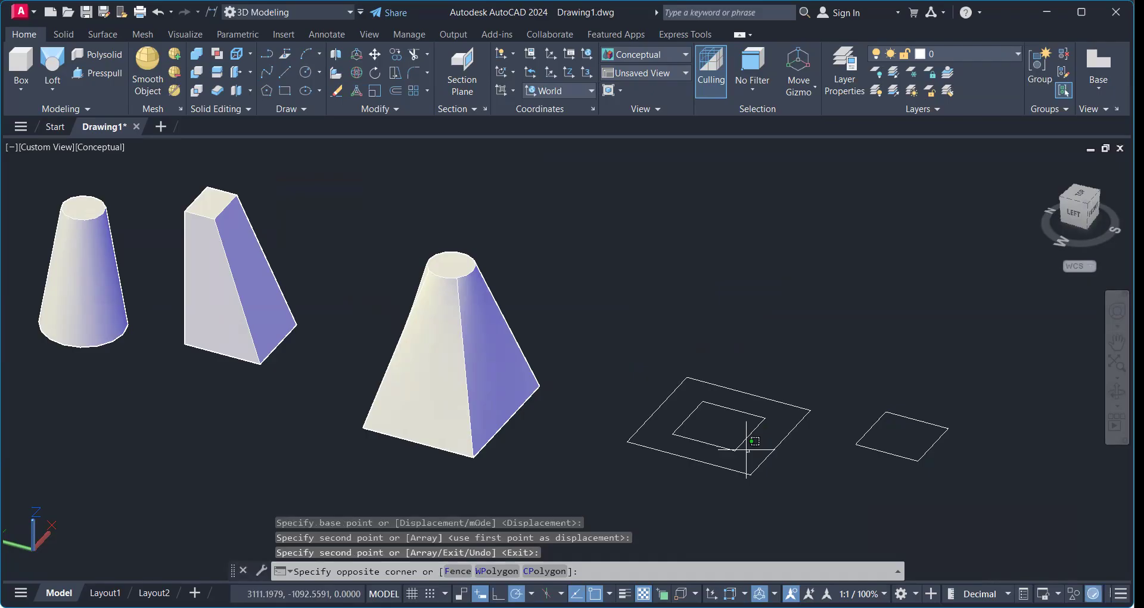
{"action": "left_click", "coordinate": [726, 414]}
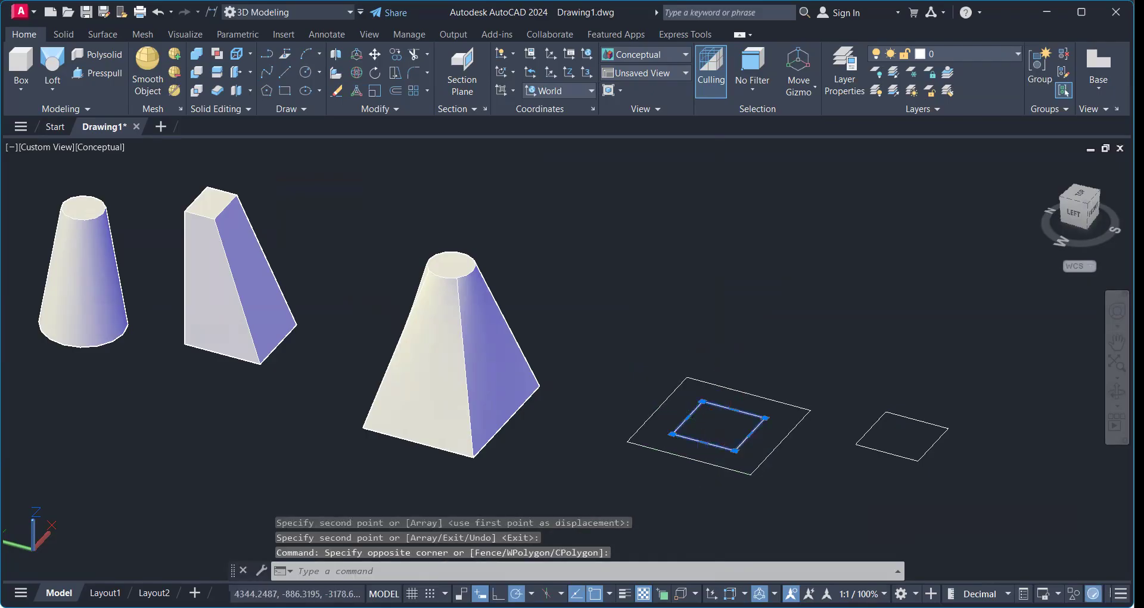
{"action": "left_click", "coordinate": [743, 480]}
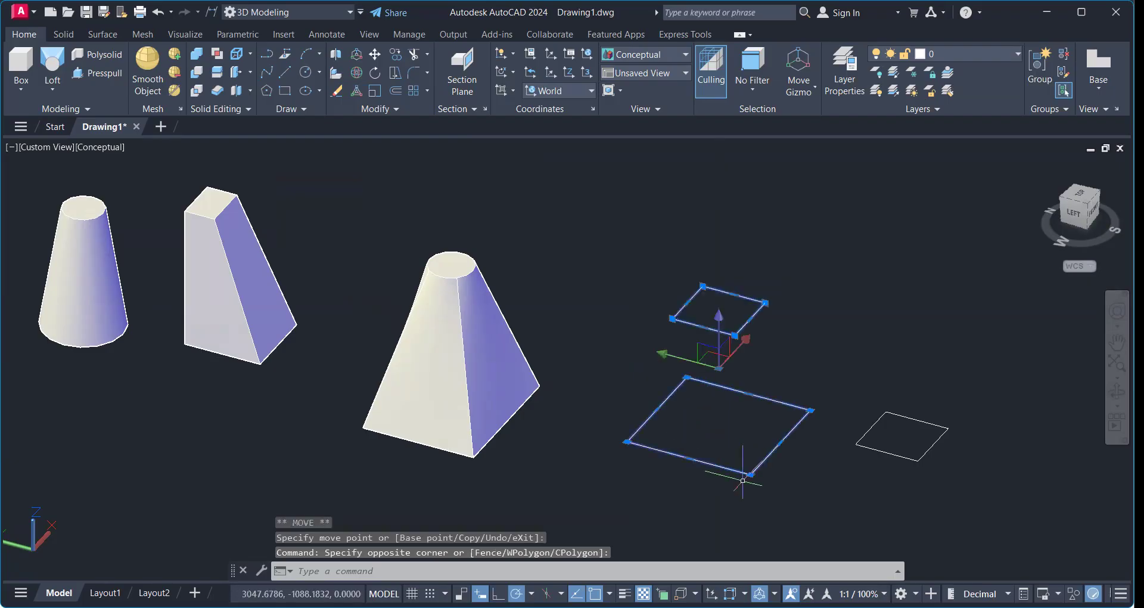
{"action": "key", "text": "Escape"}
{"action": "left_click", "coordinate": [916, 459]}
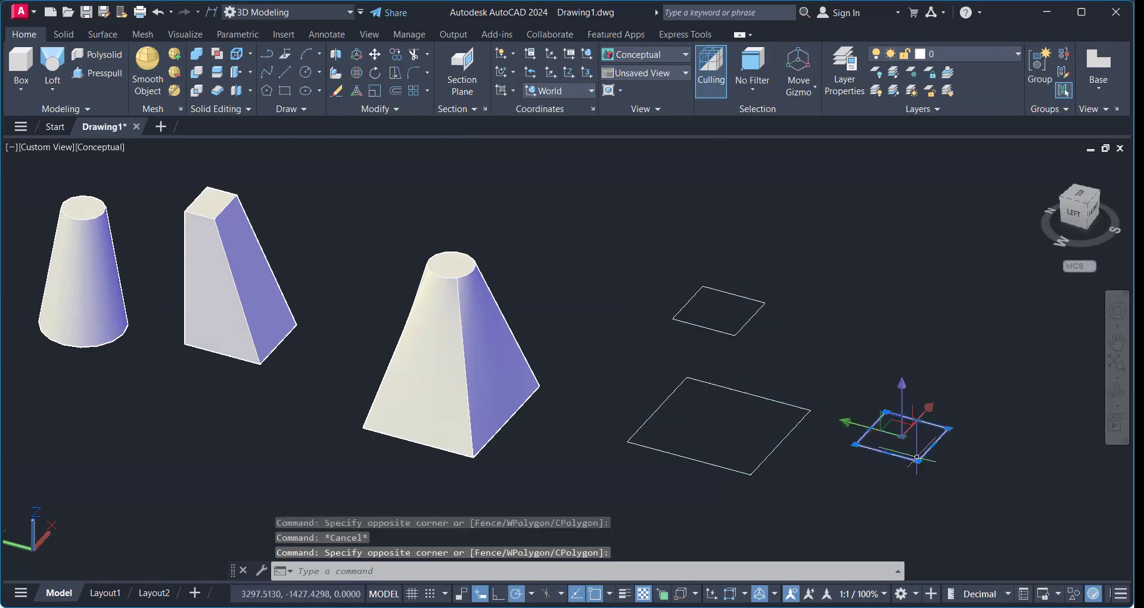
{"action": "key", "text": "Delete"}
Copy the large rectangle straight up along the Z axis, above the raised small rectangle
{"action": "left_click", "coordinate": [769, 503]}
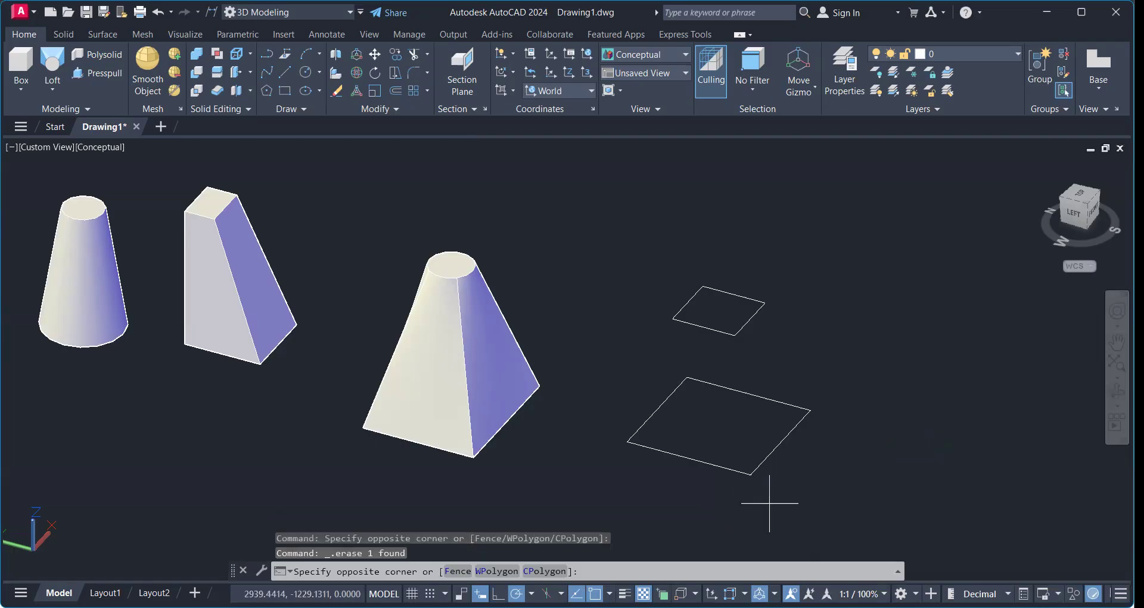
{"action": "left_click", "coordinate": [739, 529]}
{"action": "type", "text": "co"}
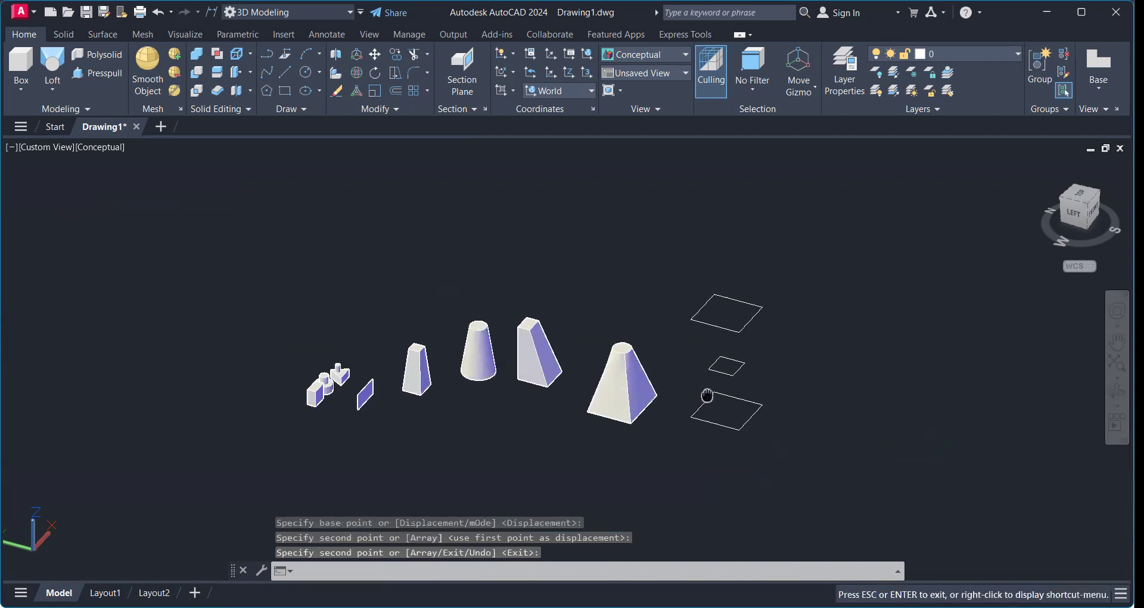
Copy the stack of three rectangles into the empty area beside it
{"action": "scroll", "coordinate": [869, 486], "scroll_direction": "up", "scroll_amount": 5}
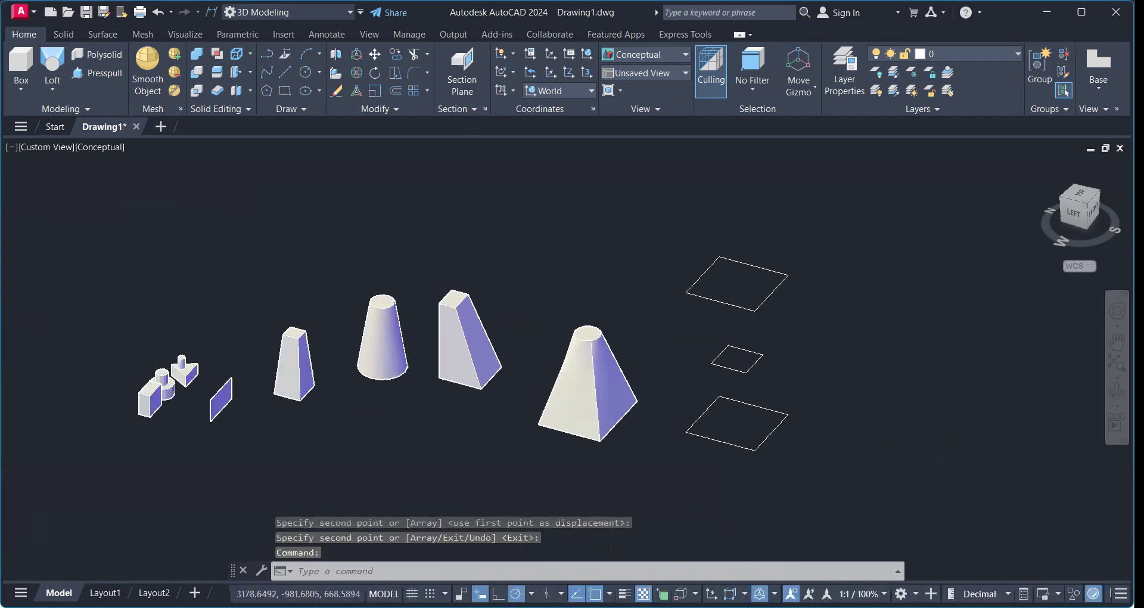
{"action": "left_click", "coordinate": [913, 528]}
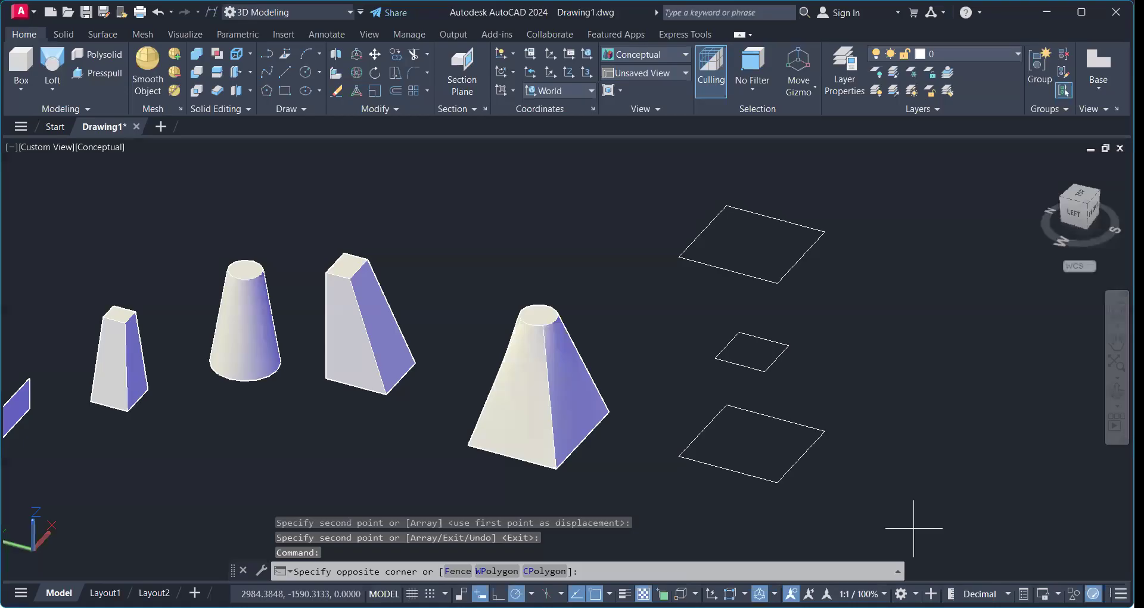
{"action": "middle_click_drag", "start_coordinate": [914, 528], "coordinate": [751, 530]}
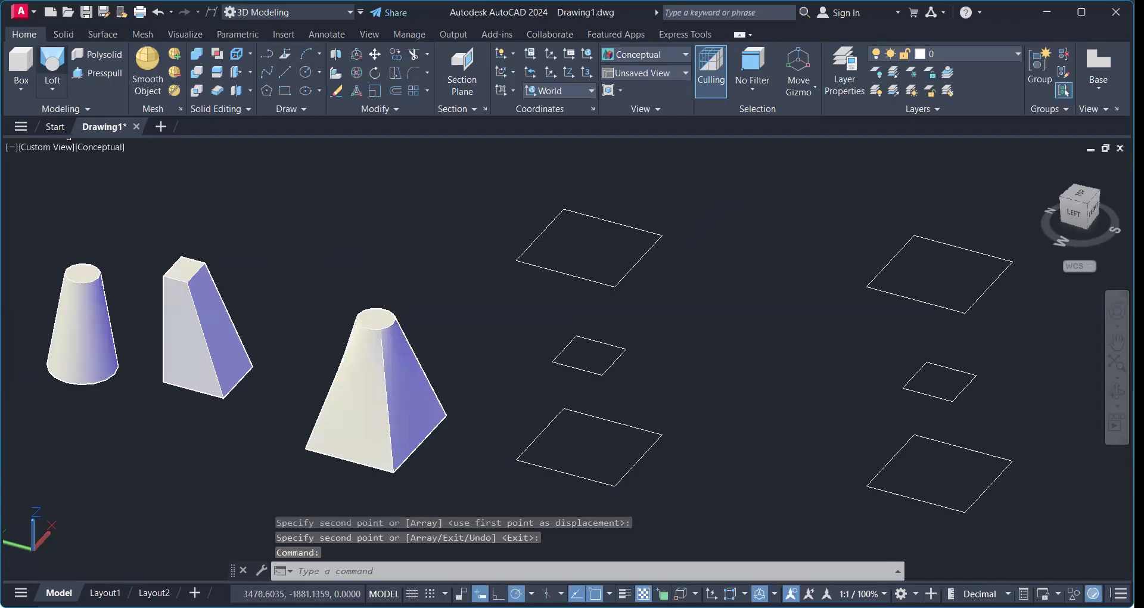
Loft the first stack's upper, middle and lower rectangles into a waisted solid, using cross sections only
{"action": "left_click", "coordinate": [53, 69]}
{"action": "left_click", "coordinate": [613, 222]}
{"action": "left_click", "coordinate": [601, 342]}
{"action": "left_click", "coordinate": [565, 472]}
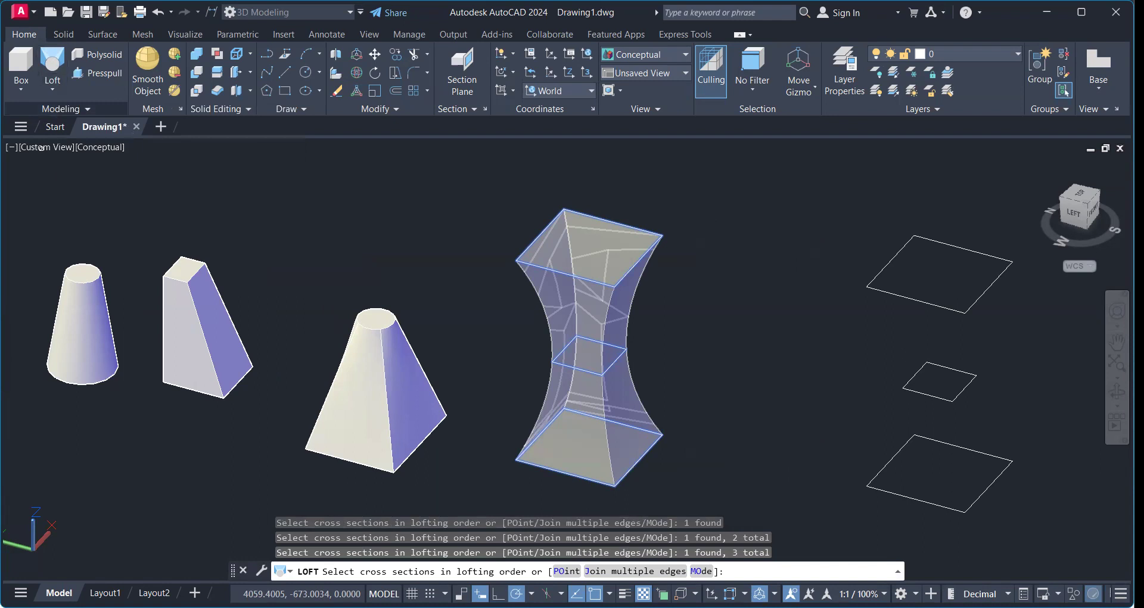
{"action": "key", "text": "Return"}
{"action": "key", "text": "Return"}
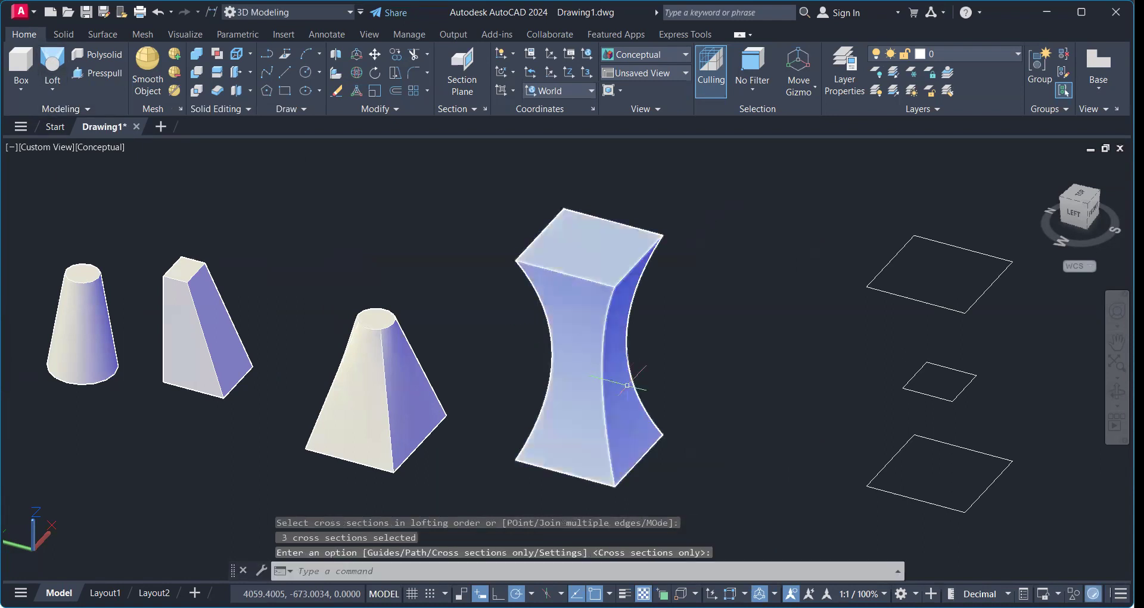
Copy the remaining stack of three rectangles into the empty area on the side away from the waisted solid
{"action": "scroll", "coordinate": [630, 371], "scroll_direction": "up", "scroll_amount": 4}
{"action": "scroll", "coordinate": [635, 357], "scroll_direction": "down", "scroll_amount": 8}
{"action": "middle_click_drag", "start_coordinate": [642, 364], "coordinate": [395, 369]}
{"action": "scroll", "coordinate": [396, 368], "scroll_direction": "up", "scroll_amount": 2}
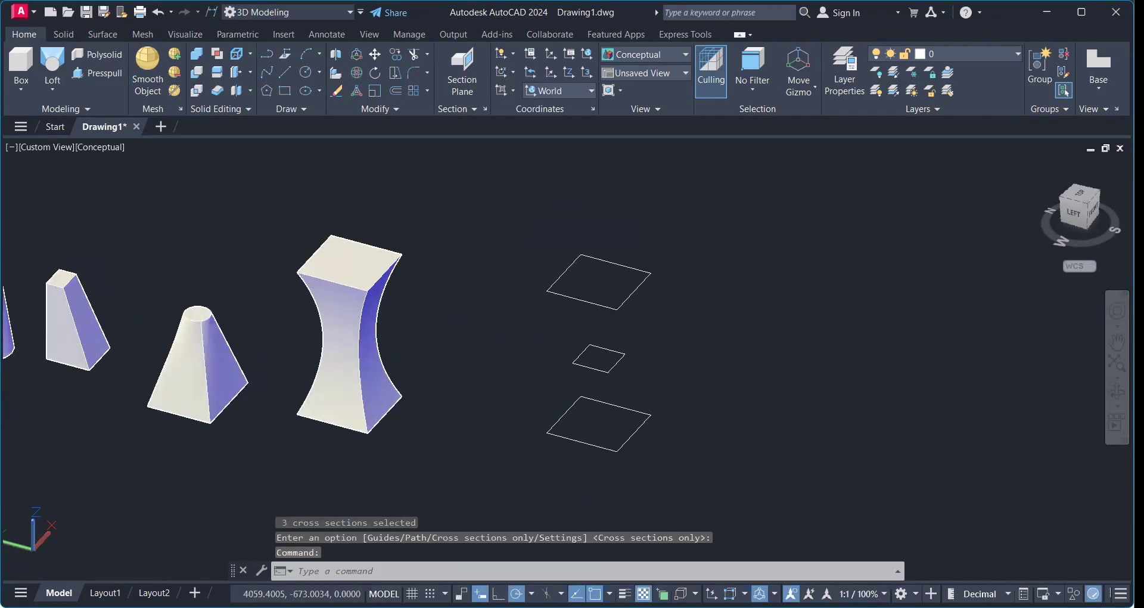
{"action": "left_click", "coordinate": [672, 467]}
{"action": "left_click", "coordinate": [546, 291]}
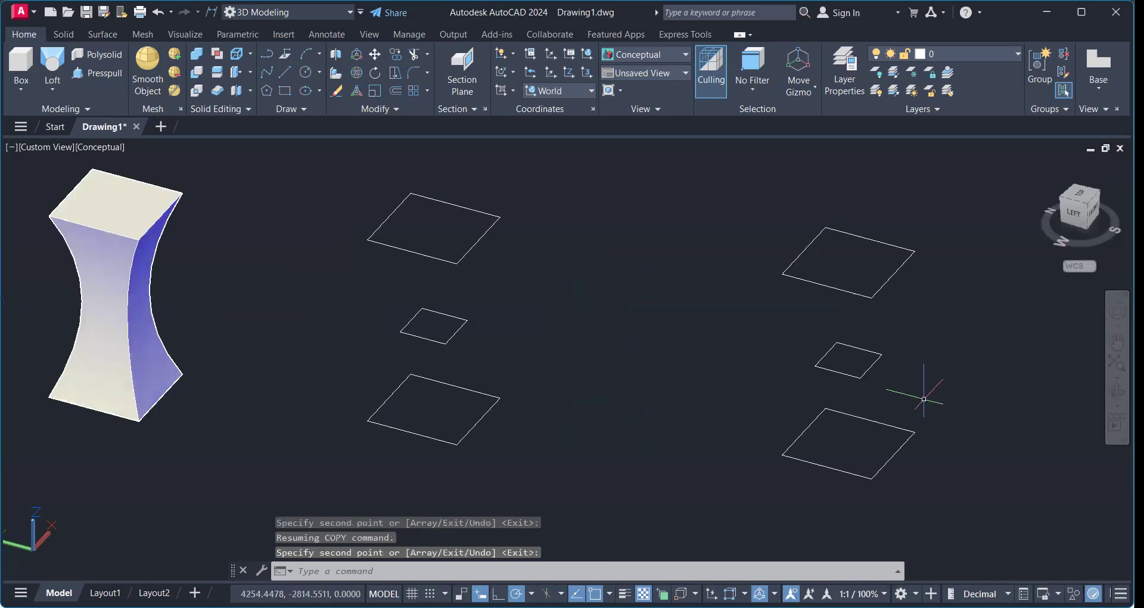
Move the farthest stack's small rectangle straight up to the top of the stack and lower the upper large rectangle beneath it
{"action": "left_click", "coordinate": [924, 398]}
{"action": "left_click", "coordinate": [809, 332]}
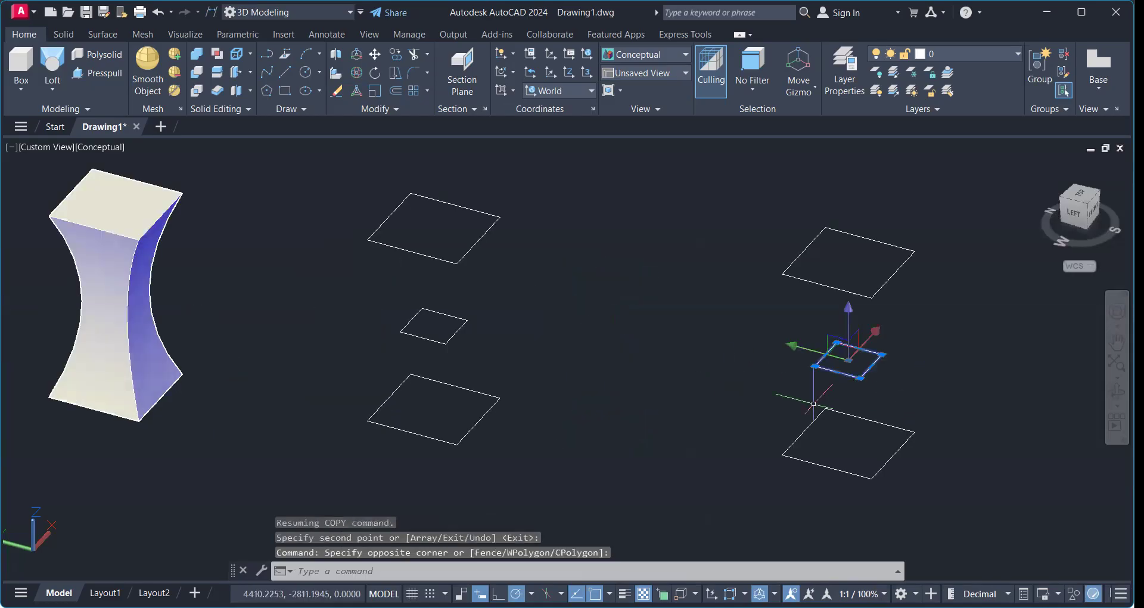
{"action": "type", "text": "C"}
{"action": "key", "text": "BackSpace"}
{"action": "type", "text": "m"}
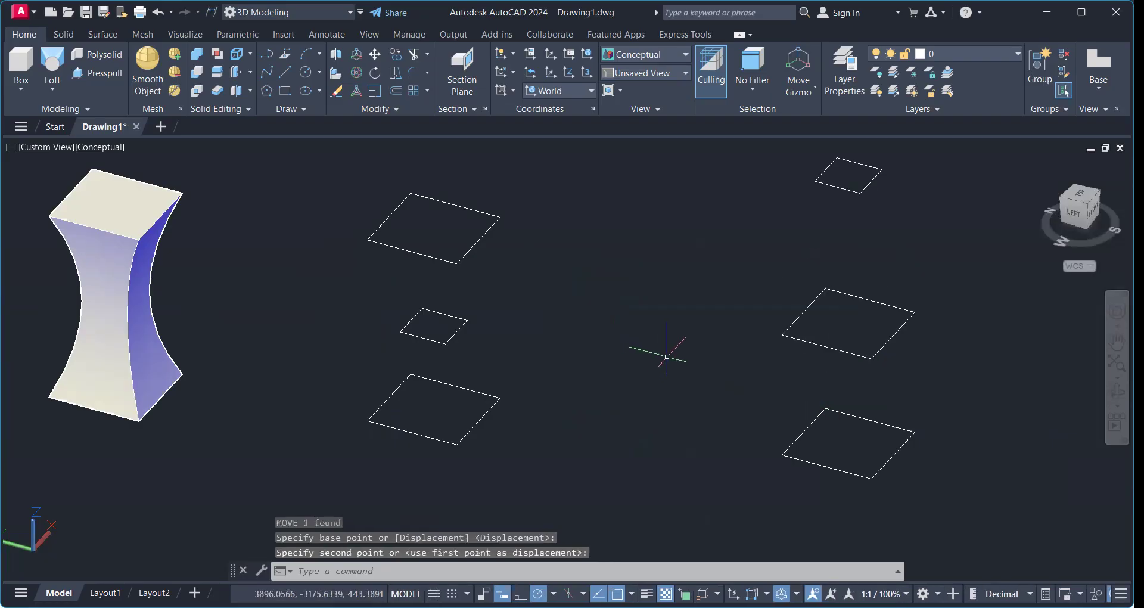
Loft the rearranged stack from the two large rectangles up to the small one into a bulging tapered solid, using cross sections only
{"action": "scroll", "coordinate": [669, 358], "scroll_direction": "down", "scroll_amount": 5}
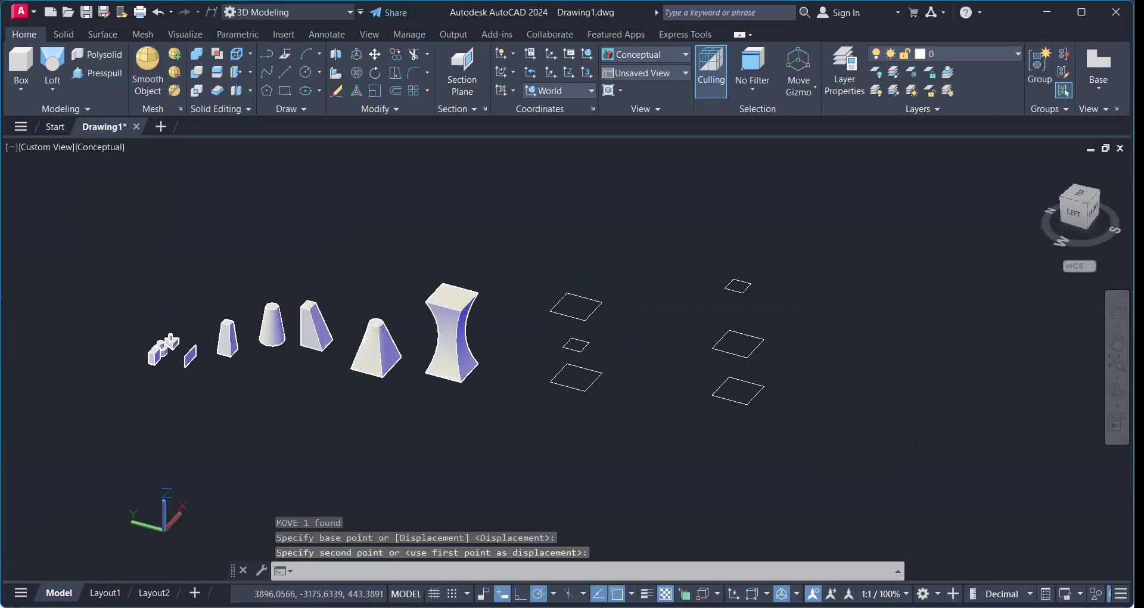
{"action": "middle_click_drag", "start_coordinate": [669, 358], "coordinate": [687, 349]}
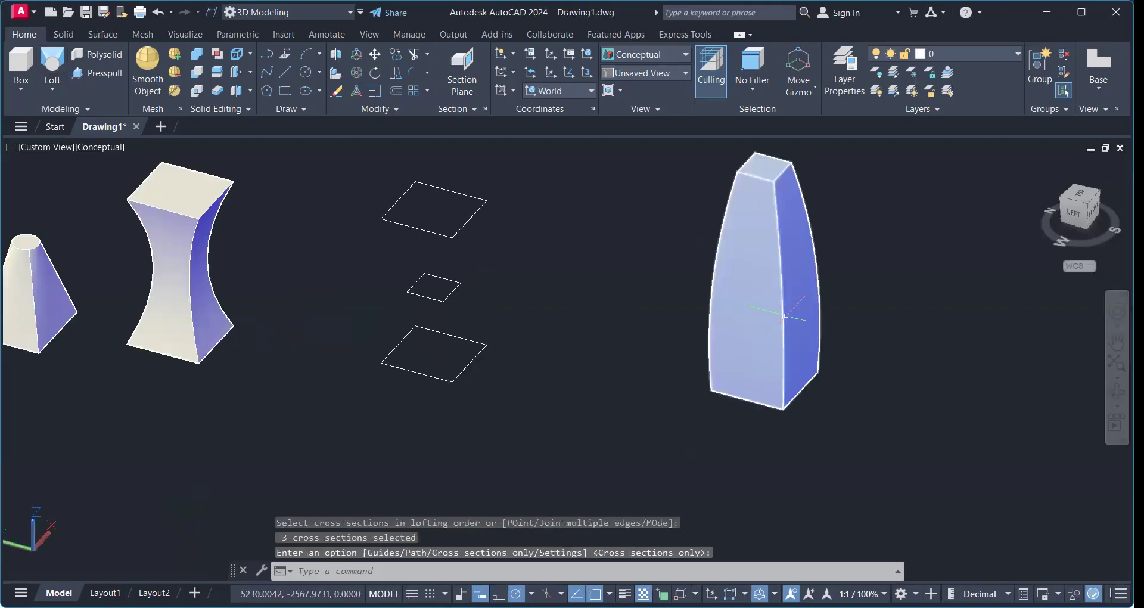
{"action": "scroll", "coordinate": [792, 316], "scroll_direction": "up", "scroll_amount": 2}
{"action": "scroll", "coordinate": [793, 316], "scroll_direction": "down", "scroll_amount": 2}
{"action": "middle_click_drag", "start_coordinate": [566, 331], "coordinate": [581, 384]}
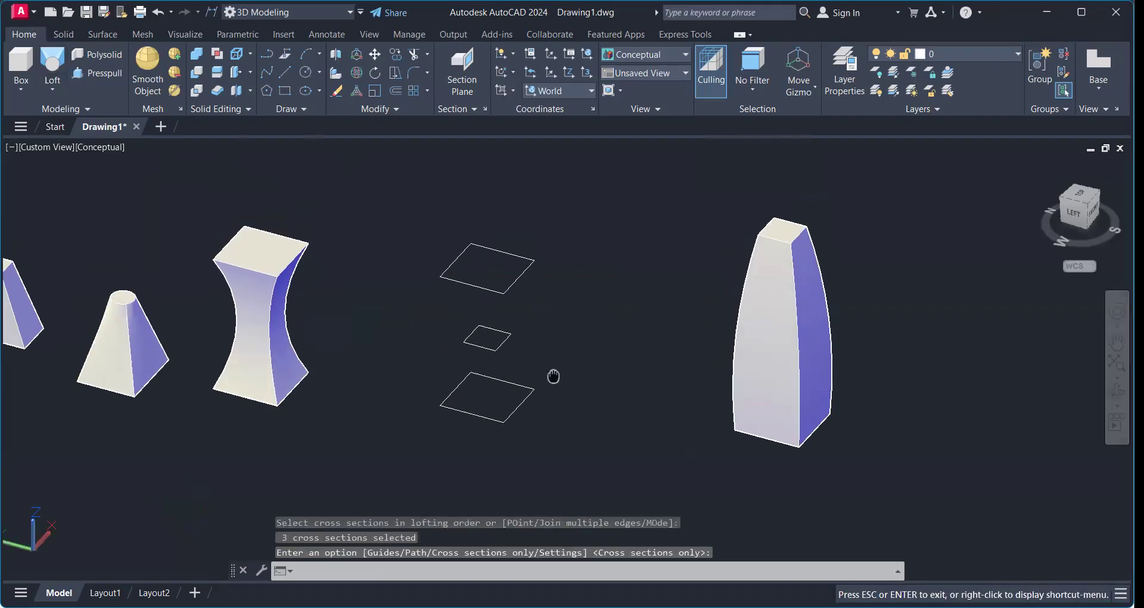
Loft the remaining stack of three rectangles out of height order into a solid with a hollow top
{"action": "key", "text": "Escape"}
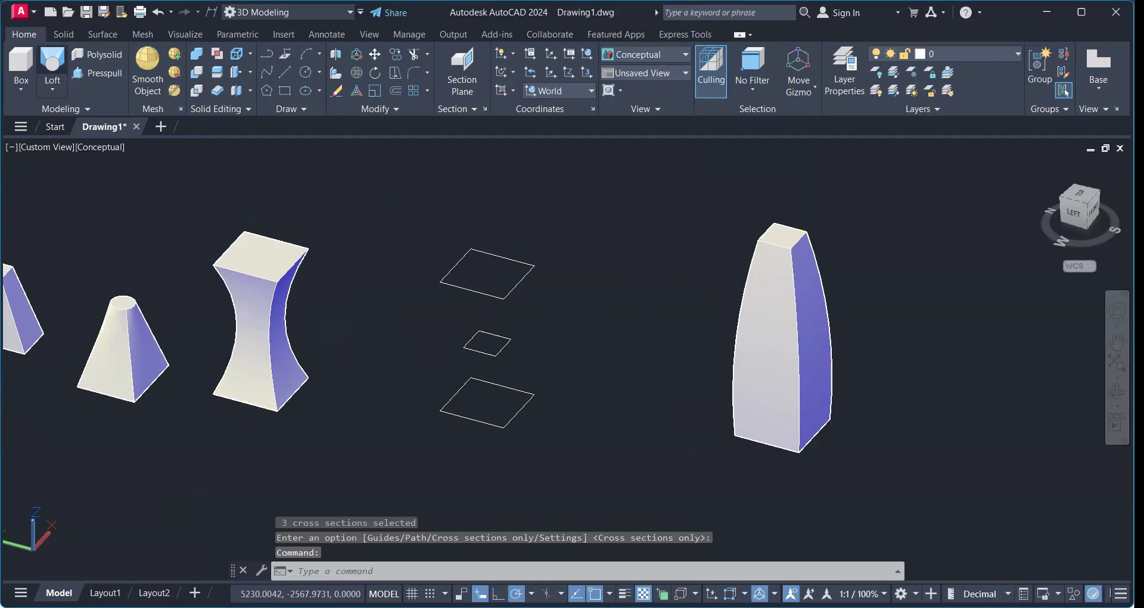
{"action": "middle_click_drag", "start_coordinate": [493, 381], "coordinate": [339, 408], "text": "shift"}
{"action": "scroll", "coordinate": [683, 393], "scroll_direction": "down", "scroll_amount": 1}
Draw a large rectangle with a circle centred inside it beyond the lofted solids, and raise the circle straight up along Z
{"action": "middle_click_drag", "start_coordinate": [684, 393], "coordinate": [568, 403]}
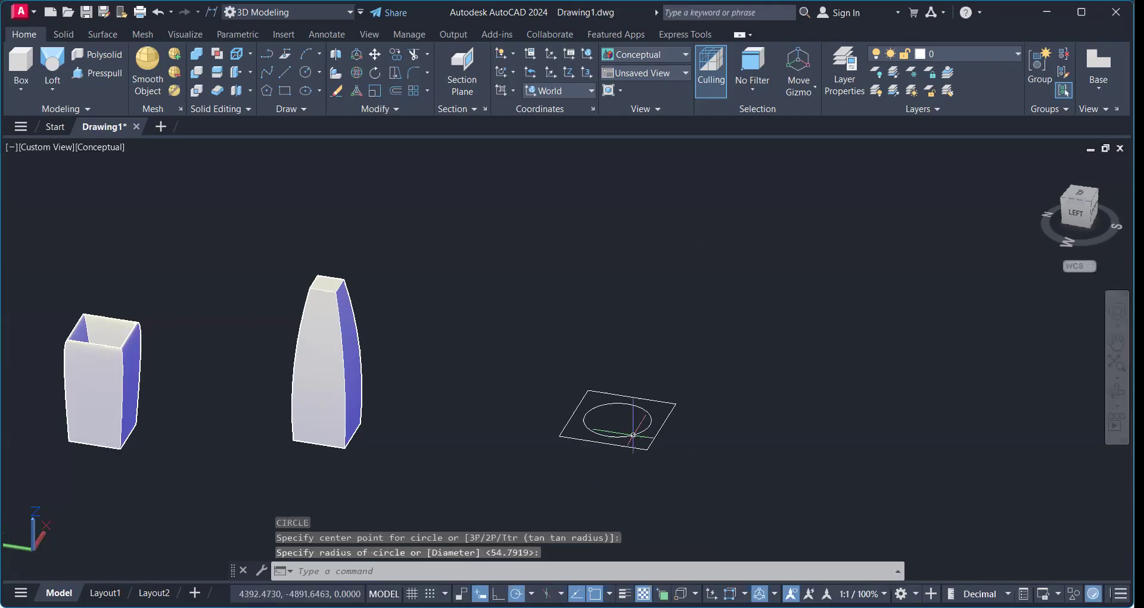
{"action": "left_click", "coordinate": [628, 405]}
{"action": "left_click", "coordinate": [629, 404]}
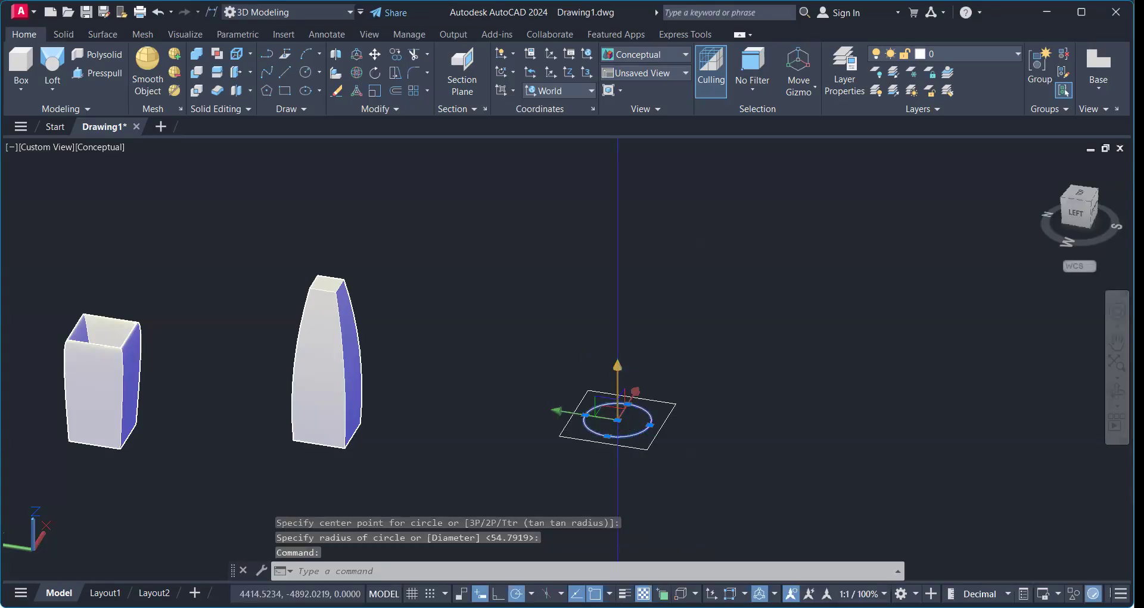
{"action": "left_click", "coordinate": [618, 381]}
Draw a smaller rectangle and move it above the raised circle, centred over the large rectangle
{"action": "type", "text": "rec"}
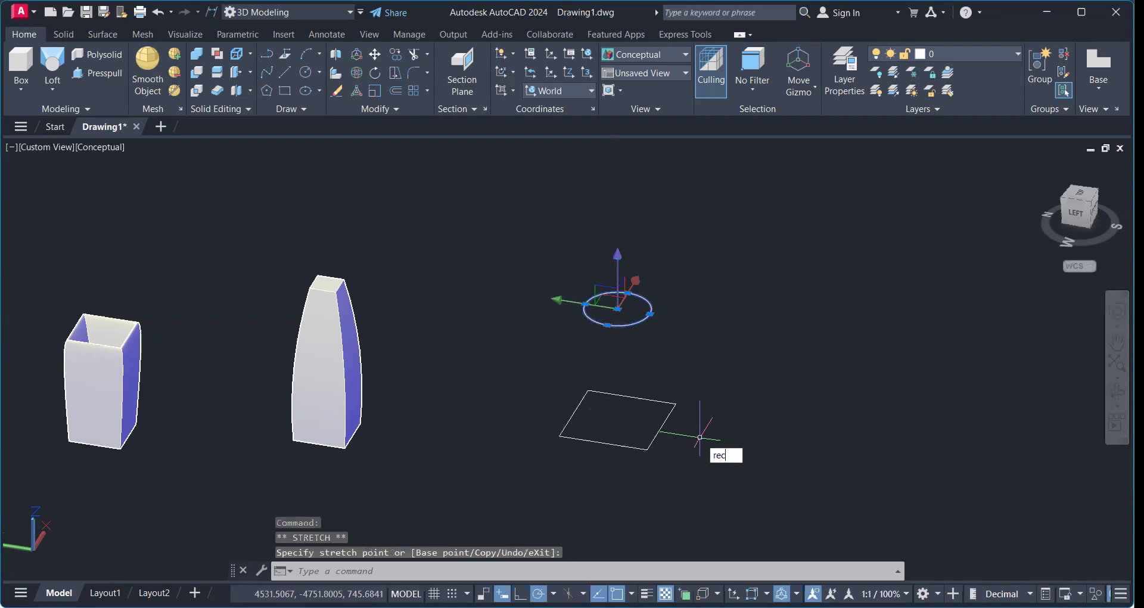
{"action": "key", "text": "Return"}
{"action": "left_click", "coordinate": [767, 438]}
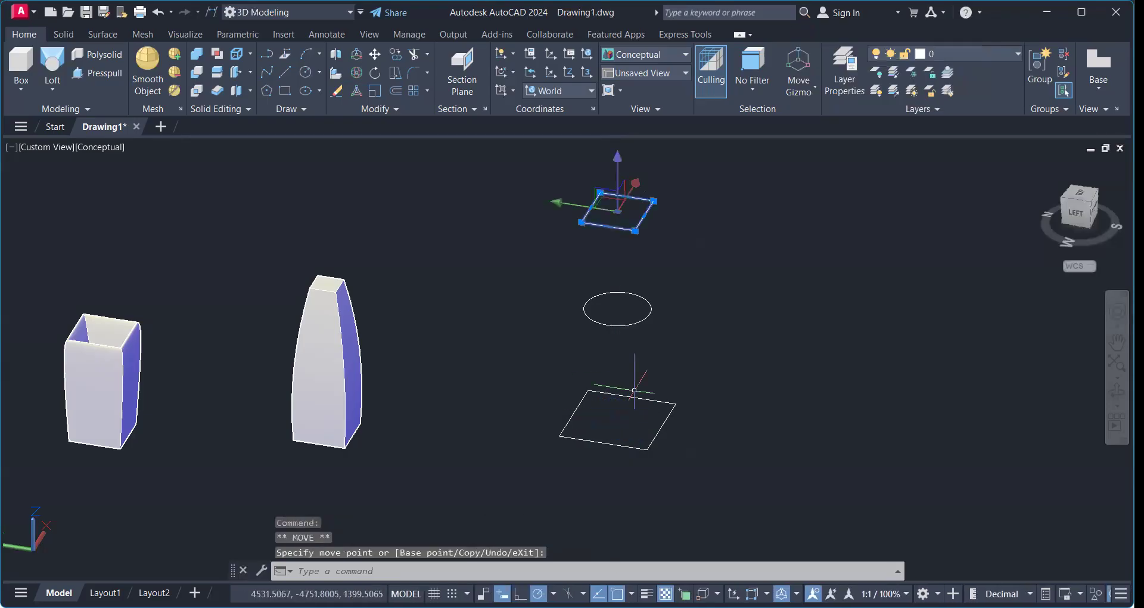
Copy the stack of large rectangle, circle and small rectangle twice into the empty area beside it
{"action": "scroll", "coordinate": [636, 389], "scroll_direction": "down", "scroll_amount": 3}
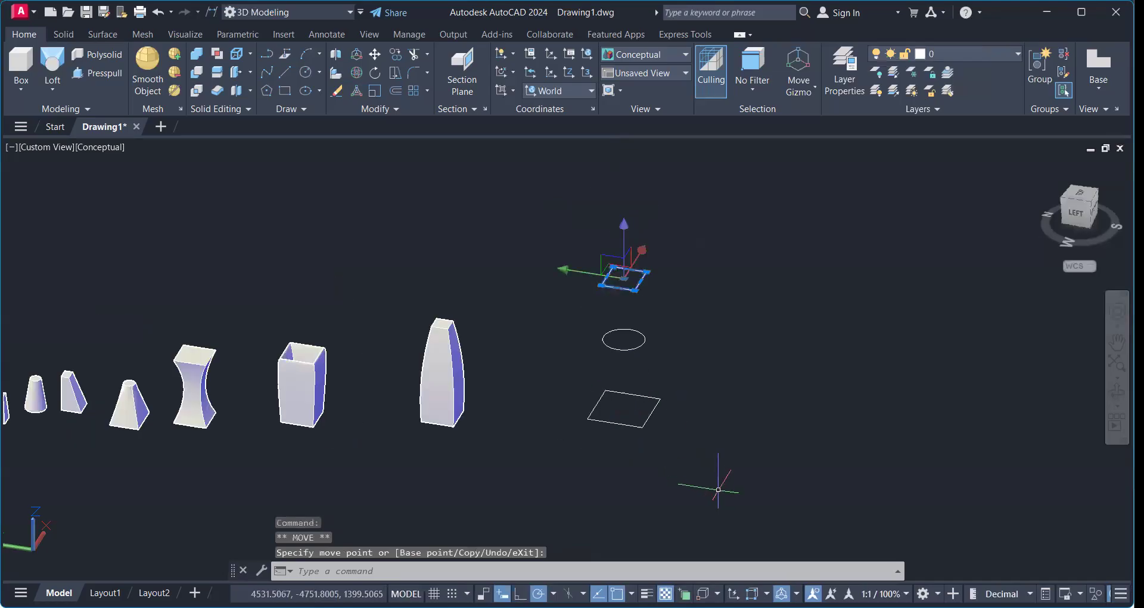
{"action": "left_click", "coordinate": [574, 256]}
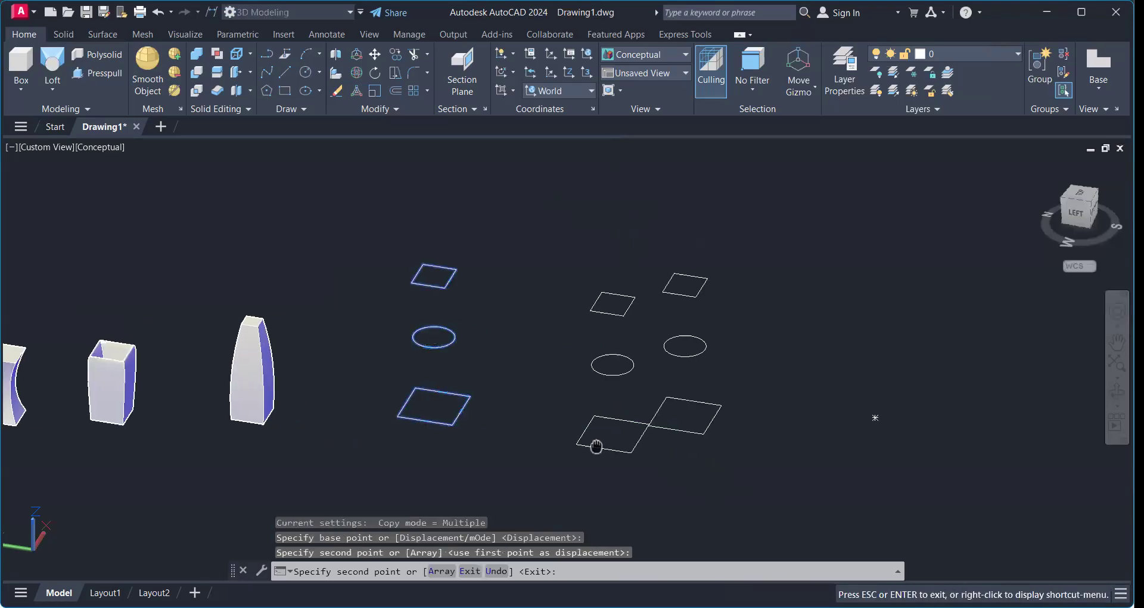
{"action": "middle_click_drag", "start_coordinate": [609, 453], "coordinate": [587, 444]}
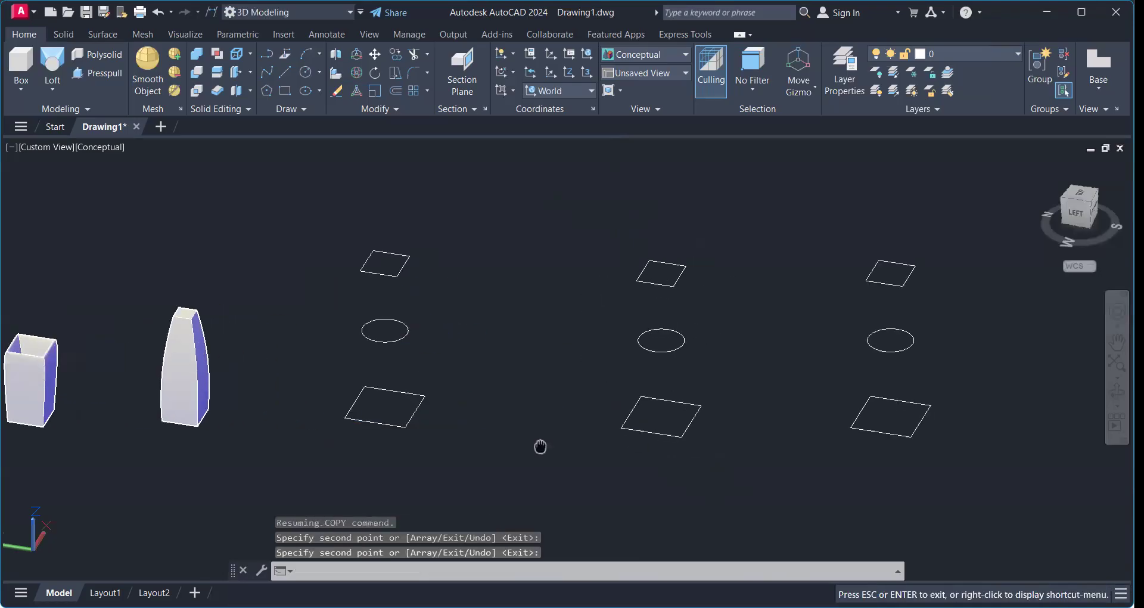
{"action": "middle_click_drag", "start_coordinate": [539, 447], "coordinate": [535, 450]}
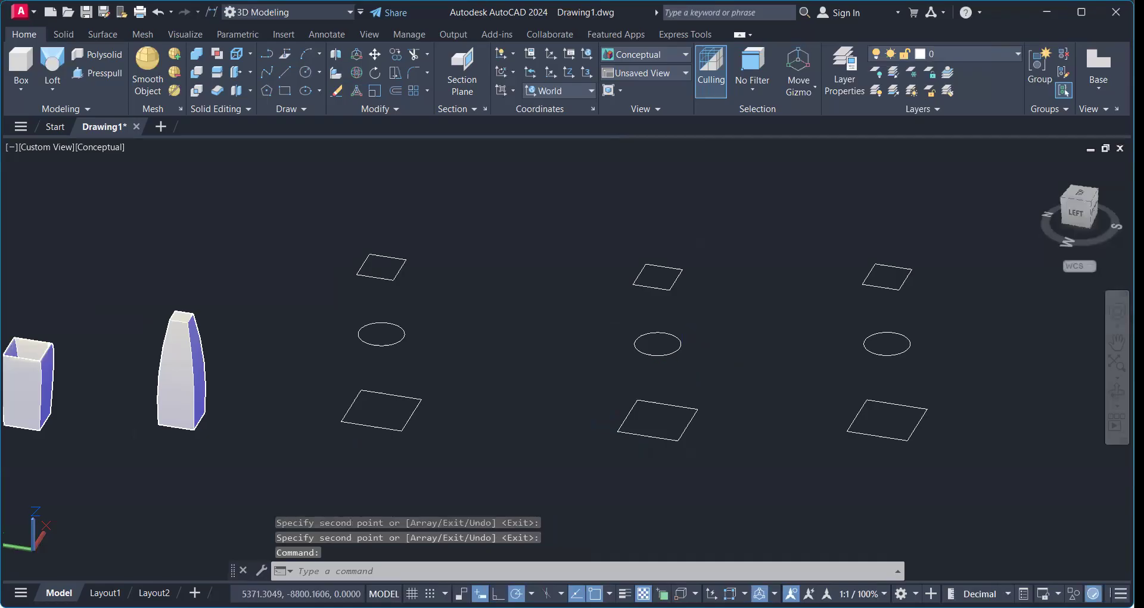
In the middle stack, raise the circle above the small rectangle and lower the small rectangle along Z
{"action": "left_click", "coordinate": [658, 332]}
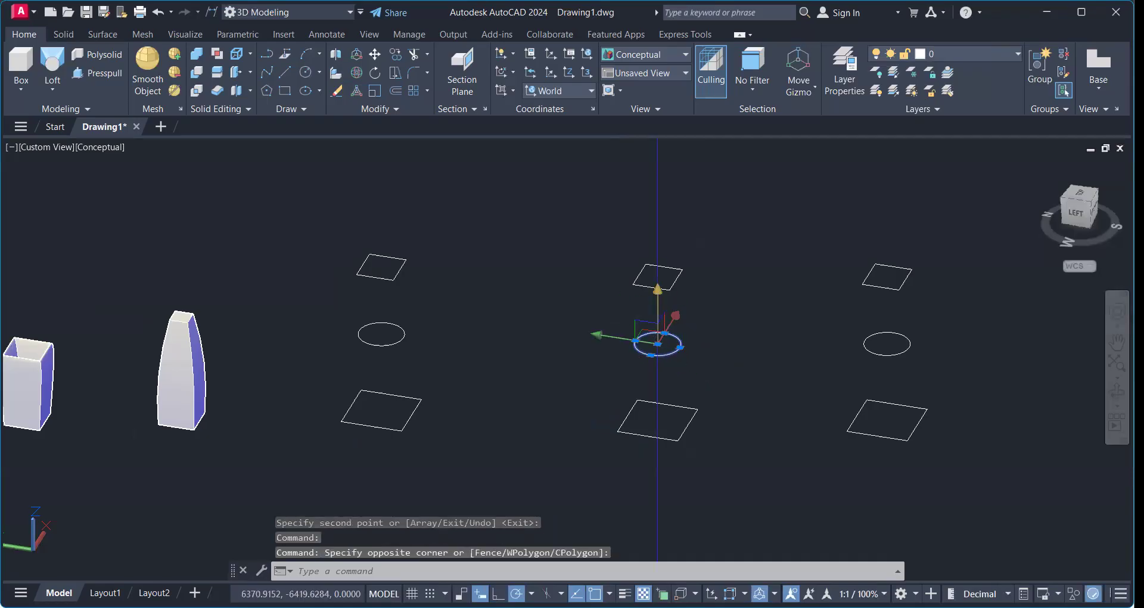
{"action": "left_click", "coordinate": [658, 290]}
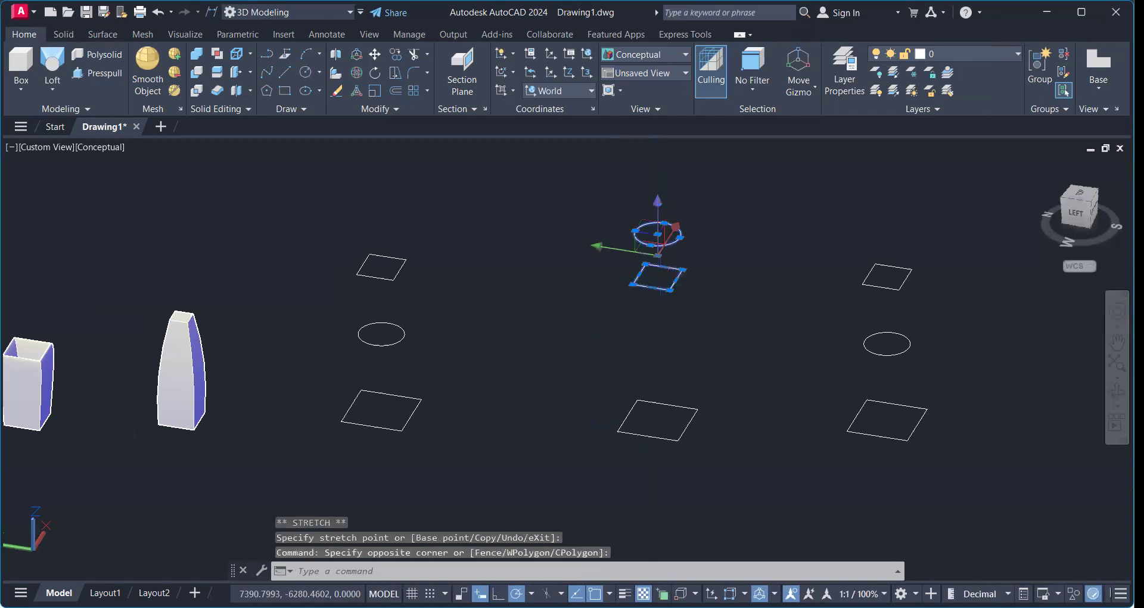
{"action": "key", "text": "Escape"}
{"action": "key", "text": "Escape"}
{"action": "left_click", "coordinate": [684, 296]}
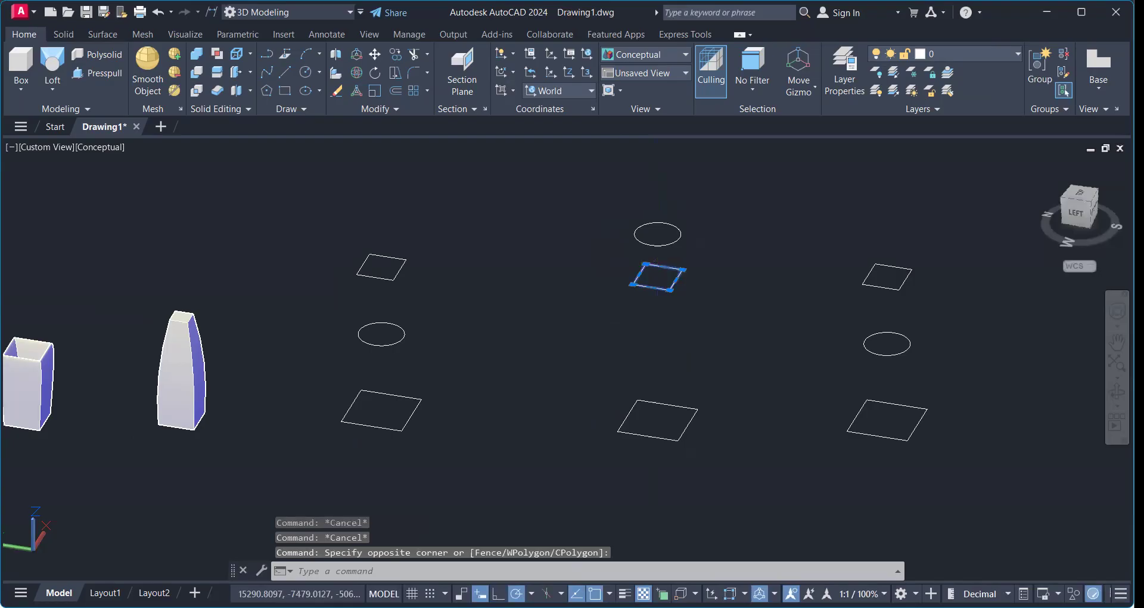
{"action": "left_click", "coordinate": [658, 281]}
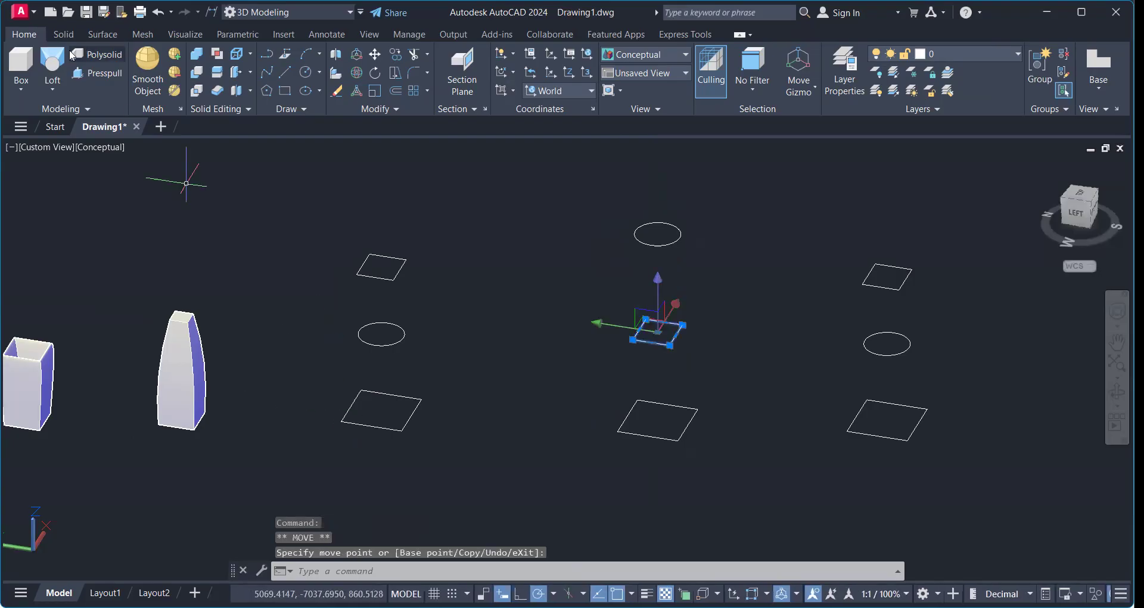
Loft the first stack from the large rectangle through the circle to the small rectangle, using cross sections only
{"action": "left_click", "coordinate": [52, 68]}
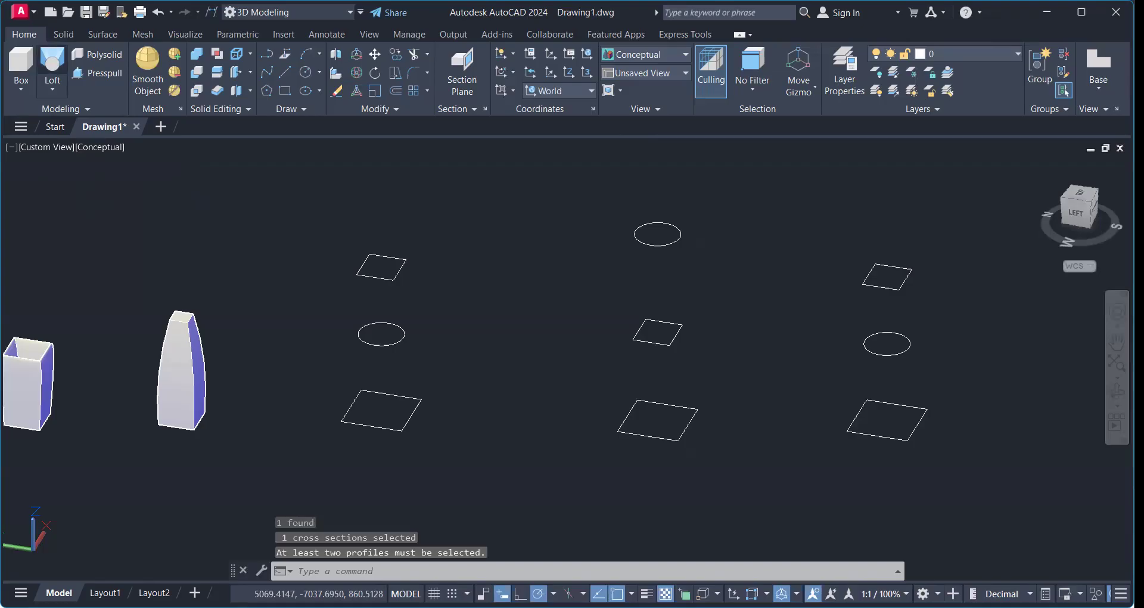
{"action": "key", "text": "Return"}
{"action": "left_click", "coordinate": [352, 406]}
{"action": "left_click", "coordinate": [358, 334]}
{"action": "left_click", "coordinate": [402, 270]}
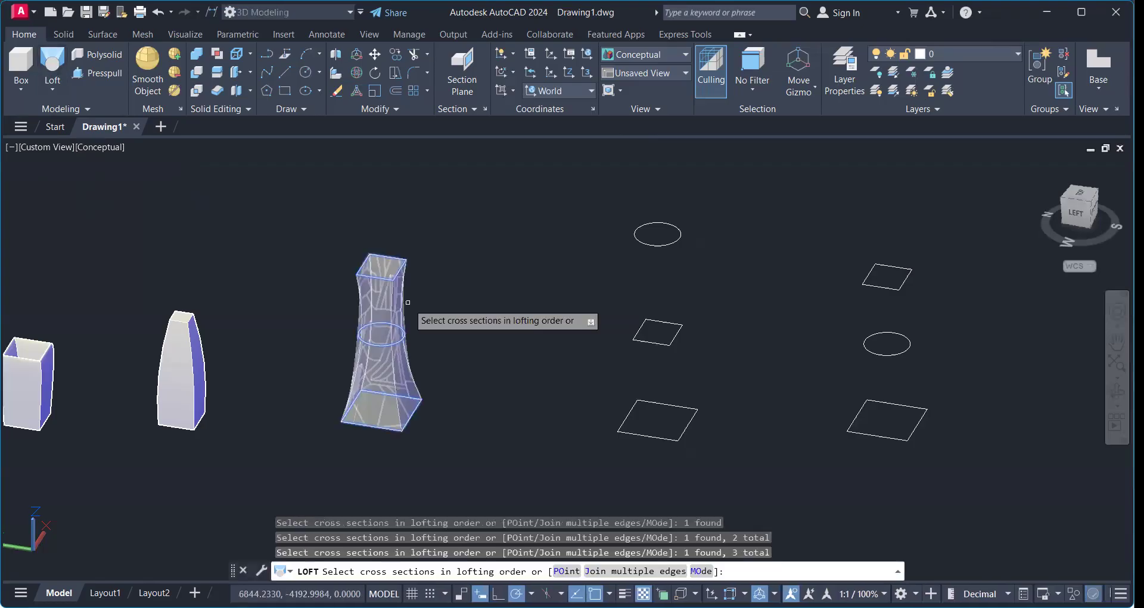
{"action": "key", "text": "Return"}
{"action": "middle_click_drag", "start_coordinate": [408, 302], "coordinate": [427, 358], "text": "shift"}
{"action": "key", "text": "Return"}
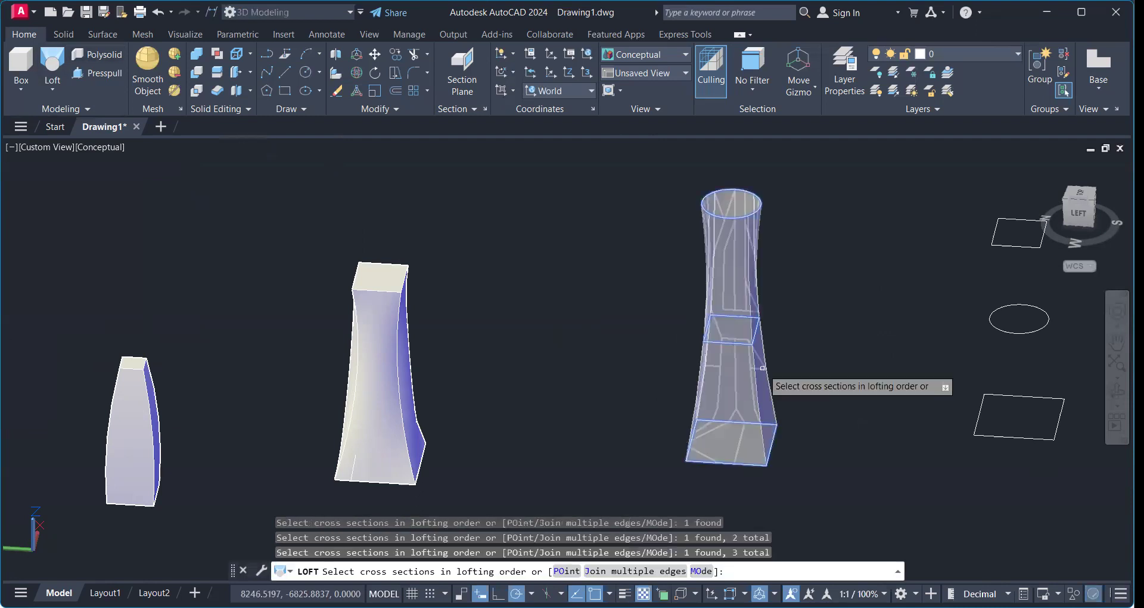
Loft the middle stack from the large rectangle through the small rectangle to the circle on top
{"action": "key", "text": "Return"}
{"action": "key", "text": "Return"}
{"action": "scroll", "coordinate": [763, 368], "scroll_direction": "down", "scroll_amount": 2}
{"action": "scroll", "coordinate": [764, 368], "scroll_direction": "up", "scroll_amount": 3}
{"action": "middle_click_drag", "start_coordinate": [751, 372], "coordinate": [434, 388], "text": "shift"}
Loft the last stack's two rectangles and circle out of height order into a tapered solid with a hollow top
{"action": "scroll", "coordinate": [744, 375], "scroll_direction": "down", "scroll_amount": 4}
{"action": "scroll", "coordinate": [517, 385], "scroll_direction": "down", "scroll_amount": 2}
{"action": "scroll", "coordinate": [517, 384], "scroll_direction": "up", "scroll_amount": 2}
{"action": "scroll", "coordinate": [429, 388], "scroll_direction": "up", "scroll_amount": 2}
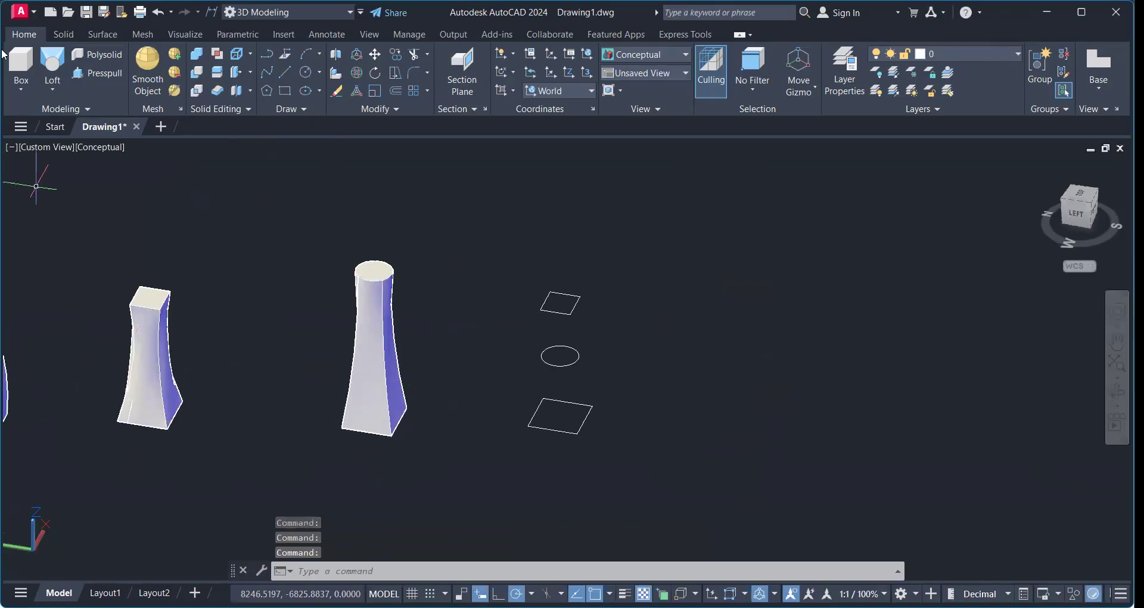
{"action": "left_click", "coordinate": [59, 63]}
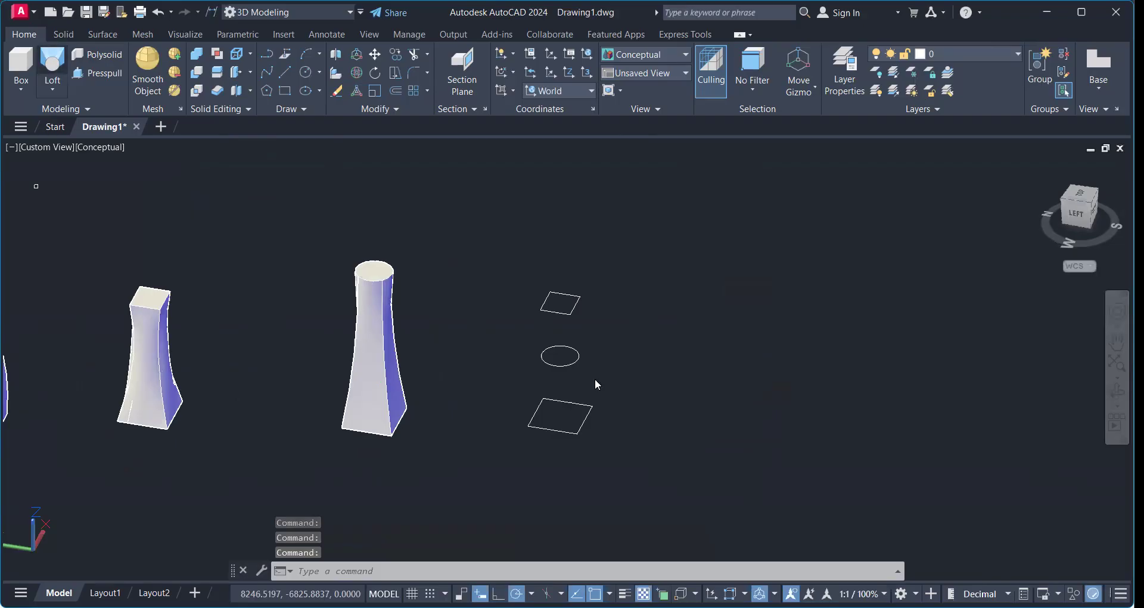
{"action": "key", "text": "Return"}
{"action": "middle_click_drag", "start_coordinate": [554, 462], "coordinate": [493, 352], "text": "shift"}
{"action": "key", "text": "Return"}
Look over the whole row of models, from the first small extrusions to the latest lofted solids
{"action": "scroll", "coordinate": [602, 310], "scroll_direction": "down", "scroll_amount": 8}
{"action": "middle_click_drag", "start_coordinate": [602, 310], "coordinate": [745, 310]}
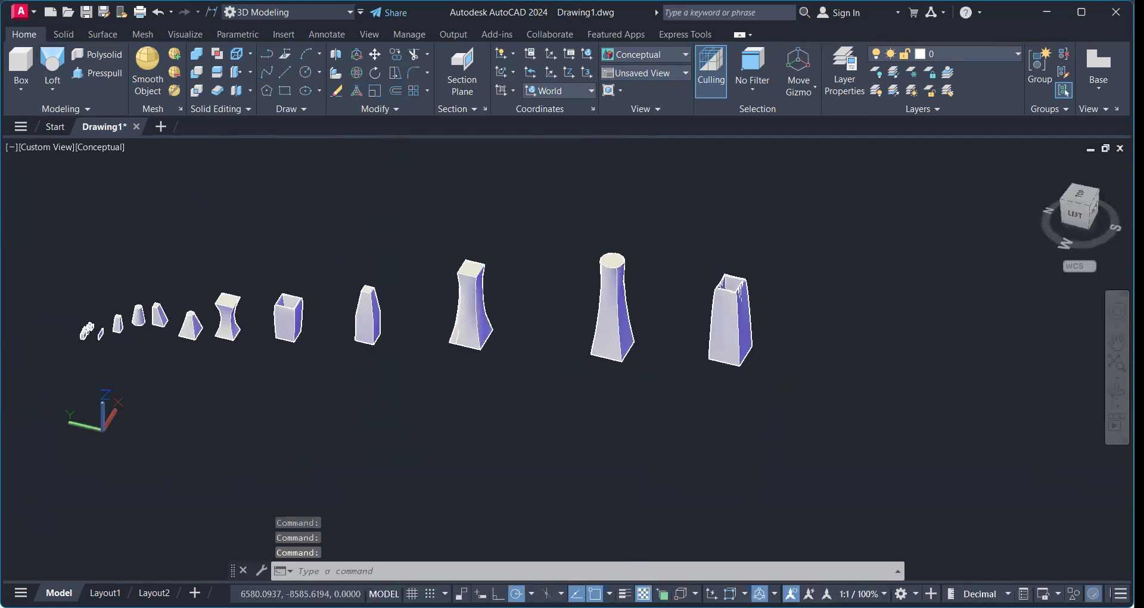
{"action": "scroll", "coordinate": [52, 369], "scroll_direction": "up", "scroll_amount": 3}
{"action": "middle_click_drag", "start_coordinate": [99, 358], "coordinate": [219, 393]}
{"action": "scroll", "coordinate": [256, 384], "scroll_direction": "up", "scroll_amount": 3}
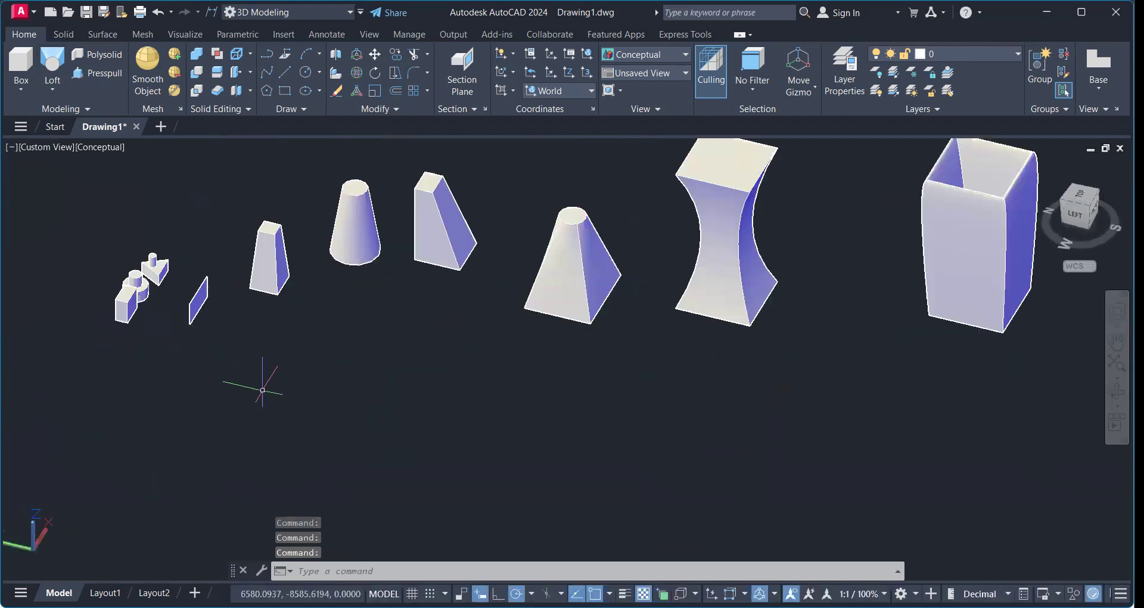
{"action": "scroll", "coordinate": [332, 388], "scroll_direction": "down", "scroll_amount": 6}
{"action": "middle_click_drag", "start_coordinate": [812, 383], "coordinate": [217, 425]}
Draw a vertical line along the Z axis in the empty area beyond the last lofted solid
{"action": "scroll", "coordinate": [418, 388], "scroll_direction": "up", "scroll_amount": 4}
{"action": "scroll", "coordinate": [256, 383], "scroll_direction": "up", "scroll_amount": 4}
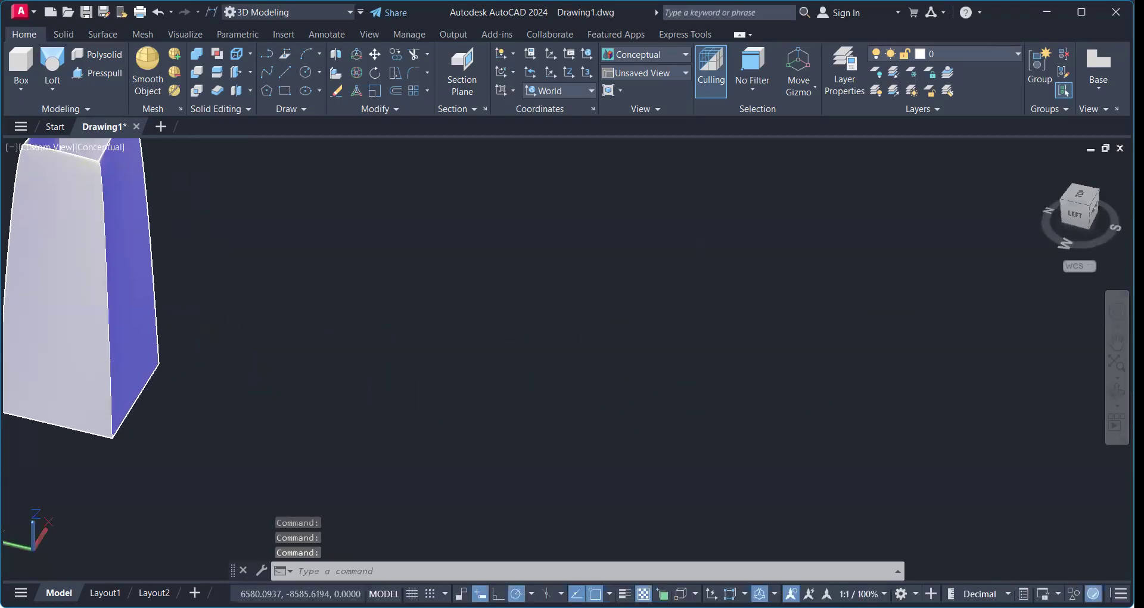
{"action": "left_click", "coordinate": [122, 258]}
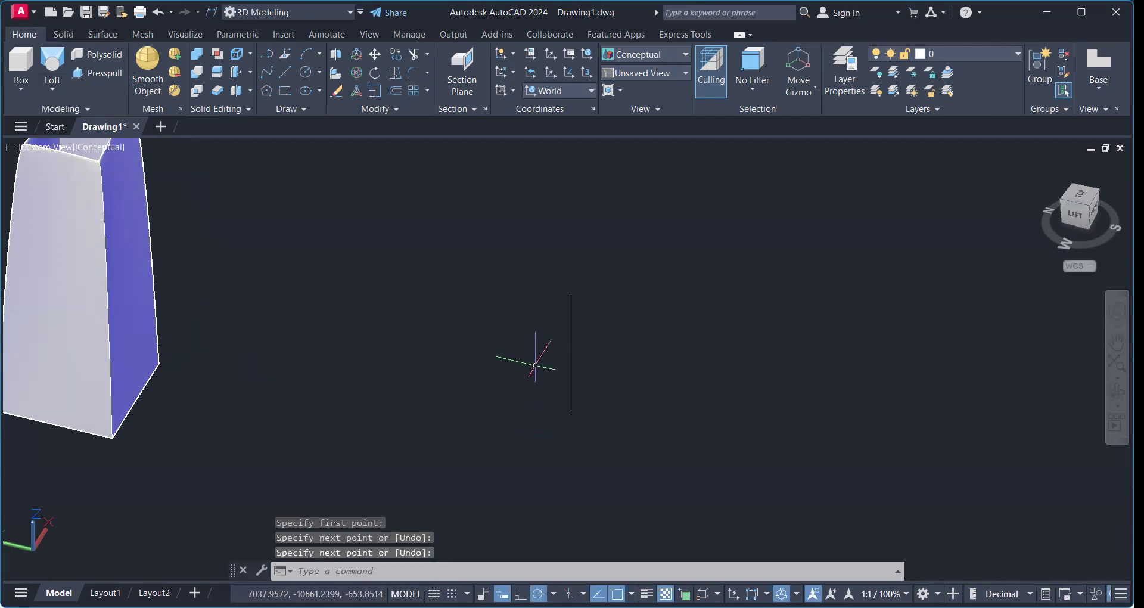
Draw a curved three-point spline beside the vertical line and check its orientation from a lower angle
{"action": "type", "text": "SPL"}
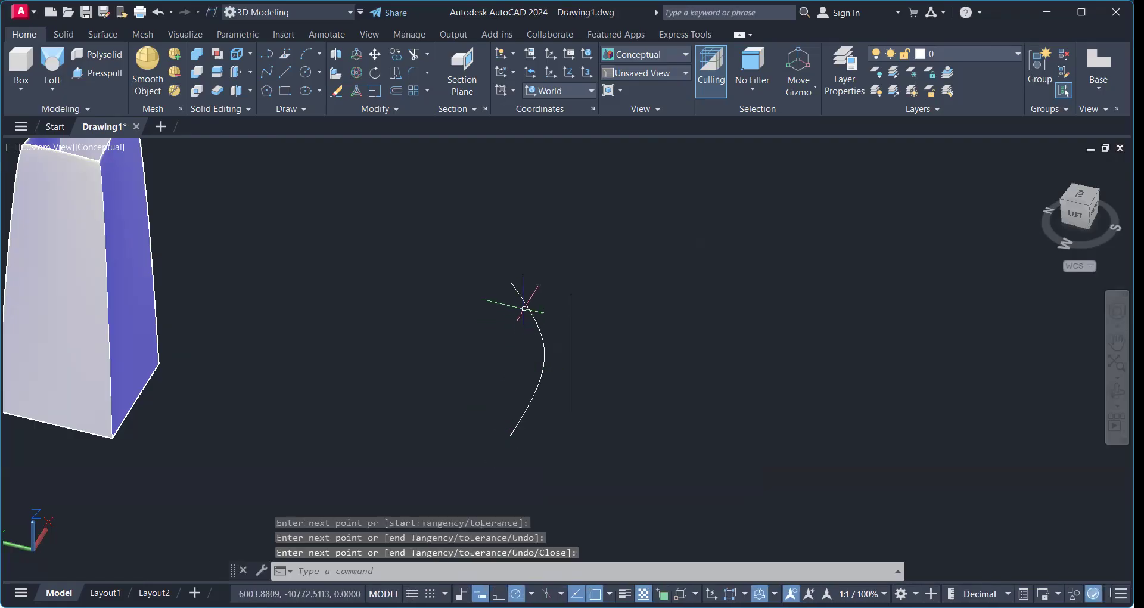
{"action": "scroll", "coordinate": [522, 284], "scroll_direction": "up", "scroll_amount": 3}
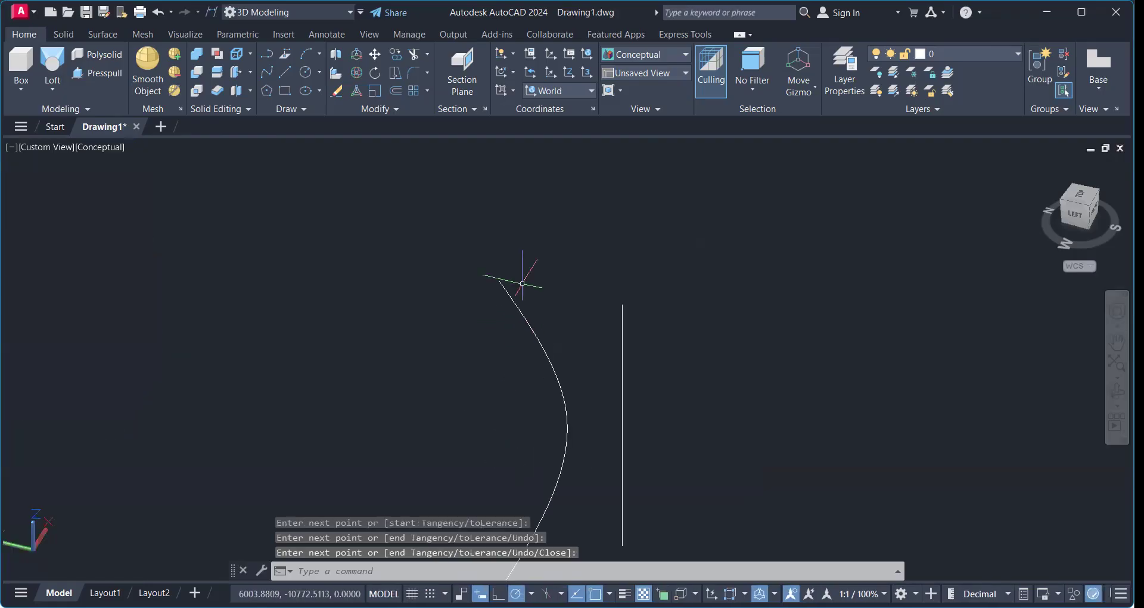
{"action": "scroll", "coordinate": [523, 284], "scroll_direction": "down", "scroll_amount": 6}
{"action": "middle_click_drag", "start_coordinate": [572, 328], "coordinate": [574, 299], "text": "shift"}
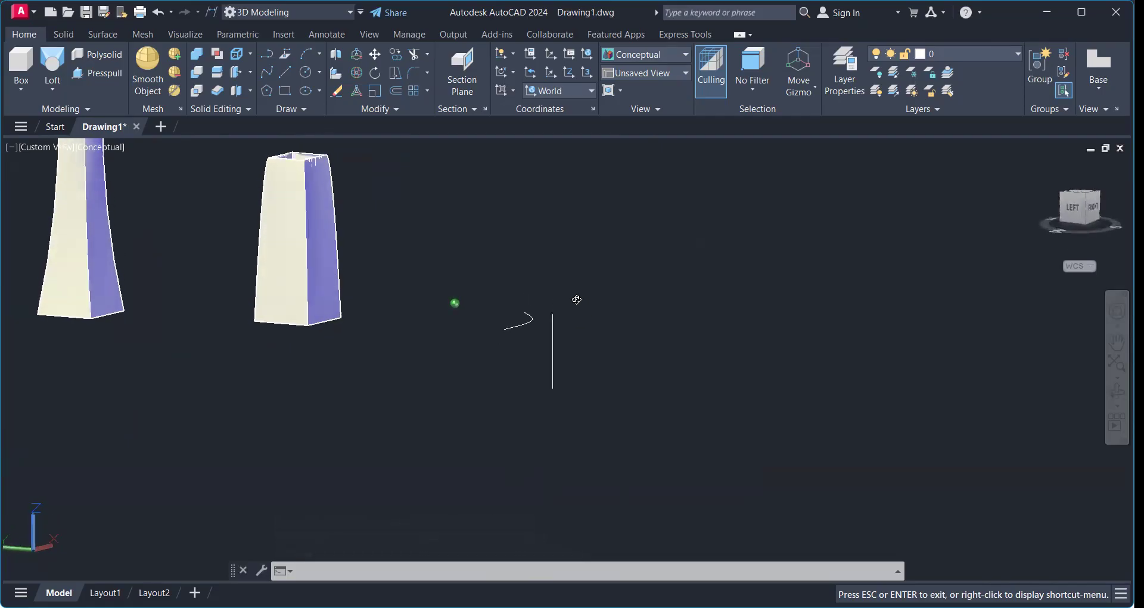
Try to rotate the flat-lying spline about a base point
{"action": "left_click", "coordinate": [494, 366]}
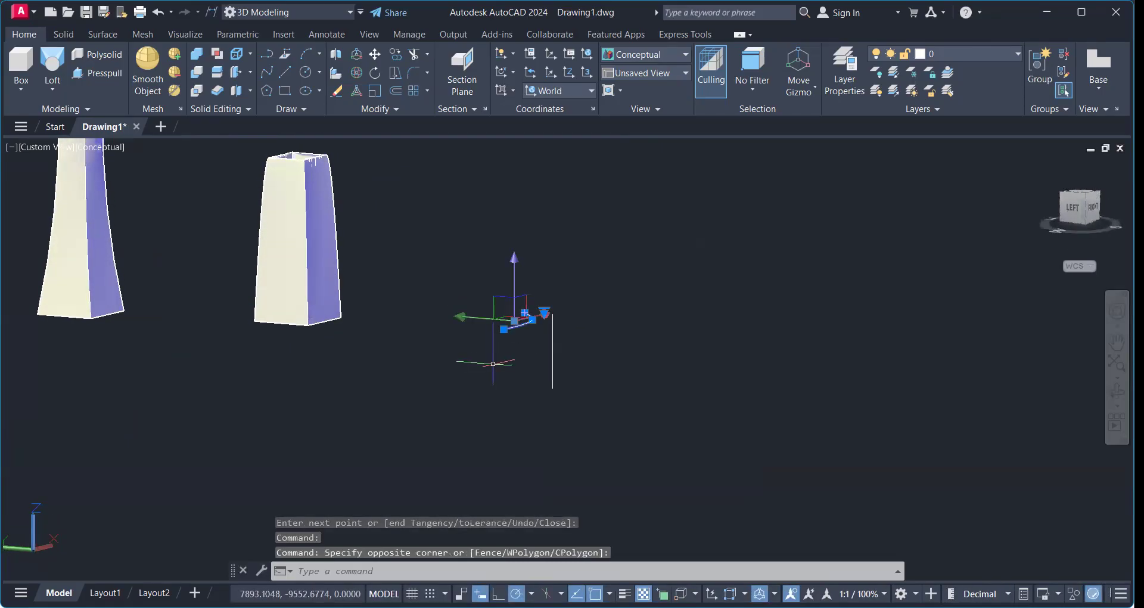
{"action": "type", "text": "ro"}
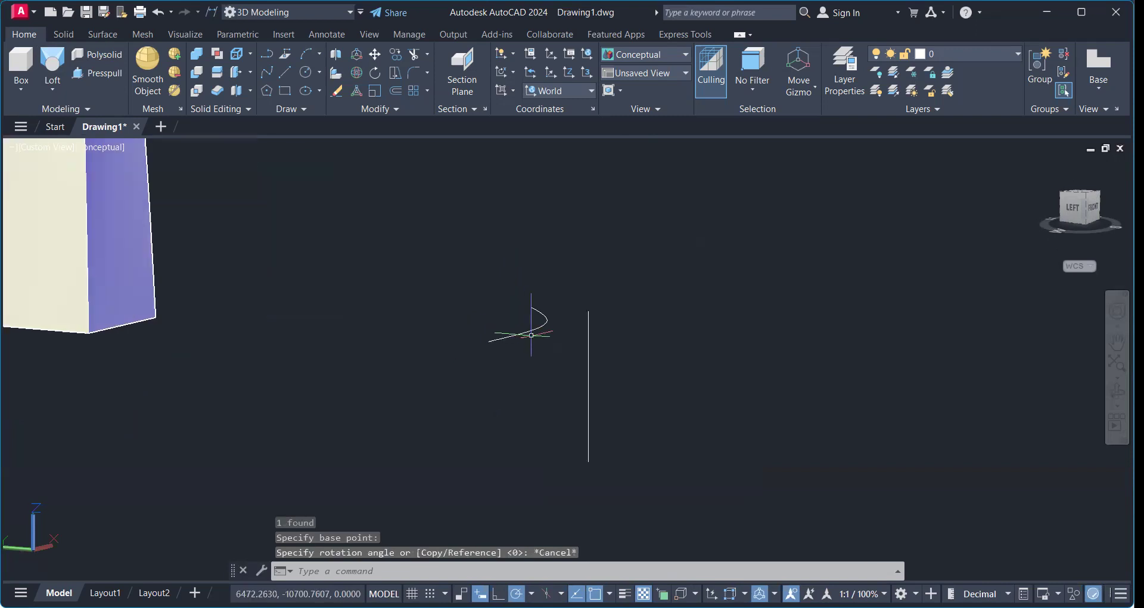
{"action": "scroll", "coordinate": [530, 336], "scroll_direction": "up", "scroll_amount": 2}
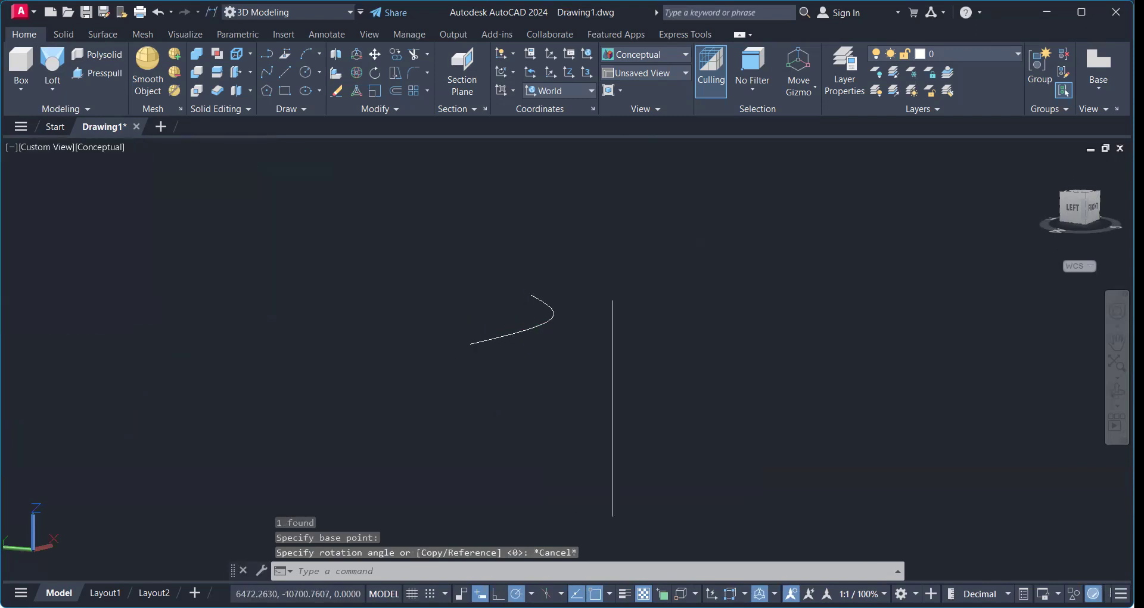
Erase the flat-lying spline beside the vertical line
{"action": "left_click", "coordinate": [533, 341]}
{"action": "left_click", "coordinate": [515, 326]}
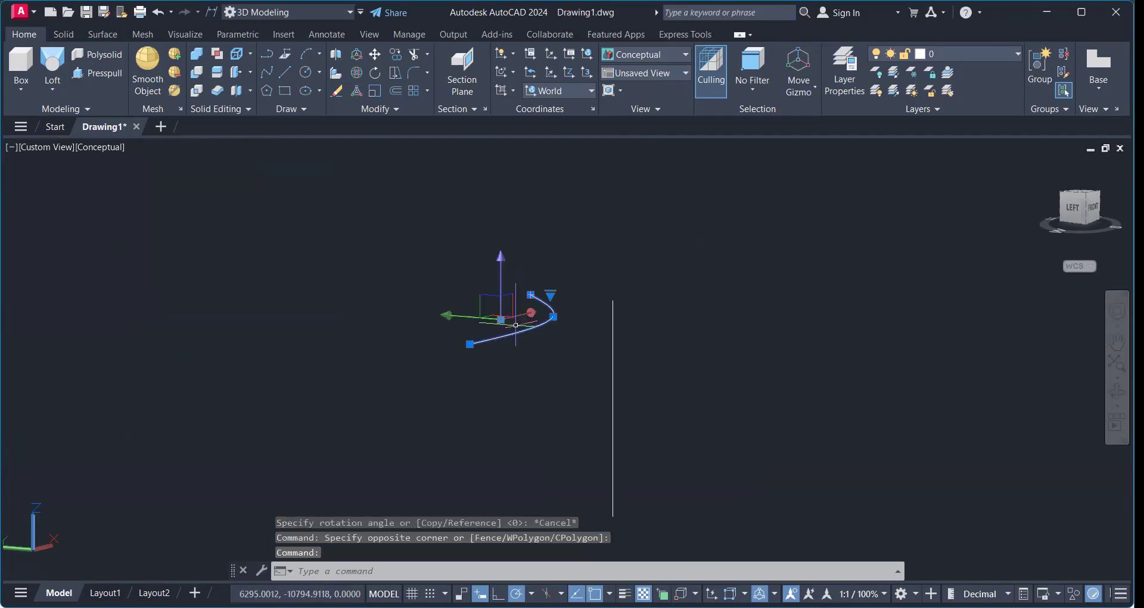
{"action": "key", "text": "Delete"}
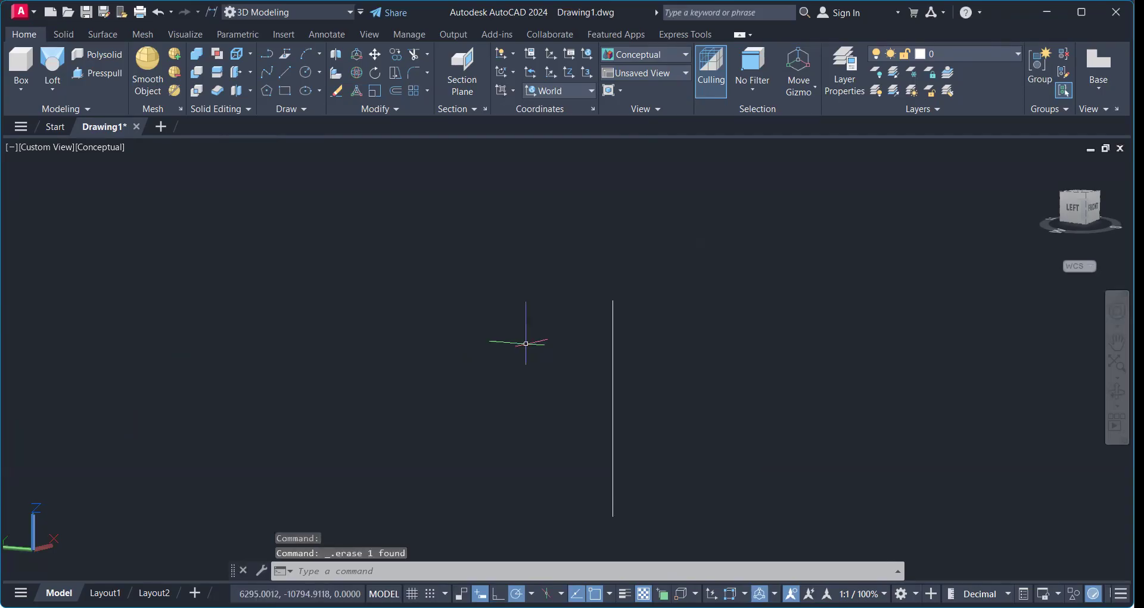
Draw a curved three-point spline beside the vertical line and check its orientation from a lower angle
{"action": "type", "text": "spl"}
{"action": "key", "text": "Return"}
{"action": "left_click", "coordinate": [530, 308]}
{"action": "left_click", "coordinate": [565, 399]}
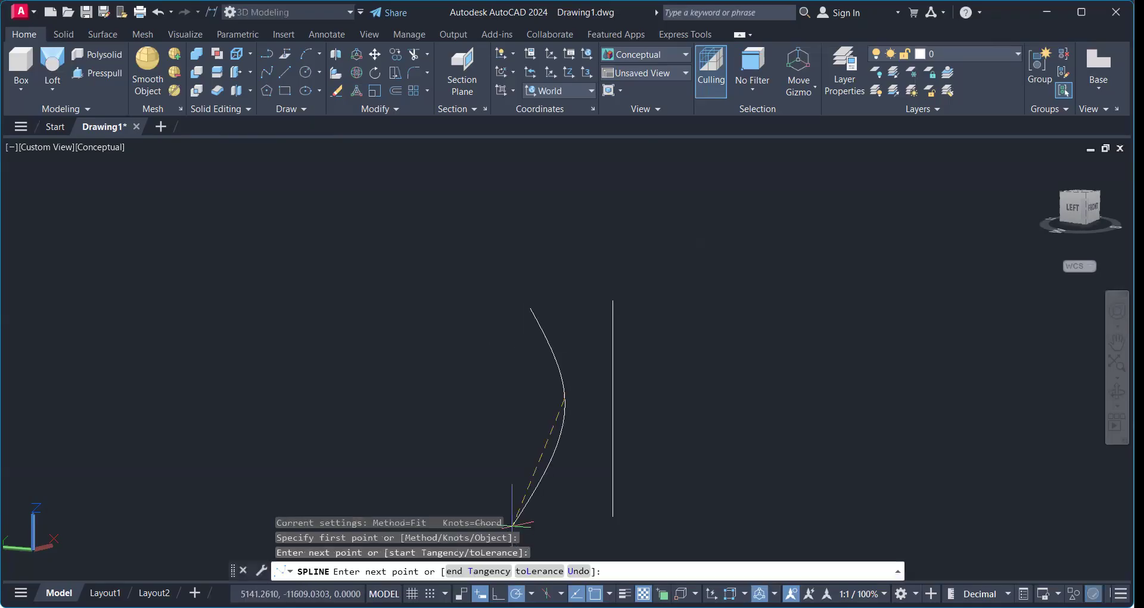
{"action": "left_click", "coordinate": [512, 525]}
{"action": "key", "text": "Return"}
{"action": "scroll", "coordinate": [577, 437], "scroll_direction": "down", "scroll_amount": 4}
{"action": "mouse_move", "coordinate": [611, 461]}
{"action": "middle_mouse_down", "text": "shift"}
{"action": "mouse_move", "coordinate": [637, 472]}
{"action": "mouse_move", "coordinate": [583, 479]}
{"action": "mouse_move", "coordinate": [603, 455]}
{"action": "mouse_move", "coordinate": [609, 477]}
{"action": "middle_mouse_up", "text": "shift"}
Erase the vertical line and draw a new one along the Z axis beside the spline
{"action": "left_click", "coordinate": [610, 484]}
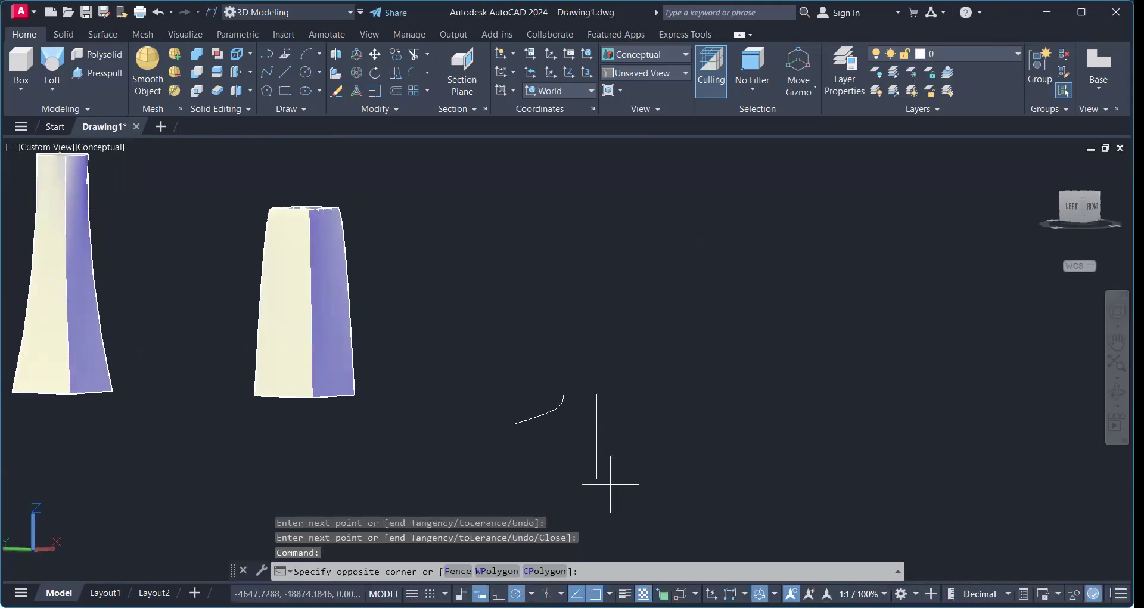
{"action": "left_click", "coordinate": [594, 434]}
{"action": "key", "text": "Delete"}
{"action": "middle_click_drag", "start_coordinate": [567, 422], "coordinate": [586, 495], "text": "shift"}
{"action": "scroll", "coordinate": [582, 462], "scroll_direction": "down", "scroll_amount": 5}
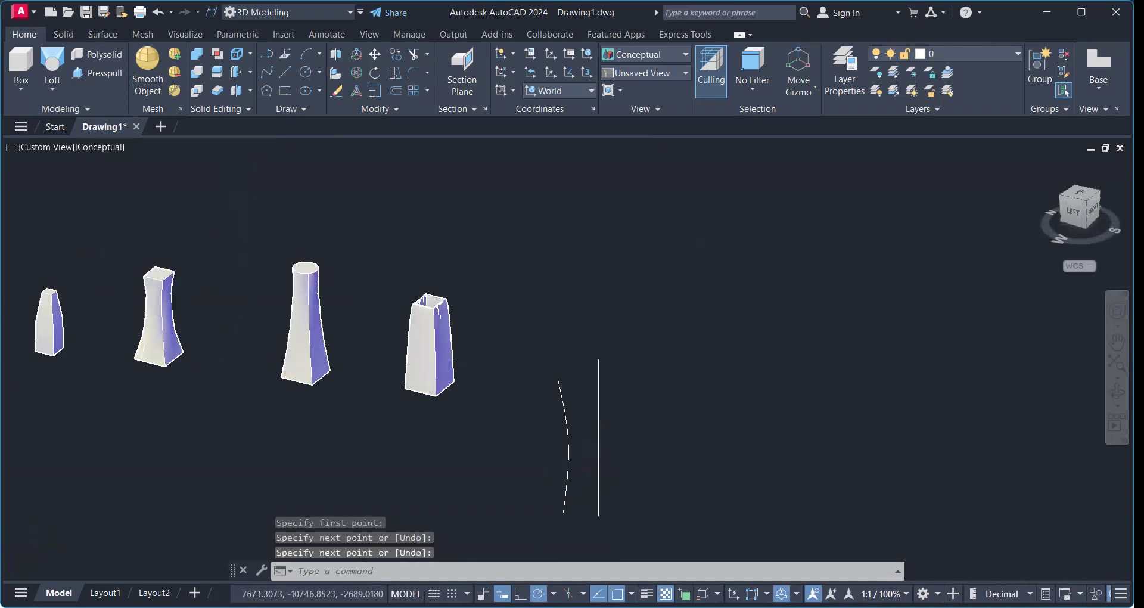
{"action": "scroll", "coordinate": [589, 488], "scroll_direction": "up", "scroll_amount": 4}
{"action": "mouse_move", "coordinate": [587, 489]}
{"action": "middle_mouse_down", "text": "shift"}
{"action": "mouse_move", "coordinate": [585, 457]}
{"action": "mouse_move", "coordinate": [587, 482]}
{"action": "middle_mouse_up", "text": "shift"}
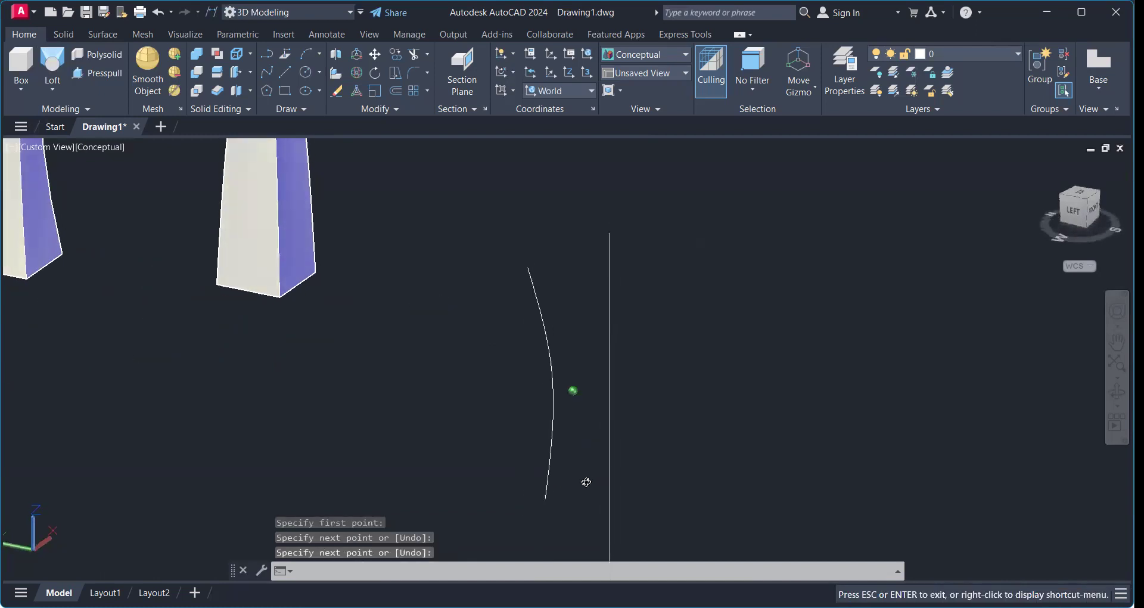
{"action": "scroll", "coordinate": [586, 476], "scroll_direction": "down", "scroll_amount": 5}
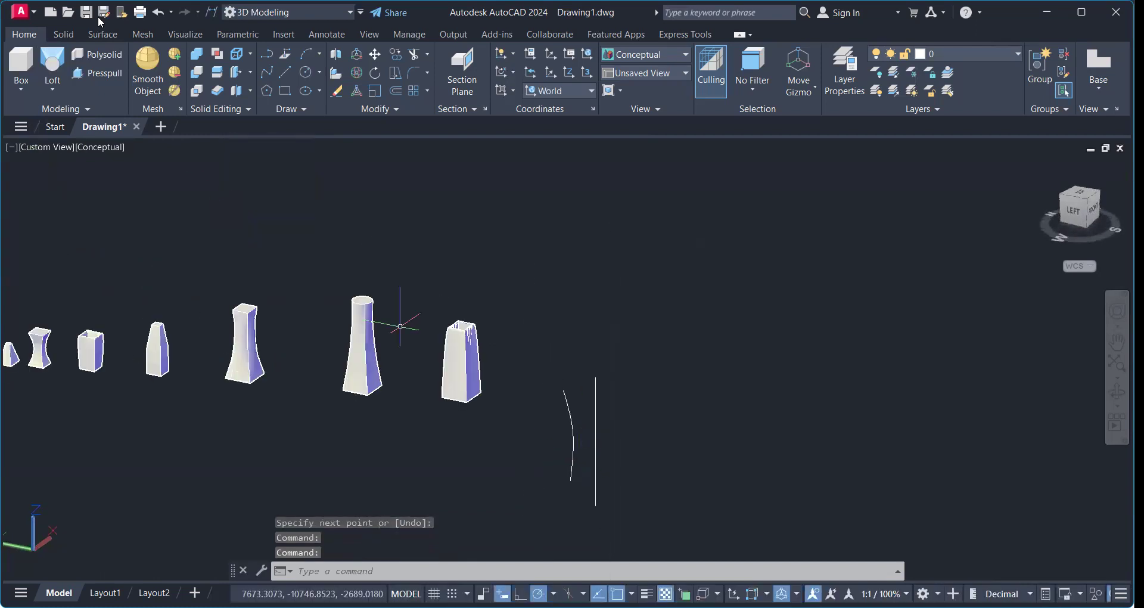
Try to revolve the flat spline about the vertical line
{"action": "left_click", "coordinate": [53, 88]}
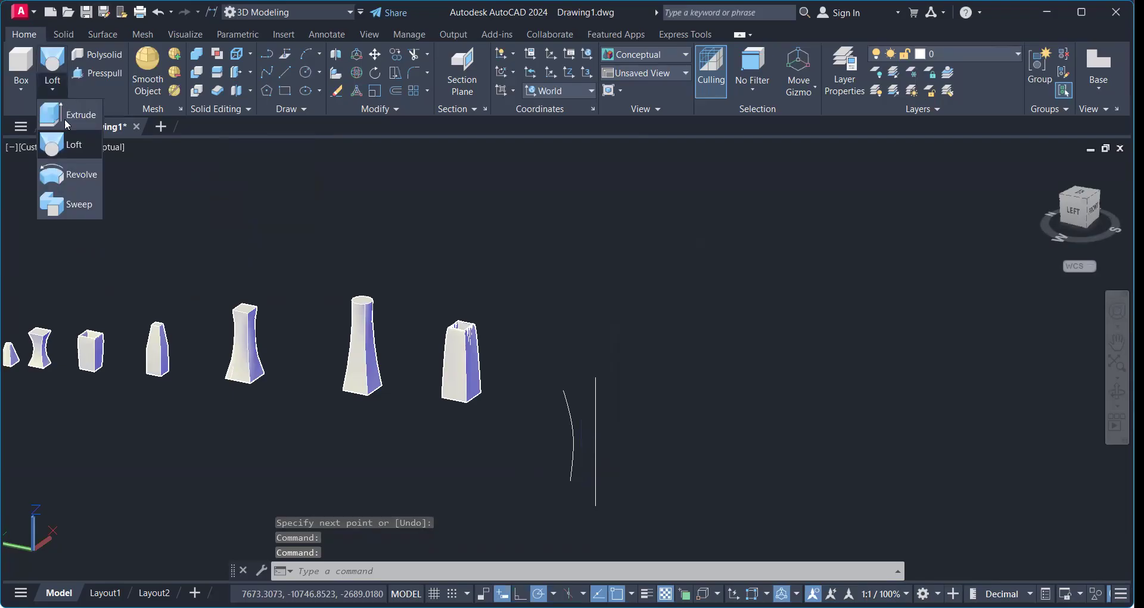
{"action": "left_click", "coordinate": [70, 176]}
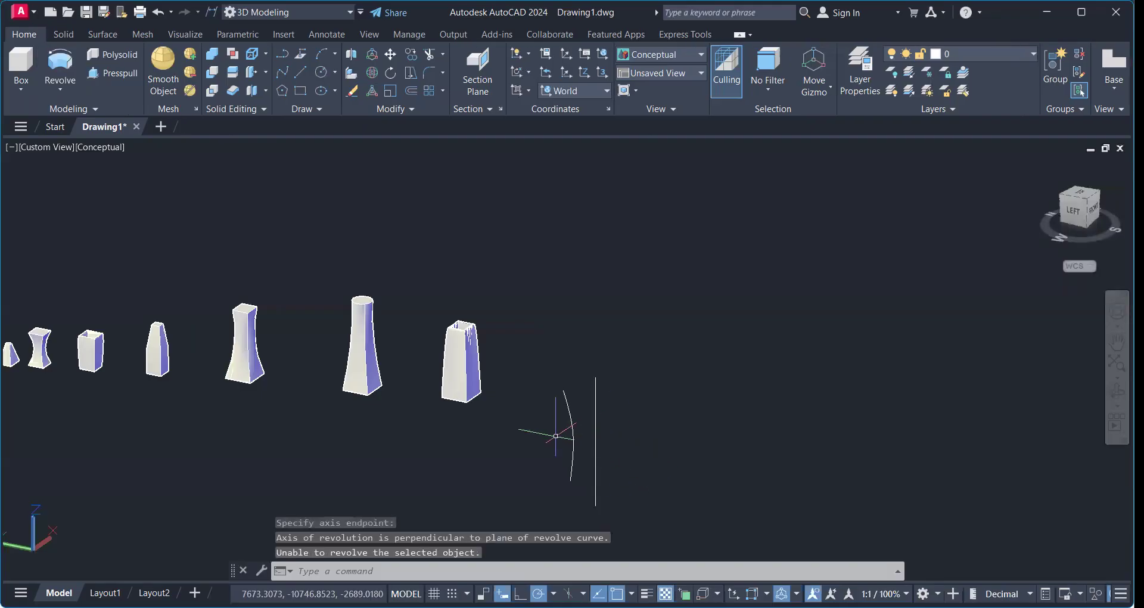
Erase the spline and vertical line, and draw a long flat rectangle with a parallel axis line in their place
{"action": "scroll", "coordinate": [578, 457], "scroll_direction": "up", "scroll_amount": 3}
{"action": "middle_click_drag", "start_coordinate": [579, 453], "coordinate": [539, 388]}
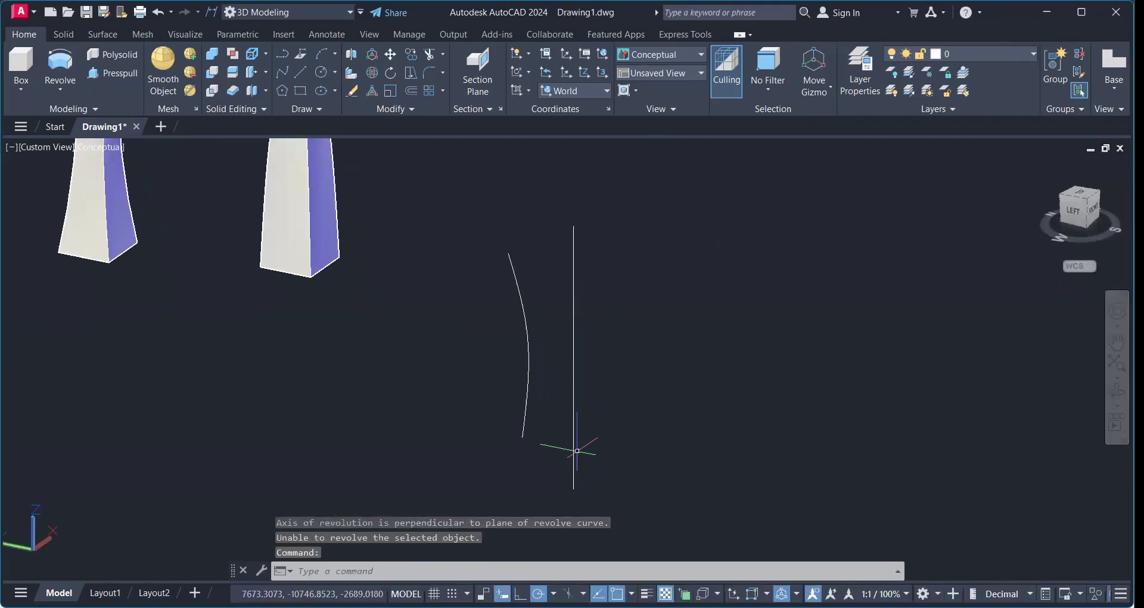
{"action": "left_click", "coordinate": [630, 498]}
{"action": "left_click", "coordinate": [514, 285]}
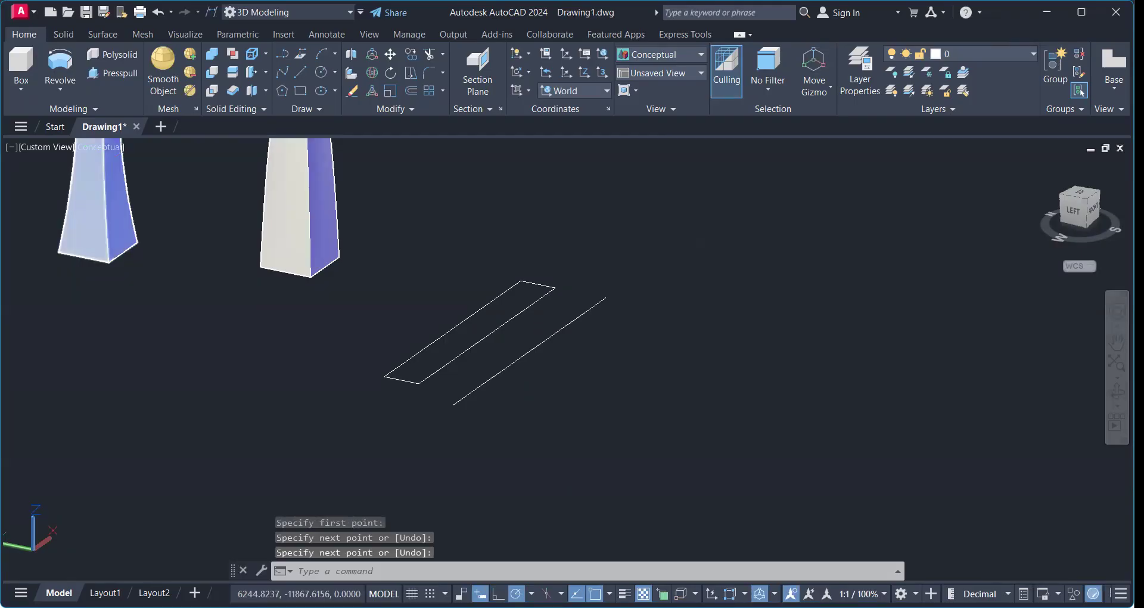
{"action": "left_click", "coordinate": [60, 67]}
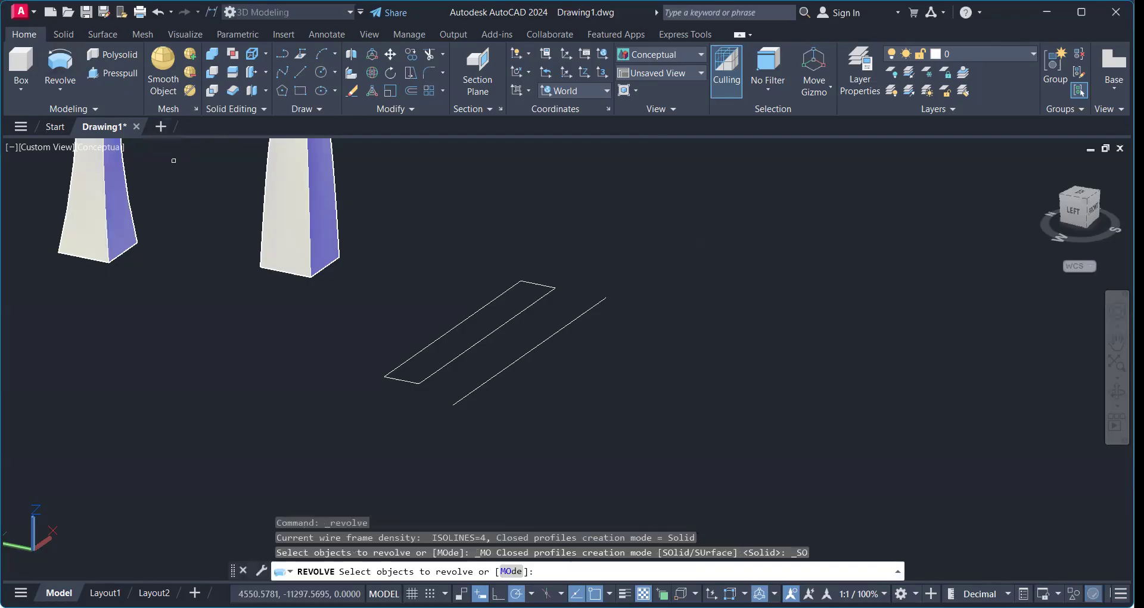
{"action": "left_click", "coordinate": [464, 321]}
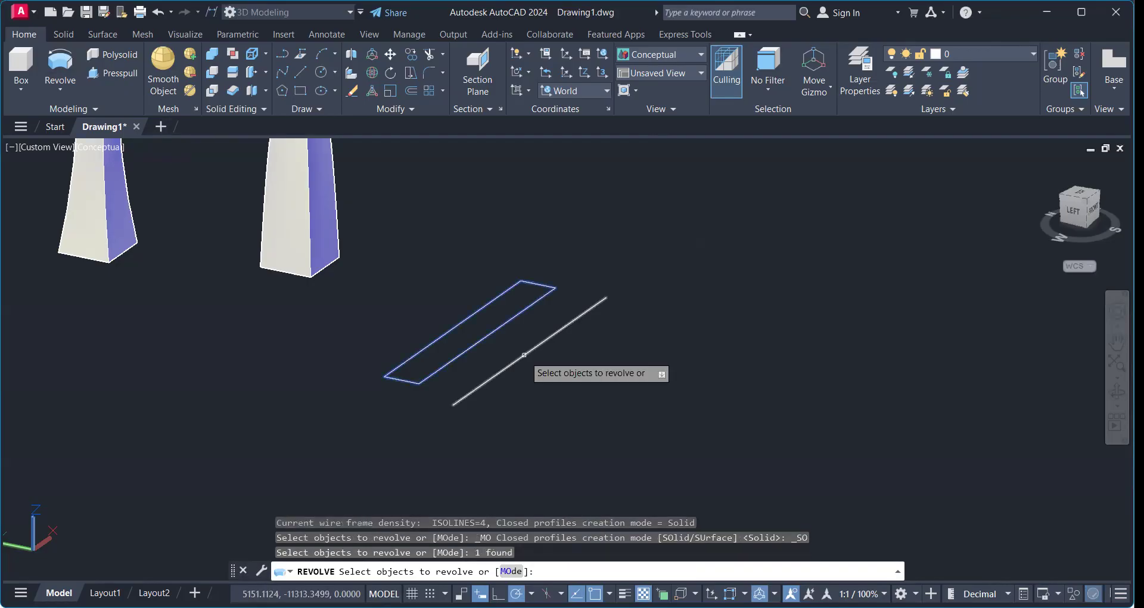
{"action": "left_click", "coordinate": [524, 354]}
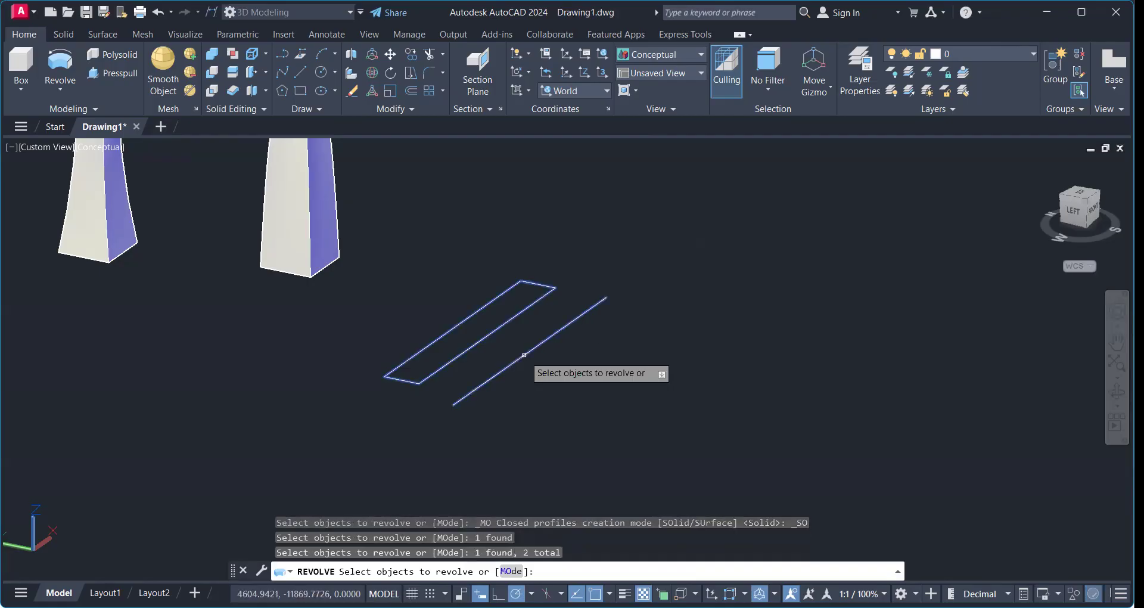
{"action": "key", "text": "Return"}
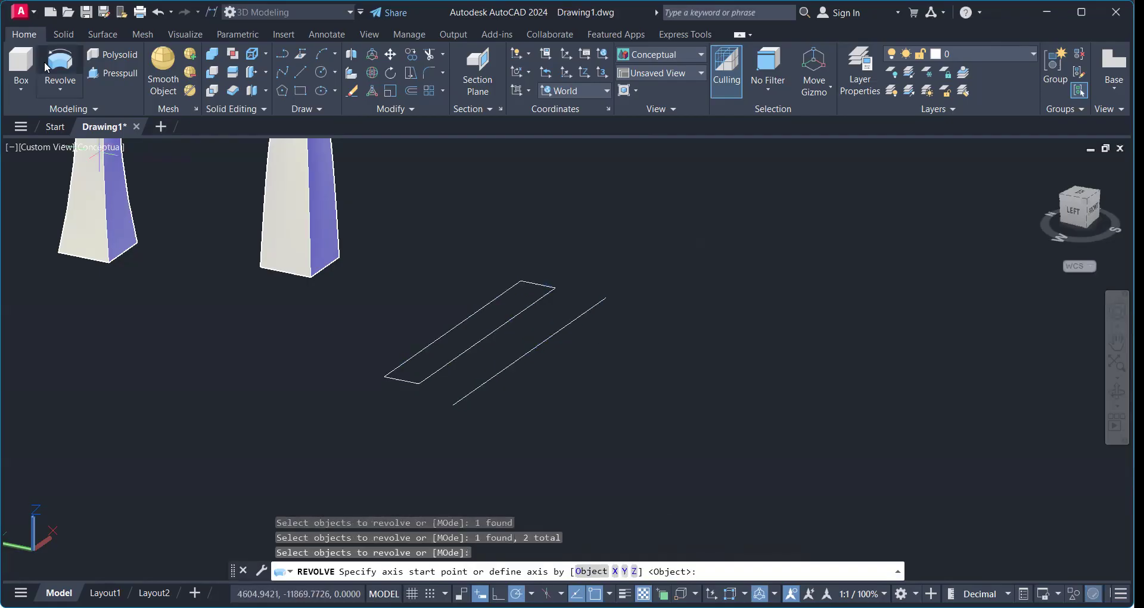
Revolve the flat rectangle 360° about the parallel line to form a solid tube
{"action": "left_click", "coordinate": [53, 69]}
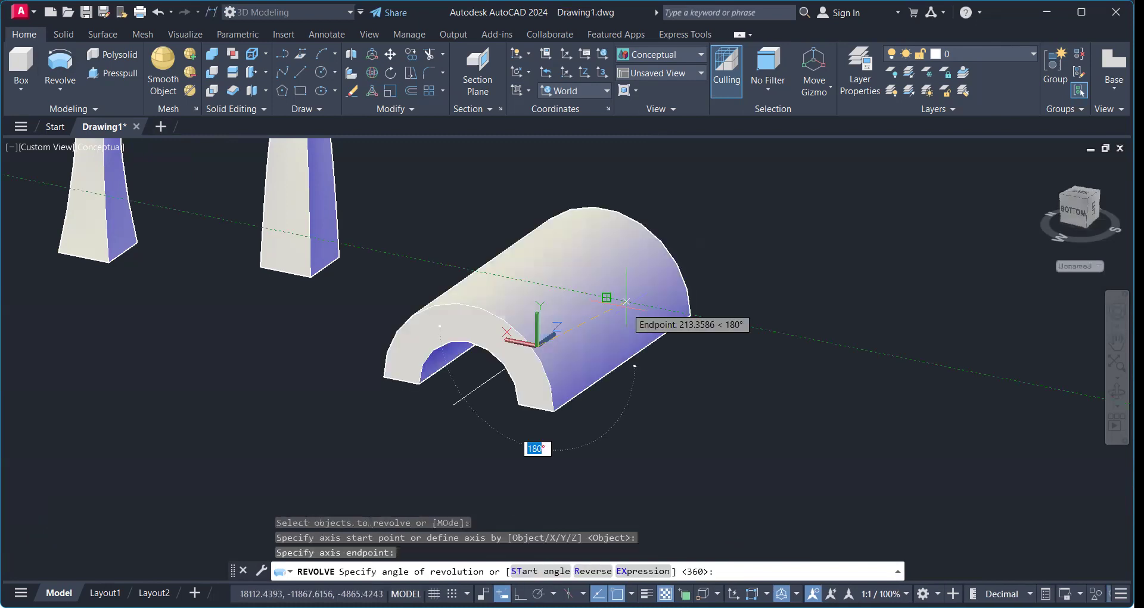
{"action": "type", "text": "36"}
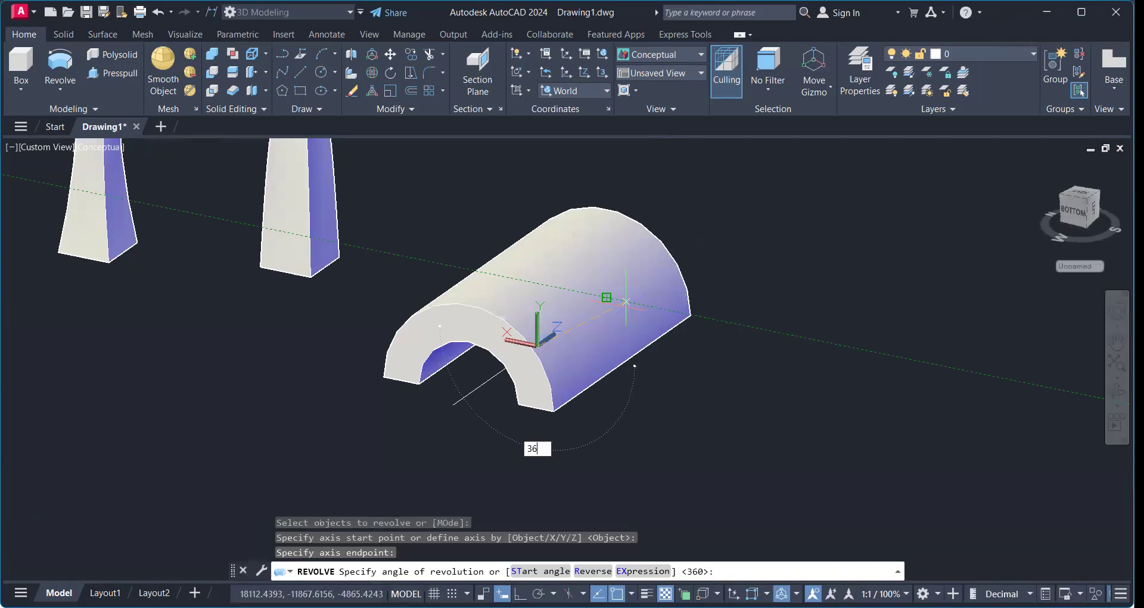
{"action": "type", "text": "2"}
{"action": "key", "text": "BackSpace"}
{"action": "type", "text": "0"}
{"action": "key", "text": "Return"}
Draw another rectangle in the empty area beyond the tube and revolve it 180° into a half tube
{"action": "middle_click_drag", "start_coordinate": [626, 301], "coordinate": [546, 386], "text": "shift"}
{"action": "scroll", "coordinate": [596, 402], "scroll_direction": "down", "scroll_amount": 5}
{"action": "middle_click_drag", "start_coordinate": [658, 388], "coordinate": [444, 387]}
{"action": "scroll", "coordinate": [452, 397], "scroll_direction": "up", "scroll_amount": 2}
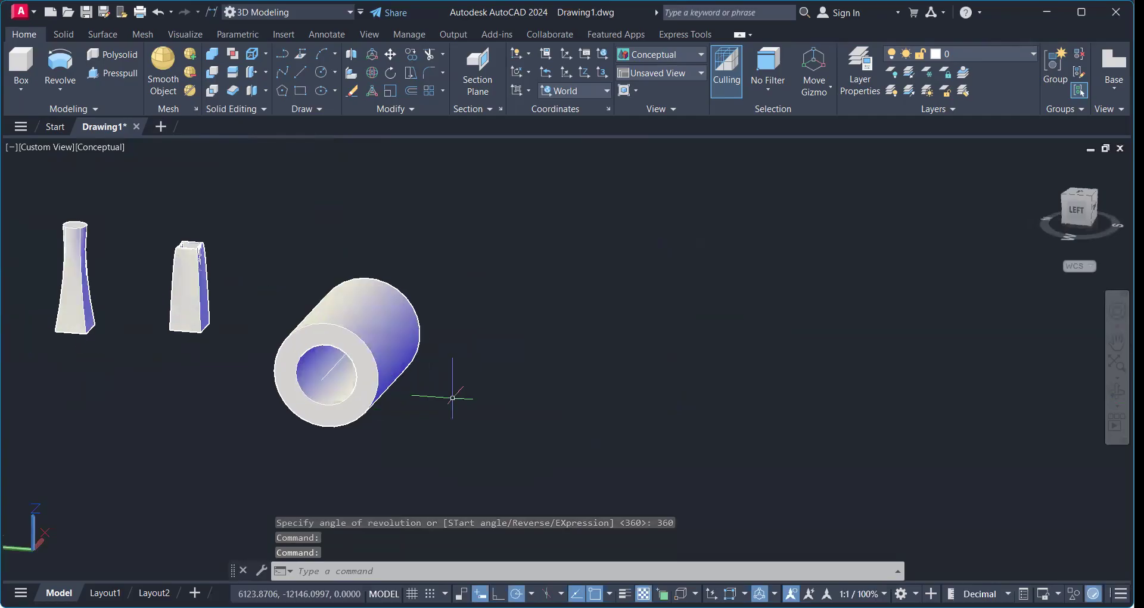
{"action": "type", "text": "rec"}
{"action": "key", "text": "Return"}
{"action": "left_click", "coordinate": [572, 348]}
{"action": "left_click", "coordinate": [461, 441]}
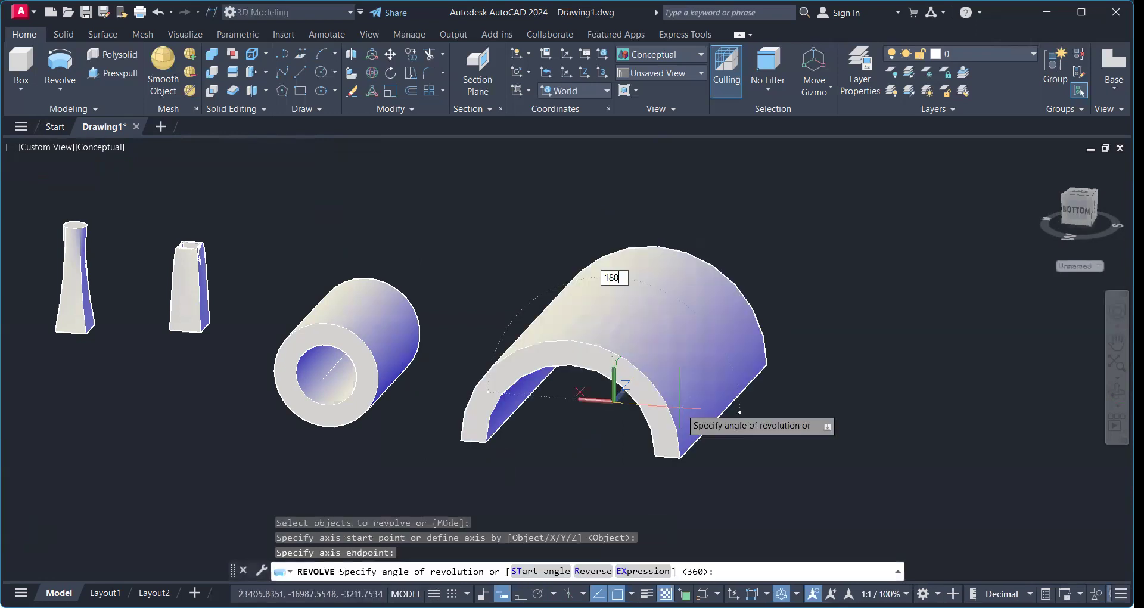
{"action": "key", "text": "Return"}
Draw a rectangle beyond the half tube and revolve it 270° about its own long edge
{"action": "middle_click_drag", "start_coordinate": [623, 427], "coordinate": [306, 455], "text": "shift"}
{"action": "scroll", "coordinate": [596, 447], "scroll_direction": "down", "scroll_amount": 3}
{"action": "scroll", "coordinate": [409, 422], "scroll_direction": "up", "scroll_amount": 3}
{"action": "type", "text": "rec"}
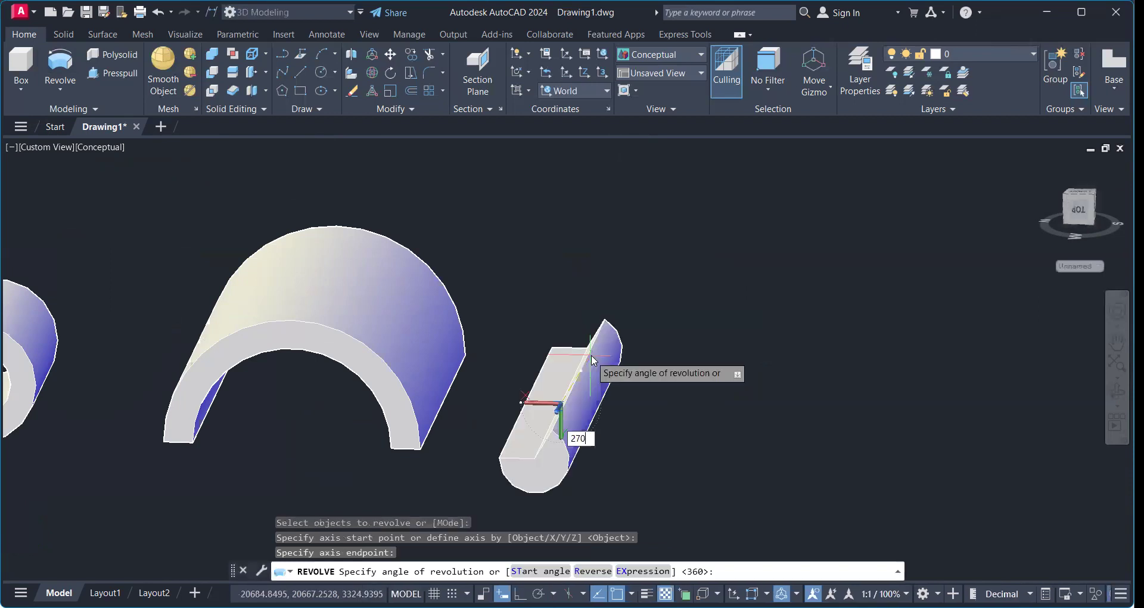
{"action": "key", "text": "Return"}
Examine the 270° revolved solid from several angles and zoom levels
{"action": "middle_click_drag", "start_coordinate": [589, 357], "coordinate": [385, 400], "text": "shift"}
{"action": "scroll", "coordinate": [564, 453], "scroll_direction": "up", "scroll_amount": 4}
{"action": "scroll", "coordinate": [432, 404], "scroll_direction": "up", "scroll_amount": 2}
{"action": "scroll", "coordinate": [442, 386], "scroll_direction": "down", "scroll_amount": 6}
{"action": "scroll", "coordinate": [449, 387], "scroll_direction": "up", "scroll_amount": 4}
{"action": "key", "text": "F12"}
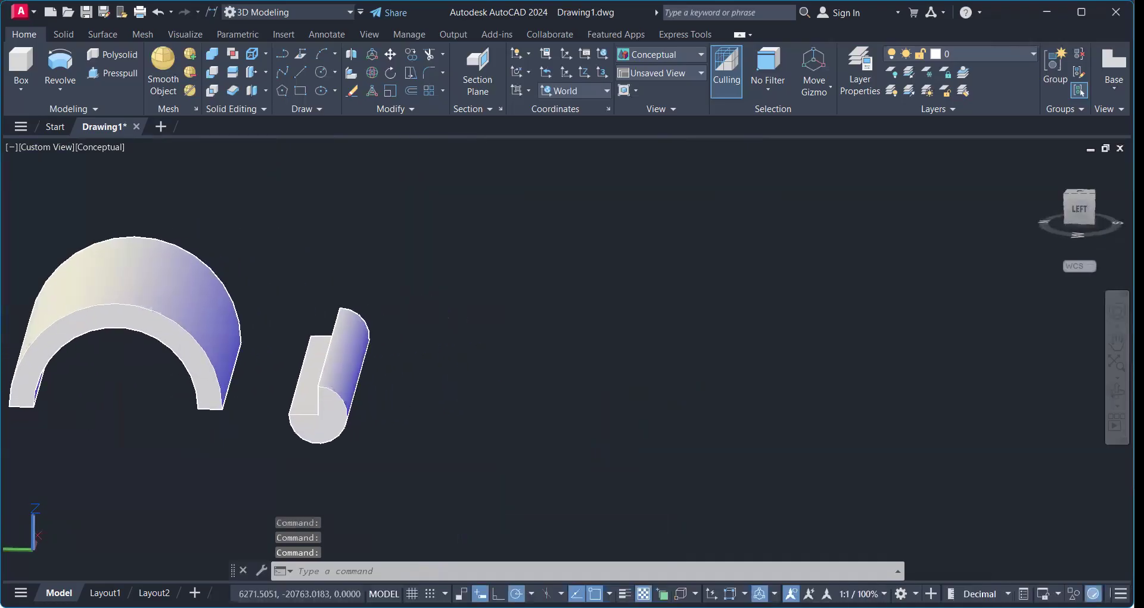
{"action": "scroll", "coordinate": [357, 360], "scroll_direction": "up", "scroll_amount": 2}
{"action": "scroll", "coordinate": [357, 359], "scroll_direction": "down", "scroll_amount": 2}
{"action": "middle_click_drag", "start_coordinate": [339, 393], "coordinate": [351, 389]}
{"action": "scroll", "coordinate": [352, 388], "scroll_direction": "up", "scroll_amount": 4}
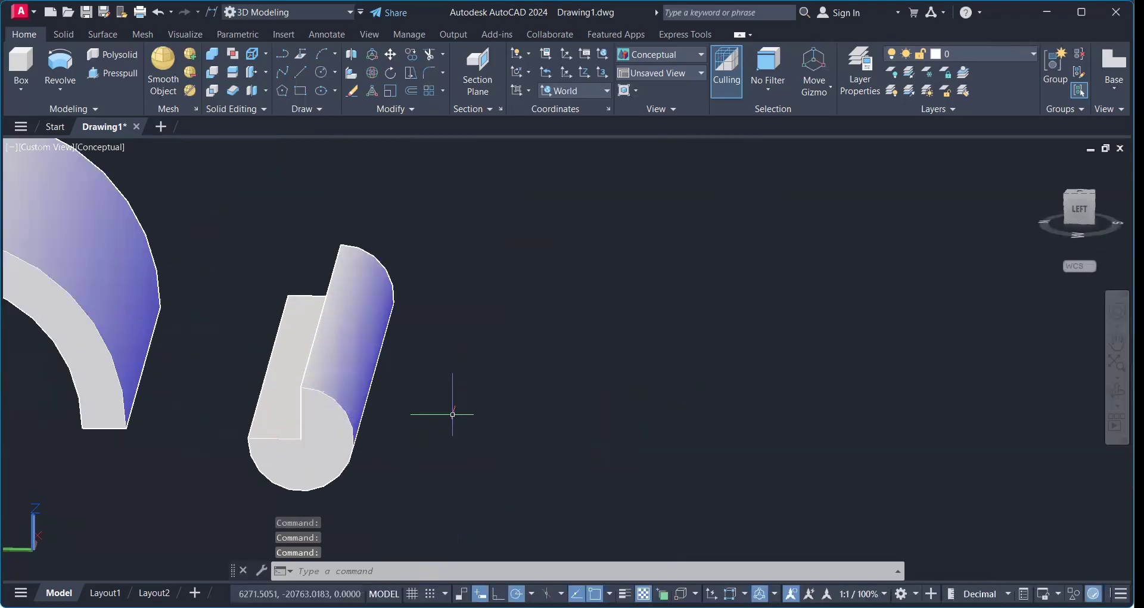
Draw a curved three-point spline beyond the 270° solid and a straight axis line lying flat beside it
{"action": "type", "text": "SP"}
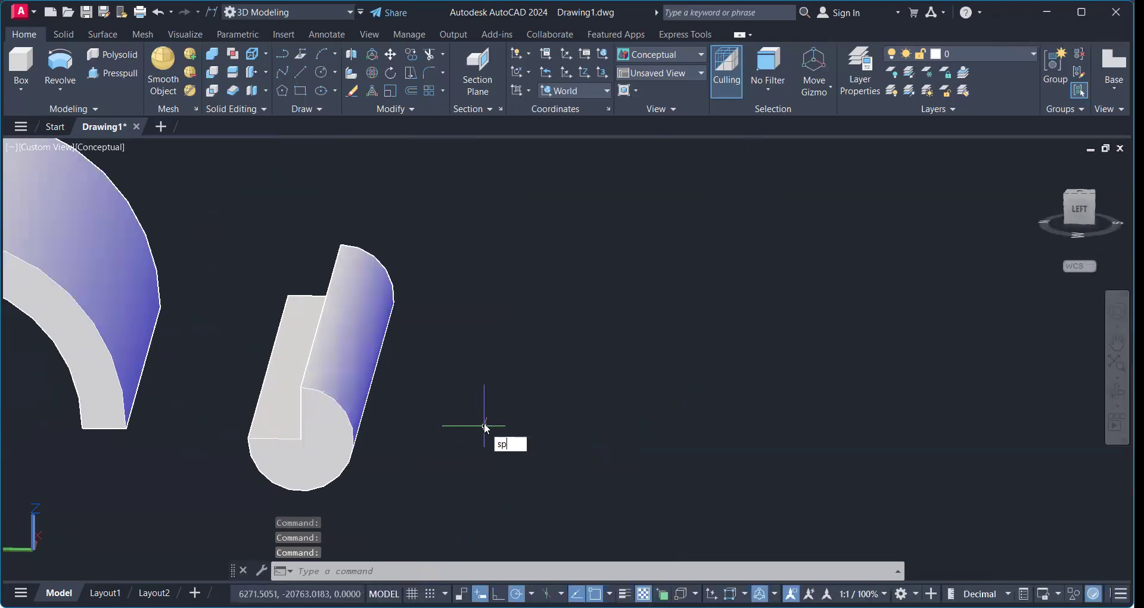
{"action": "type", "text": "L"}
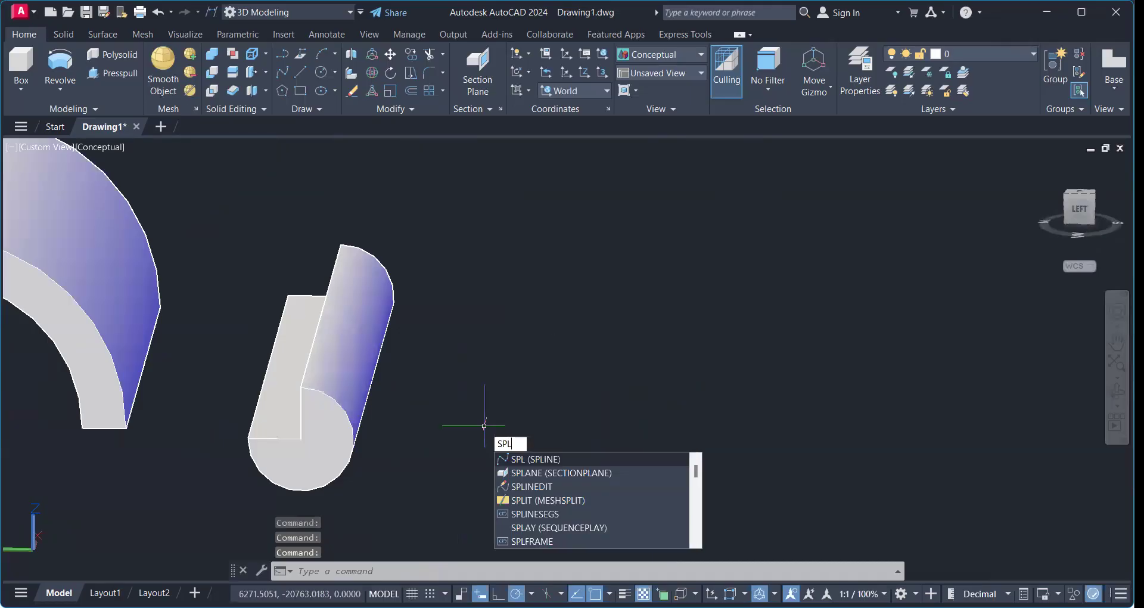
{"action": "key", "text": "Return"}
{"action": "left_click", "coordinate": [531, 306]}
{"action": "left_click", "coordinate": [577, 393]}
{"action": "left_click", "coordinate": [546, 475]}
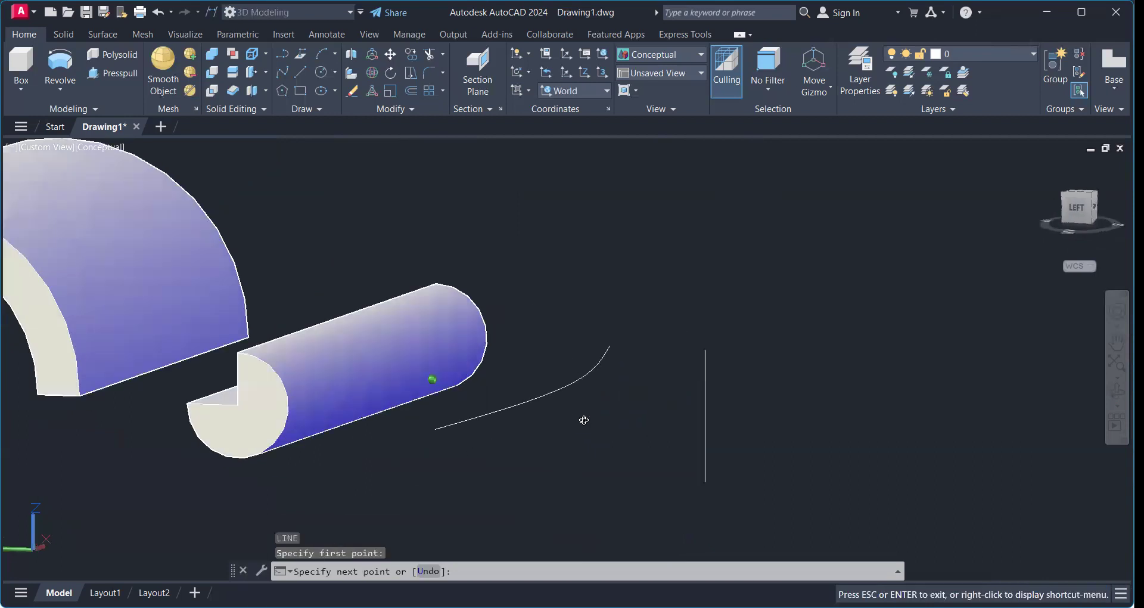
{"action": "middle_click_drag", "start_coordinate": [584, 416], "coordinate": [581, 415], "text": "shift"}
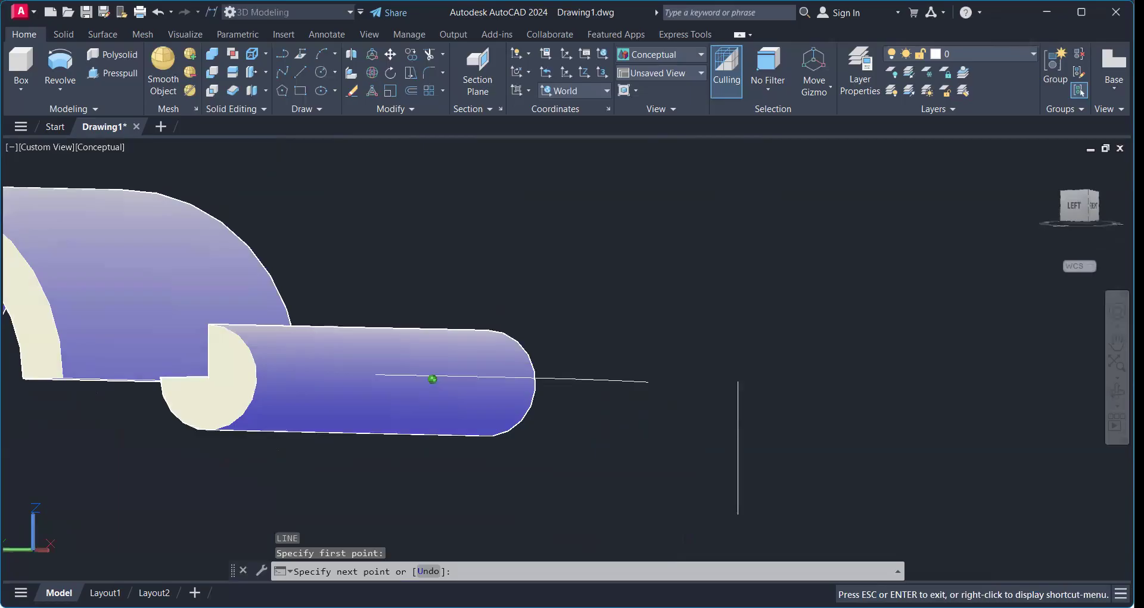
{"action": "middle_click_drag", "start_coordinate": [433, 379], "coordinate": [488, 382], "text": "shift"}
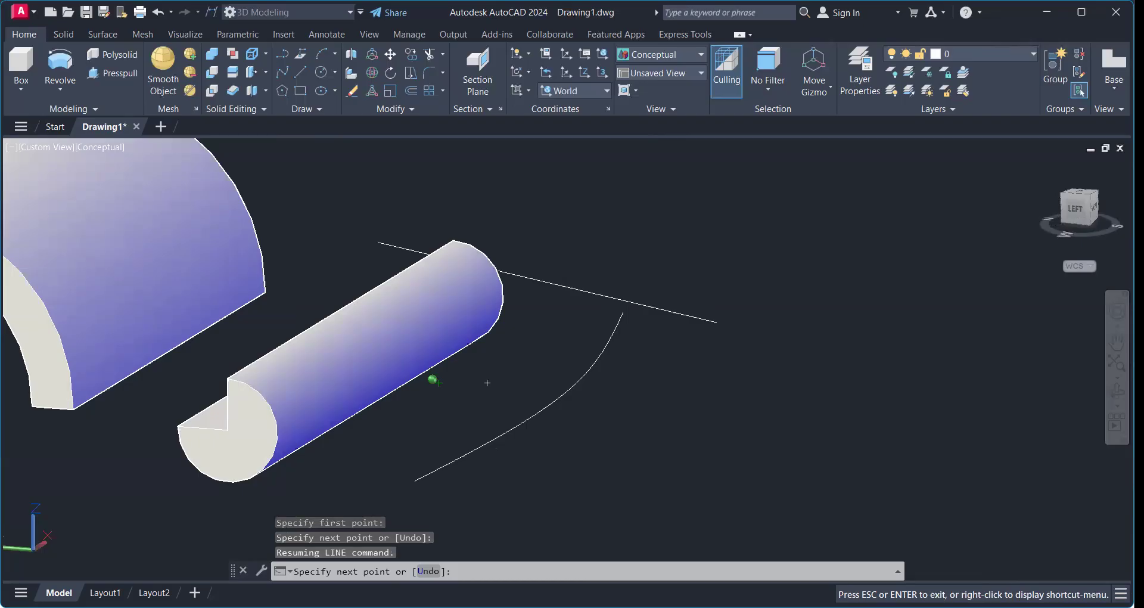
{"action": "middle_click_drag", "start_coordinate": [515, 493], "coordinate": [532, 464], "text": "shift"}
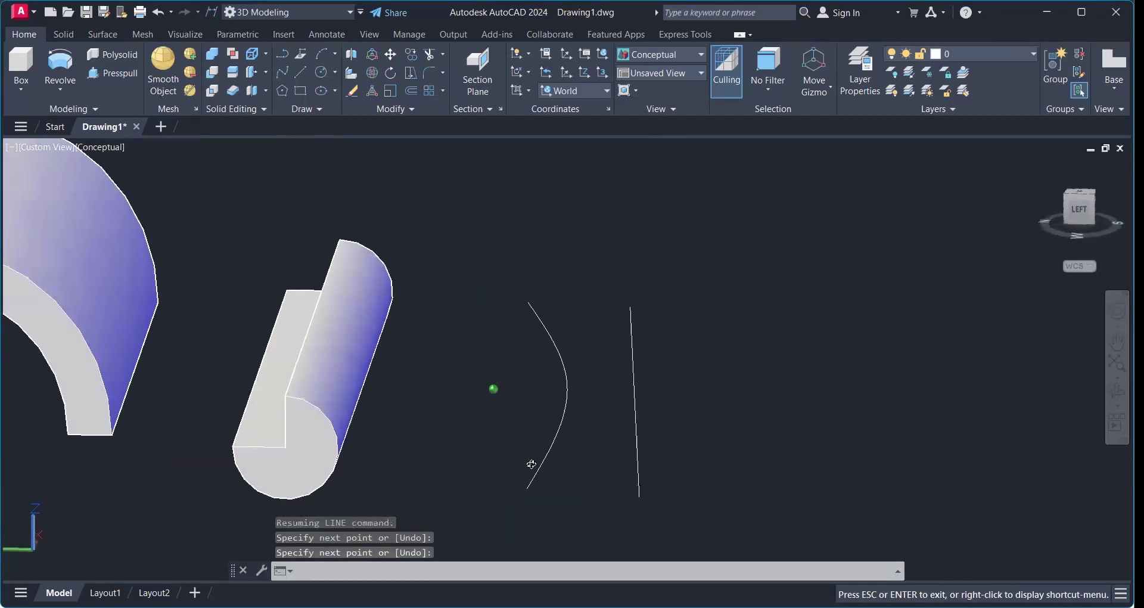
Revolve the spline 360° about the adjacent line and inspect the resulting curved surface
{"action": "key", "text": "Return"}
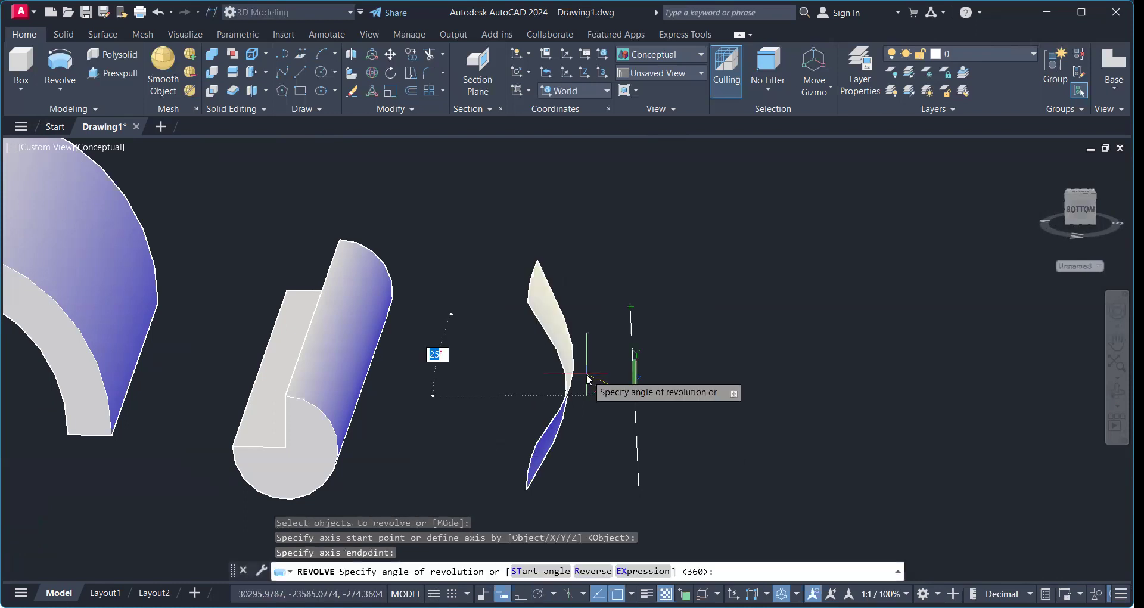
{"action": "key", "text": "Return"}
{"action": "middle_click_drag", "start_coordinate": [587, 374], "coordinate": [514, 441], "text": "shift"}
{"action": "scroll", "coordinate": [656, 408], "scroll_direction": "down", "scroll_amount": 6}
{"action": "scroll", "coordinate": [442, 409], "scroll_direction": "up", "scroll_amount": 6}
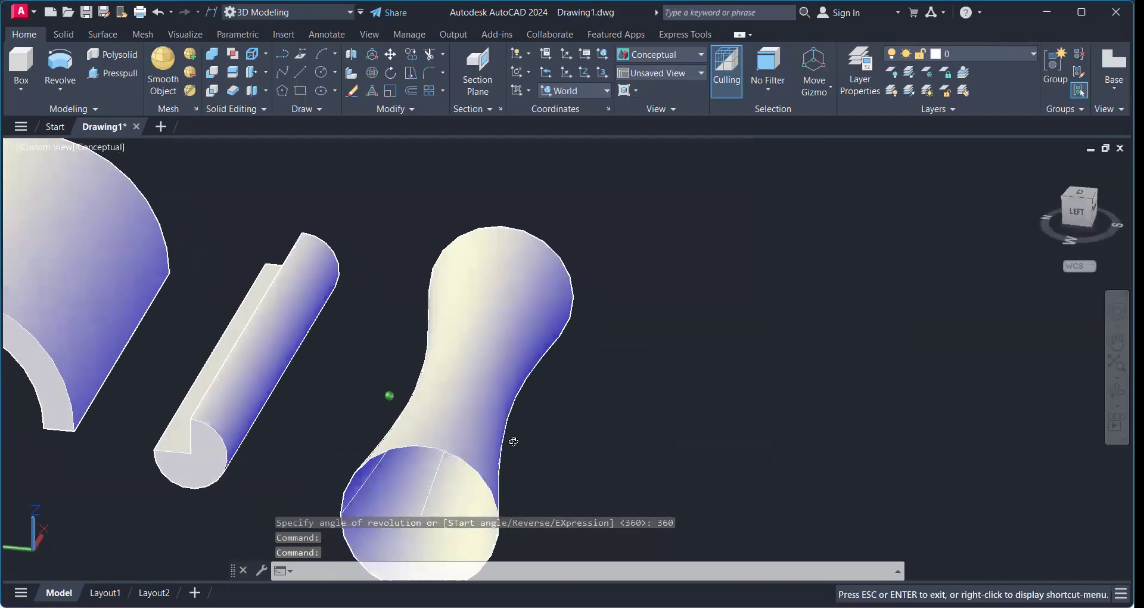
Draw an elongated ellipse with a parallel axis line in the empty area beyond the revolved spline surface
{"action": "middle_click_drag", "start_coordinate": [600, 432], "coordinate": [493, 386]}
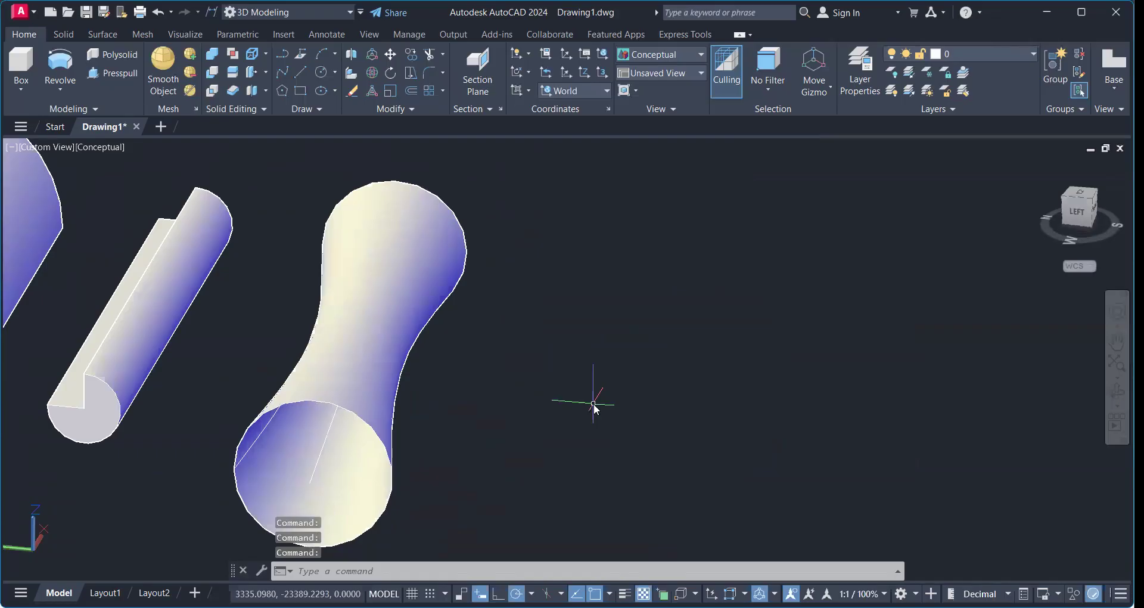
{"action": "type", "text": "EL"}
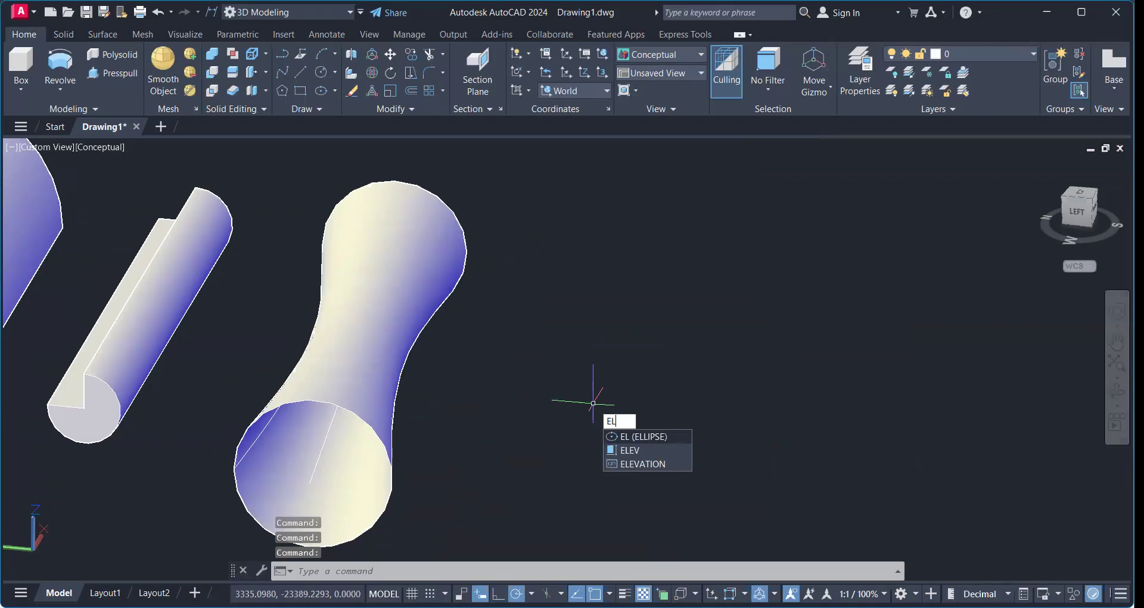
{"action": "key", "text": "Return"}
{"action": "left_click", "coordinate": [596, 471]}
{"action": "left_click", "coordinate": [721, 316]}
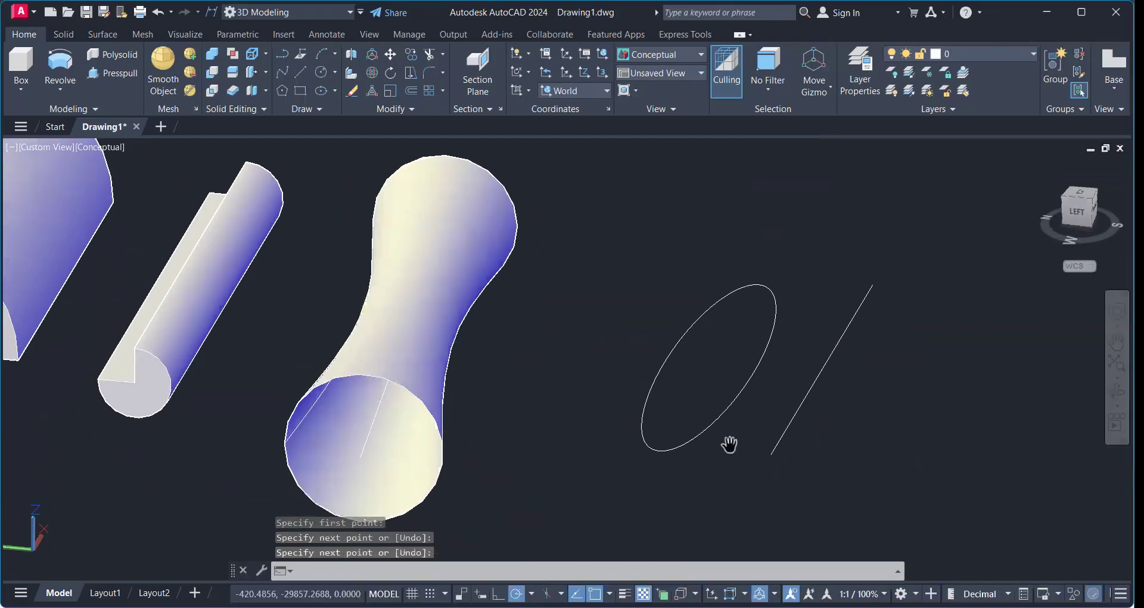
Revolve the ellipse through the full 360° about the adjacent line and inspect the solid
{"action": "key", "text": "Return"}
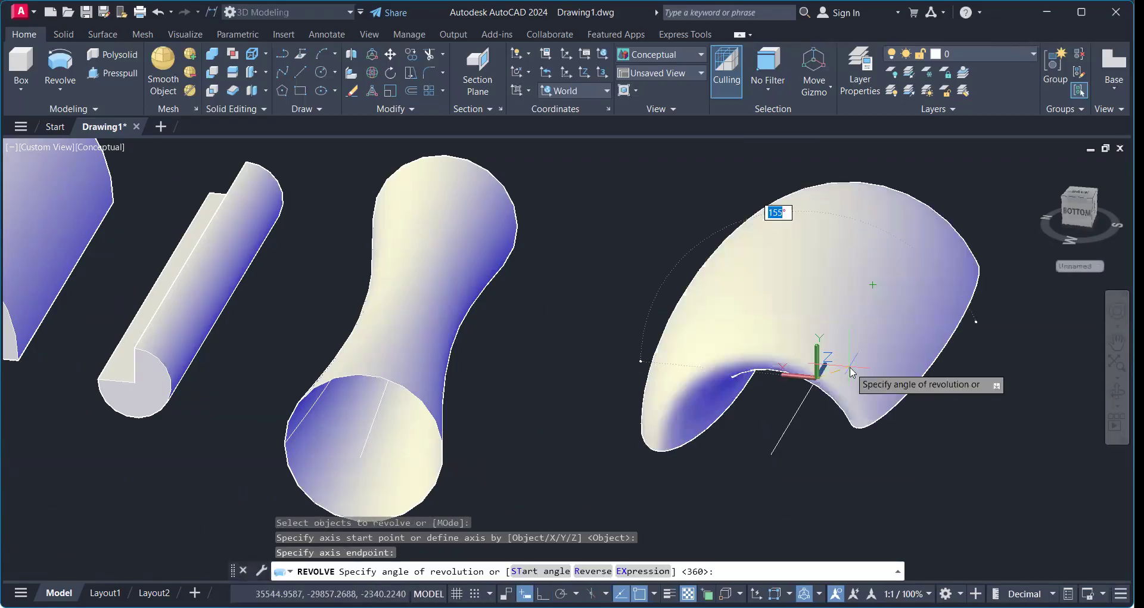
{"action": "key", "text": "Return"}
{"action": "middle_click_drag", "start_coordinate": [770, 435], "coordinate": [389, 395], "text": "shift"}
{"action": "scroll", "coordinate": [767, 409], "scroll_direction": "down", "scroll_amount": 4}
{"action": "scroll", "coordinate": [413, 398], "scroll_direction": "up", "scroll_amount": 3}
Draw a three-sided polygon, accepting the default inscribed option, in the empty area beyond the revolved ellipse solid
{"action": "middle_click_drag", "start_coordinate": [646, 412], "coordinate": [567, 419], "text": "shift"}
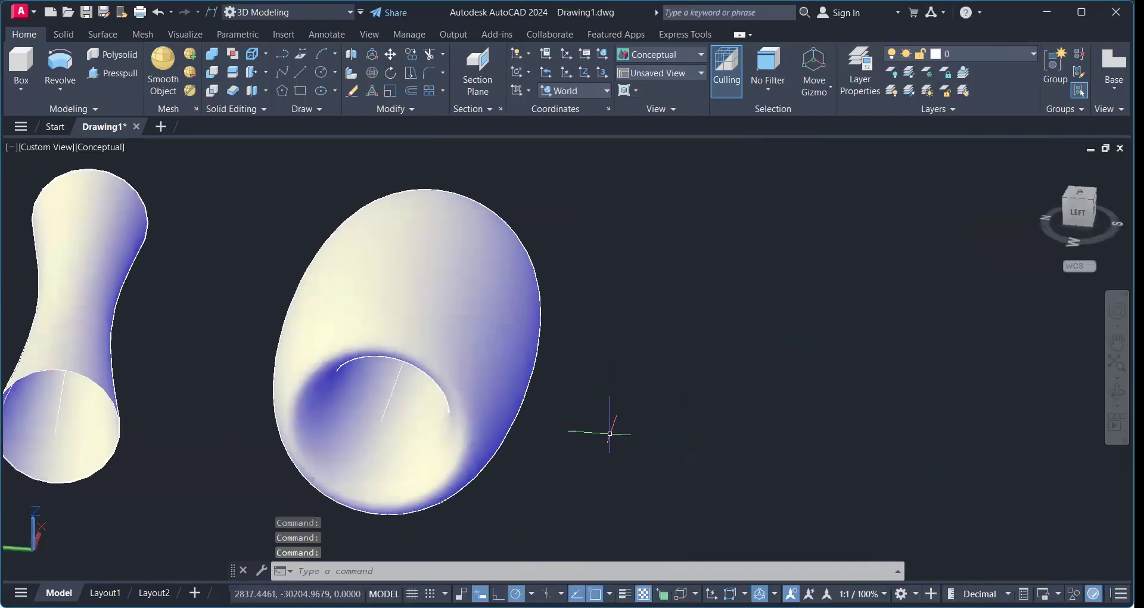
{"action": "type", "text": "pol"}
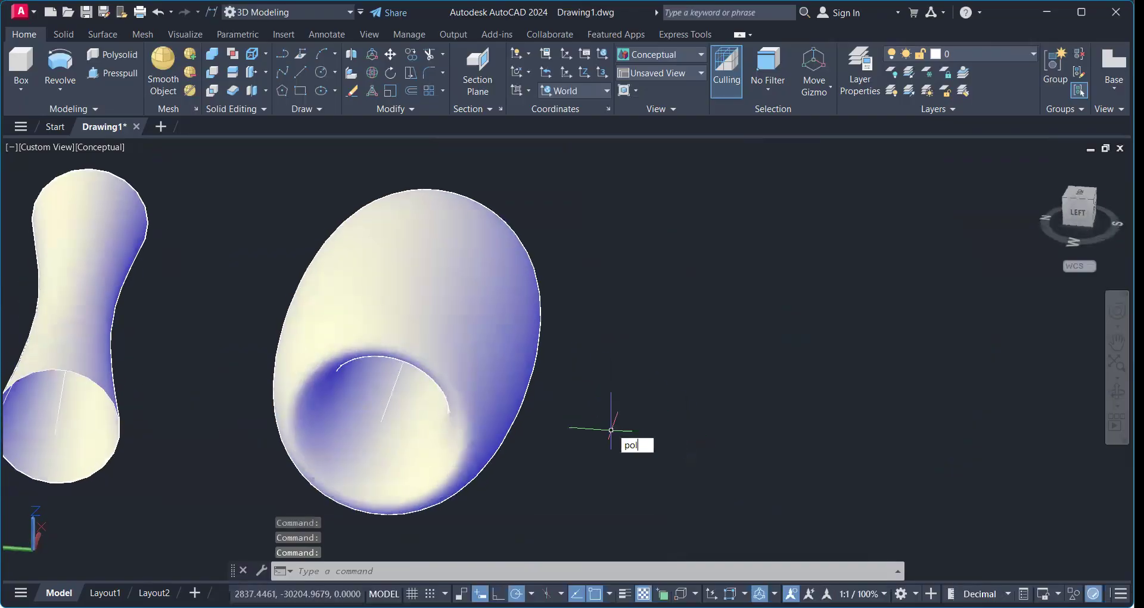
{"action": "key", "text": "Return"}
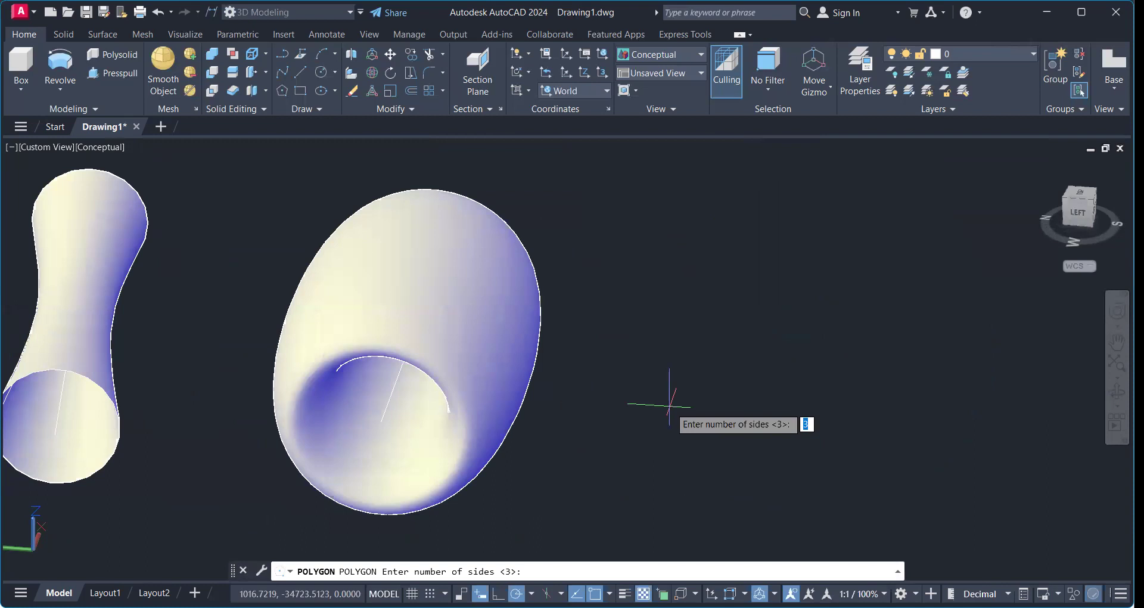
{"action": "key", "text": "Return"}
{"action": "left_click", "coordinate": [669, 405]}
{"action": "key", "text": "Return"}
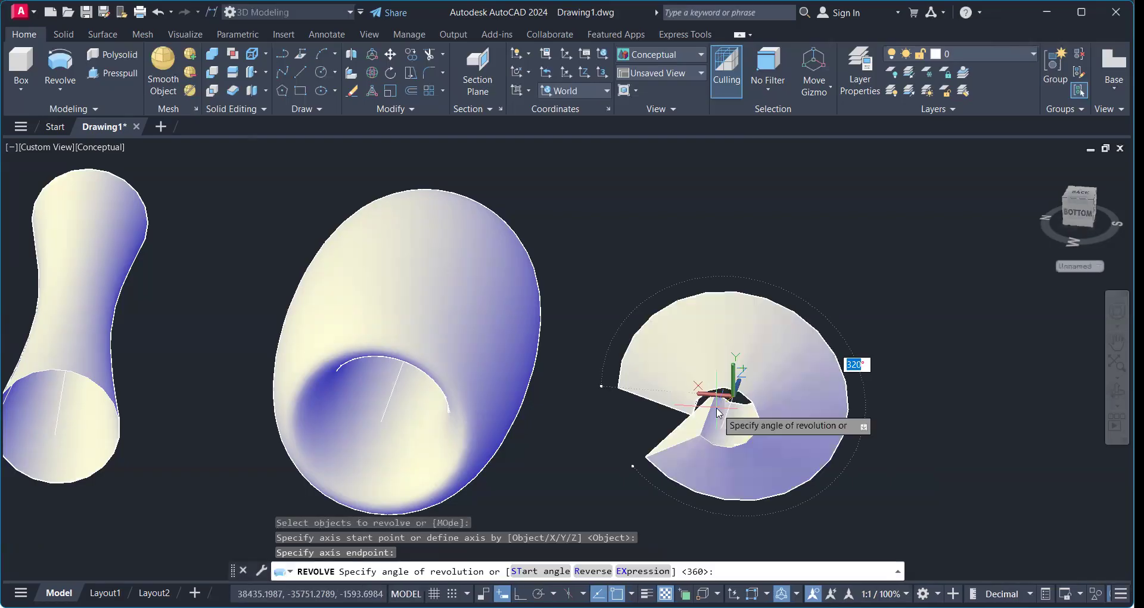
Revolve the three-sided polygon 360° about its adjacent axis line and inspect the solid
{"action": "type", "text": "360"}
{"action": "key", "text": "Return"}
{"action": "middle_click_drag", "start_coordinate": [718, 411], "coordinate": [748, 447], "text": "shift"}
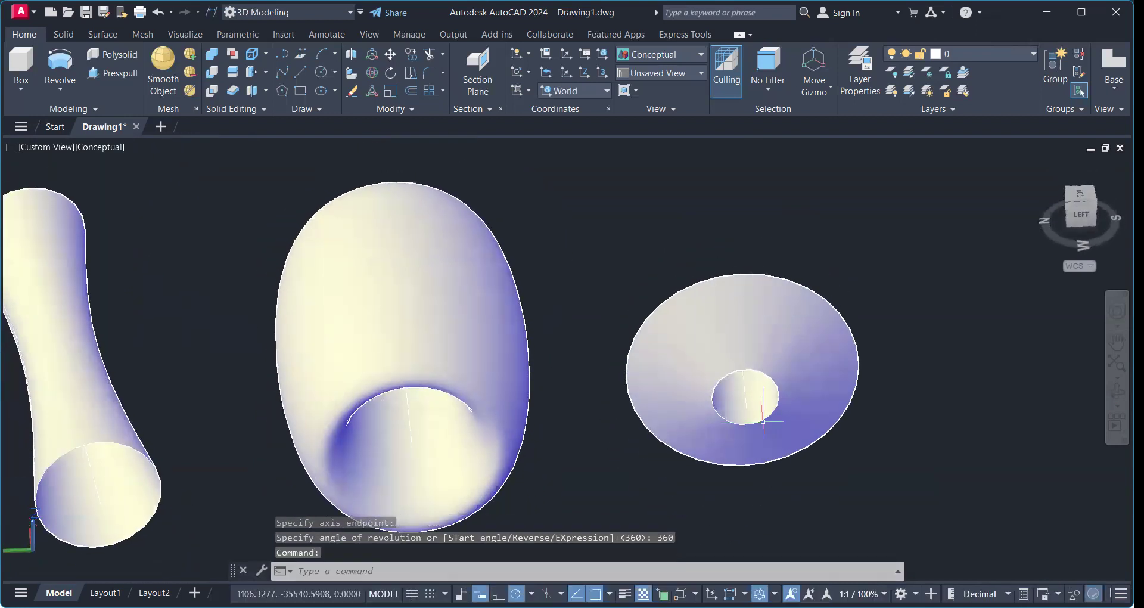
Revolve another polygon through 360° in the empty area beyond the revolved triangle and inspect the solid
{"action": "scroll", "coordinate": [767, 413], "scroll_direction": "down", "scroll_amount": 6}
{"action": "middle_click_drag", "start_coordinate": [776, 412], "coordinate": [460, 413]}
{"action": "scroll", "coordinate": [446, 411], "scroll_direction": "up", "scroll_amount": 3}
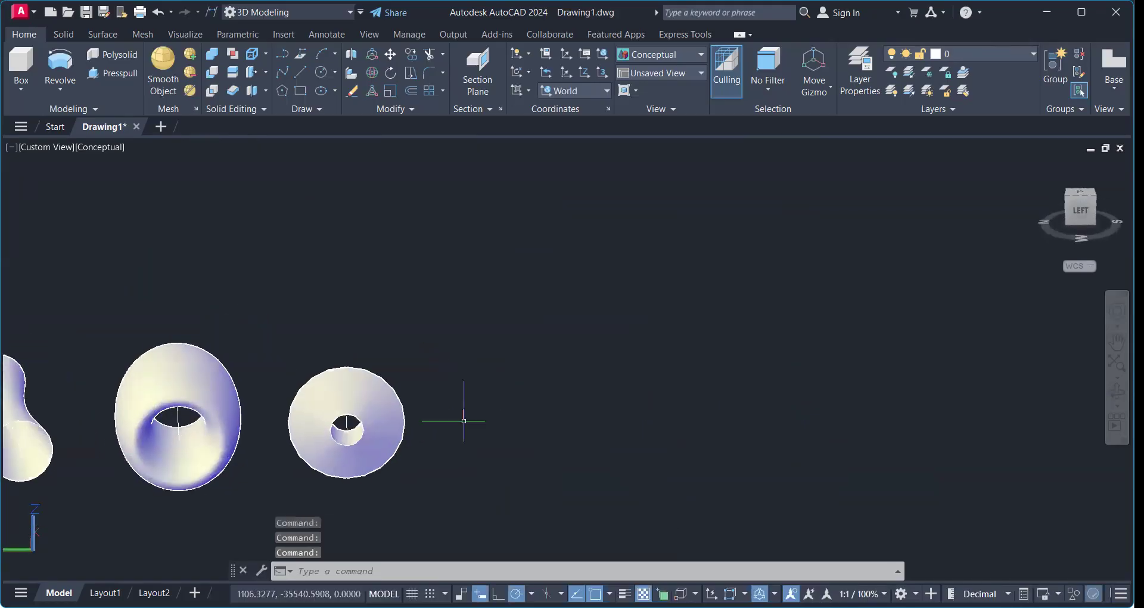
{"action": "scroll", "coordinate": [464, 421], "scroll_direction": "up", "scroll_amount": 2}
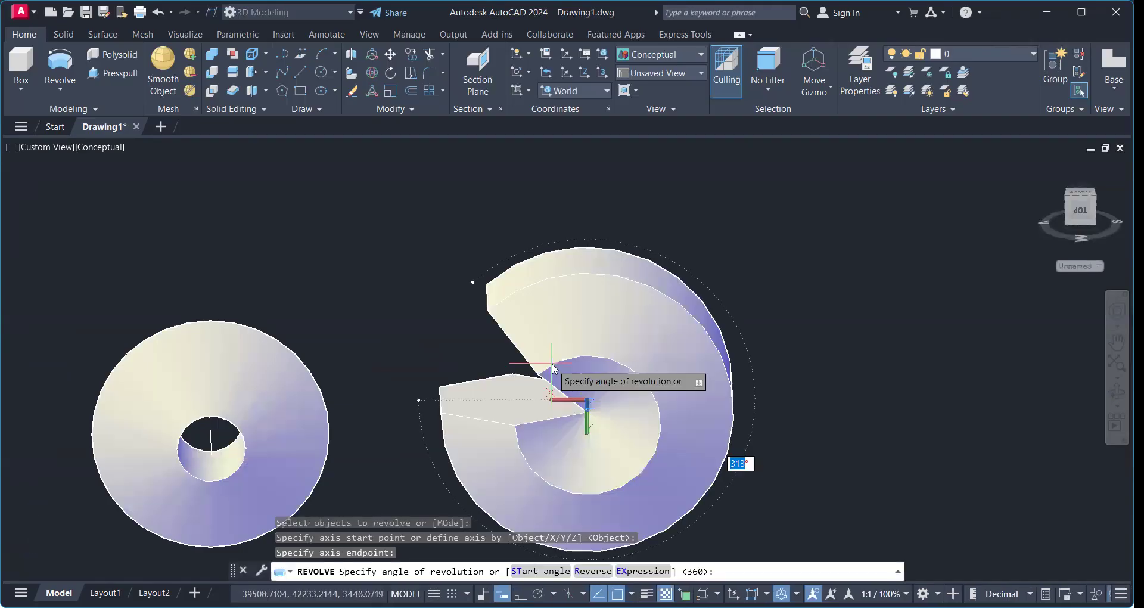
{"action": "type", "text": "360"}
{"action": "key", "text": "Return"}
{"action": "middle_click_drag", "start_coordinate": [572, 417], "coordinate": [582, 360], "text": "shift"}
{"action": "scroll", "coordinate": [579, 365], "scroll_direction": "down", "scroll_amount": 5}
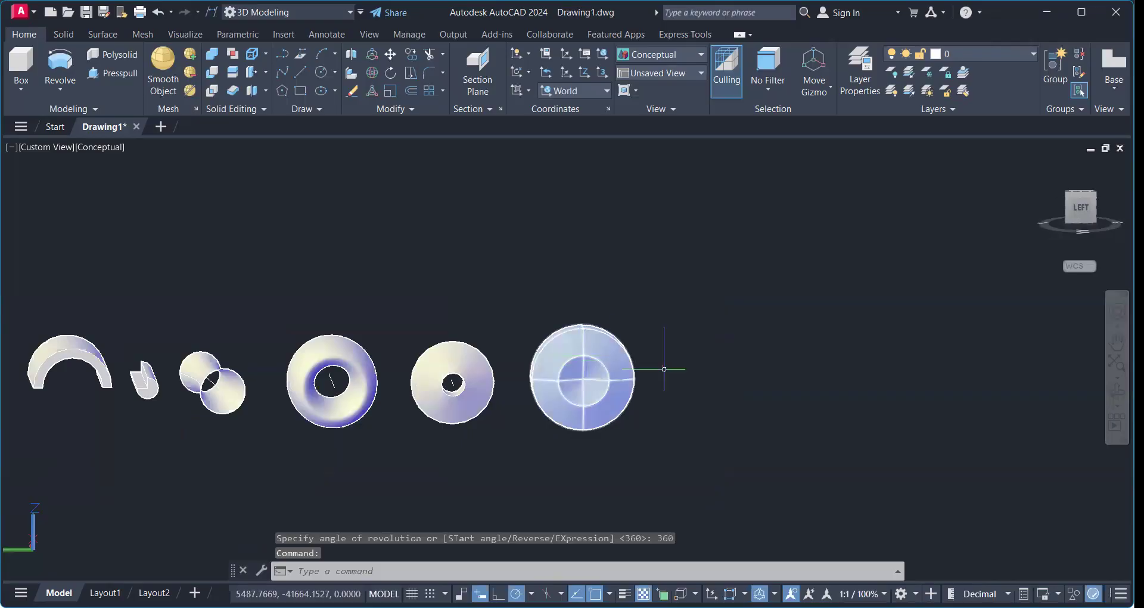
Draw a deeply curved spline beyond the last polygon solid and revolve it 360° about an axis
{"action": "middle_click_drag", "start_coordinate": [301, 378], "coordinate": [298, 379], "text": "shift"}
{"action": "middle_click_drag", "start_coordinate": [607, 417], "coordinate": [608, 512], "text": "shift"}
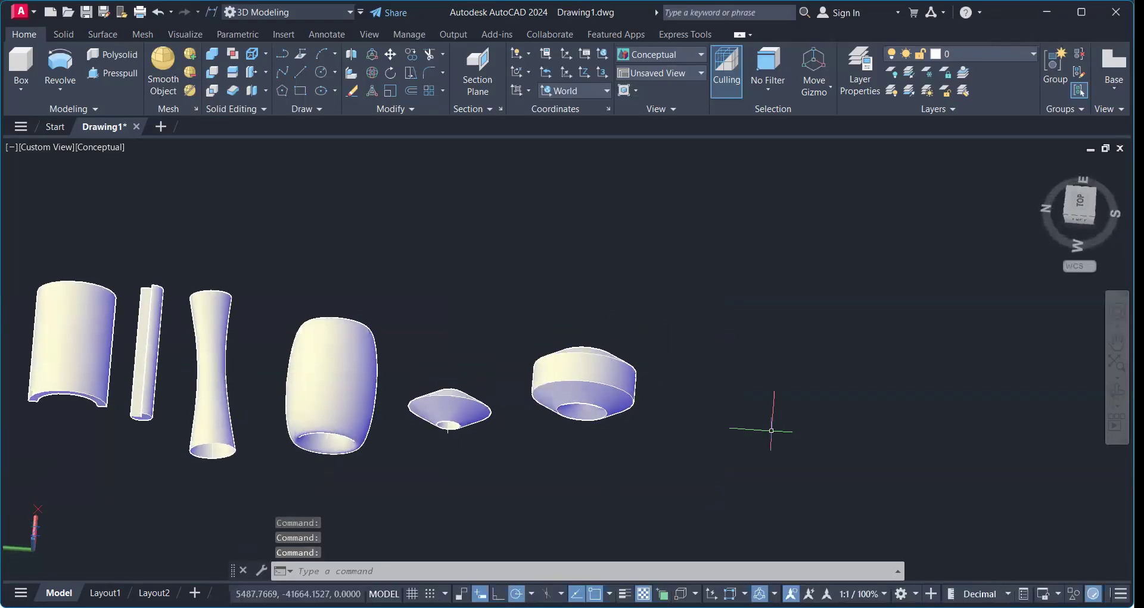
{"action": "type", "text": "spl"}
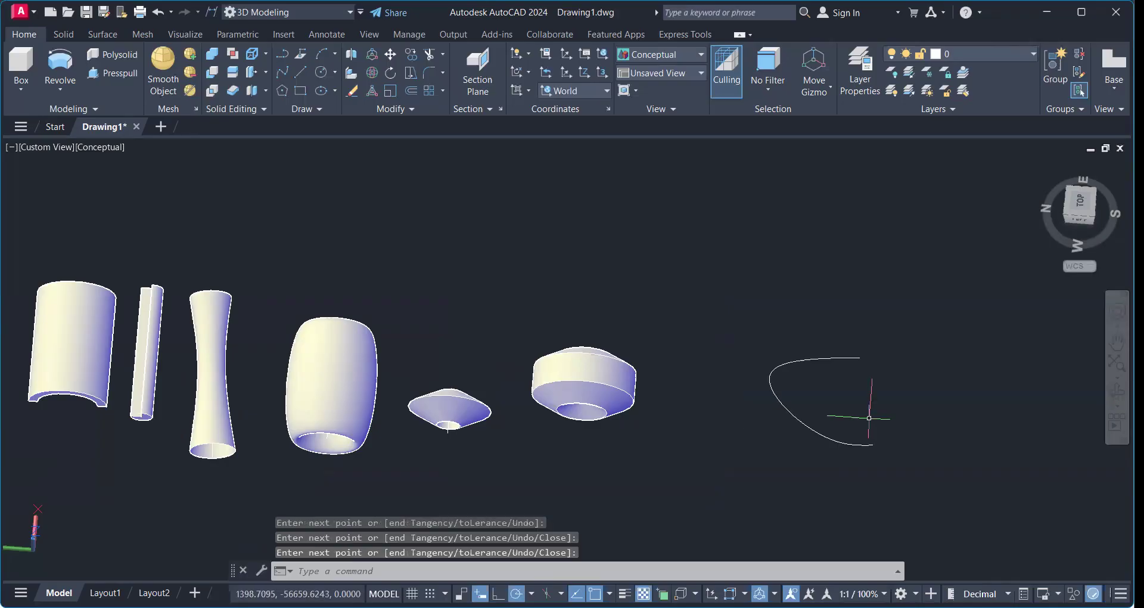
{"action": "middle_click_drag", "start_coordinate": [912, 419], "coordinate": [643, 439]}
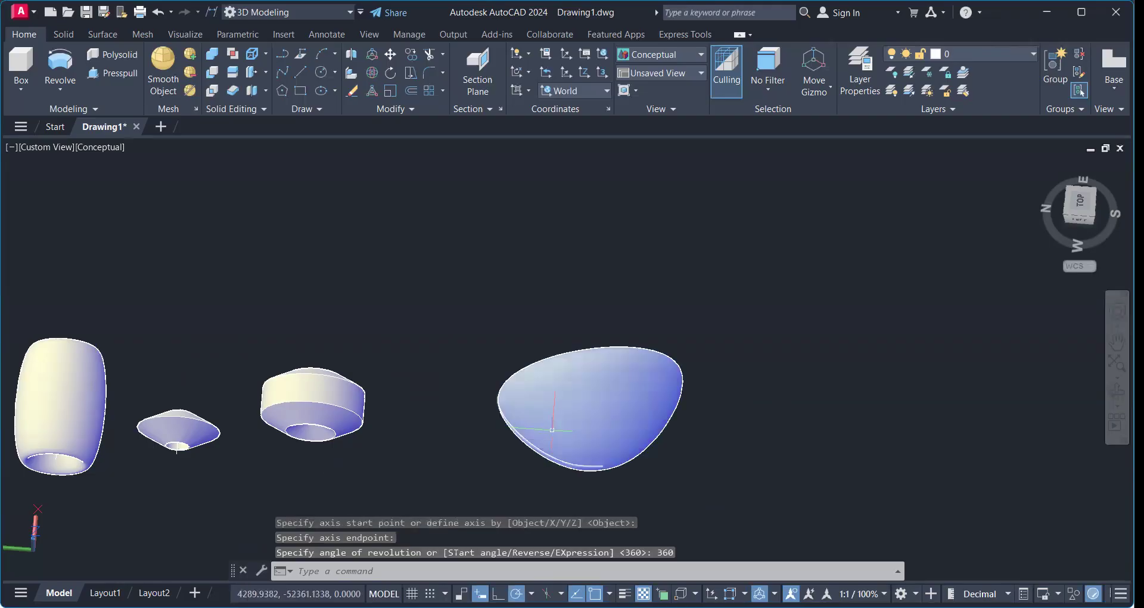
Inspect the whole row of extruded, lofted and revolved models from several viewing angles
{"action": "middle_click_drag", "start_coordinate": [572, 388], "coordinate": [608, 499], "text": "shift"}
{"action": "middle_click_drag", "start_coordinate": [457, 313], "coordinate": [825, 468]}
{"action": "scroll", "coordinate": [9, 451], "scroll_direction": "down", "scroll_amount": 3}
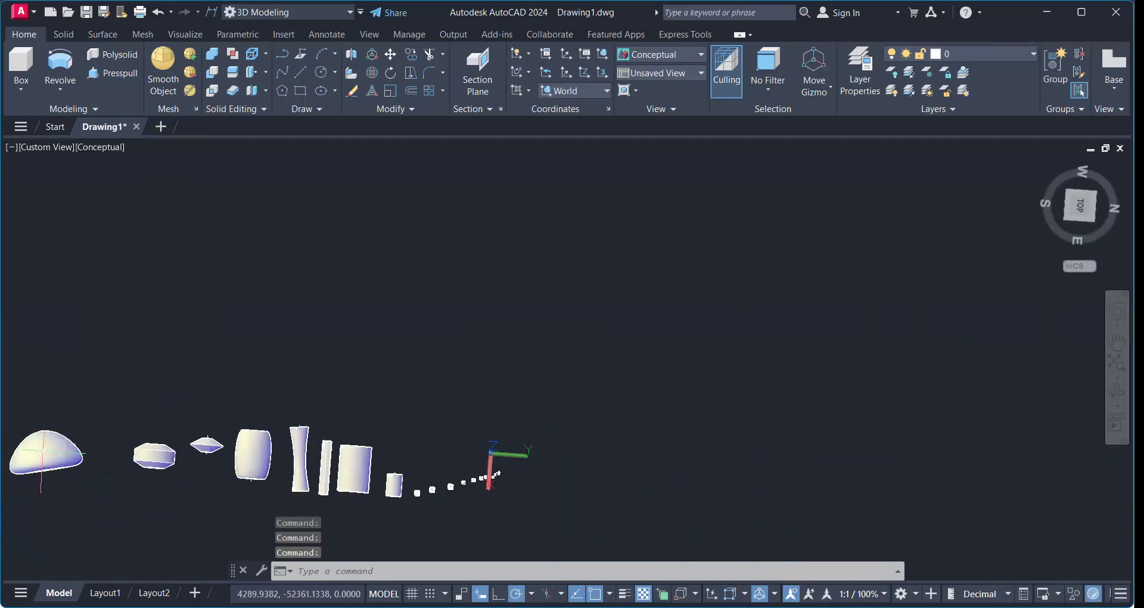
{"action": "scroll", "coordinate": [36, 455], "scroll_direction": "up", "scroll_amount": 4}
{"action": "middle_click_drag", "start_coordinate": [36, 455], "coordinate": [417, 327], "text": "shift"}
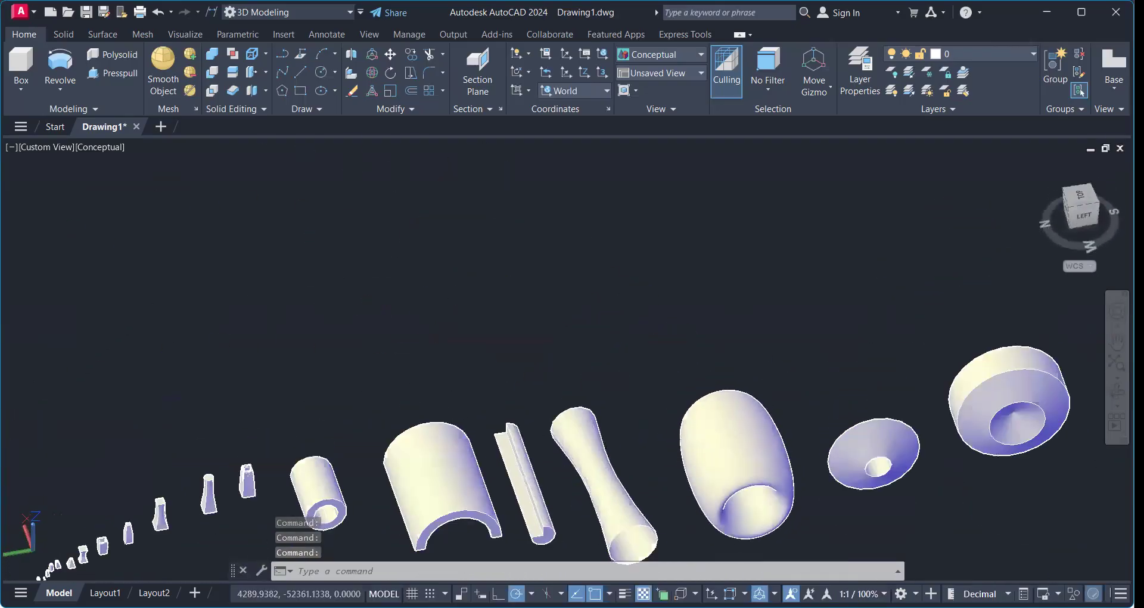
{"action": "scroll", "coordinate": [591, 362], "scroll_direction": "down", "scroll_amount": 7}
{"action": "scroll", "coordinate": [742, 373], "scroll_direction": "up", "scroll_amount": 2}
{"action": "scroll", "coordinate": [741, 370], "scroll_direction": "up", "scroll_amount": 5}
{"action": "middle_click_drag", "start_coordinate": [741, 370], "coordinate": [560, 149], "text": "shift"}
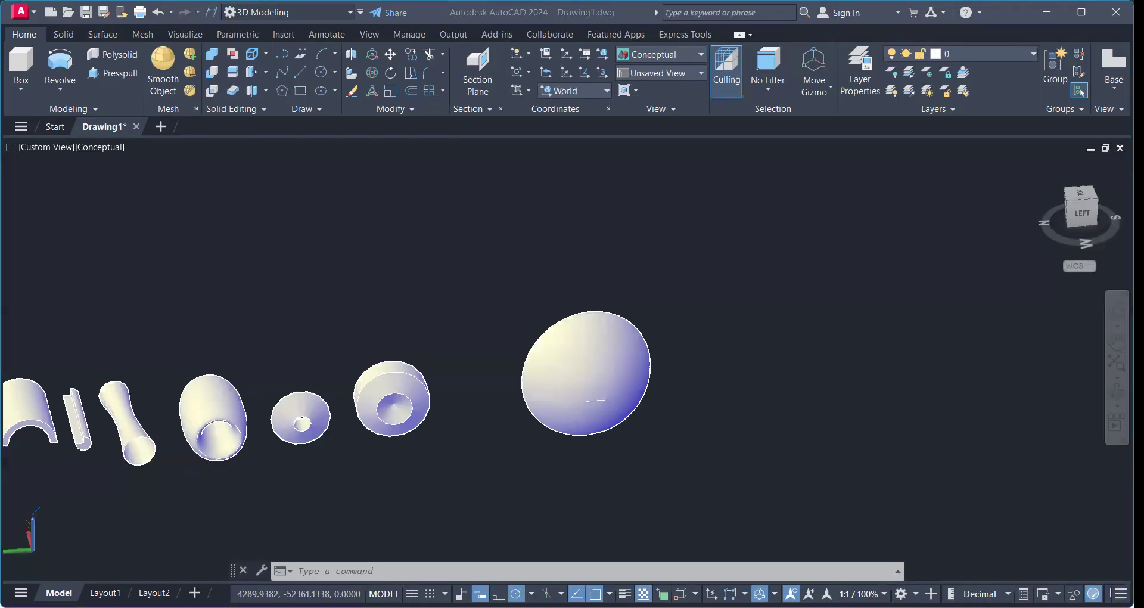
Examine the central openings of the two revolved polygon solids up close
{"action": "scroll", "coordinate": [379, 429], "scroll_direction": "up", "scroll_amount": 2}
{"action": "scroll", "coordinate": [378, 417], "scroll_direction": "down", "scroll_amount": 4}
{"action": "scroll", "coordinate": [290, 482], "scroll_direction": "up", "scroll_amount": 4}
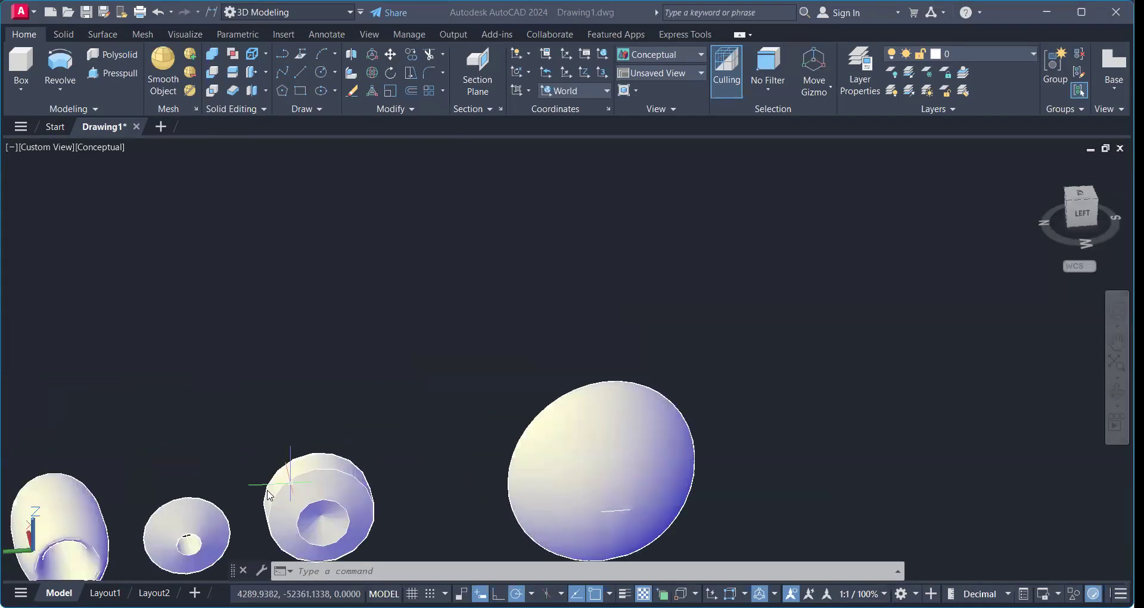
{"action": "scroll", "coordinate": [281, 523], "scroll_direction": "down", "scroll_amount": 4}
{"action": "scroll", "coordinate": [233, 531], "scroll_direction": "up", "scroll_amount": 2}
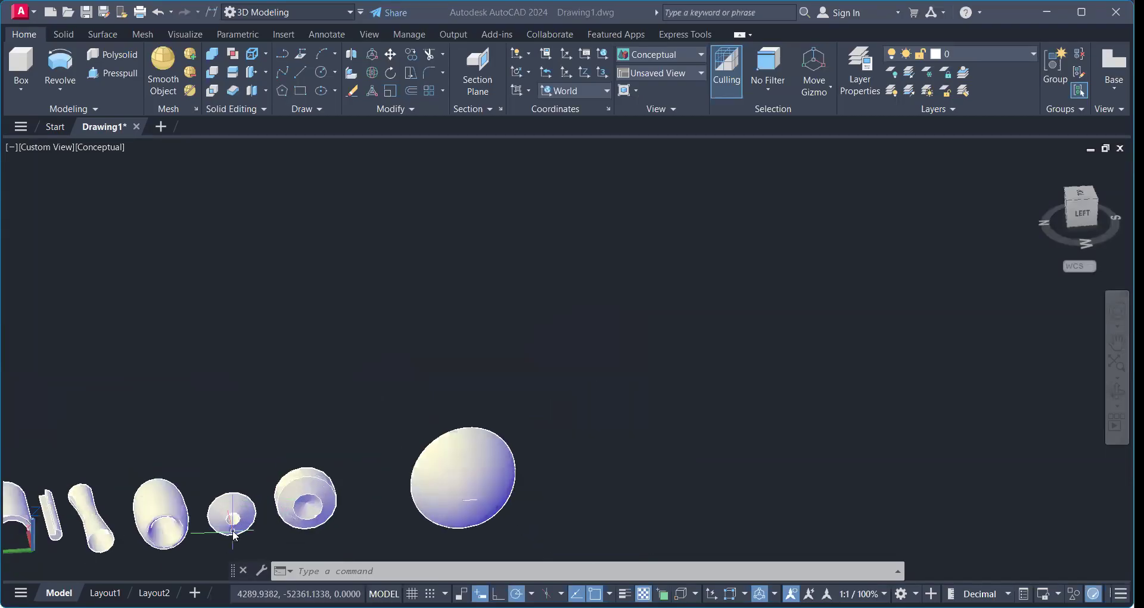
{"action": "scroll", "coordinate": [233, 530], "scroll_direction": "up", "scroll_amount": 4}
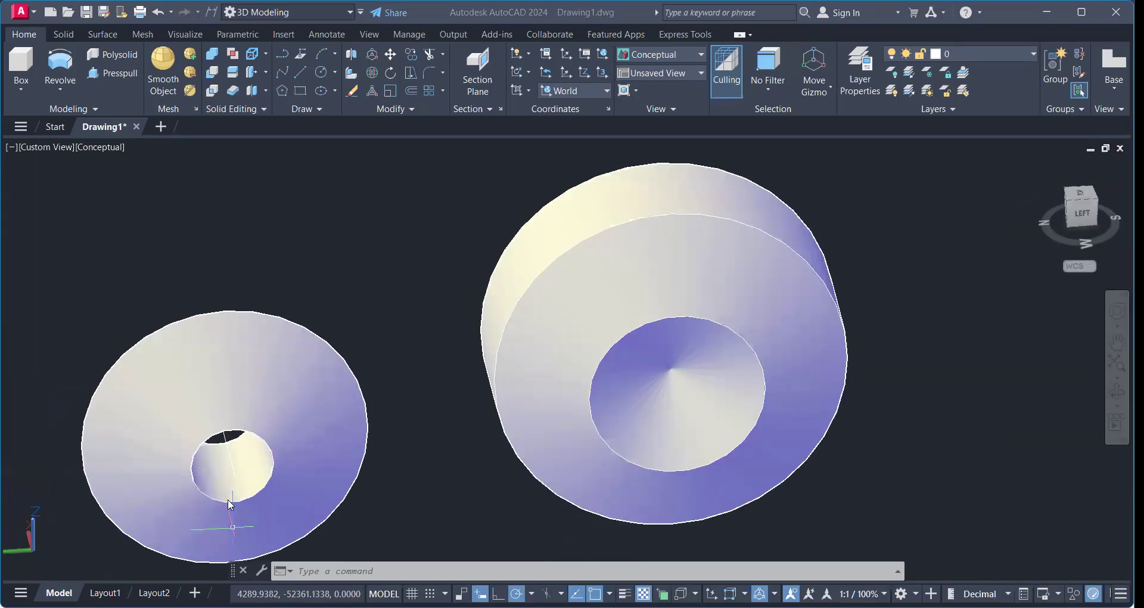
{"action": "scroll", "coordinate": [225, 459], "scroll_direction": "up", "scroll_amount": 3}
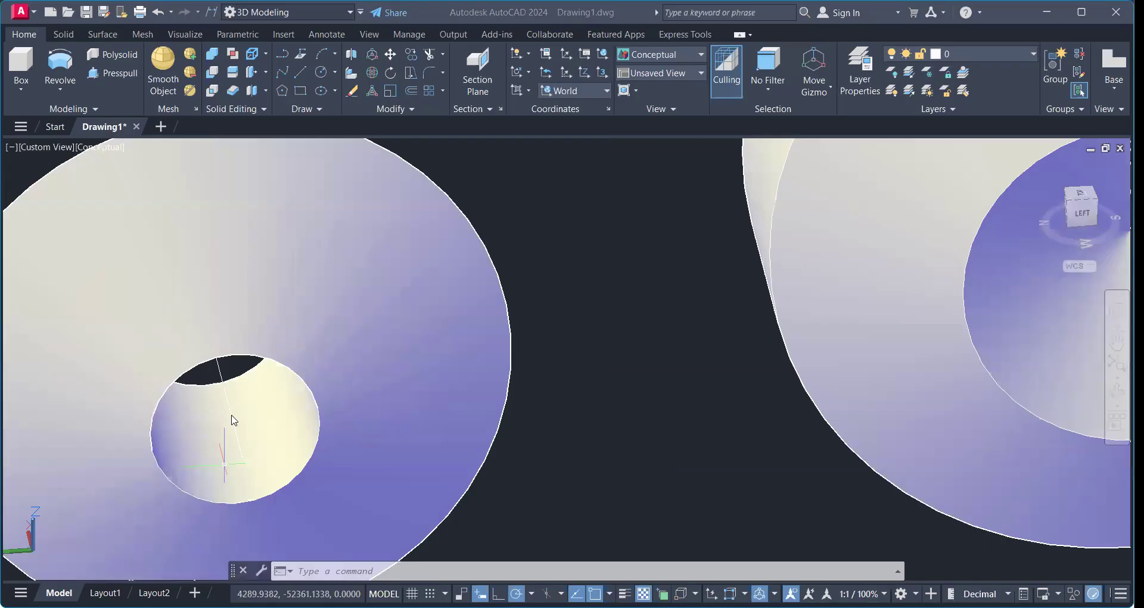
{"action": "scroll", "coordinate": [216, 382], "scroll_direction": "down", "scroll_amount": 2}
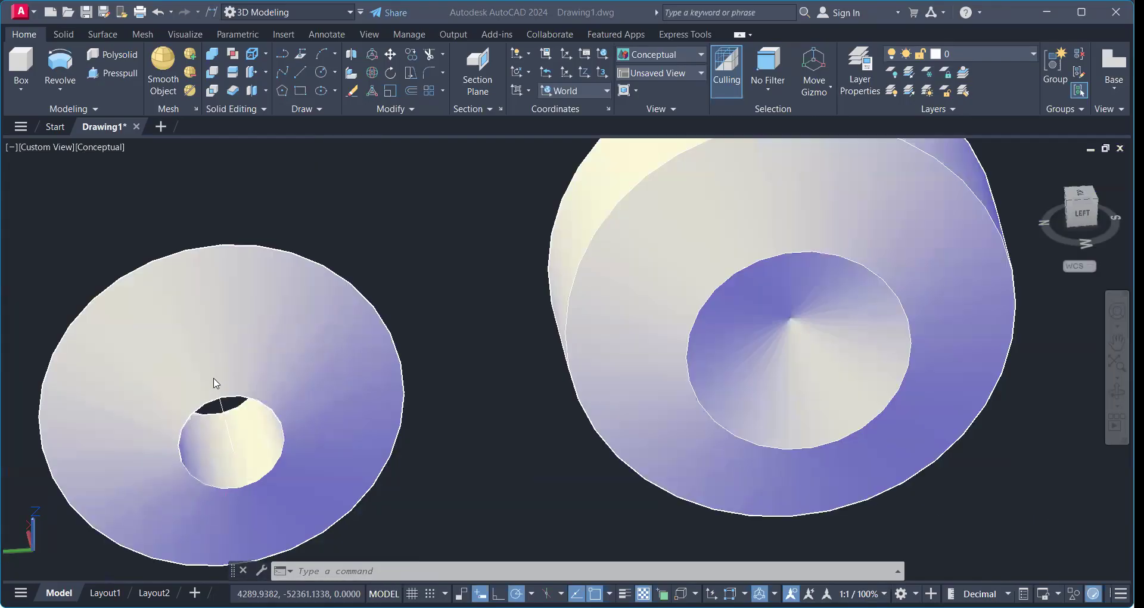
{"action": "scroll", "coordinate": [216, 382], "scroll_direction": "down", "scroll_amount": 8}
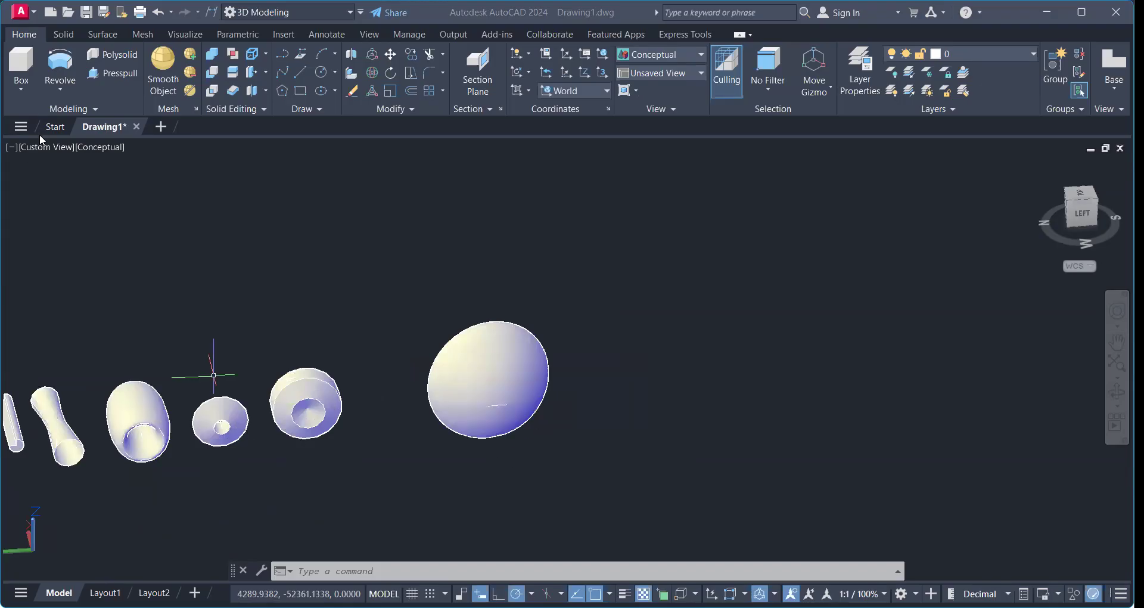
{"action": "scroll", "coordinate": [460, 370], "scroll_direction": "down", "scroll_amount": 2}
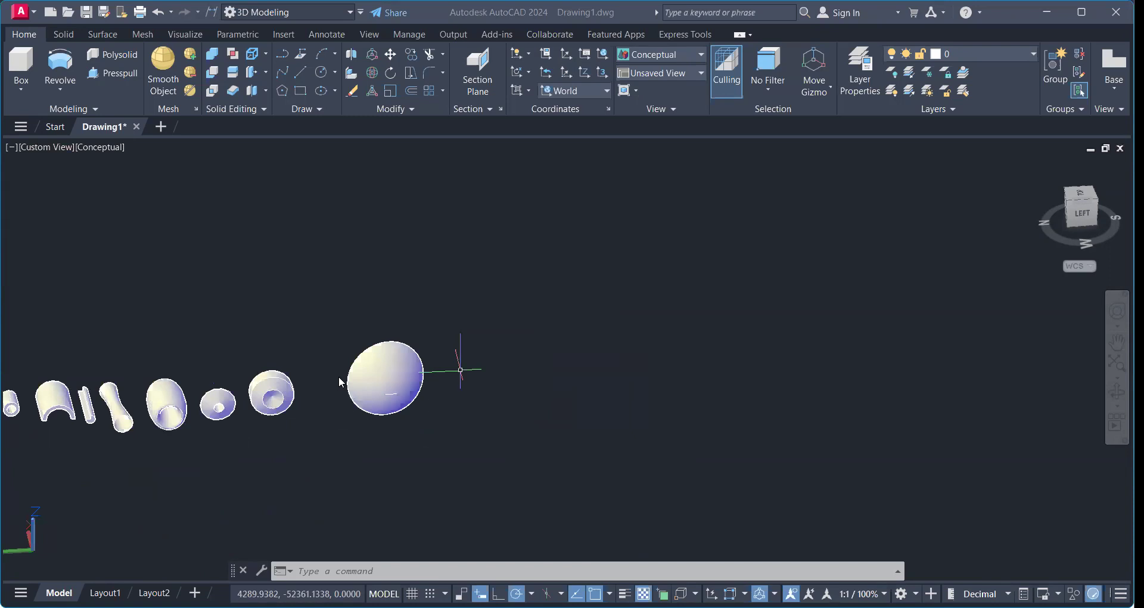
{"action": "scroll", "coordinate": [340, 381], "scroll_direction": "up", "scroll_amount": 3}
{"action": "scroll", "coordinate": [266, 396], "scroll_direction": "down", "scroll_amount": 7}
{"action": "scroll", "coordinate": [238, 387], "scroll_direction": "up", "scroll_amount": 4}
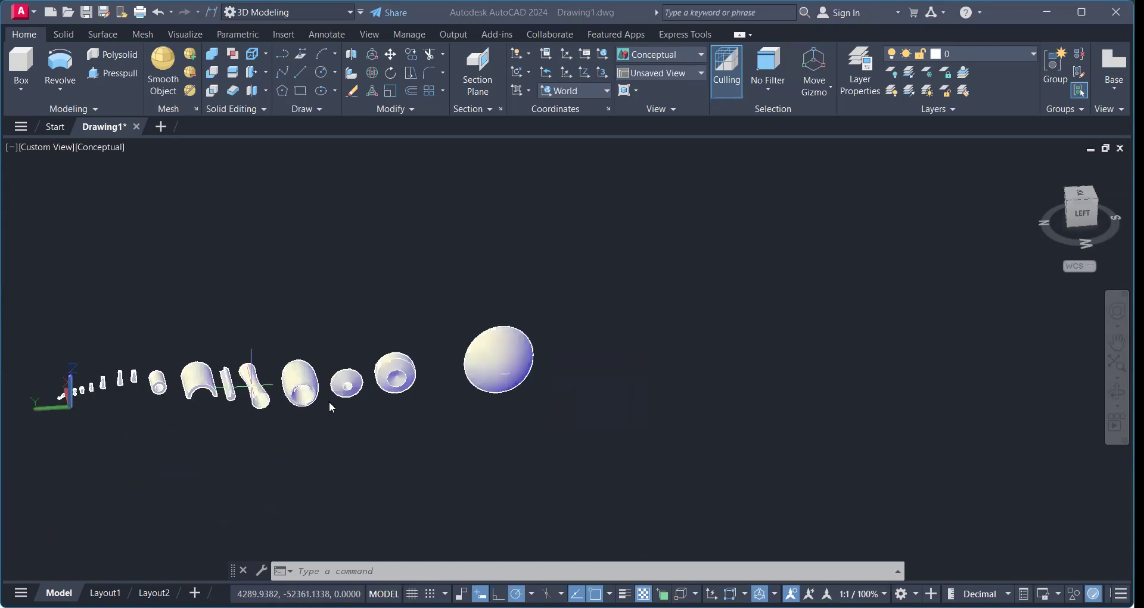
{"action": "scroll", "coordinate": [351, 393], "scroll_direction": "up", "scroll_amount": 3}
{"action": "scroll", "coordinate": [332, 388], "scroll_direction": "down", "scroll_amount": 5}
{"action": "scroll", "coordinate": [293, 396], "scroll_direction": "up", "scroll_amount": 3}
{"action": "scroll", "coordinate": [294, 396], "scroll_direction": "up", "scroll_amount": 5}
{"action": "scroll", "coordinate": [292, 398], "scroll_direction": "down", "scroll_amount": 5}
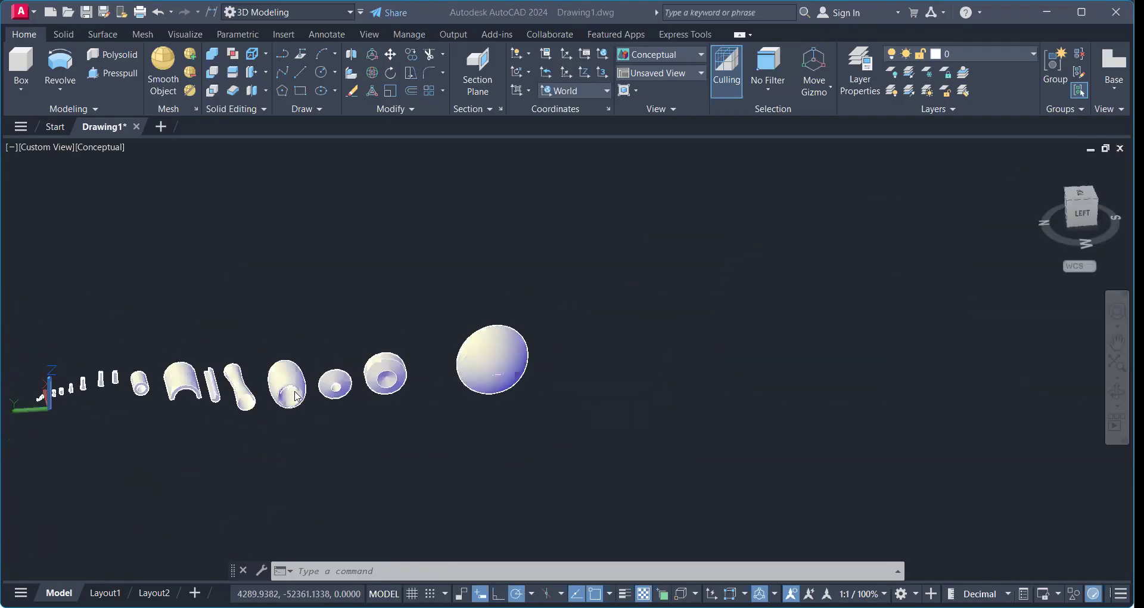
{"action": "scroll", "coordinate": [530, 369], "scroll_direction": "up", "scroll_amount": 3}
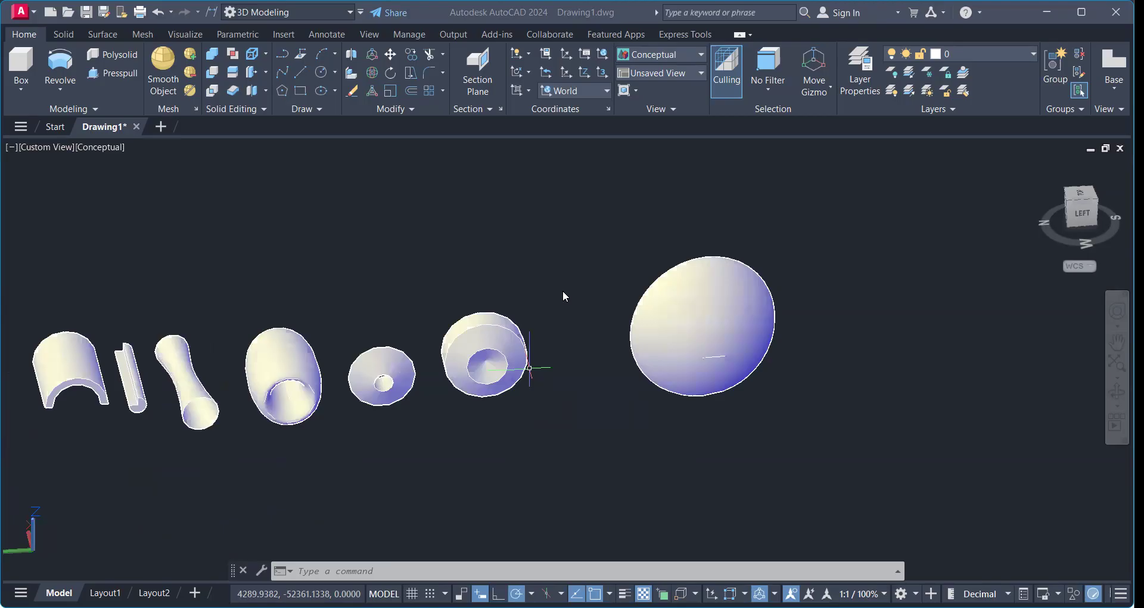
Draw an open three-point spline as a curved path in the empty area beyond the rounded revolved spline surface
{"action": "left_click", "coordinate": [68, 91]}
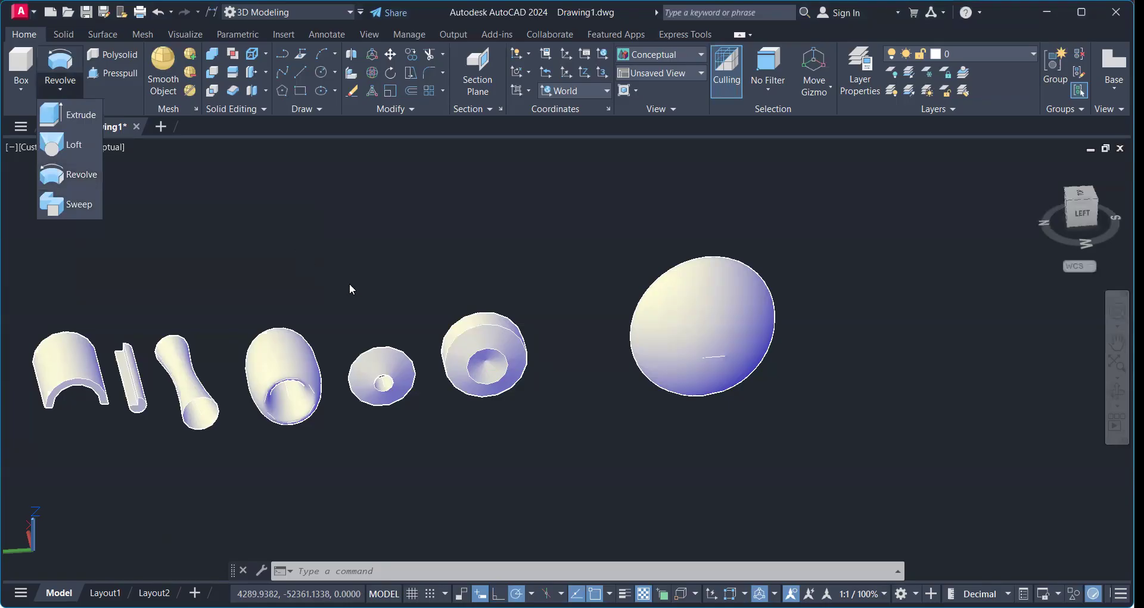
{"action": "scroll", "coordinate": [668, 341], "scroll_direction": "down", "scroll_amount": 5}
{"action": "middle_click_drag", "start_coordinate": [667, 367], "coordinate": [409, 351]}
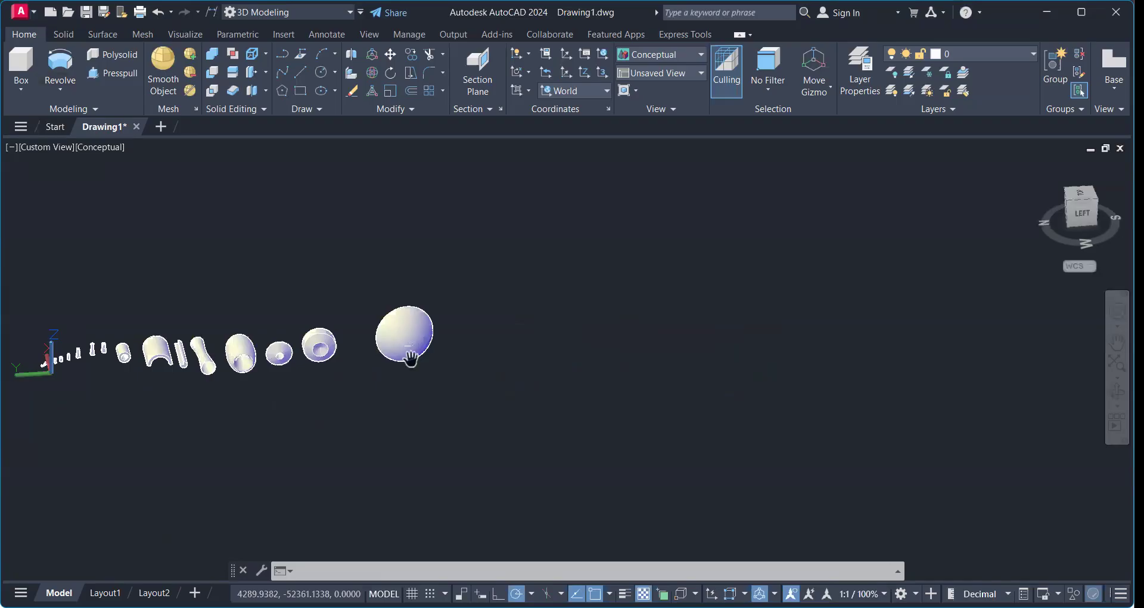
{"action": "scroll", "coordinate": [408, 350], "scroll_direction": "up", "scroll_amount": 2}
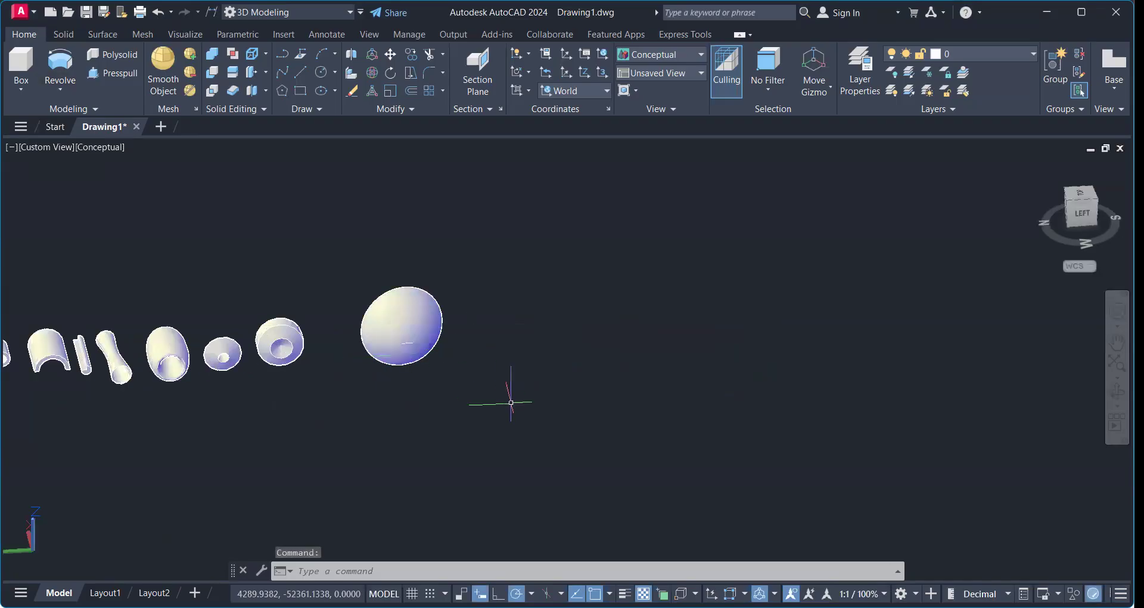
{"action": "type", "text": "SPL"}
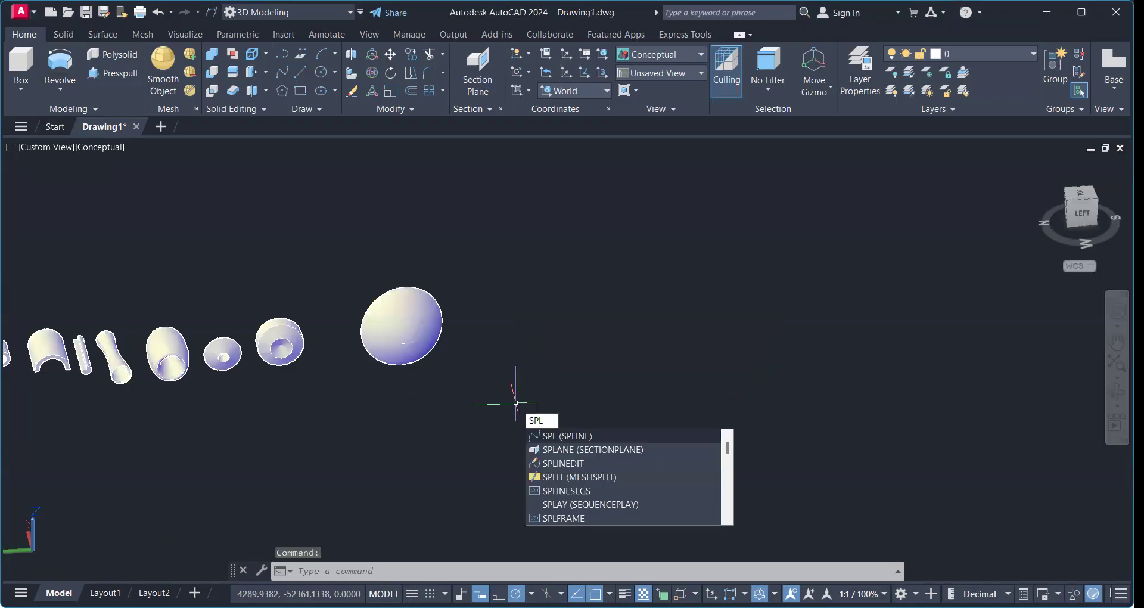
{"action": "key", "text": "Return"}
{"action": "left_click", "coordinate": [569, 366]}
{"action": "left_click", "coordinate": [640, 312]}
{"action": "left_click", "coordinate": [736, 320]}
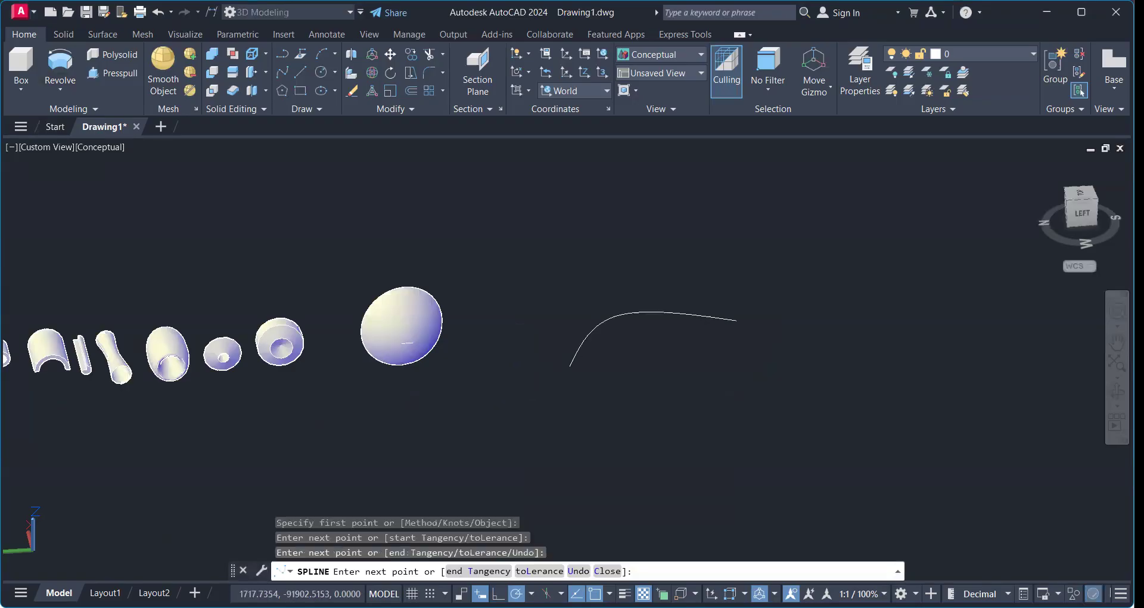
{"action": "key", "text": "Return"}
Draw a small circle centred on the lower endpoint of the new spline path
{"action": "scroll", "coordinate": [600, 335], "scroll_direction": "up", "scroll_amount": 10}
{"action": "scroll", "coordinate": [624, 349], "scroll_direction": "down", "scroll_amount": 11}
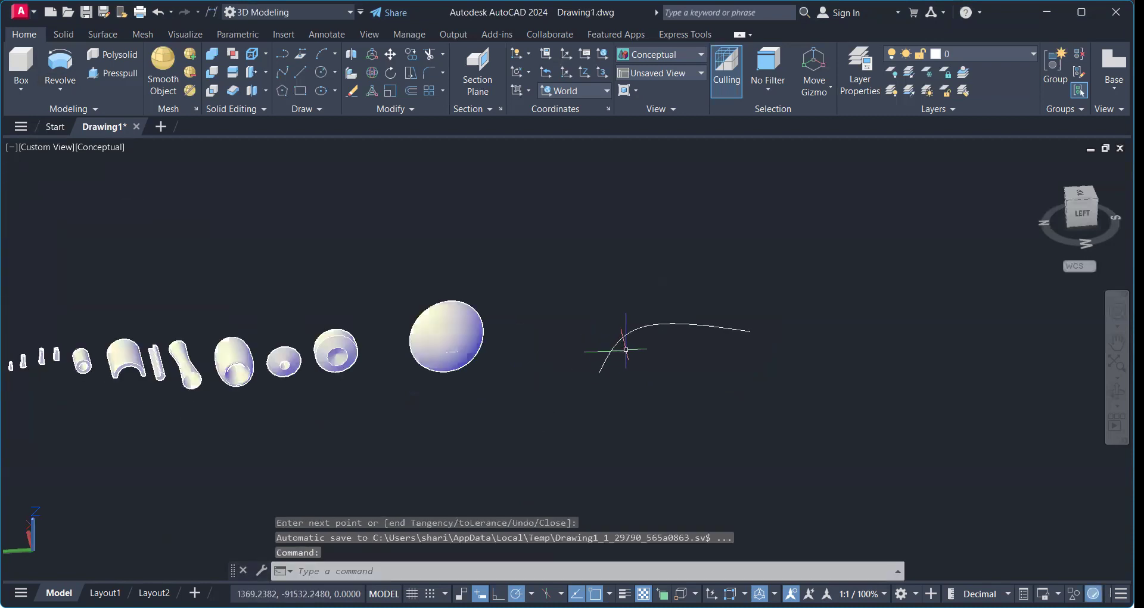
{"action": "scroll", "coordinate": [626, 350], "scroll_direction": "up", "scroll_amount": 3}
{"action": "middle_click_drag", "start_coordinate": [626, 349], "coordinate": [498, 350]}
{"action": "scroll", "coordinate": [505, 355], "scroll_direction": "up", "scroll_amount": 2}
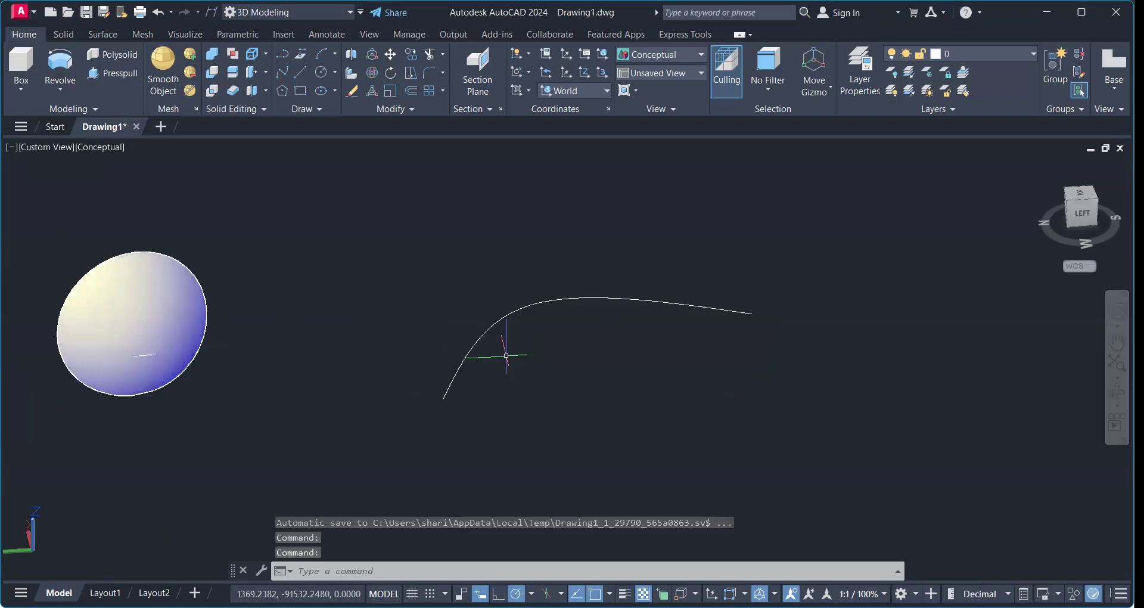
{"action": "type", "text": "c"}
{"action": "key", "text": "Return"}
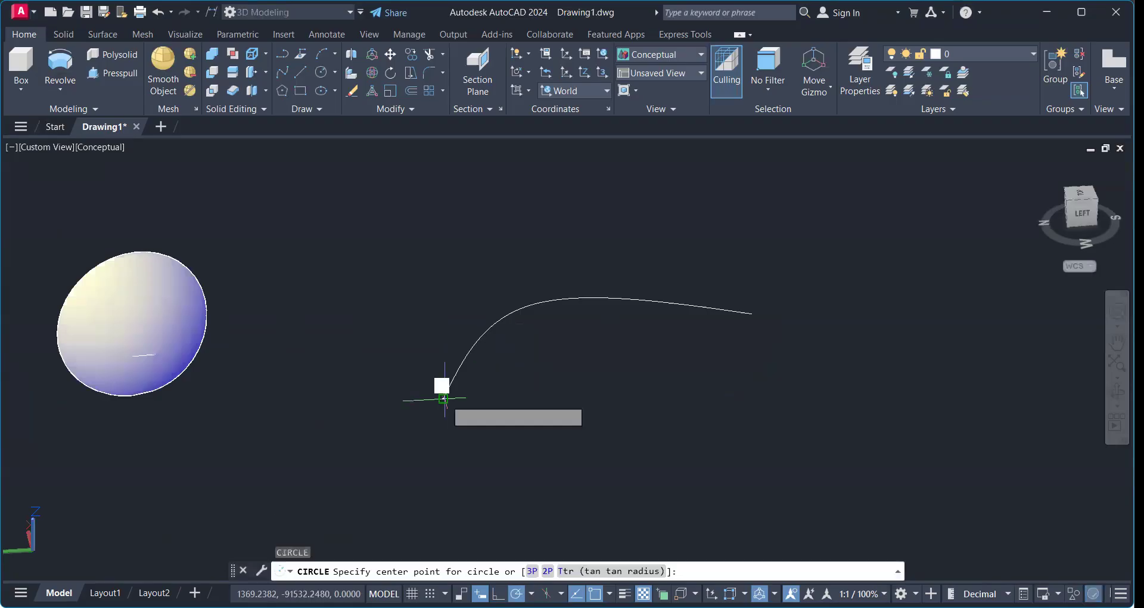
{"action": "left_click", "coordinate": [443, 398]}
{"action": "scroll", "coordinate": [443, 398], "scroll_direction": "up", "scroll_amount": 2}
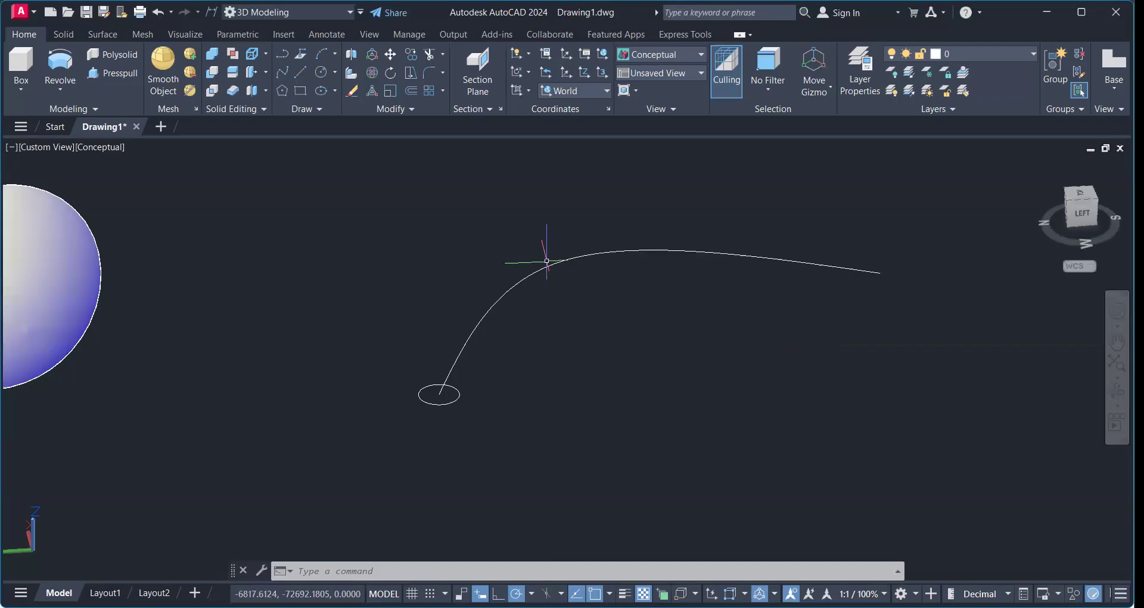
Sweep the small circle along the open three-point spline as a solid tube
{"action": "left_click", "coordinate": [60, 87]}
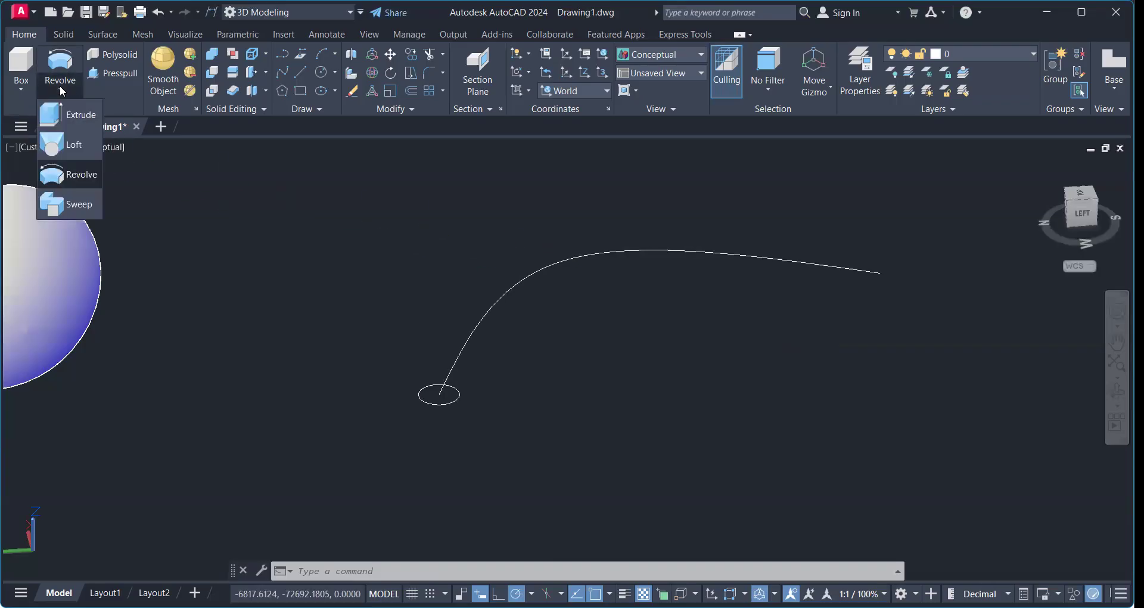
{"action": "left_click", "coordinate": [79, 203]}
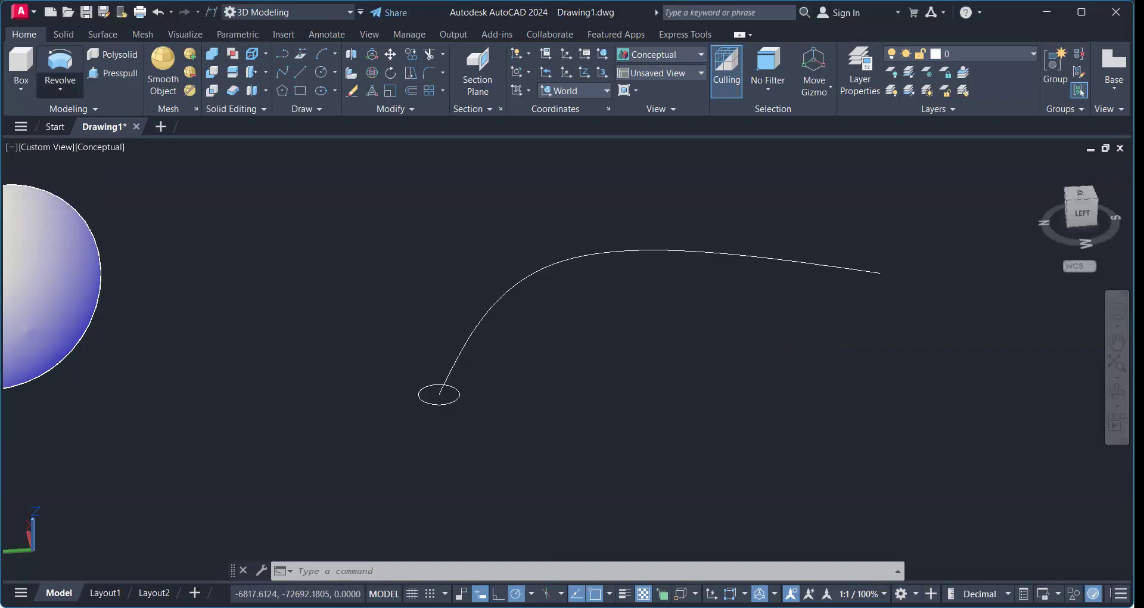
{"action": "left_click", "coordinate": [427, 402]}
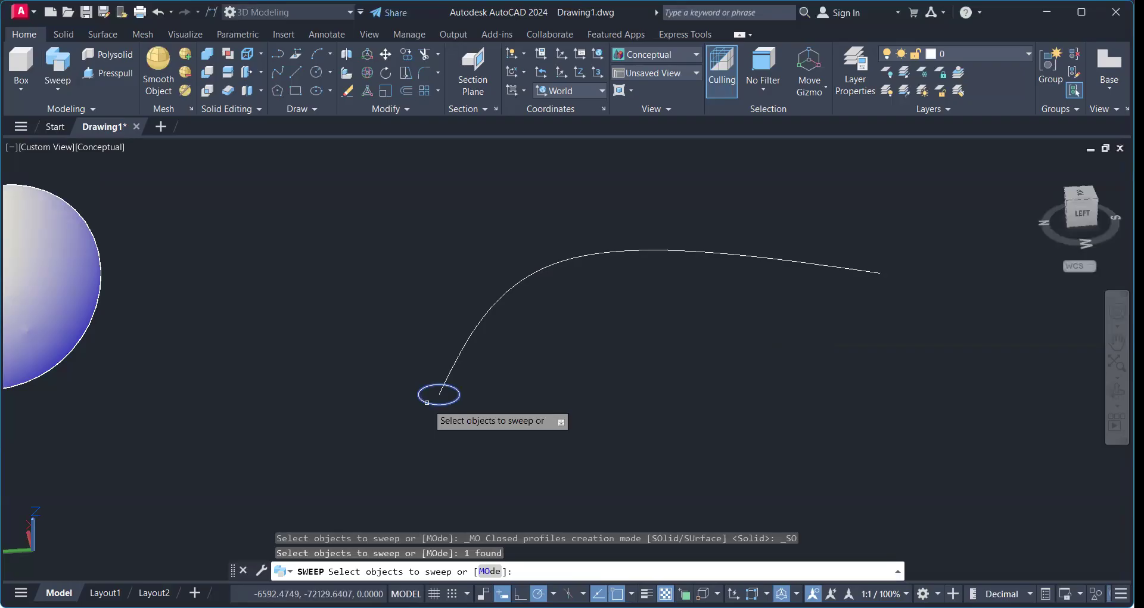
{"action": "key", "text": "Return"}
{"action": "left_click", "coordinate": [460, 352]}
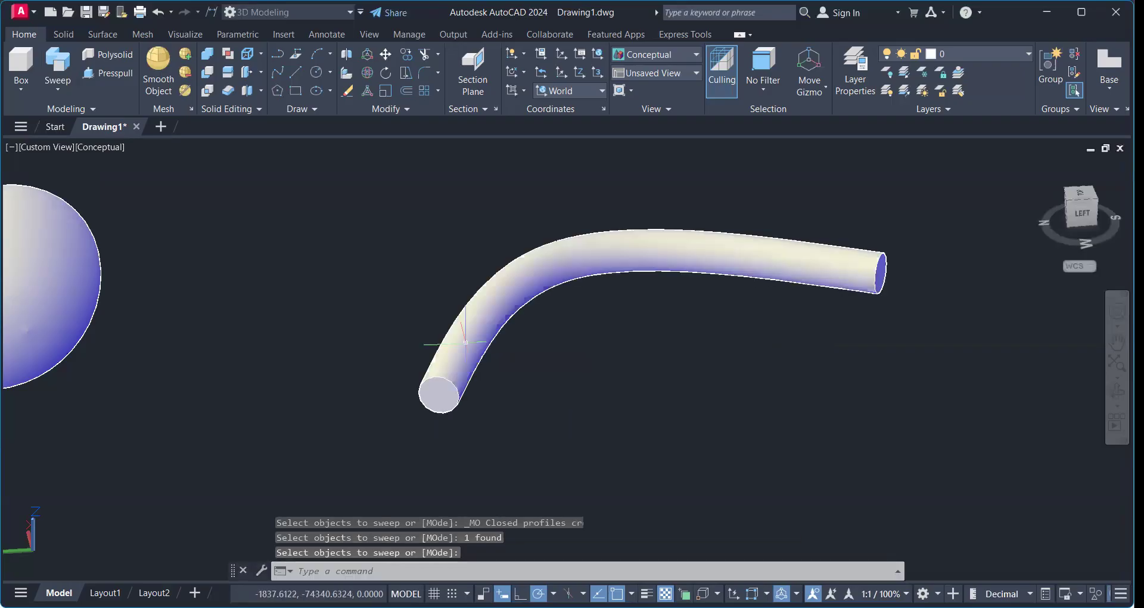
Examine the swept round tube and its end faces from several viewing angles
{"action": "scroll", "coordinate": [490, 396], "scroll_direction": "up", "scroll_amount": 2}
{"action": "scroll", "coordinate": [489, 396], "scroll_direction": "down", "scroll_amount": 2}
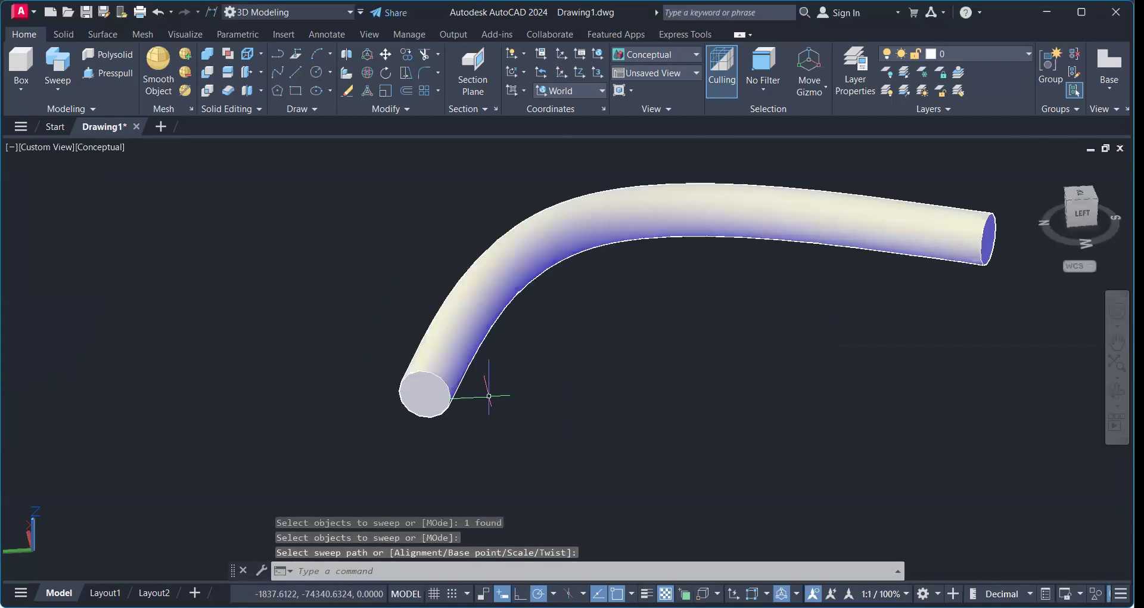
{"action": "mouse_move", "coordinate": [487, 393]}
{"action": "middle_mouse_down", "text": "shift"}
{"action": "mouse_move", "coordinate": [520, 356]}
{"action": "mouse_move", "coordinate": [572, 355]}
{"action": "mouse_move", "coordinate": [503, 378]}
{"action": "mouse_move", "coordinate": [314, 355]}
{"action": "mouse_move", "coordinate": [498, 358]}
{"action": "middle_mouse_up", "text": "shift"}
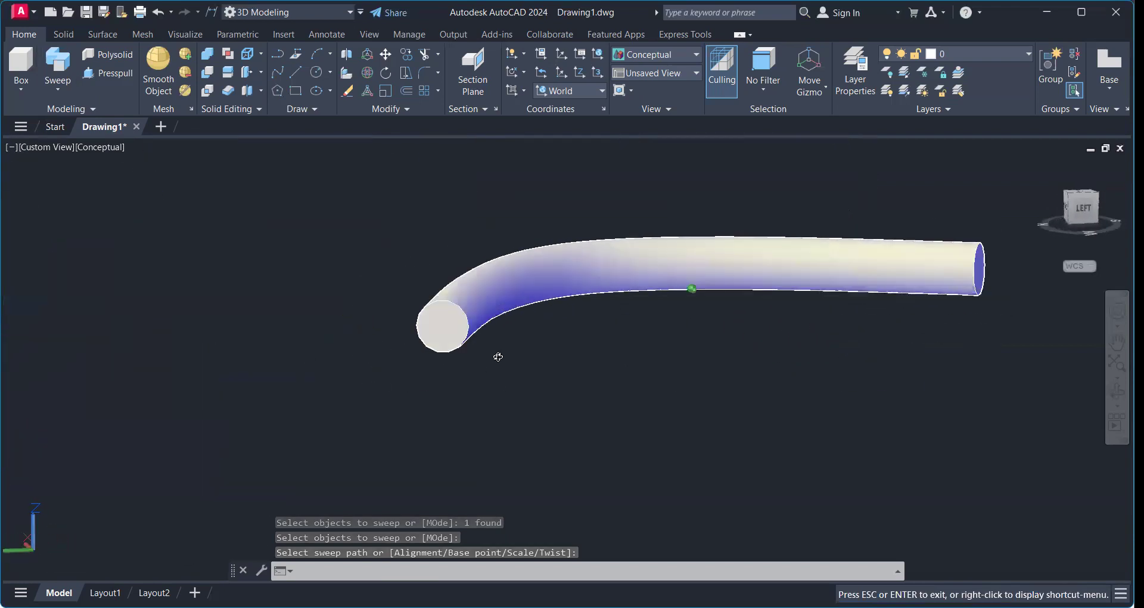
{"action": "key", "text": "Escape"}
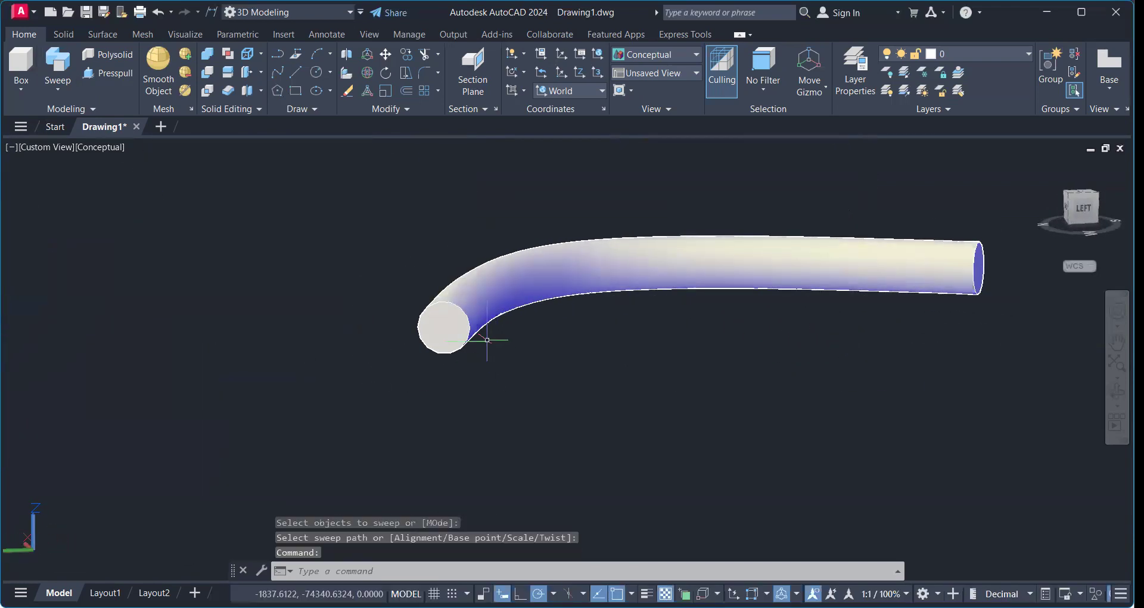
{"action": "scroll", "coordinate": [485, 334], "scroll_direction": "up", "scroll_amount": 2}
{"action": "scroll", "coordinate": [513, 340], "scroll_direction": "down", "scroll_amount": 5}
{"action": "middle_click_drag", "start_coordinate": [506, 361], "coordinate": [507, 416], "text": "shift"}
{"action": "scroll", "coordinate": [580, 270], "scroll_direction": "up", "scroll_amount": 2}
{"action": "middle_click_drag", "start_coordinate": [580, 271], "coordinate": [413, 306]}
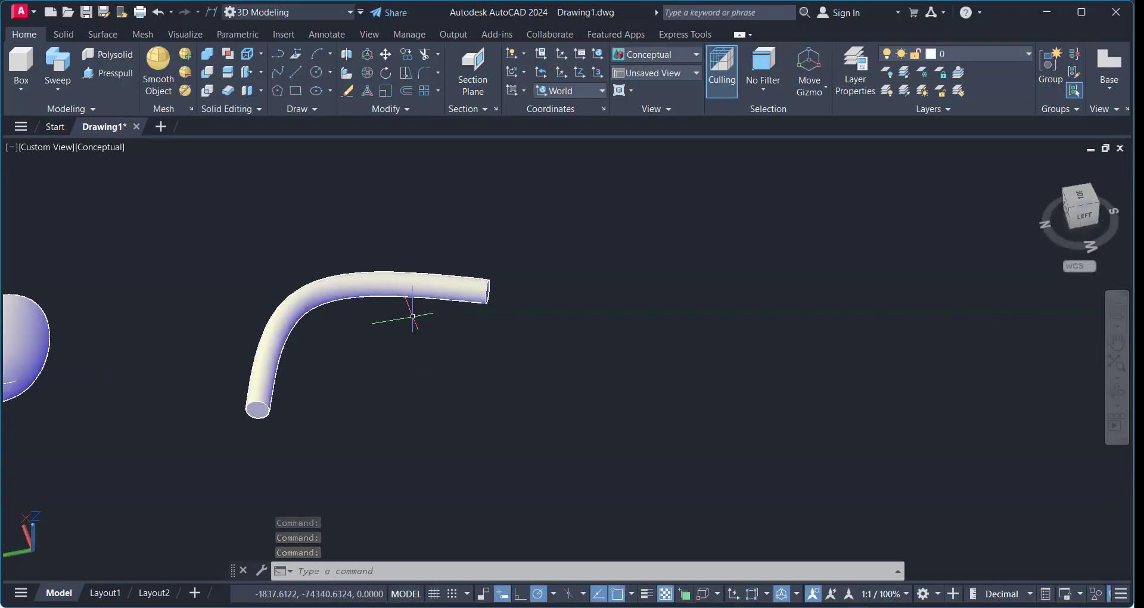
Draw an open, wavy four-point spline as a new path in the empty area beyond the swept round tube
{"action": "scroll", "coordinate": [377, 349], "scroll_direction": "up", "scroll_amount": 2}
{"action": "scroll", "coordinate": [377, 350], "scroll_direction": "down", "scroll_amount": 5}
{"action": "middle_click_drag", "start_coordinate": [378, 349], "coordinate": [283, 306]}
{"action": "scroll", "coordinate": [239, 391], "scroll_direction": "up", "scroll_amount": 2}
{"action": "scroll", "coordinate": [239, 390], "scroll_direction": "up", "scroll_amount": 2}
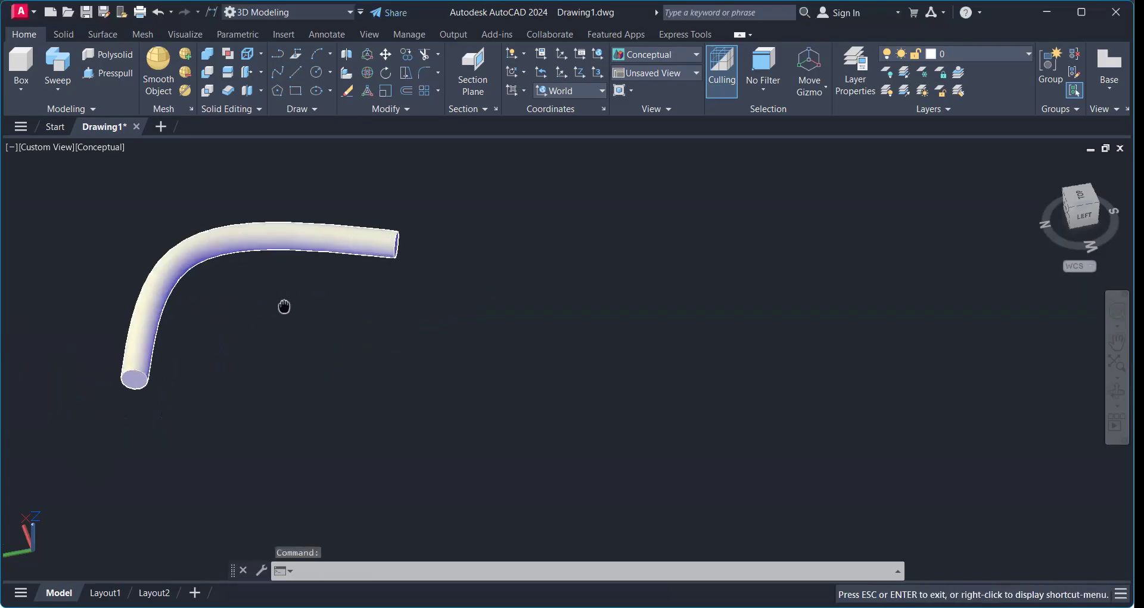
{"action": "type", "text": "spl"}
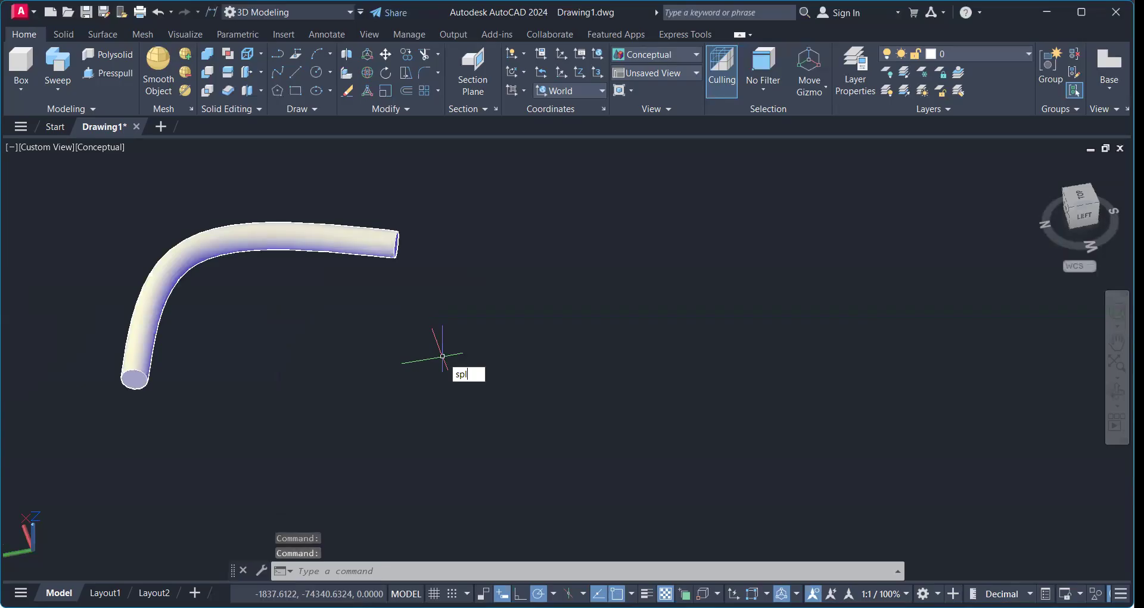
{"action": "key", "text": "Return"}
{"action": "left_click", "coordinate": [482, 376]}
{"action": "left_click", "coordinate": [601, 305]}
{"action": "left_click", "coordinate": [755, 384]}
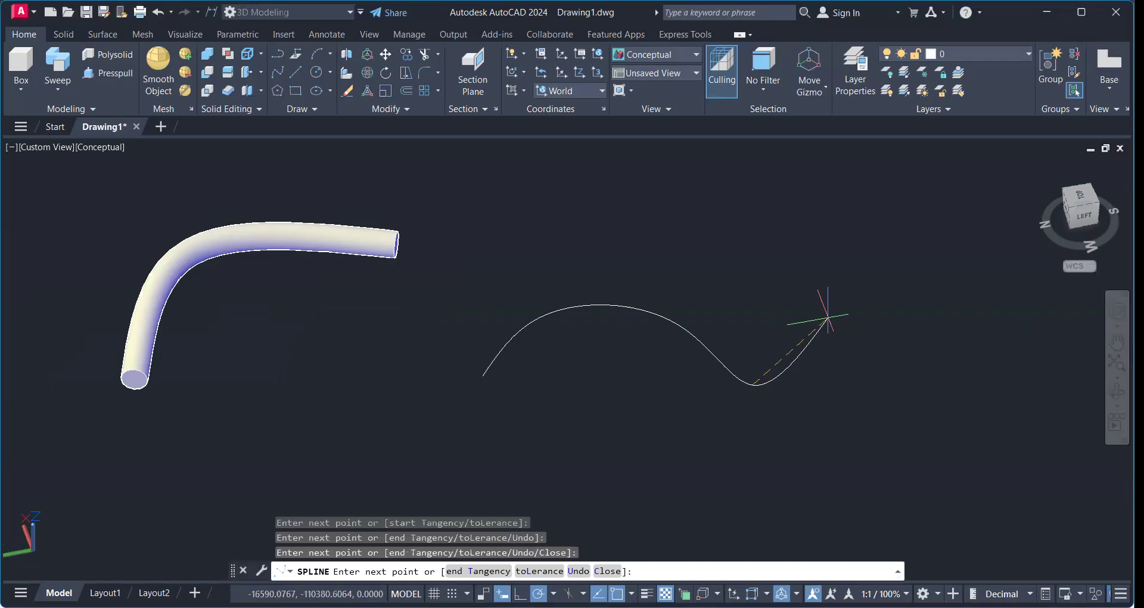
{"action": "left_click", "coordinate": [828, 318]}
{"action": "key", "text": "Return"}
{"action": "scroll", "coordinate": [506, 360], "scroll_direction": "up", "scroll_amount": 3}
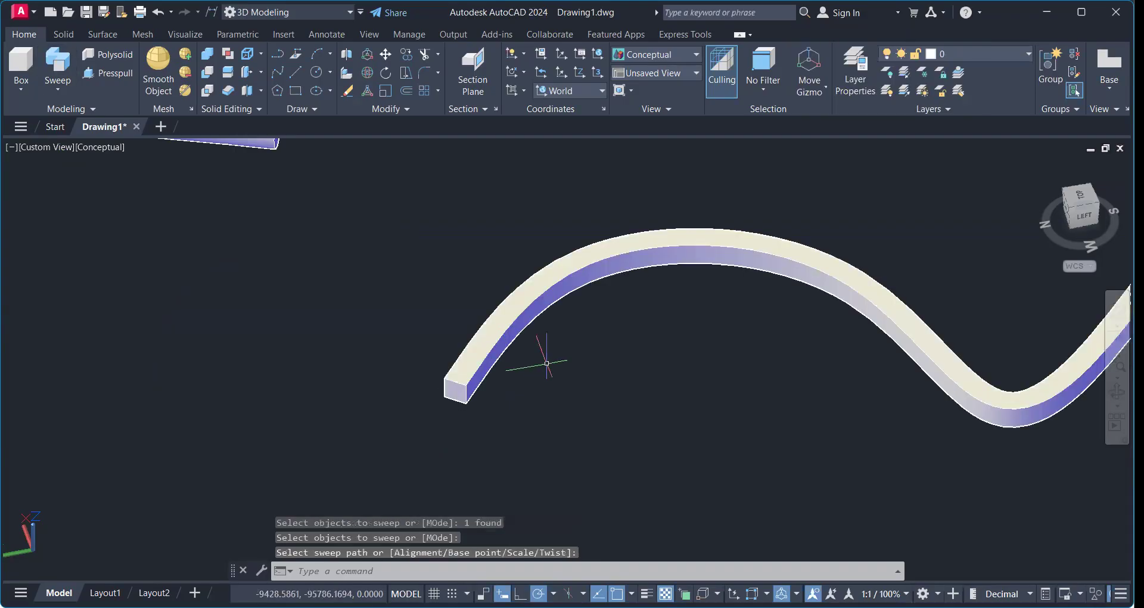
Examine the wavy square-section sweep up close and from other angles, along with the neighbouring models in the row
{"action": "scroll", "coordinate": [536, 357], "scroll_direction": "up", "scroll_amount": 3}
{"action": "scroll", "coordinate": [646, 383], "scroll_direction": "down", "scroll_amount": 5}
{"action": "middle_click_drag", "start_coordinate": [692, 376], "coordinate": [506, 425]}
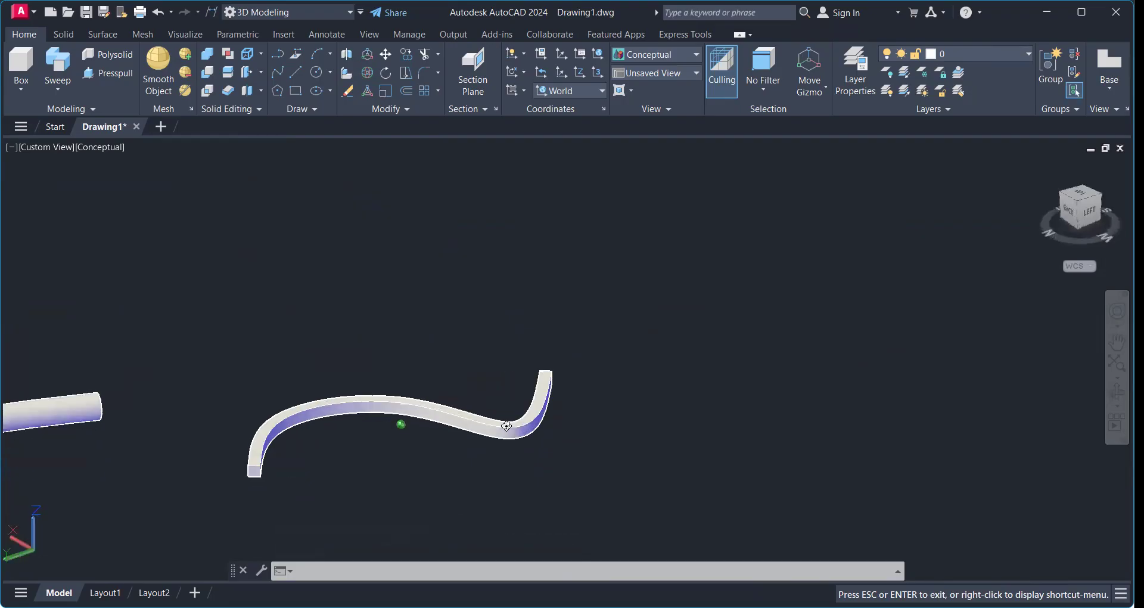
{"action": "scroll", "coordinate": [407, 423], "scroll_direction": "up", "scroll_amount": 3}
{"action": "mouse_move", "coordinate": [344, 422]}
{"action": "middle_mouse_down", "text": "shift"}
{"action": "mouse_move", "coordinate": [455, 397]}
{"action": "mouse_move", "coordinate": [351, 420]}
{"action": "middle_mouse_up", "text": "shift"}
{"action": "scroll", "coordinate": [351, 421], "scroll_direction": "down", "scroll_amount": 5}
{"action": "scroll", "coordinate": [351, 421], "scroll_direction": "up", "scroll_amount": 3}
{"action": "scroll", "coordinate": [184, 437], "scroll_direction": "down", "scroll_amount": 4}
{"action": "middle_click_drag", "start_coordinate": [54, 465], "coordinate": [301, 459]}
{"action": "scroll", "coordinate": [171, 445], "scroll_direction": "down", "scroll_amount": 2}
{"action": "scroll", "coordinate": [276, 424], "scroll_direction": "up", "scroll_amount": 8}
{"action": "scroll", "coordinate": [343, 408], "scroll_direction": "down", "scroll_amount": 4}
{"action": "middle_click_drag", "start_coordinate": [343, 408], "coordinate": [255, 404]}
{"action": "scroll", "coordinate": [248, 401], "scroll_direction": "up", "scroll_amount": 4}
{"action": "scroll", "coordinate": [248, 401], "scroll_direction": "down", "scroll_amount": 4}
{"action": "scroll", "coordinate": [248, 402], "scroll_direction": "down", "scroll_amount": 4}
{"action": "middle_click_drag", "start_coordinate": [186, 412], "coordinate": [367, 375]}
{"action": "scroll", "coordinate": [245, 432], "scroll_direction": "up", "scroll_amount": 4}
{"action": "middle_click_drag", "start_coordinate": [276, 417], "coordinate": [147, 431]}
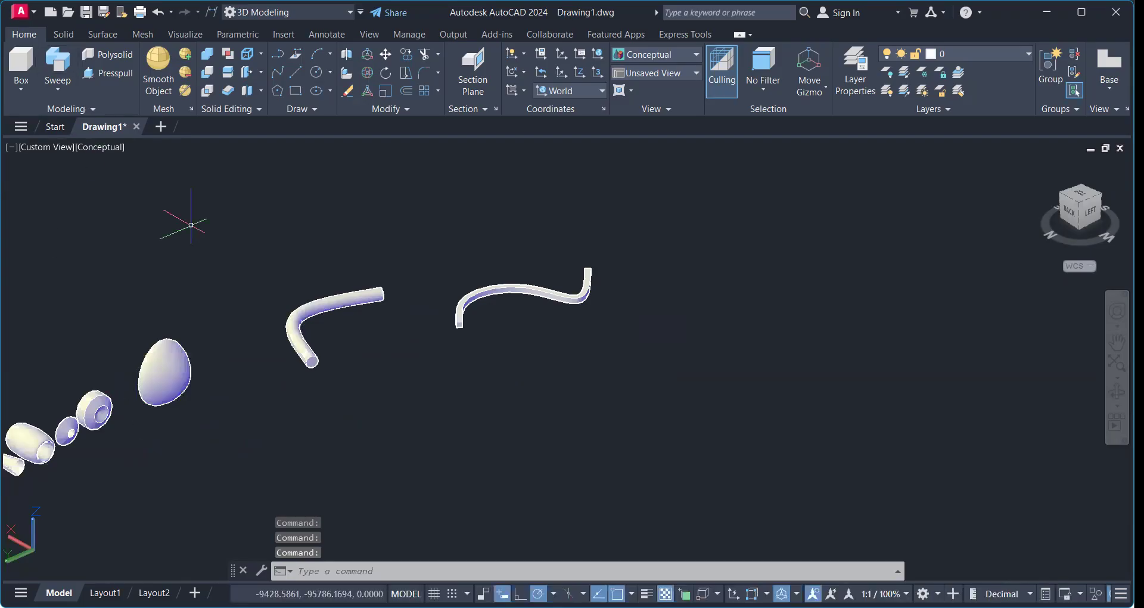
Draw a tapered helix beyond the square-section sweep with base radius 100, top radius 50 and height about 200
{"action": "middle_click_drag", "start_coordinate": [651, 325], "coordinate": [437, 356]}
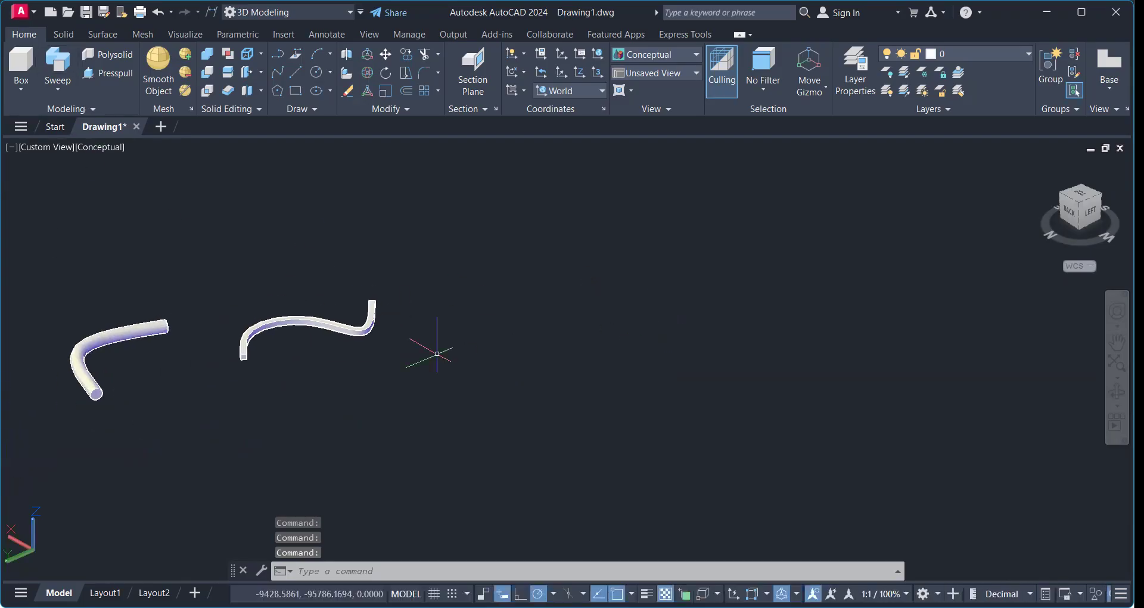
{"action": "type", "text": "HELI"}
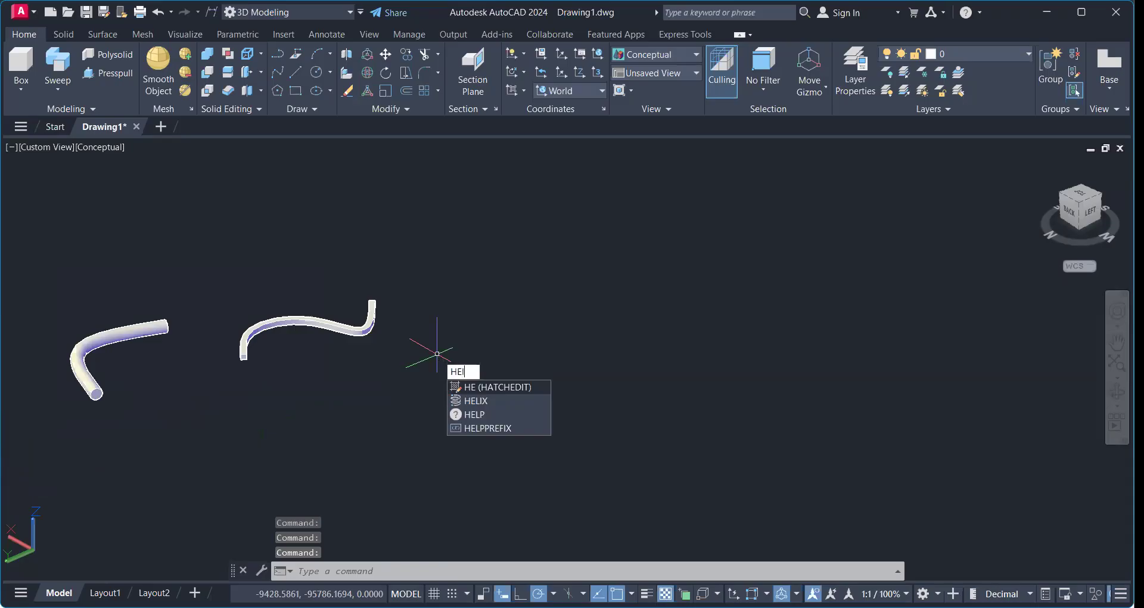
{"action": "type", "text": "X"}
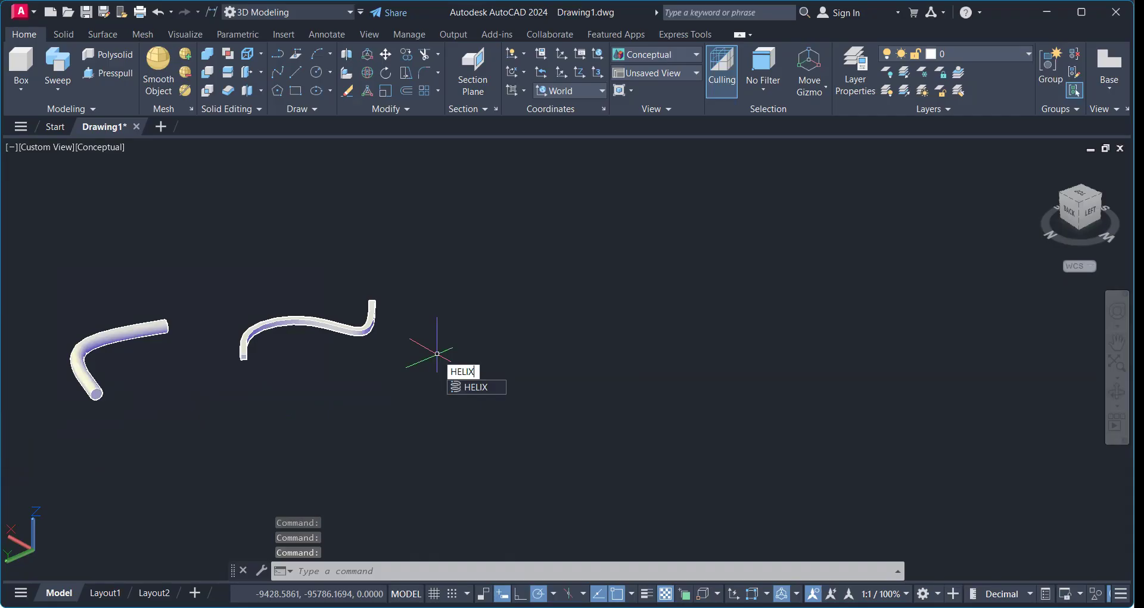
{"action": "key", "text": "Return"}
{"action": "left_click", "coordinate": [555, 365]}
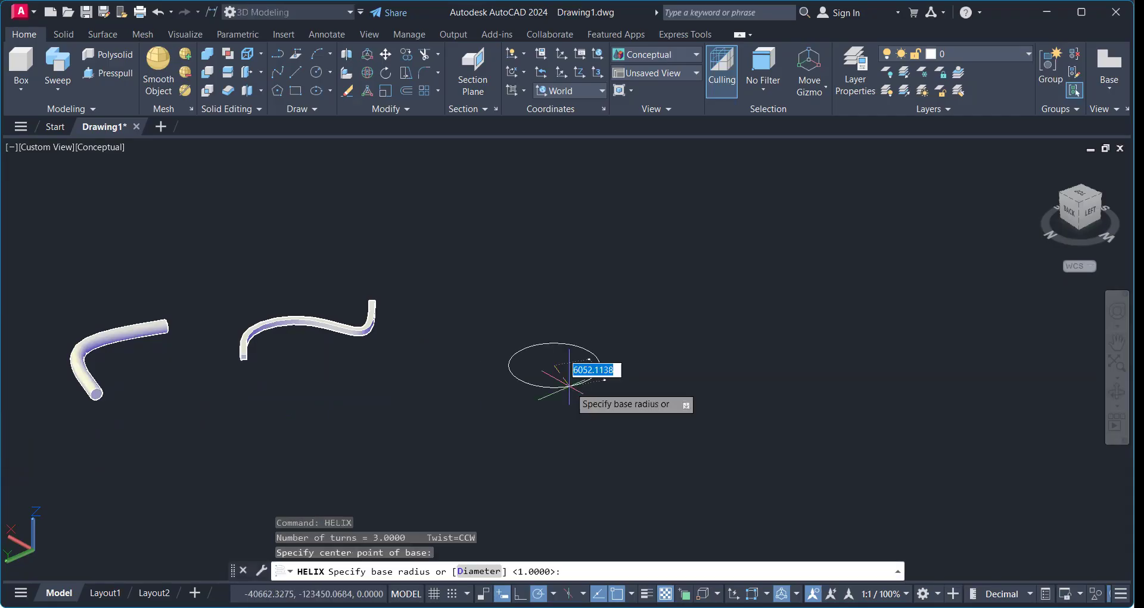
{"action": "type", "text": "100"}
{"action": "key", "text": "Return"}
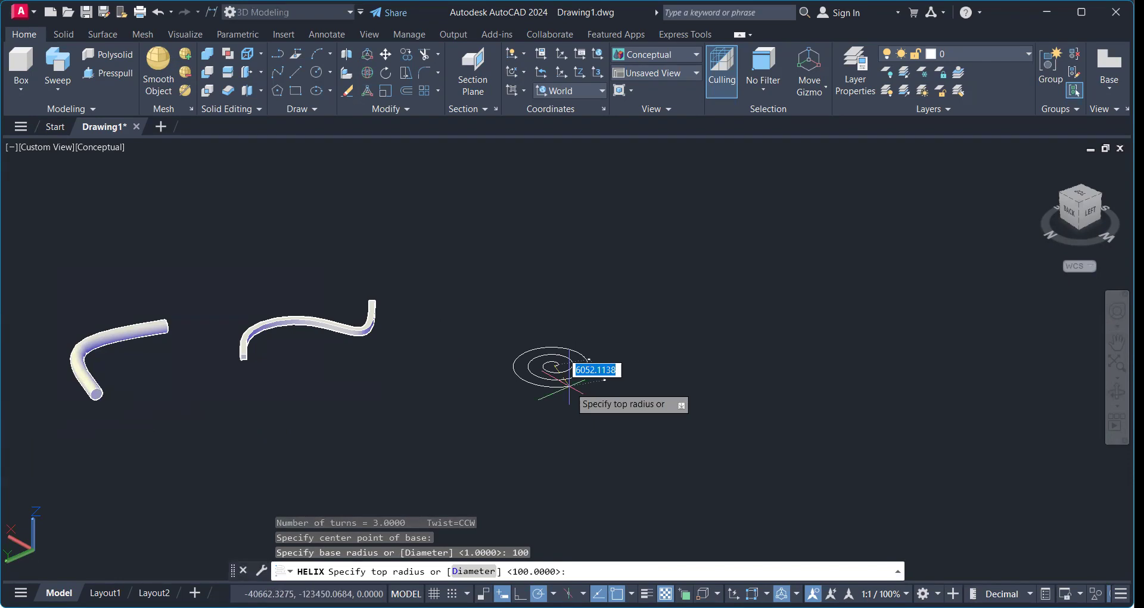
{"action": "type", "text": "50"}
{"action": "key", "text": "Return"}
{"action": "left_click", "coordinate": [370, 366]}
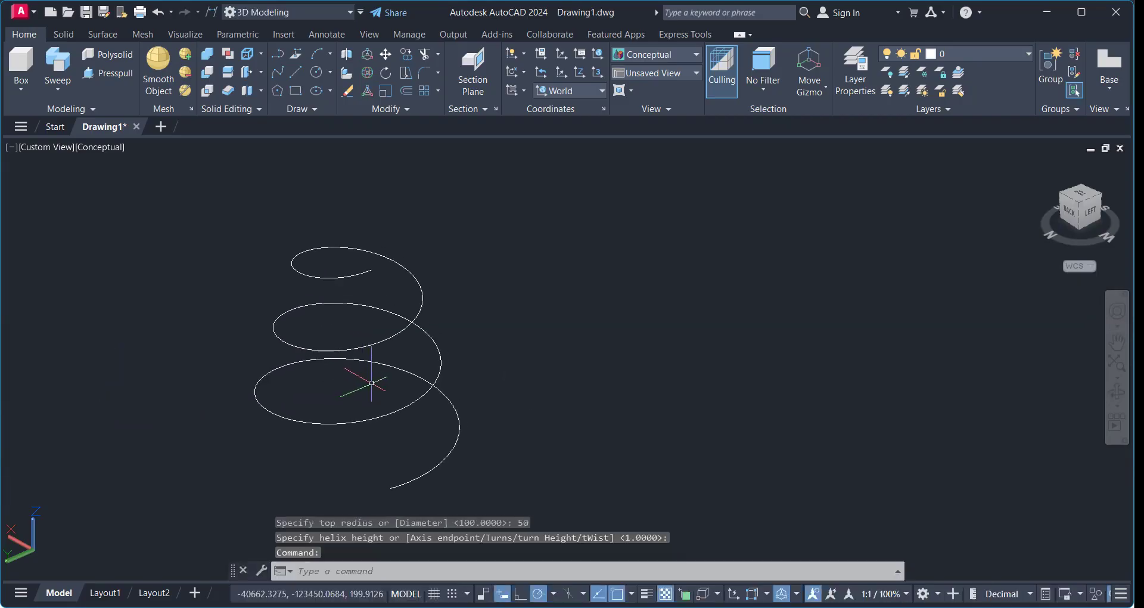
Draw a second, wider tapered helix beside the first, with base radius about 149 and height about 226
{"action": "key", "text": "Return"}
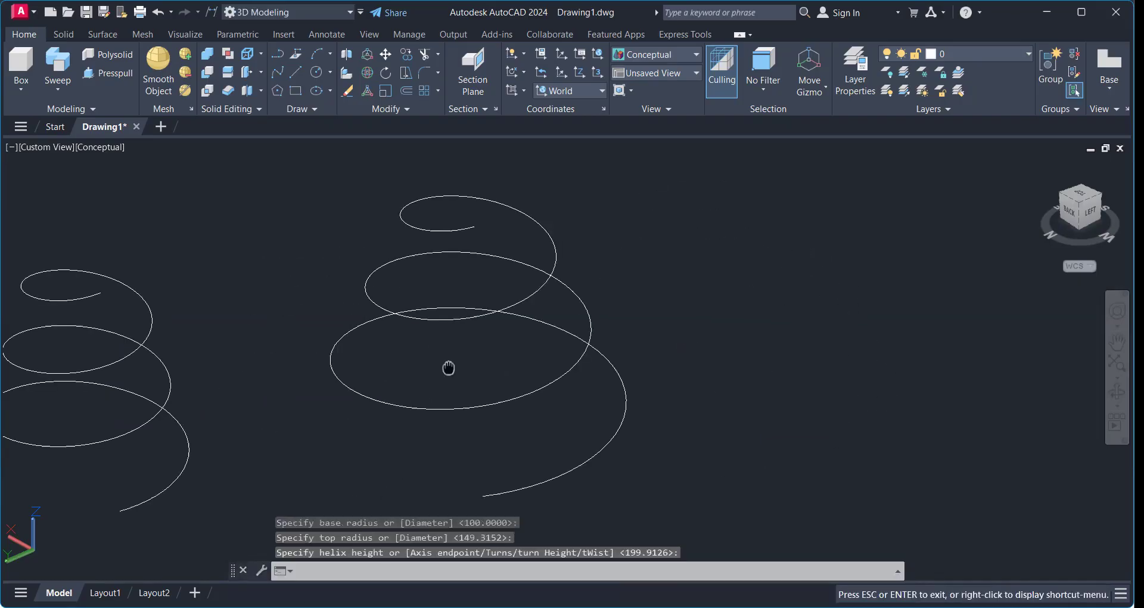
{"action": "key", "text": "Return"}
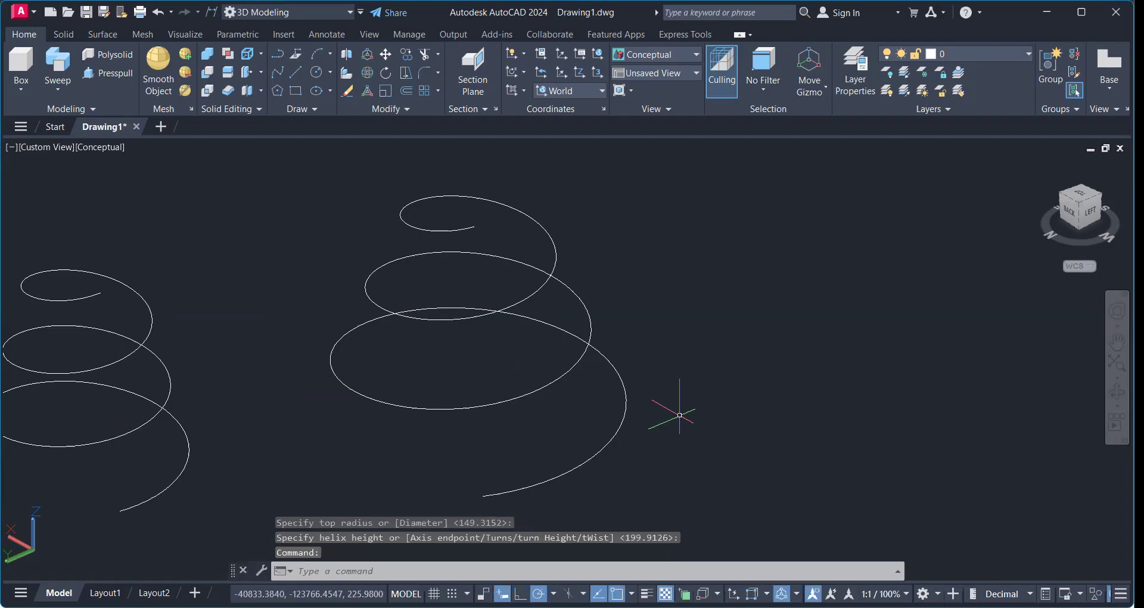
Draw a third, cylindrical helix beyond the tapered ones with base and top radius 100 and height about 202
{"action": "key", "text": "Return"}
{"action": "left_click", "coordinate": [951, 392]}
{"action": "type", "text": "100"}
{"action": "key", "text": "Return"}
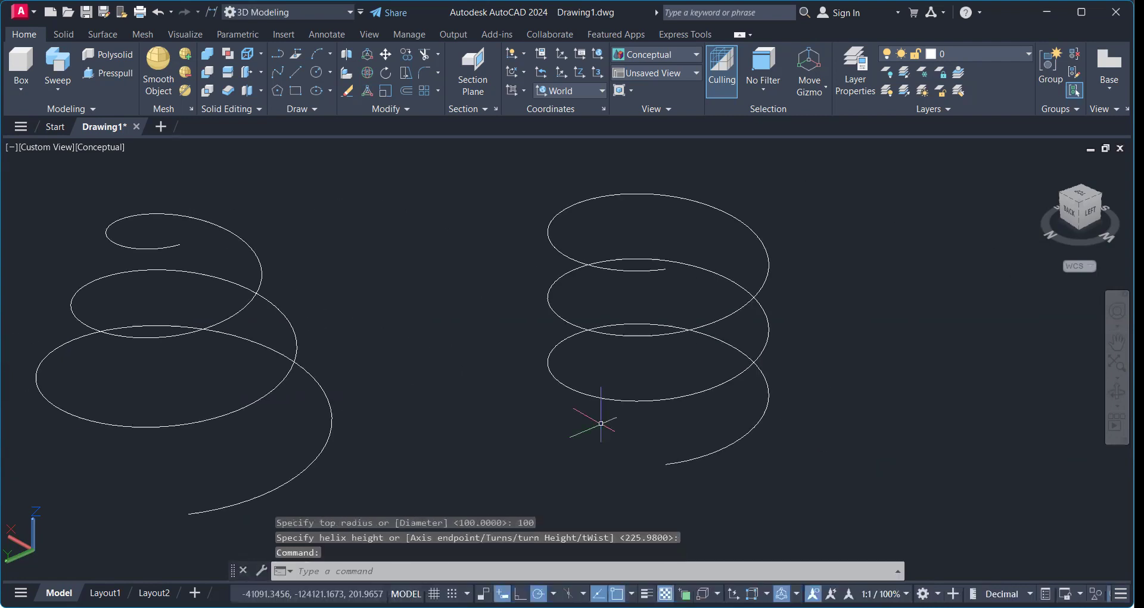
{"action": "scroll", "coordinate": [600, 421], "scroll_direction": "down", "scroll_amount": 3}
{"action": "scroll", "coordinate": [620, 439], "scroll_direction": "up", "scroll_amount": 2}
{"action": "middle_click_drag", "start_coordinate": [621, 440], "coordinate": [628, 404]}
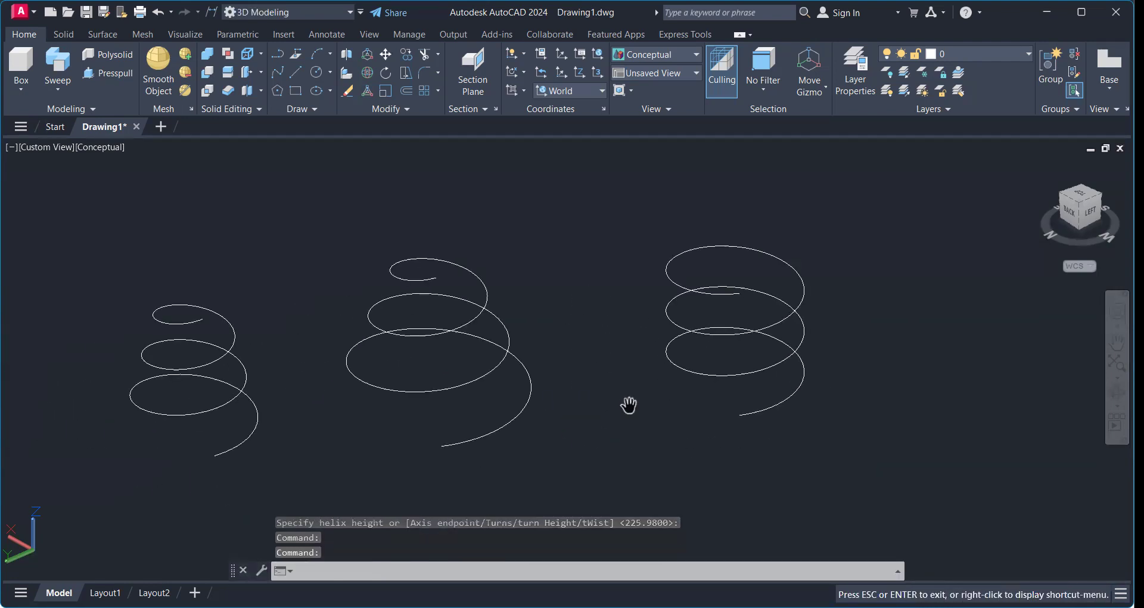
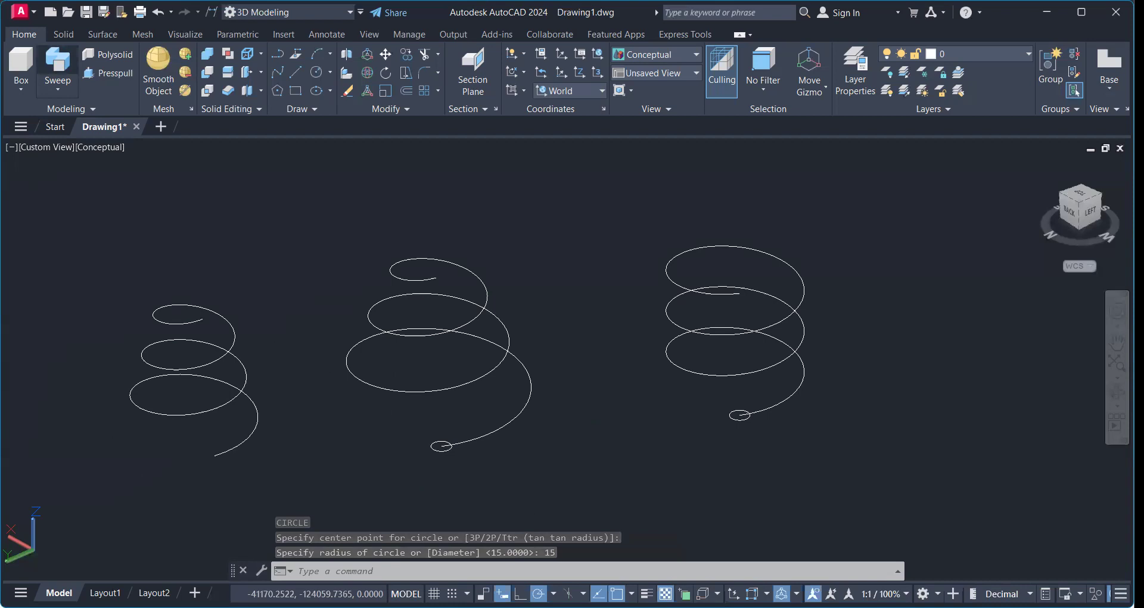
Sweep the circle at the wider tapered helix's lower end along that helix as a solid coil
{"action": "left_click", "coordinate": [57, 66]}
{"action": "left_click", "coordinate": [442, 441]}
{"action": "key", "text": "Return"}
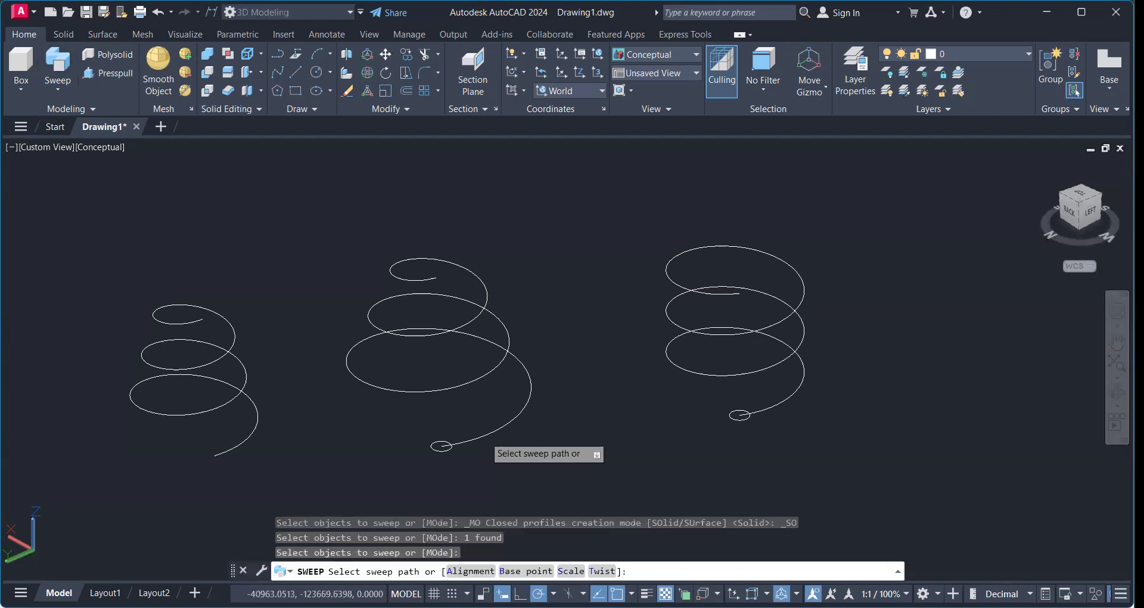
{"action": "left_click", "coordinate": [474, 441]}
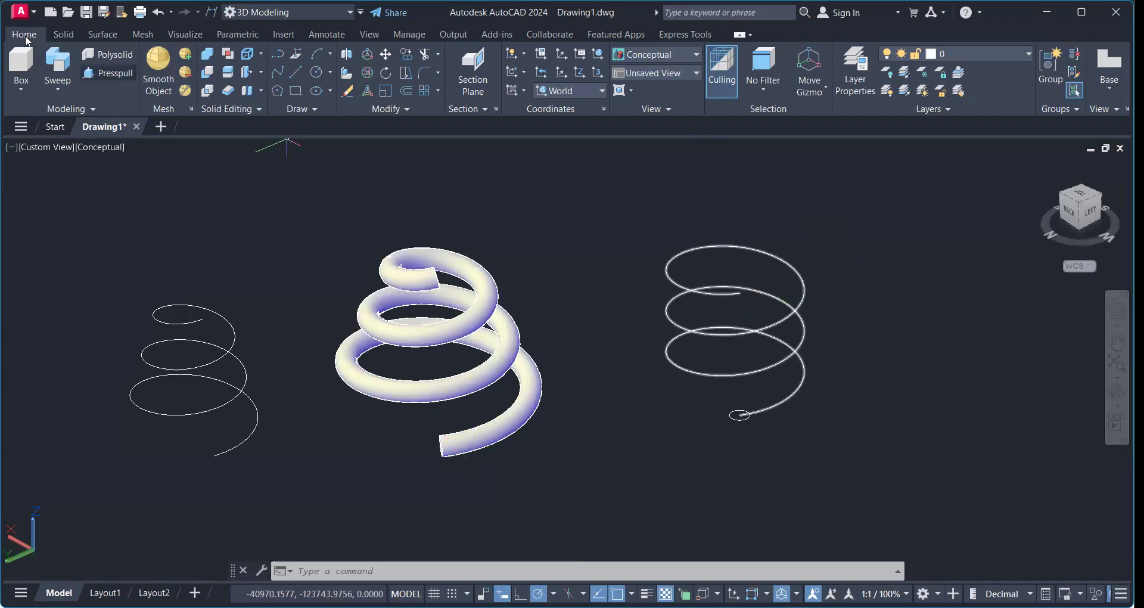
Sweep the circle at the cylindrical helix's lower end along that helix to form a solid spring
{"action": "left_click", "coordinate": [58, 65]}
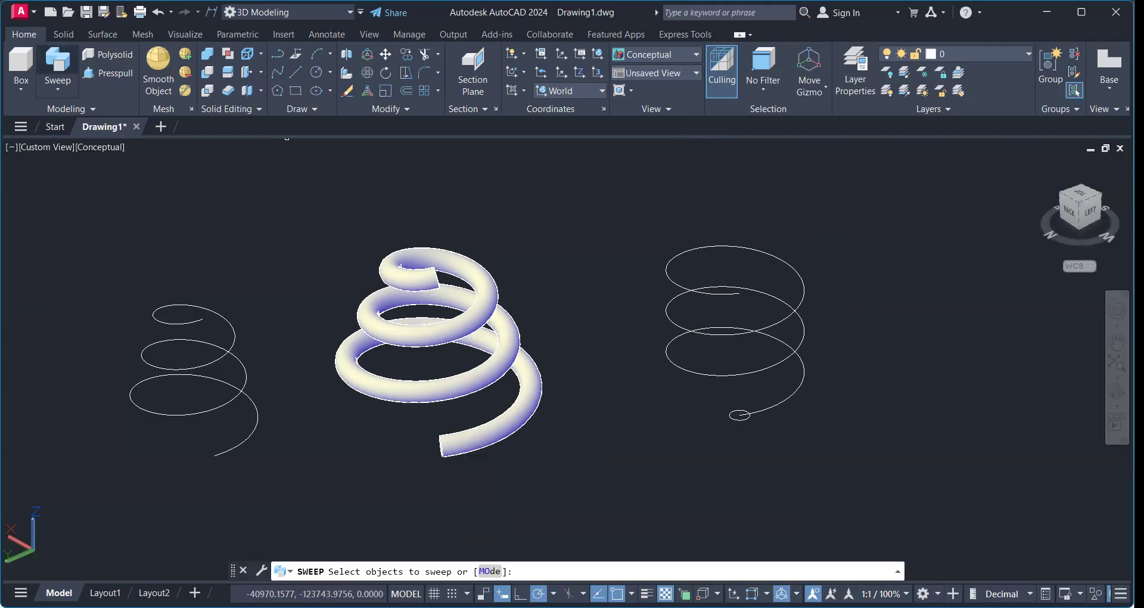
{"action": "left_click", "coordinate": [749, 415]}
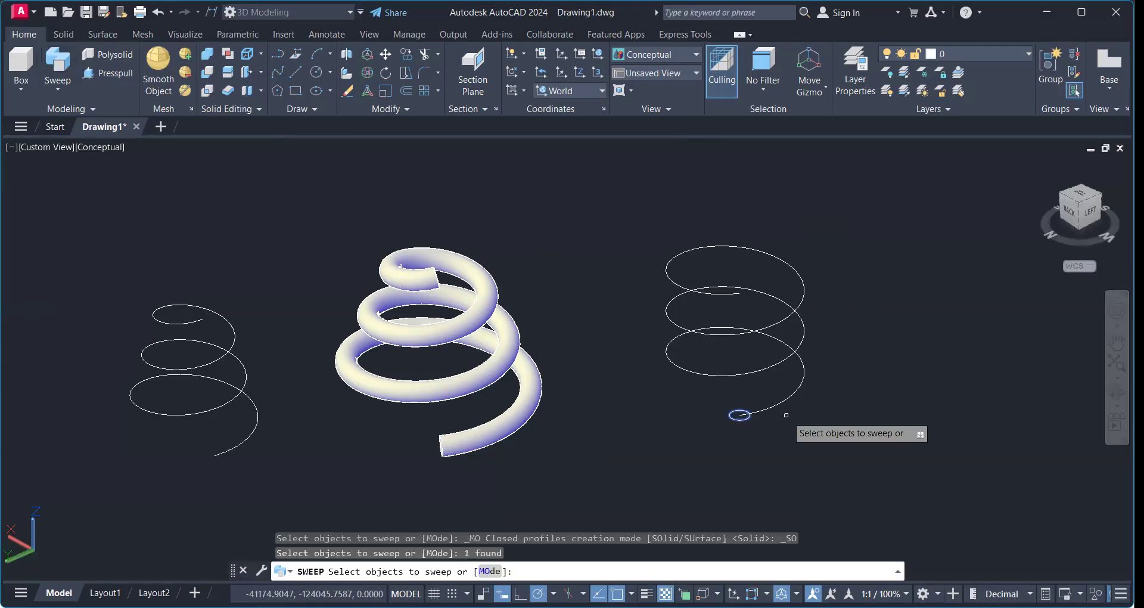
{"action": "key", "text": "Return"}
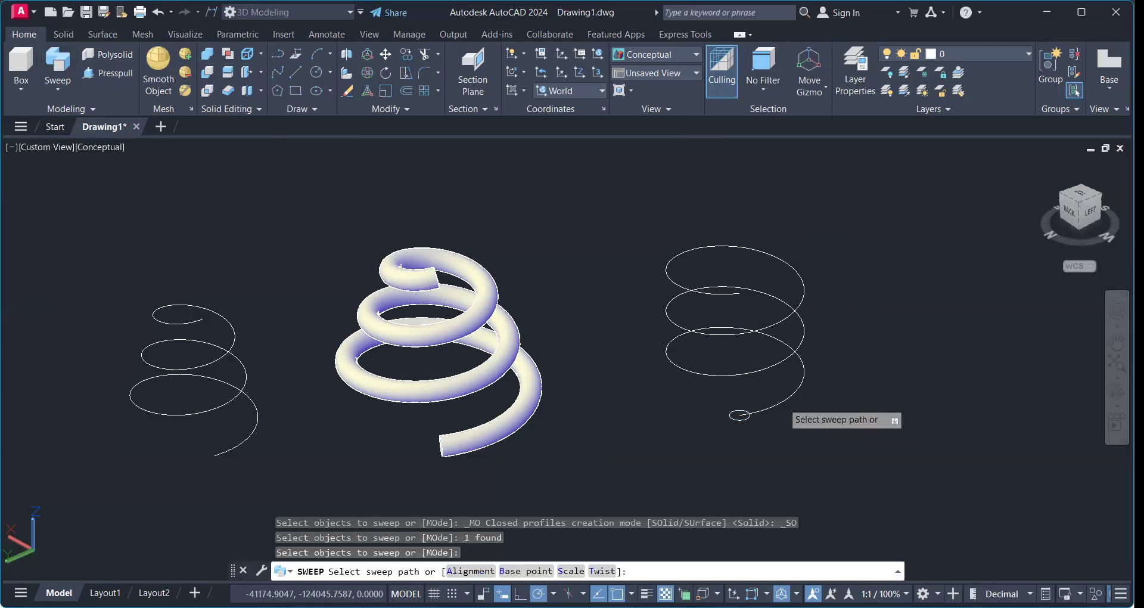
{"action": "left_click", "coordinate": [793, 395]}
Examine the swept tapered coil and cylindrical spring from different distances and viewing angles
{"action": "scroll", "coordinate": [766, 326], "scroll_direction": "down", "scroll_amount": 3}
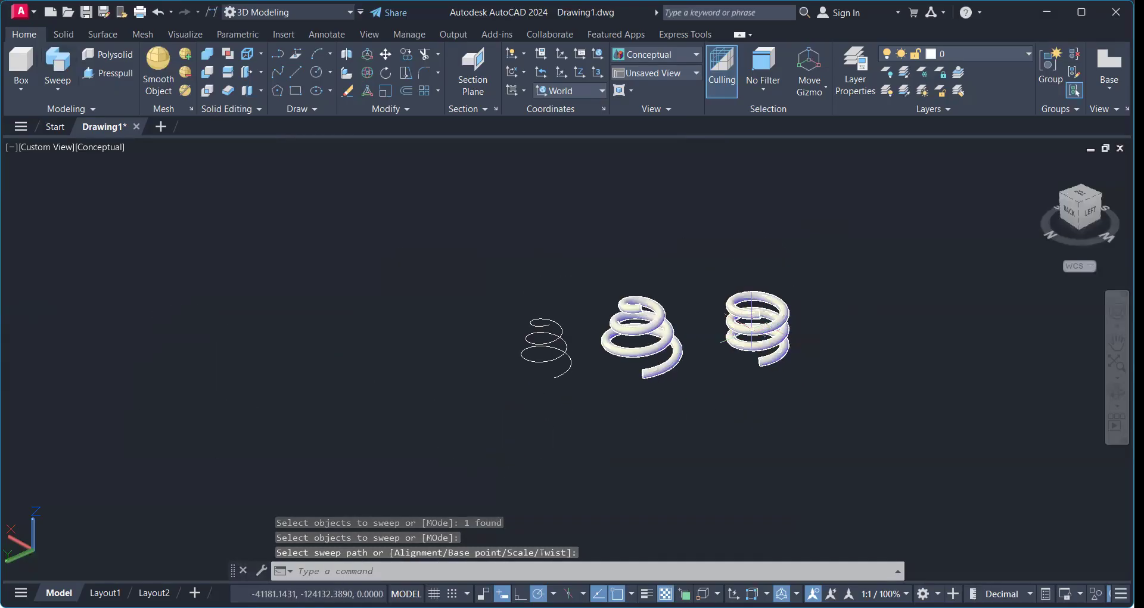
{"action": "scroll", "coordinate": [612, 316], "scroll_direction": "up", "scroll_amount": 3}
{"action": "scroll", "coordinate": [664, 326], "scroll_direction": "down", "scroll_amount": 4}
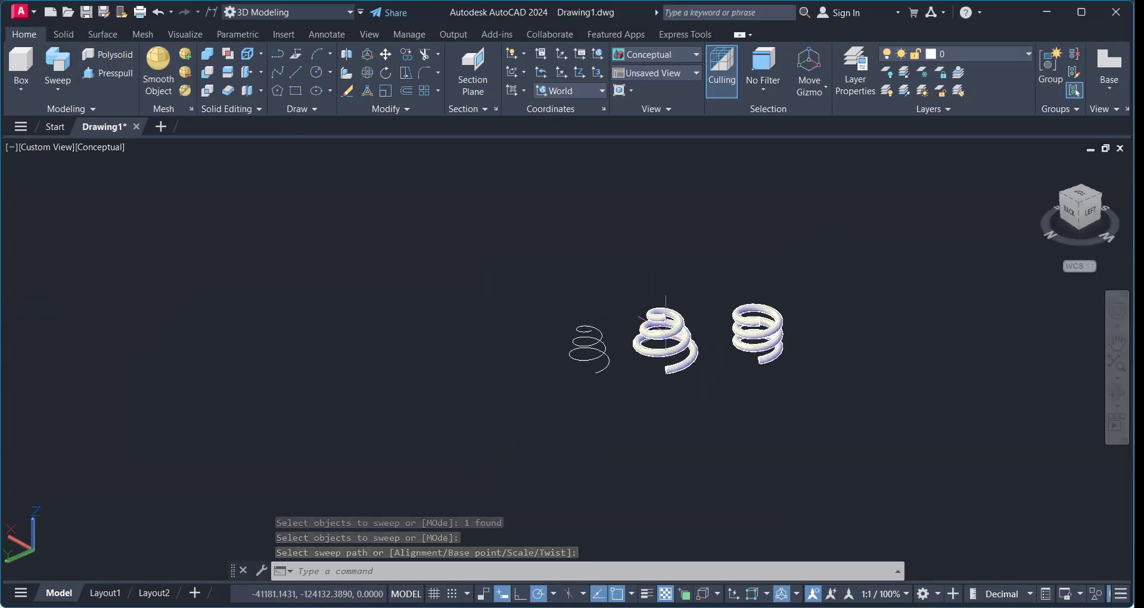
{"action": "scroll", "coordinate": [761, 333], "scroll_direction": "up", "scroll_amount": 6}
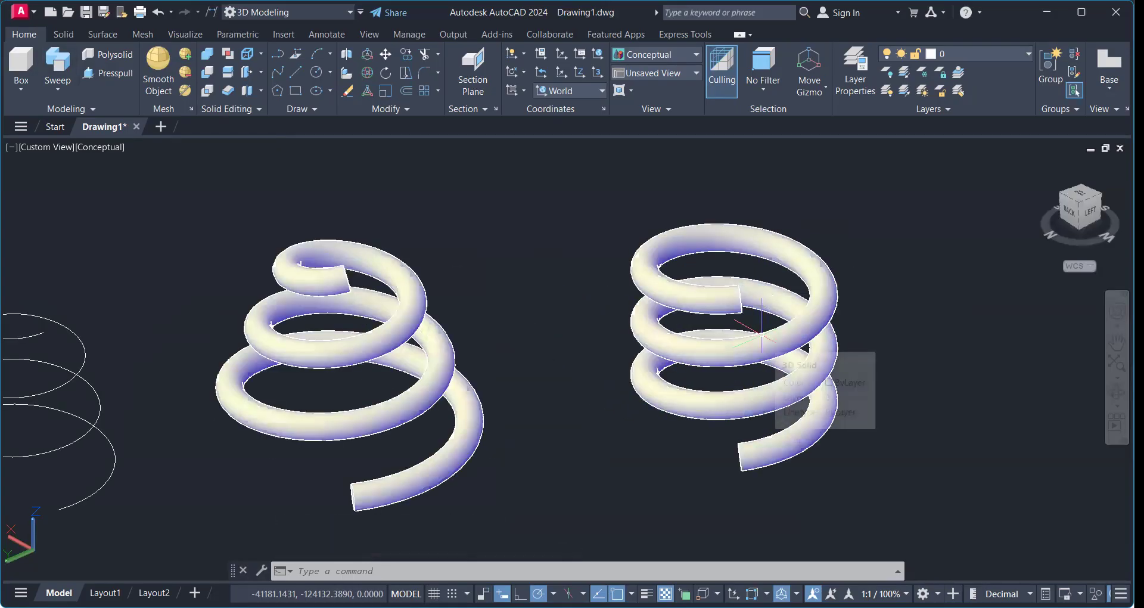
{"action": "mouse_move", "coordinate": [761, 334]}
{"action": "middle_mouse_down", "text": "shift"}
{"action": "mouse_move", "coordinate": [805, 306]}
{"action": "mouse_move", "coordinate": [847, 302]}
{"action": "mouse_move", "coordinate": [702, 327]}
{"action": "mouse_move", "coordinate": [568, 332]}
{"action": "mouse_move", "coordinate": [632, 334]}
{"action": "mouse_move", "coordinate": [669, 365]}
{"action": "mouse_move", "coordinate": [703, 343]}
{"action": "mouse_move", "coordinate": [777, 339]}
{"action": "middle_mouse_up", "text": "shift"}
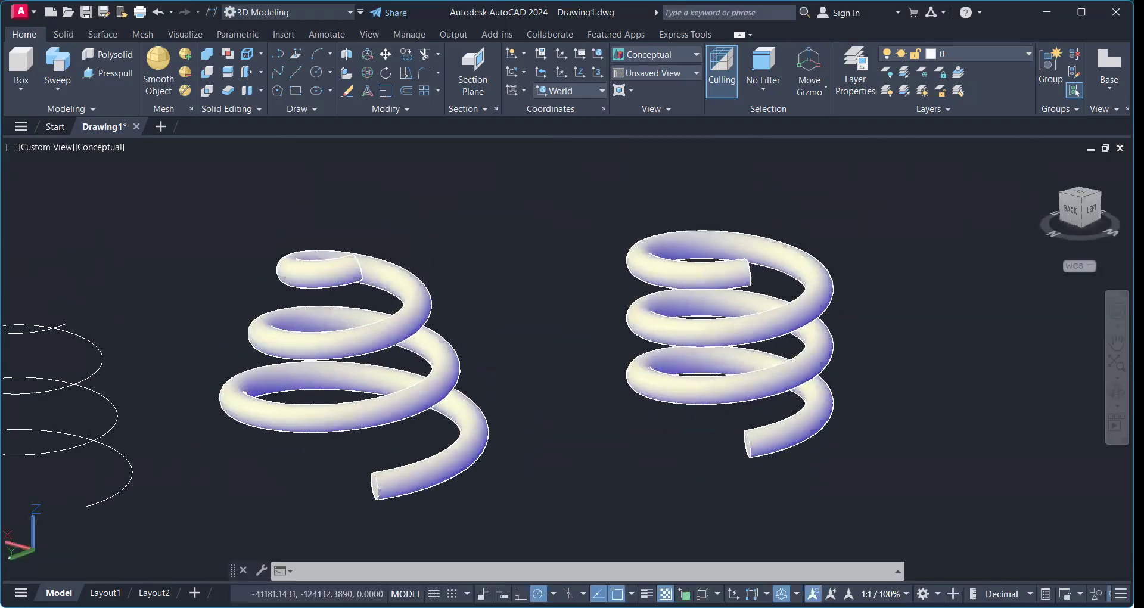
{"action": "scroll", "coordinate": [562, 402], "scroll_direction": "down", "scroll_amount": 5}
{"action": "middle_click_drag", "start_coordinate": [562, 396], "coordinate": [576, 407], "text": "shift"}
{"action": "scroll", "coordinate": [576, 401], "scroll_direction": "up", "scroll_amount": 5}
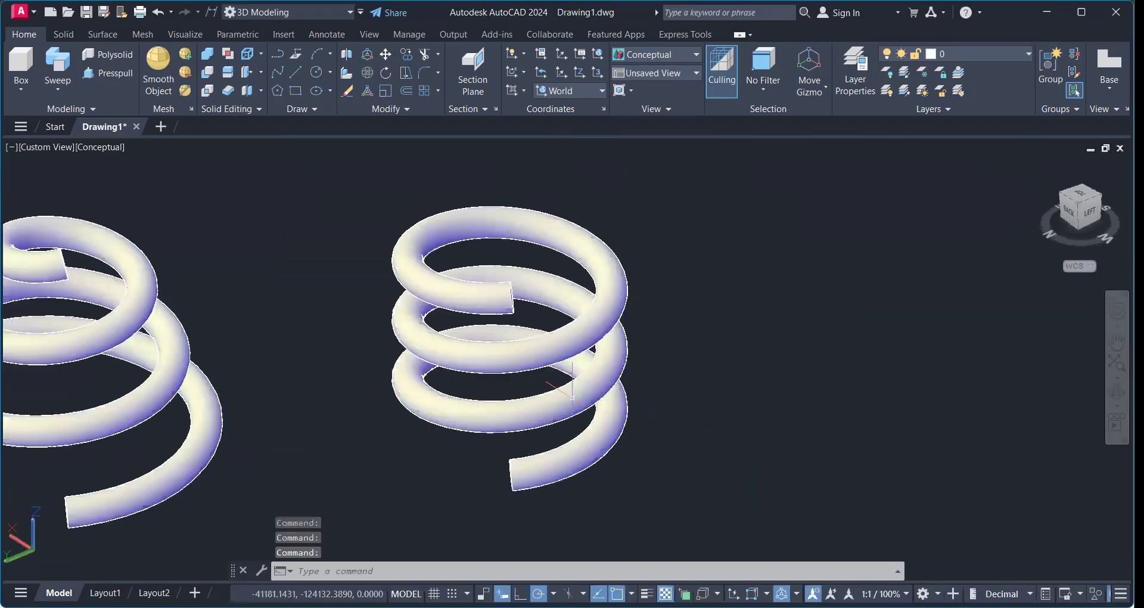
Begin a fourth helix beyond the cylindrical spring with base radius 100 and top radius 100
{"action": "mouse_move", "coordinate": [474, 363]}
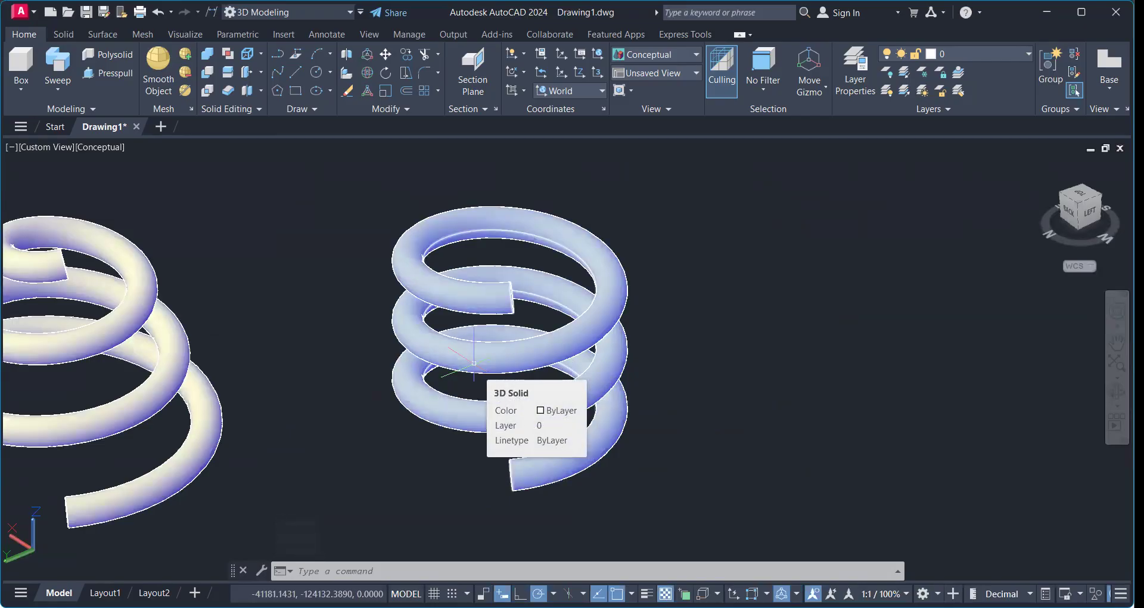
{"action": "scroll", "coordinate": [474, 363], "scroll_direction": "down", "scroll_amount": 3}
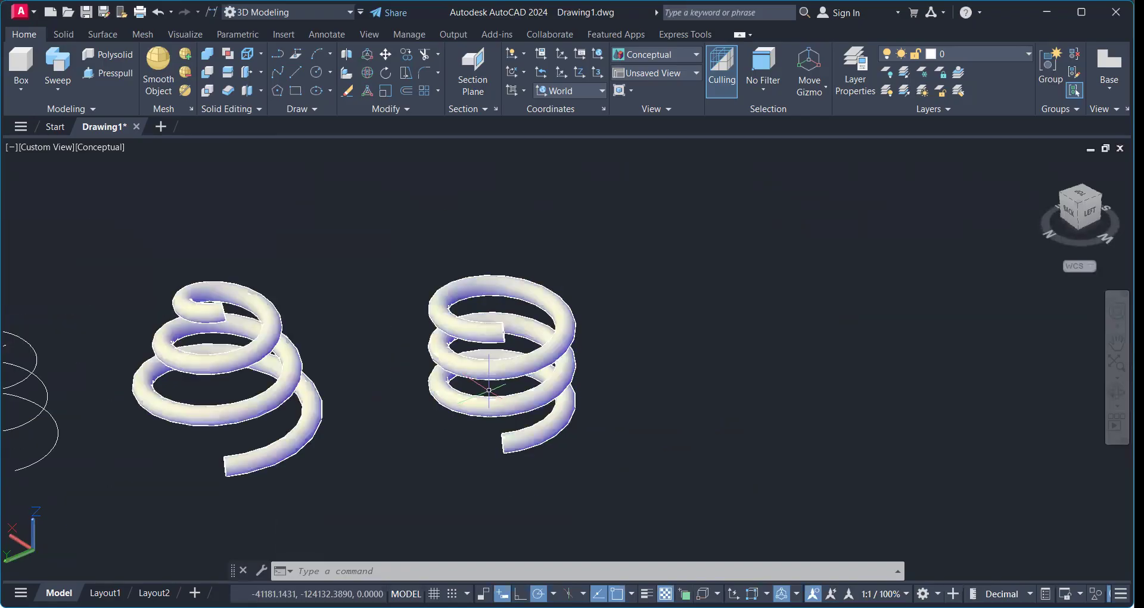
{"action": "middle_click_drag", "start_coordinate": [501, 393], "coordinate": [533, 376], "text": "shift"}
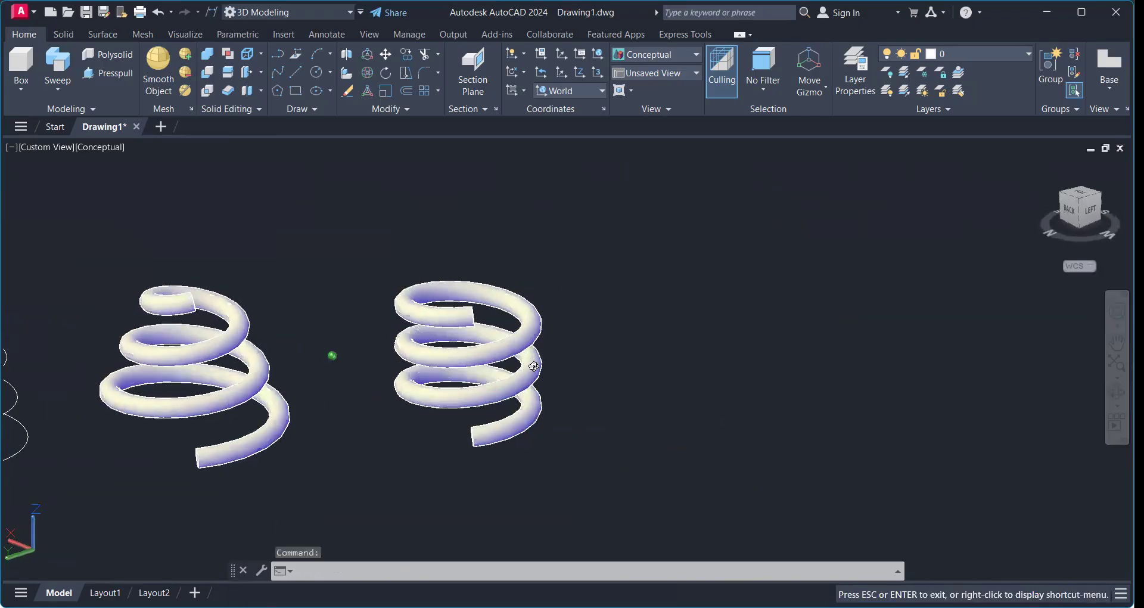
{"action": "scroll", "coordinate": [534, 377], "scroll_direction": "down", "scroll_amount": 6}
{"action": "scroll", "coordinate": [505, 393], "scroll_direction": "up", "scroll_amount": 8}
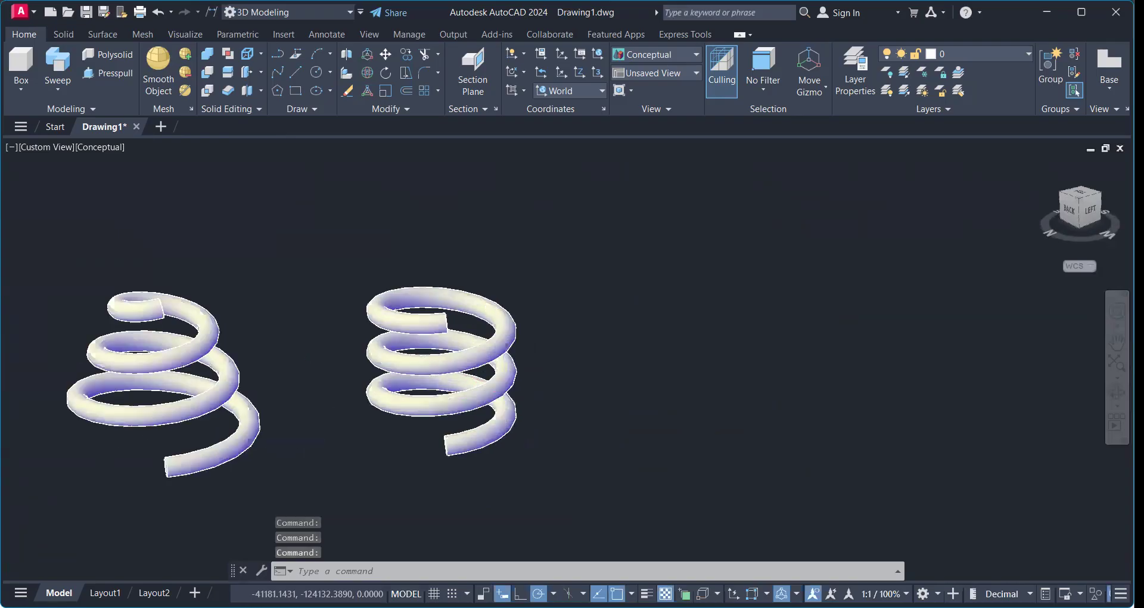
{"action": "type", "text": "HELIX"}
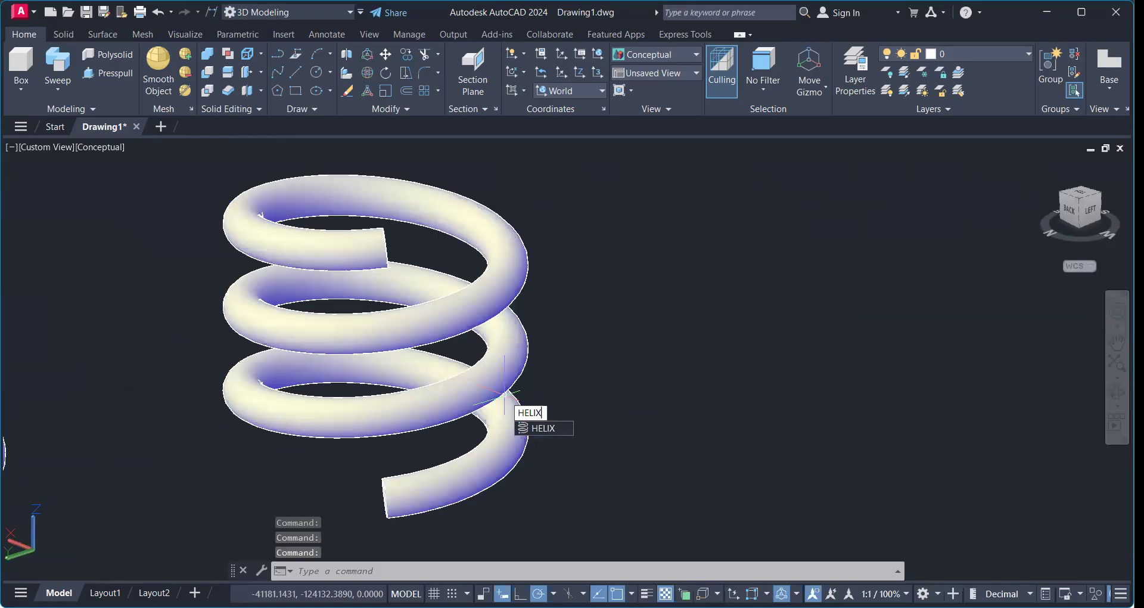
{"action": "key", "text": "Return"}
{"action": "middle_click_drag", "start_coordinate": [505, 393], "coordinate": [307, 383]}
{"action": "left_click", "coordinate": [779, 376]}
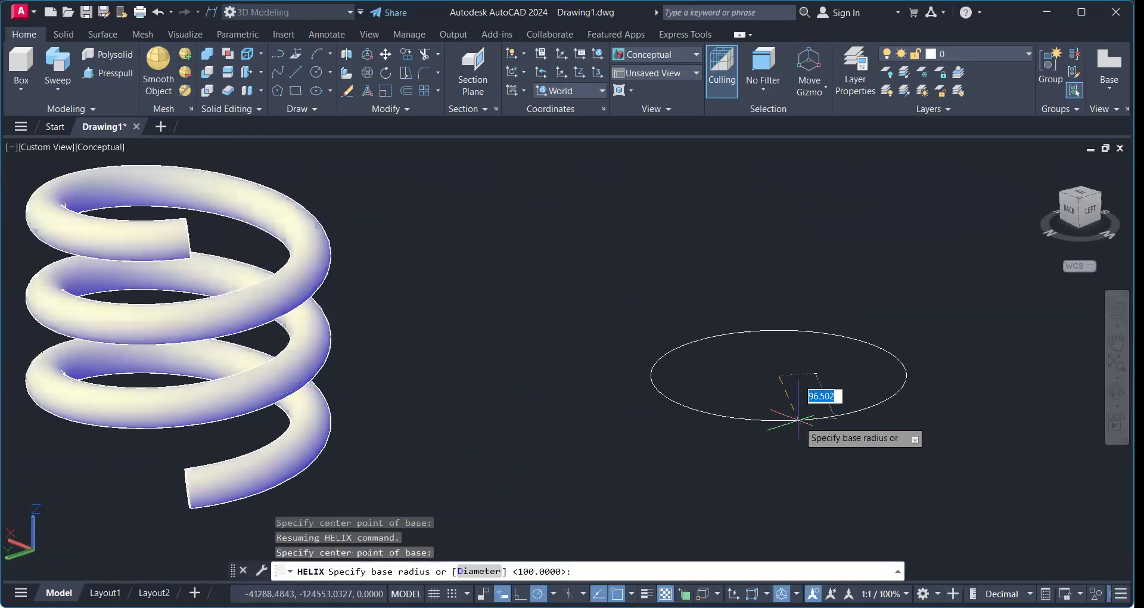
{"action": "type", "text": "100"}
{"action": "key", "text": "Return"}
{"action": "type", "text": "100"}
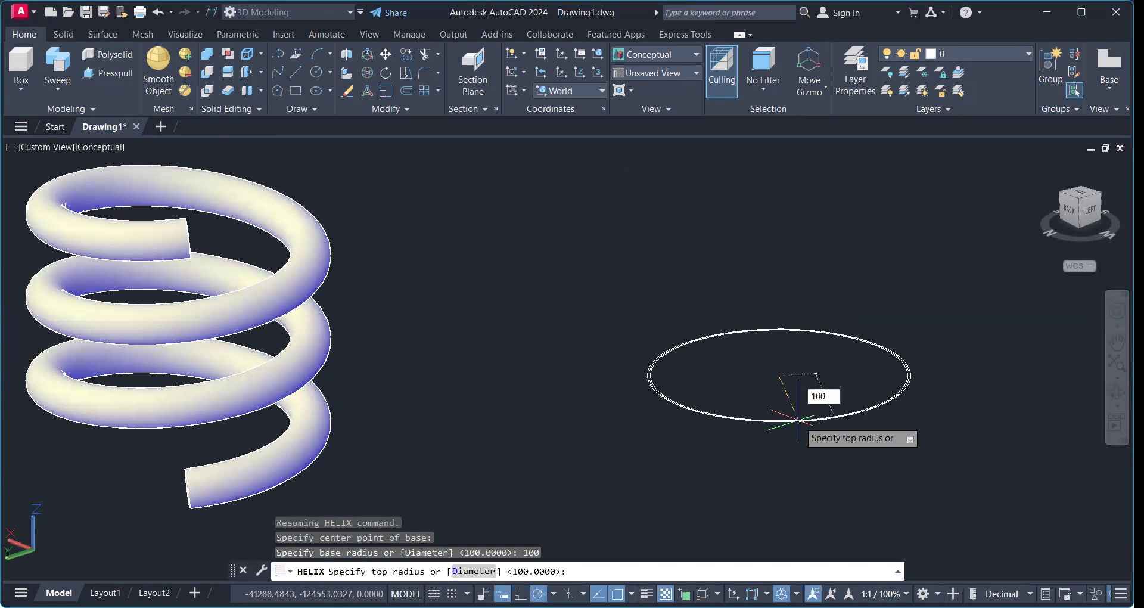
{"action": "key", "text": "Return"}
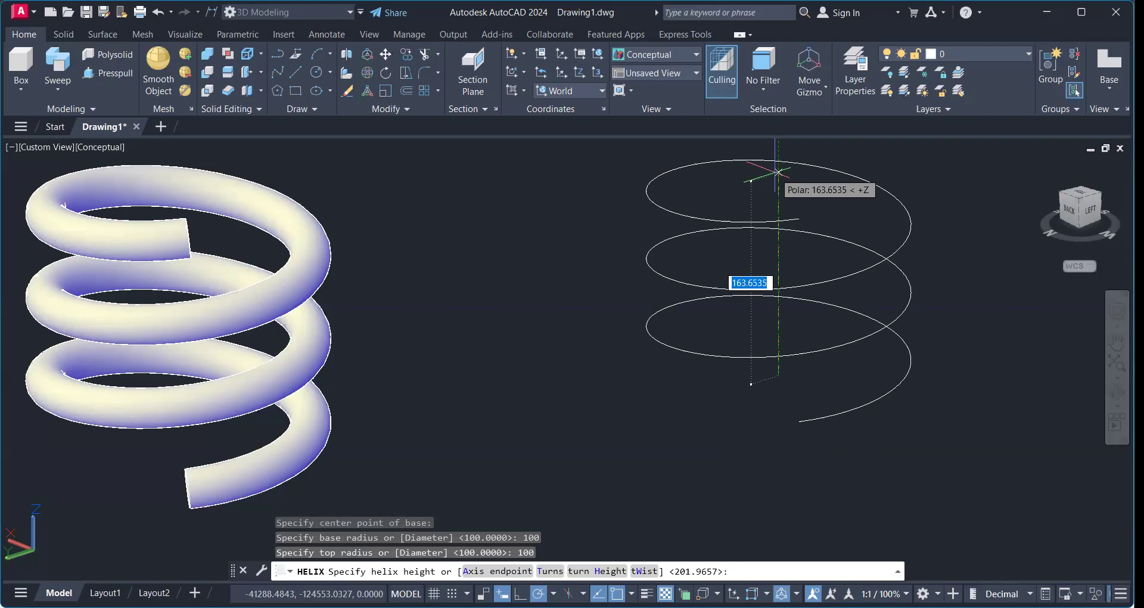
Give the new helix 6 turns and complete it with a height of 200
{"action": "type", "text": "t"}
{"action": "key", "text": "Return"}
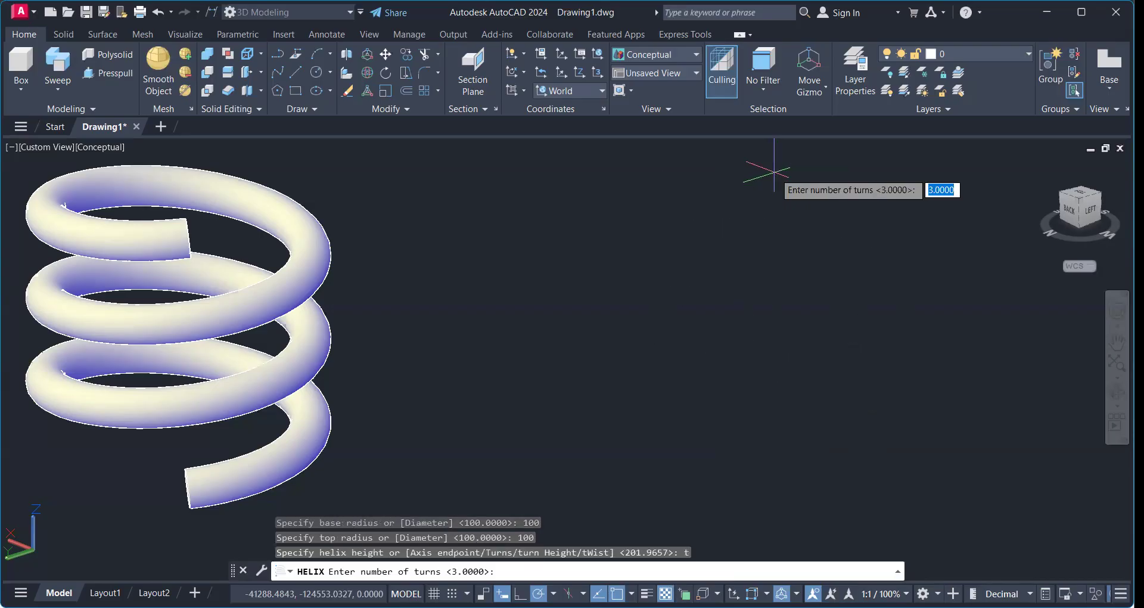
{"action": "type", "text": "6"}
{"action": "key", "text": "Return"}
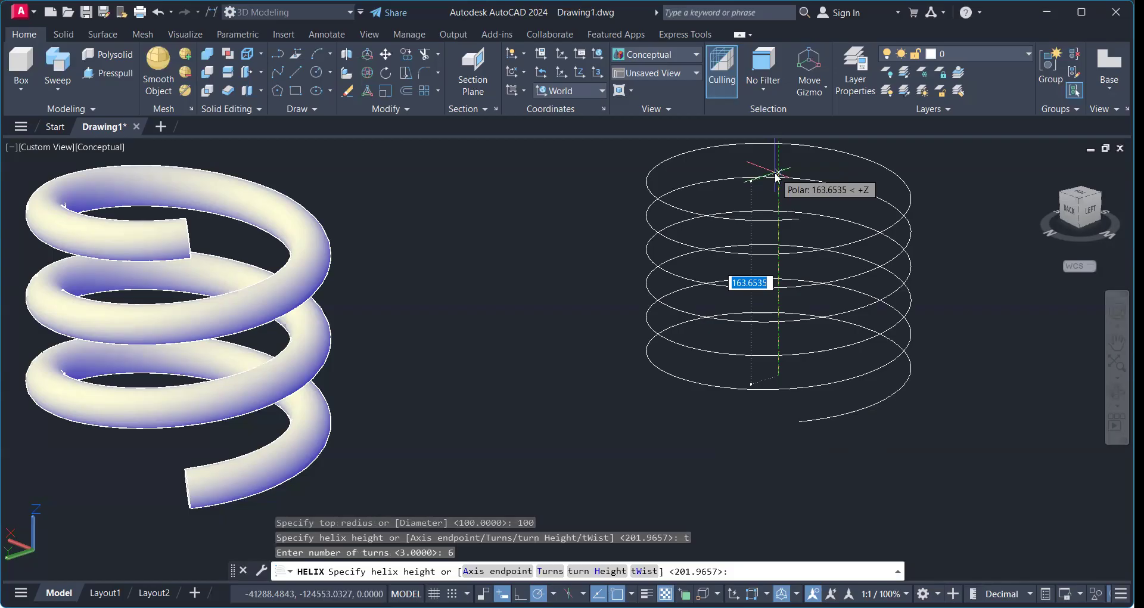
{"action": "type", "text": "200"}
{"action": "key", "text": "Return"}
Draw a three-sided polygon inscribed in a circle of radius 15, centred on the six-turn helix's lower end
{"action": "scroll", "coordinate": [777, 171], "scroll_direction": "down", "scroll_amount": 3}
{"action": "middle_click_drag", "start_coordinate": [777, 171], "coordinate": [586, 363]}
{"action": "scroll", "coordinate": [606, 342], "scroll_direction": "up", "scroll_amount": 3}
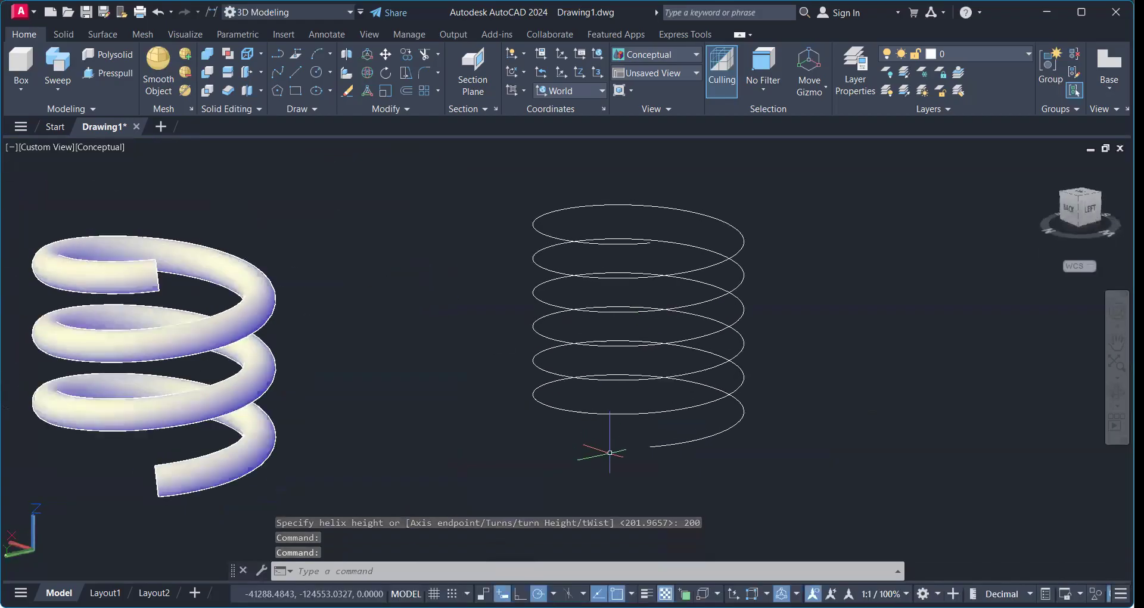
{"action": "scroll", "coordinate": [614, 453], "scroll_direction": "up", "scroll_amount": 2}
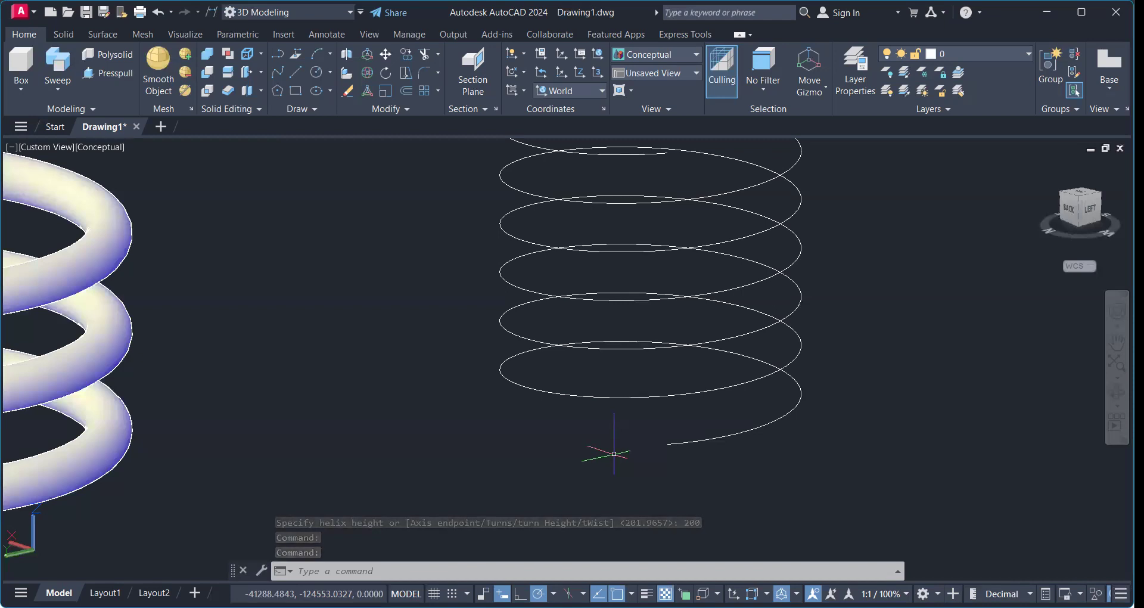
{"action": "type", "text": "POL"}
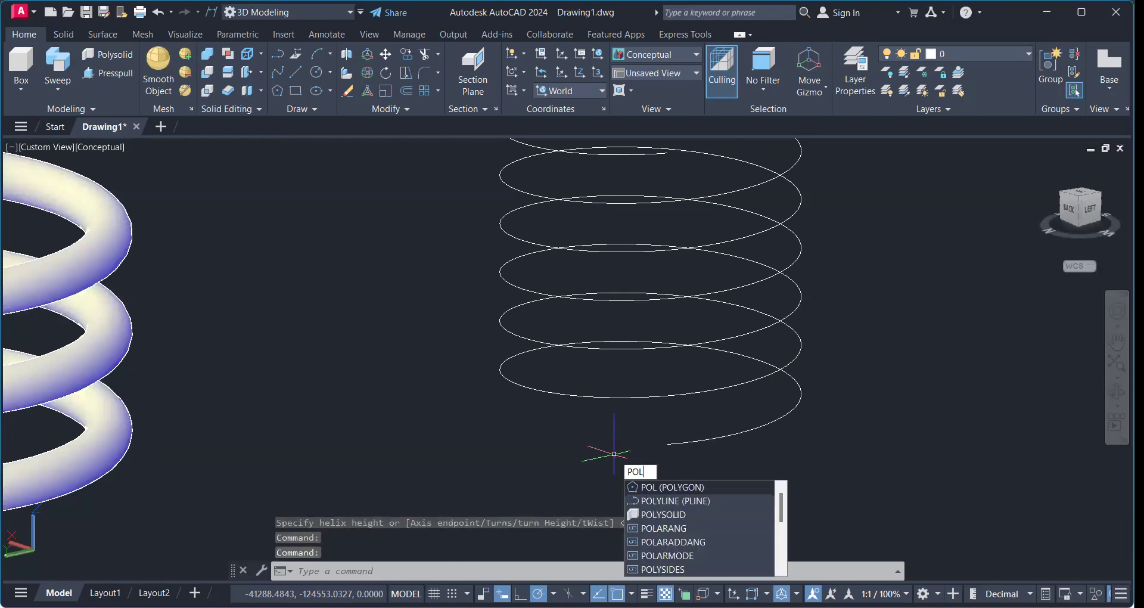
{"action": "key", "text": "Return"}
{"action": "type", "text": "3"}
{"action": "key", "text": "Return"}
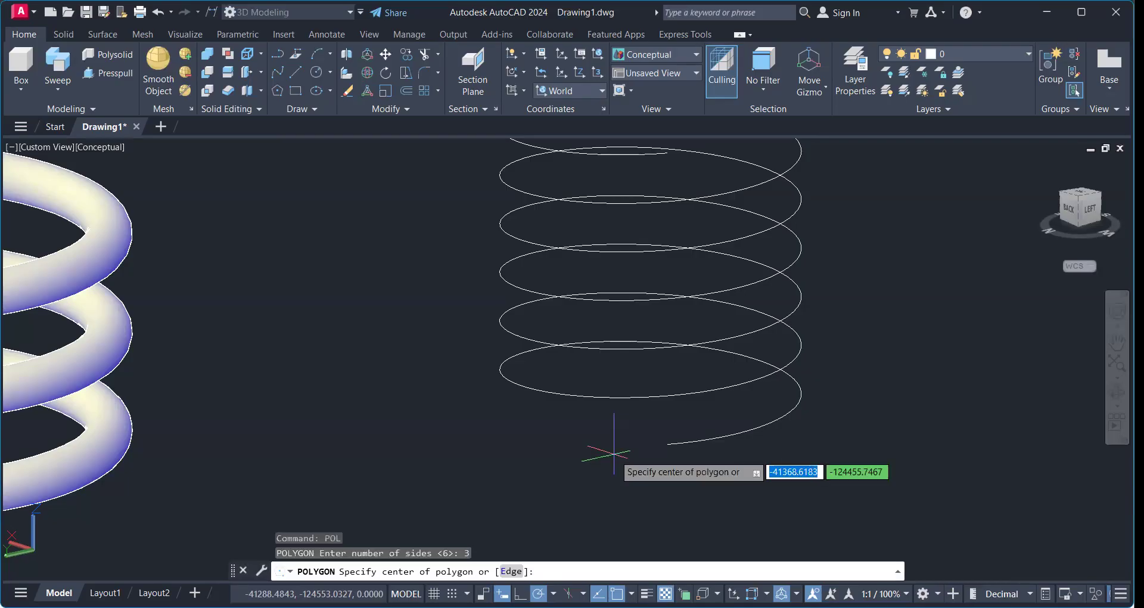
{"action": "middle_click_drag", "start_coordinate": [621, 452], "coordinate": [579, 452]}
{"action": "left_click", "coordinate": [625, 448]}
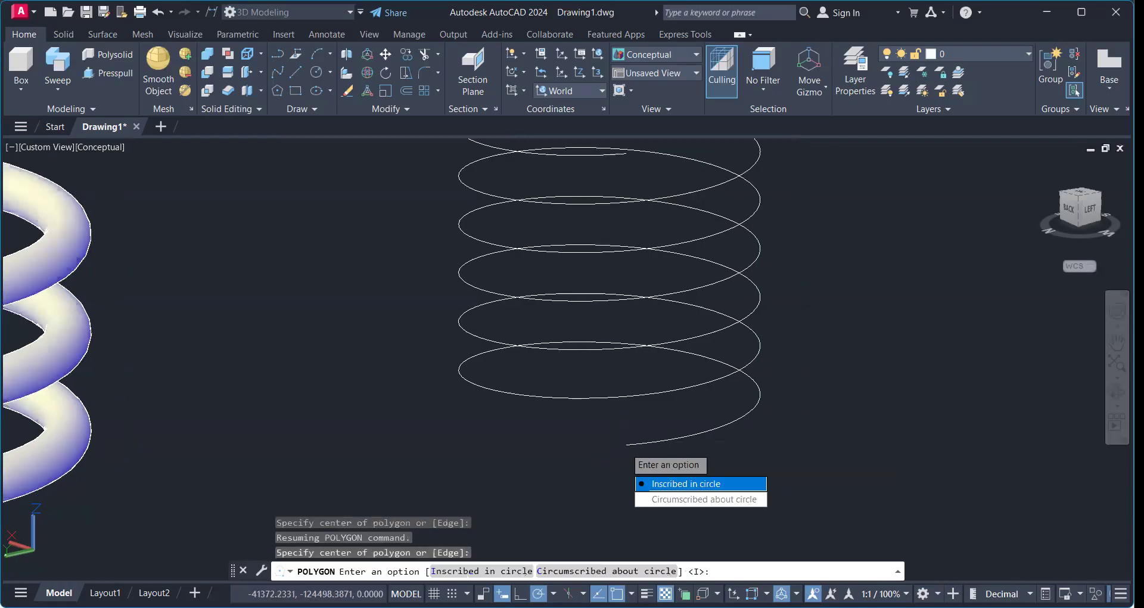
{"action": "left_click", "coordinate": [685, 483]}
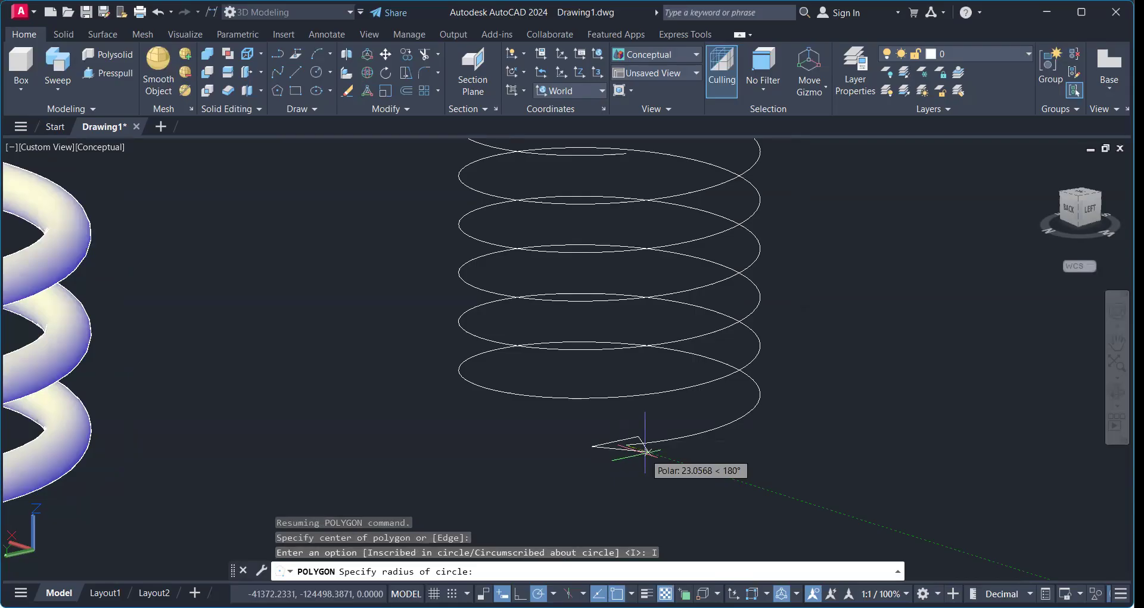
{"action": "type", "text": "15"}
{"action": "key", "text": "Return"}
Sweep the triangle along the six-turn helix to form a solid threaded coil
{"action": "scroll", "coordinate": [596, 441], "scroll_direction": "up", "scroll_amount": 5}
{"action": "scroll", "coordinate": [656, 456], "scroll_direction": "up", "scroll_amount": 3}
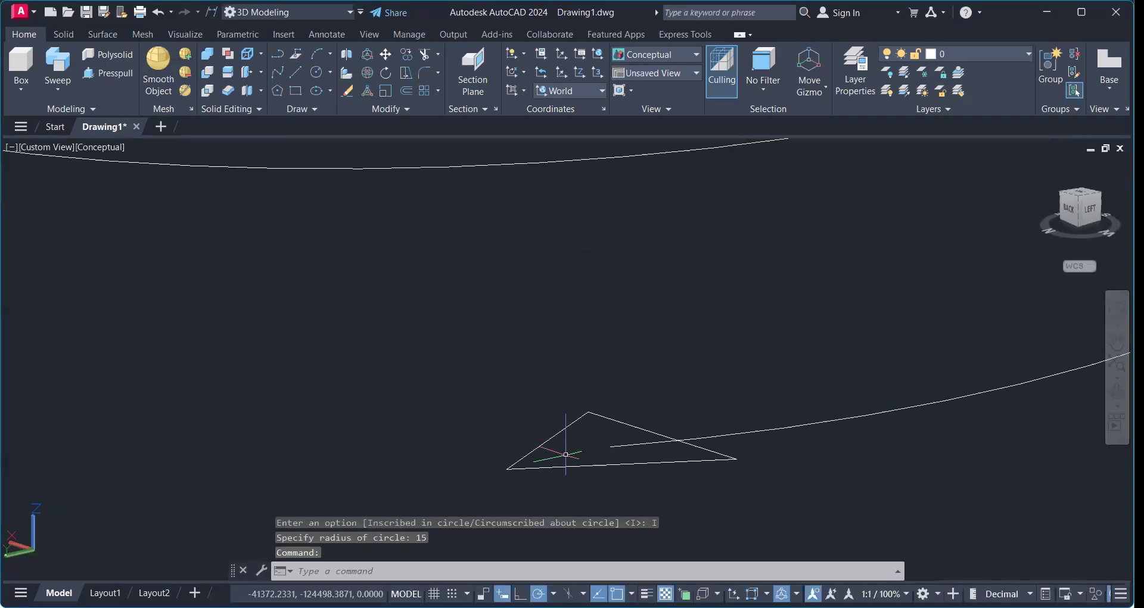
{"action": "scroll", "coordinate": [566, 453], "scroll_direction": "down", "scroll_amount": 8}
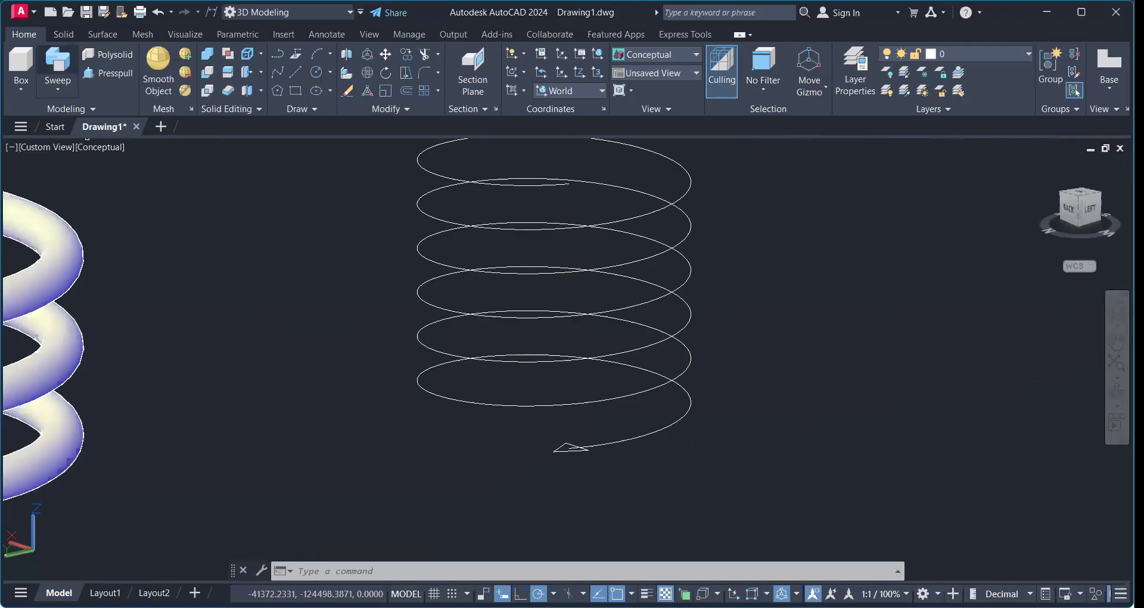
{"action": "left_click", "coordinate": [566, 448]}
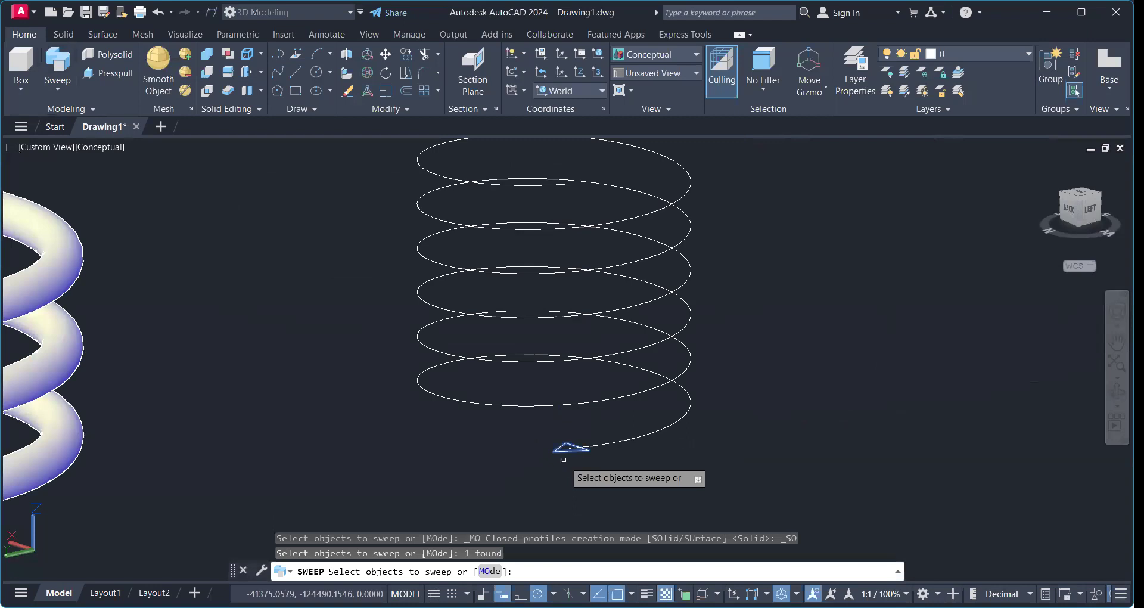
{"action": "key", "text": "Return"}
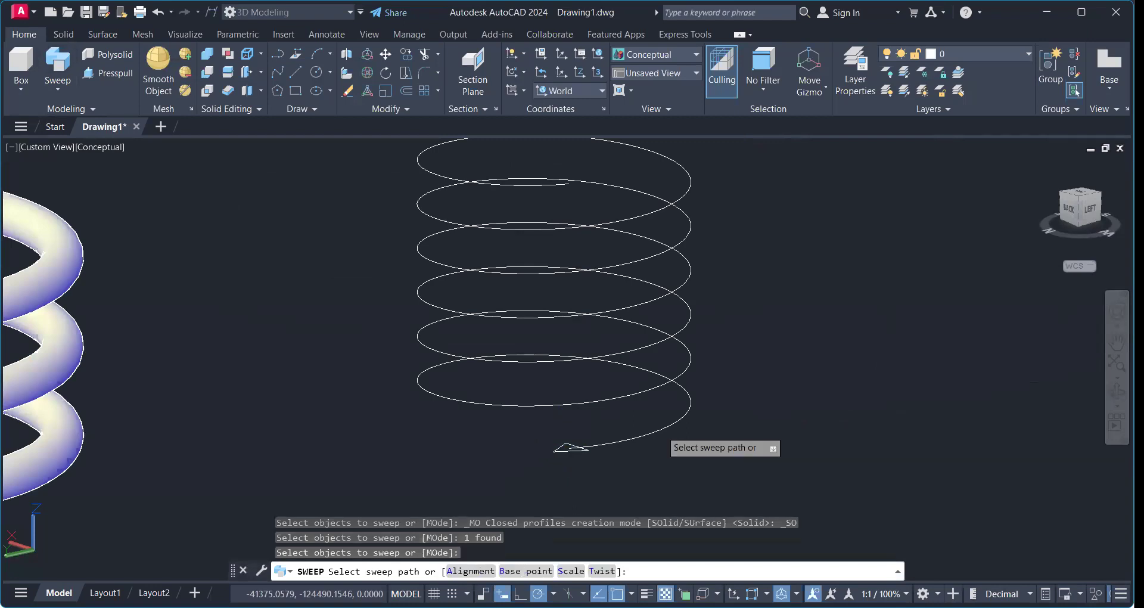
{"action": "left_click", "coordinate": [667, 434]}
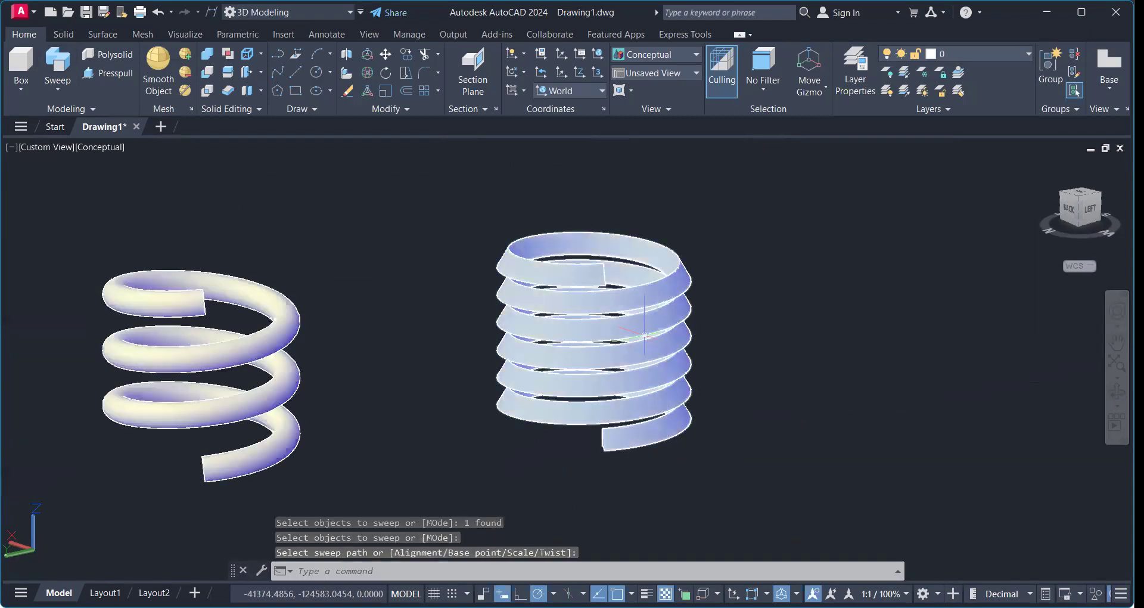
Create a solid cylinder beyond the triangular-profile coil with base radius 100 and height 200
{"action": "middle_click_drag", "start_coordinate": [601, 391], "coordinate": [563, 443], "text": "shift"}
{"action": "scroll", "coordinate": [573, 396], "scroll_direction": "down", "scroll_amount": 5}
{"action": "key", "text": "Escape"}
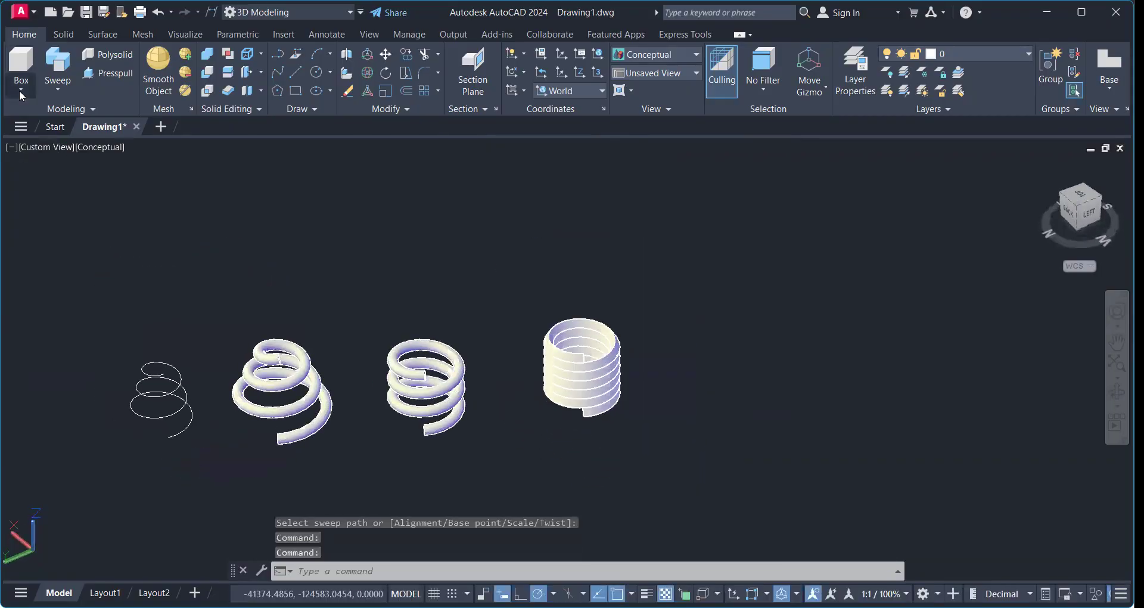
{"action": "left_click", "coordinate": [20, 90]}
{"action": "left_click", "coordinate": [47, 149]}
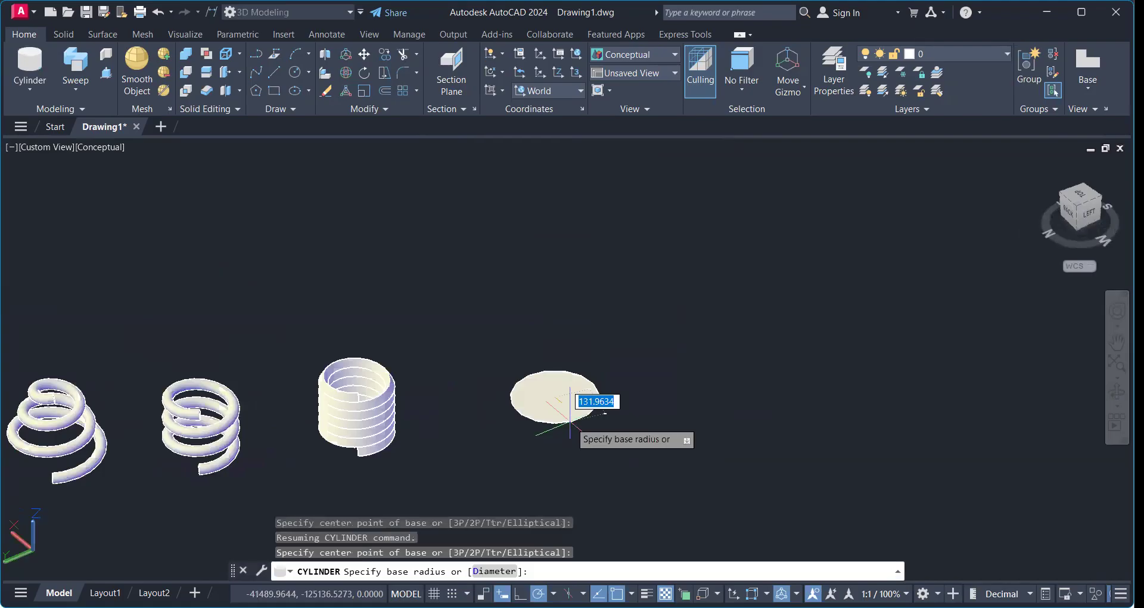
{"action": "type", "text": "100"}
{"action": "key", "text": "Return"}
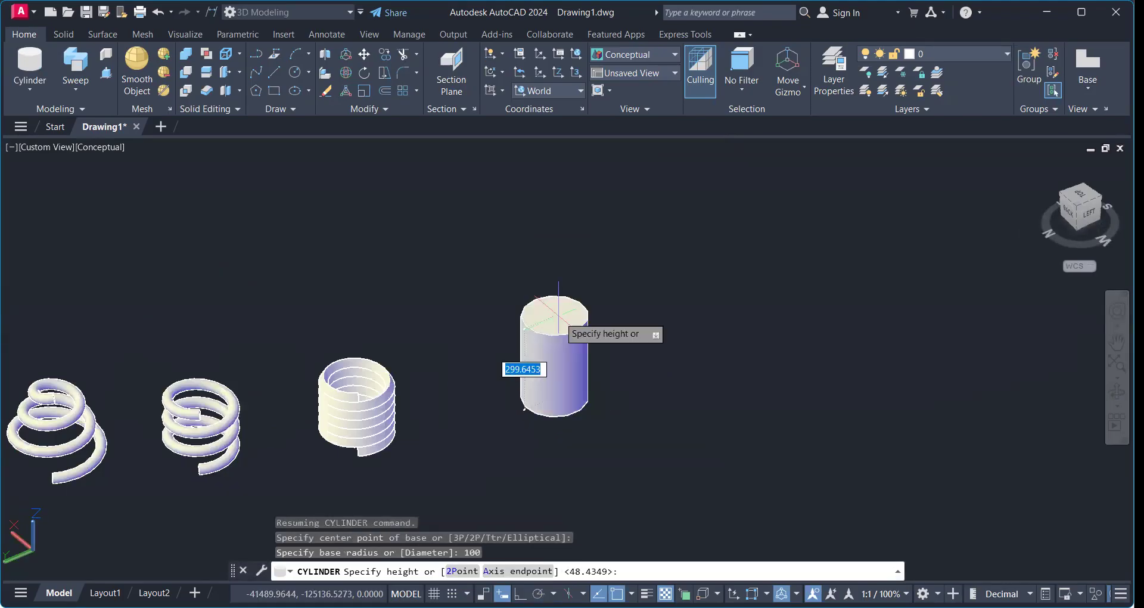
{"action": "type", "text": "200"}
{"action": "key", "text": "Return"}
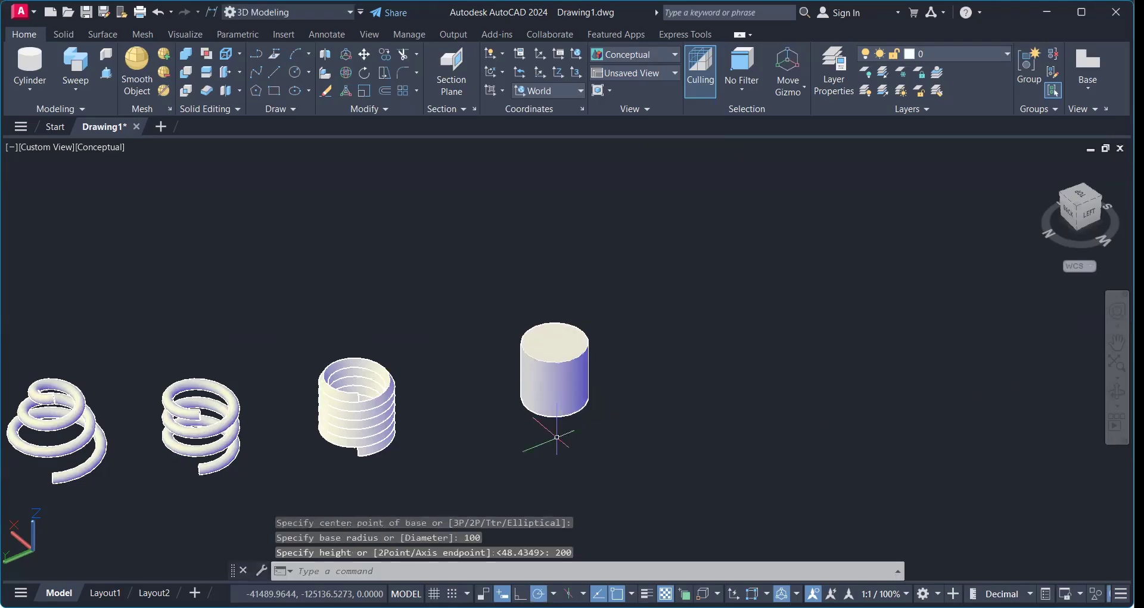
Draw a helix beside the cylinder with base and top radius 110 and height 200
{"action": "scroll", "coordinate": [556, 392], "scroll_direction": "up", "scroll_amount": 5}
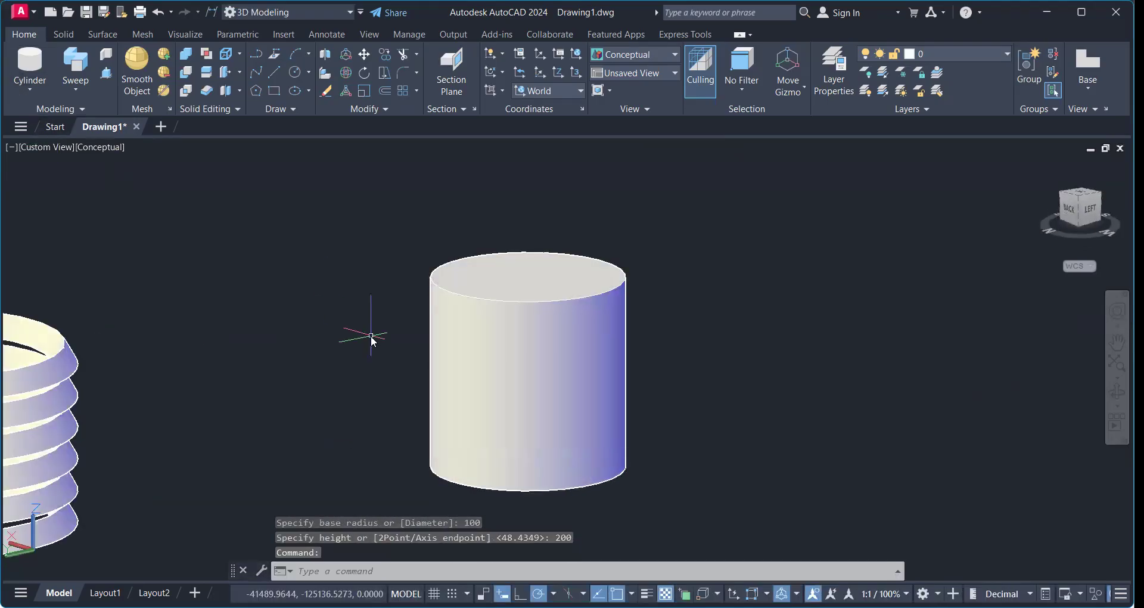
{"action": "type", "text": "HELIX"}
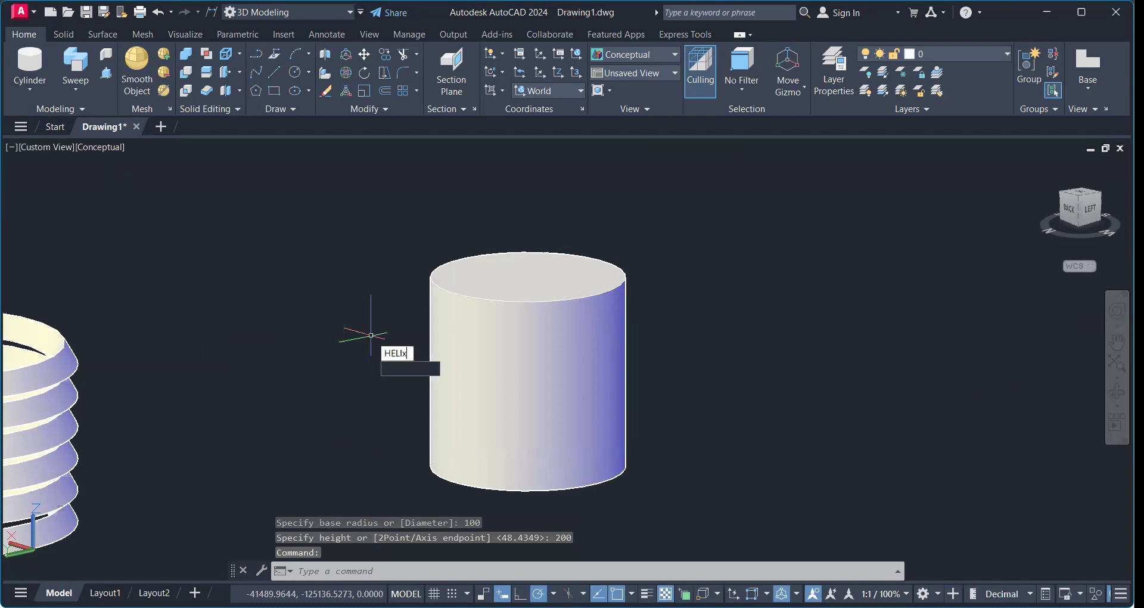
{"action": "key", "text": "Return"}
{"action": "middle_click_drag", "start_coordinate": [529, 475], "coordinate": [528, 526], "text": "shift"}
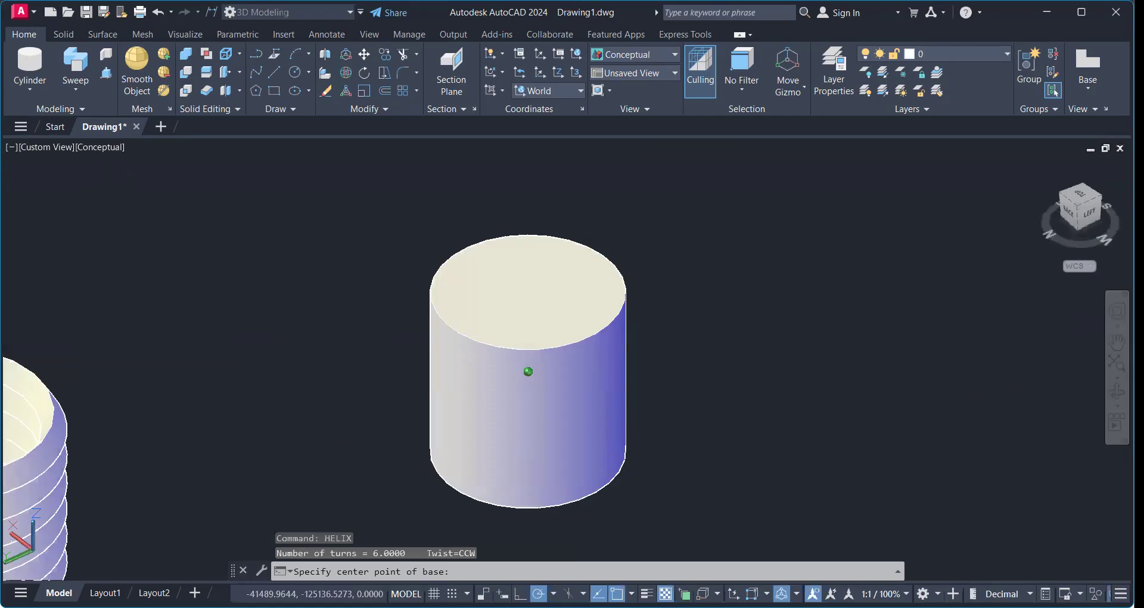
{"action": "middle_click_drag", "start_coordinate": [560, 443], "coordinate": [474, 415]}
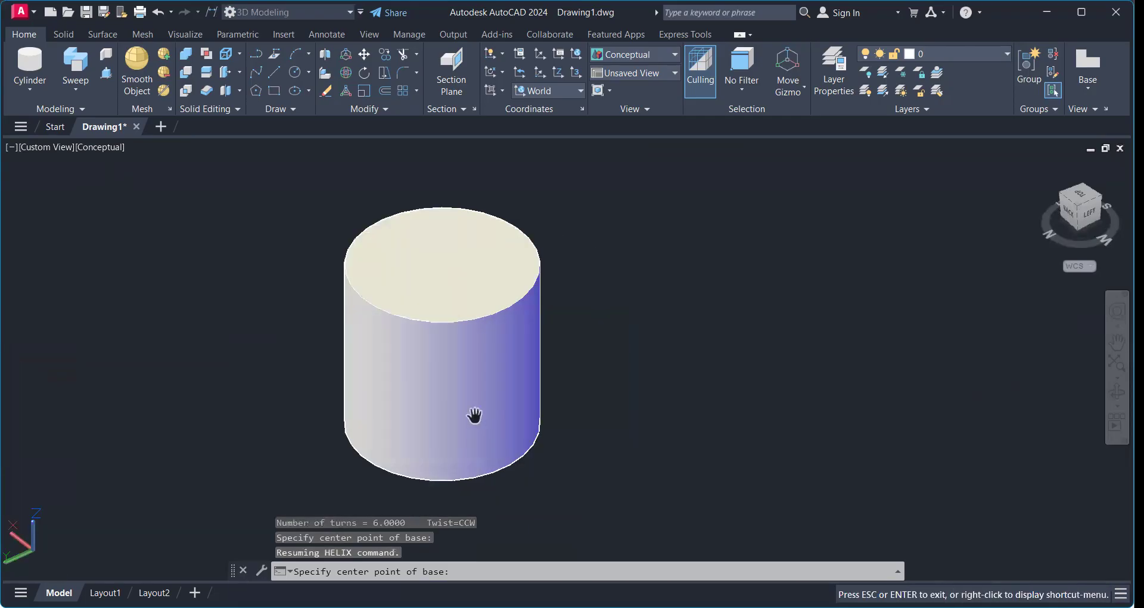
{"action": "middle_click_drag", "start_coordinate": [475, 415], "coordinate": [322, 419]}
{"action": "left_click", "coordinate": [670, 389]}
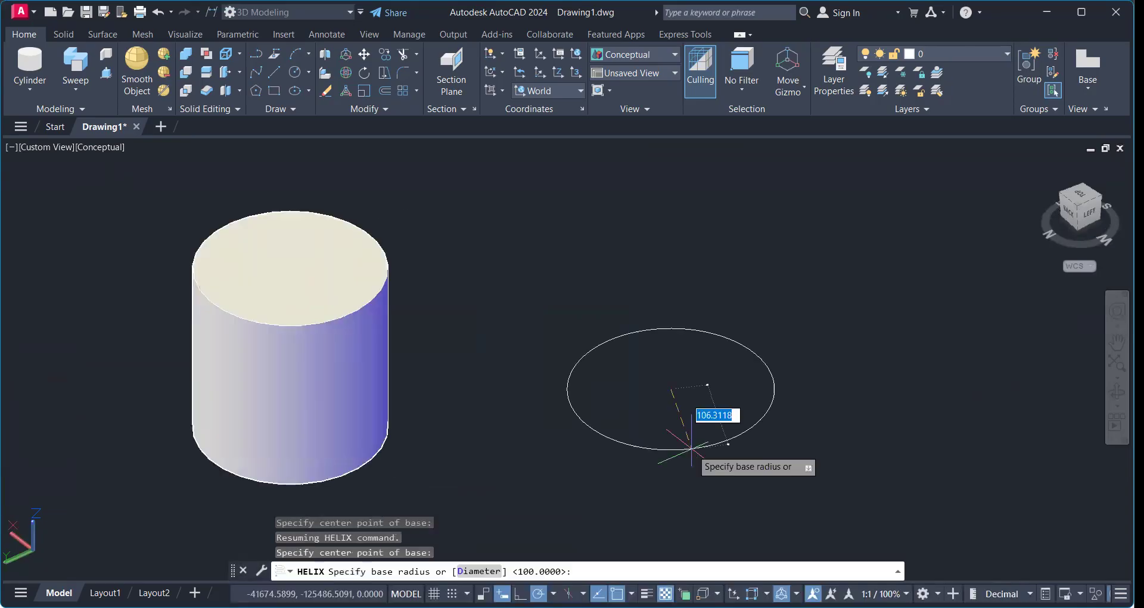
{"action": "type", "text": "110"}
{"action": "key", "text": "Return"}
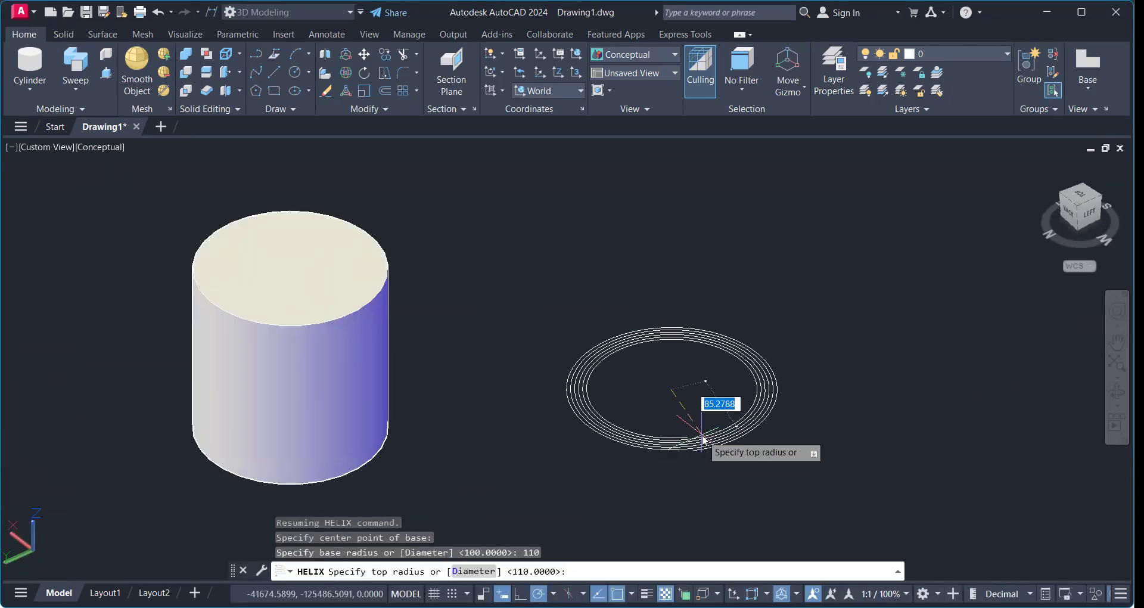
{"action": "type", "text": "110"}
{"action": "key", "text": "Return"}
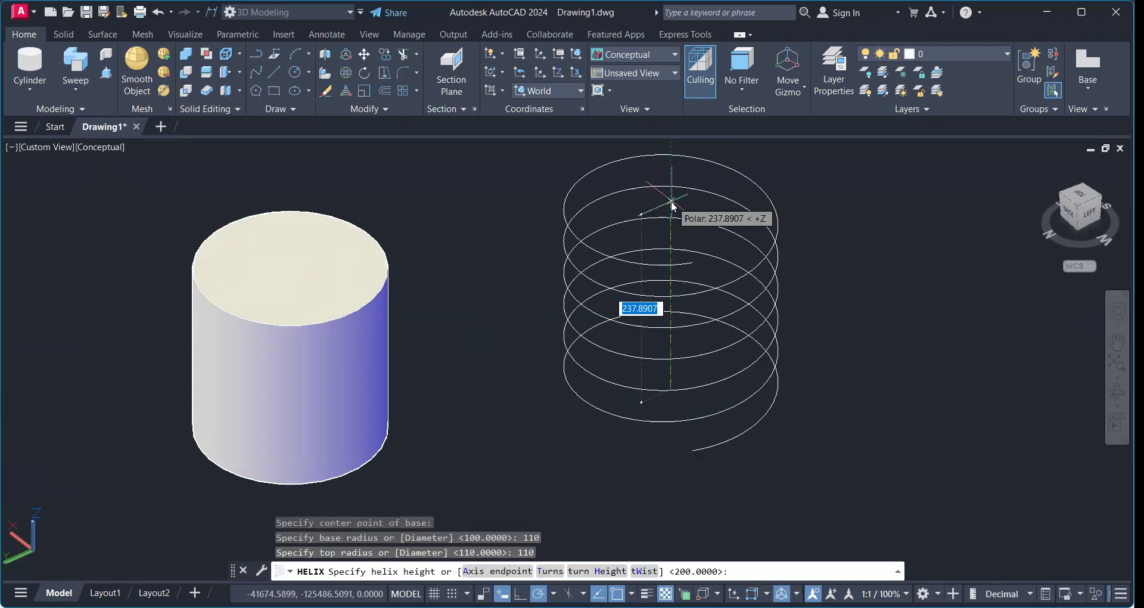
{"action": "type", "text": "200"}
{"action": "key", "text": "Return"}
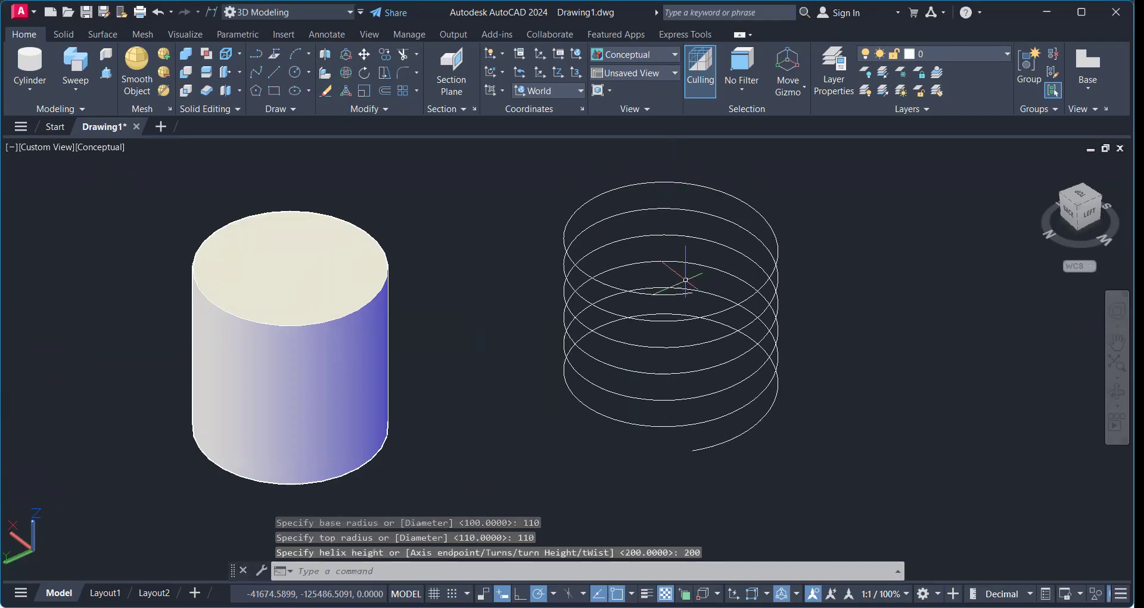
Move the solid cylinder closer to the separate helix
{"action": "left_click", "coordinate": [358, 477]}
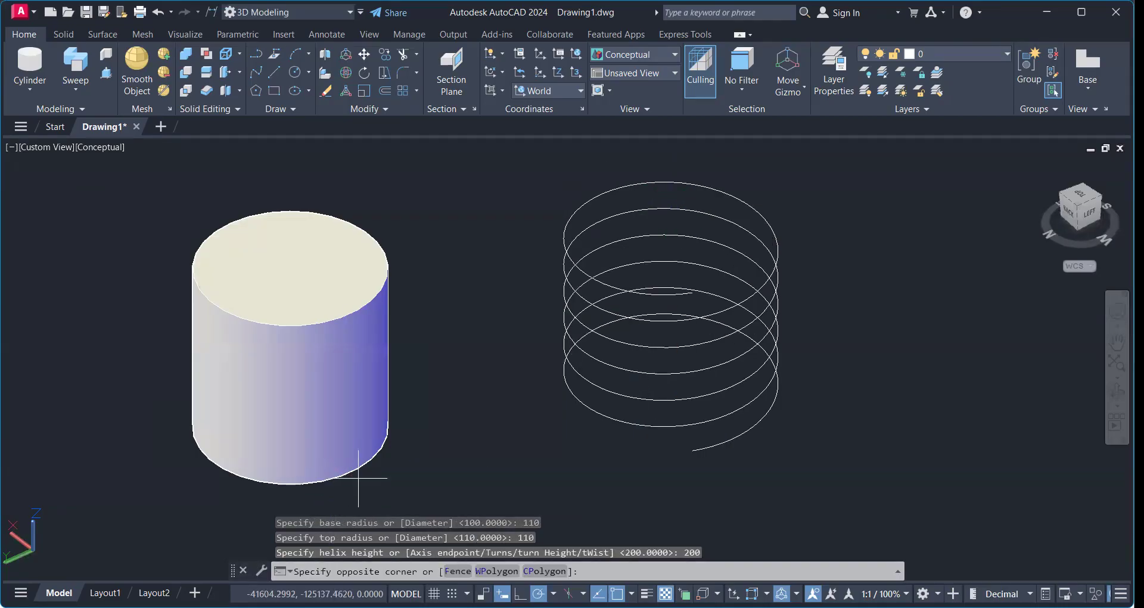
{"action": "left_click", "coordinate": [297, 479]}
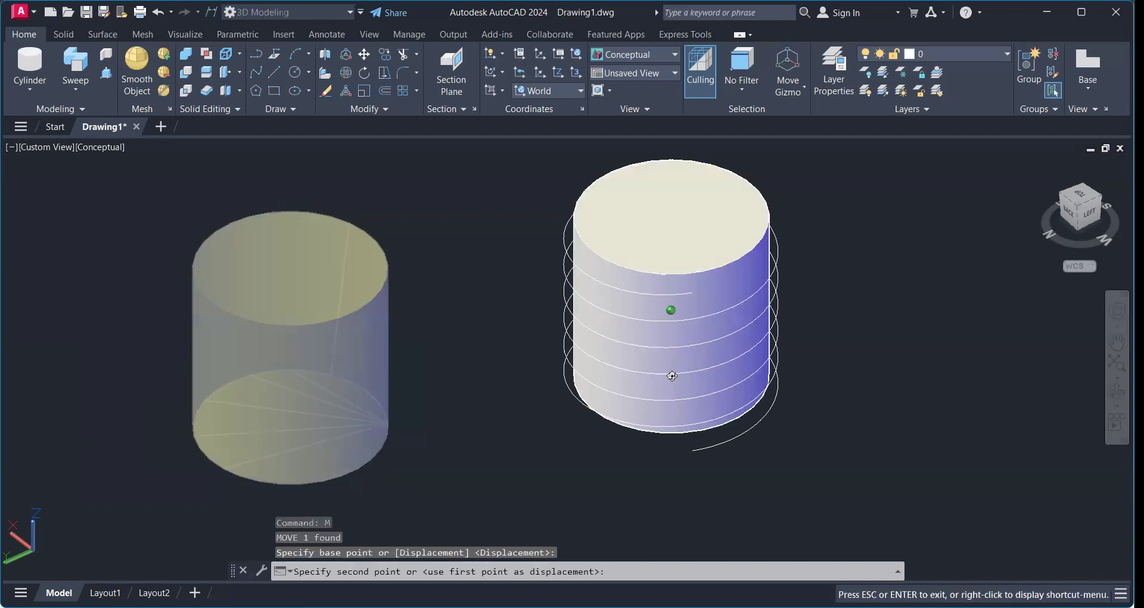
{"action": "middle_click_drag", "start_coordinate": [672, 376], "coordinate": [690, 261], "text": "shift"}
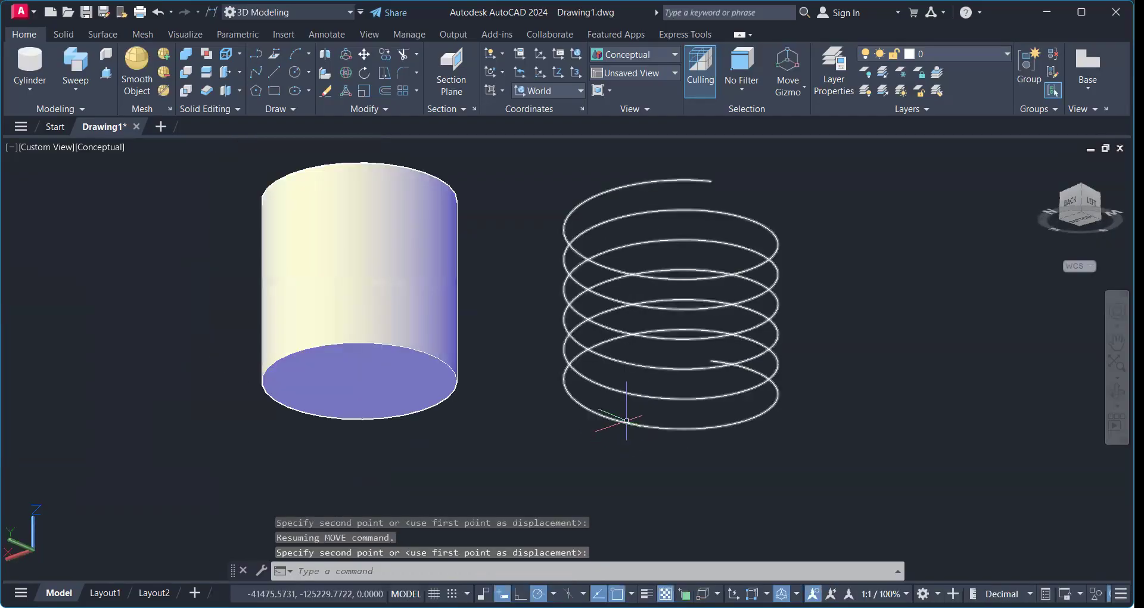
{"action": "left_click", "coordinate": [628, 422]}
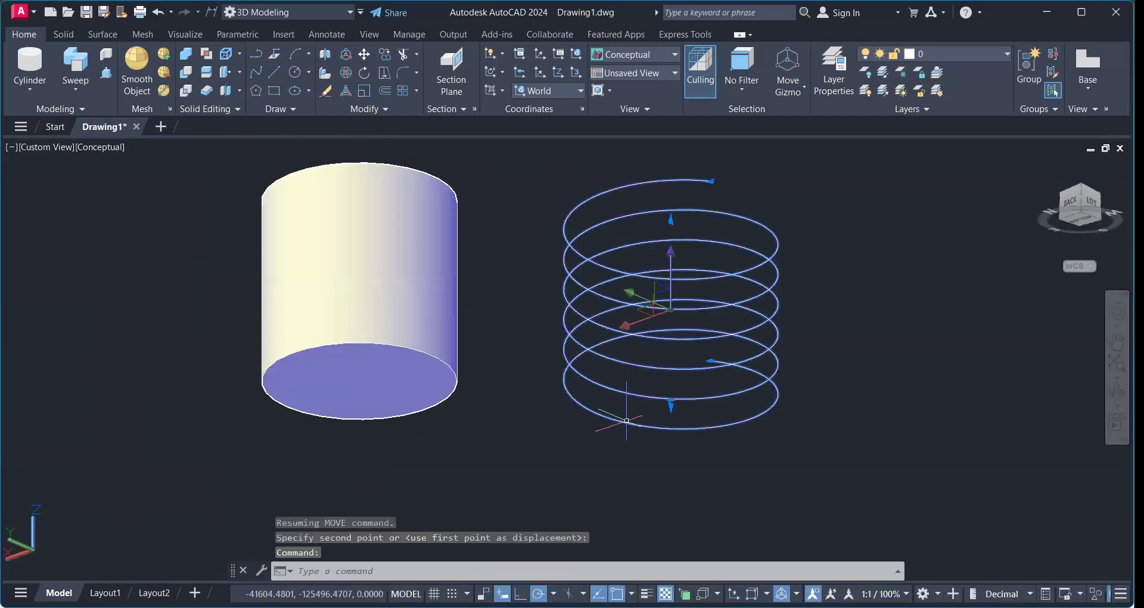
{"action": "middle_click_drag", "start_coordinate": [662, 389], "coordinate": [662, 477], "text": "shift"}
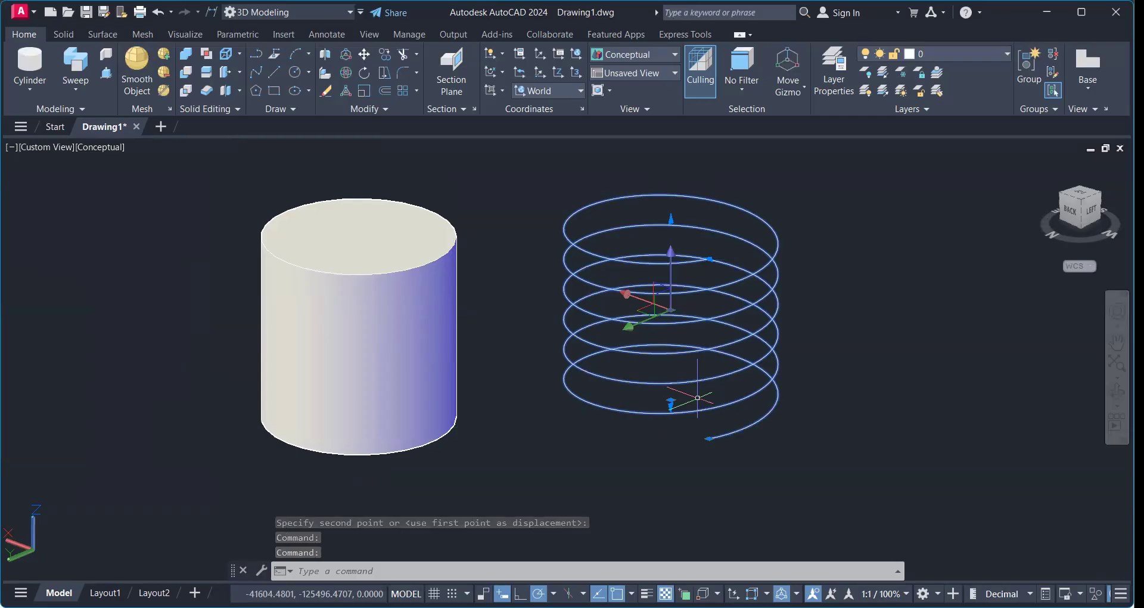
{"action": "type", "text": "m"}
{"action": "key", "text": "Return"}
{"action": "key", "text": "Escape"}
Draw a helix around the cylinder, centred on its base, with base and top radius 110 and height 200
{"action": "type", "text": "hel"}
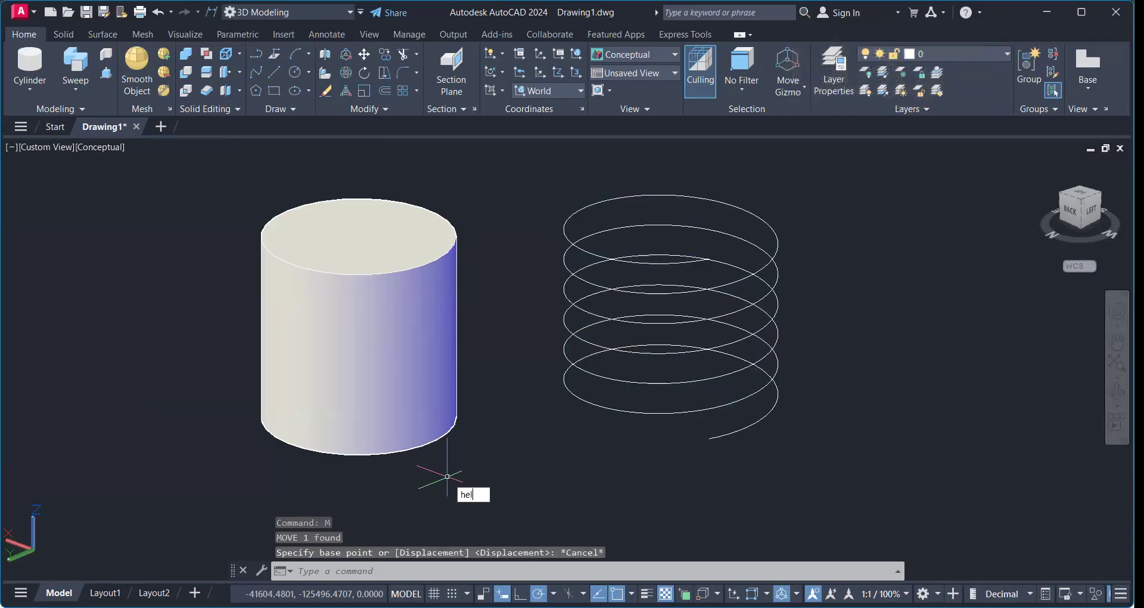
{"action": "type", "text": "ix"}
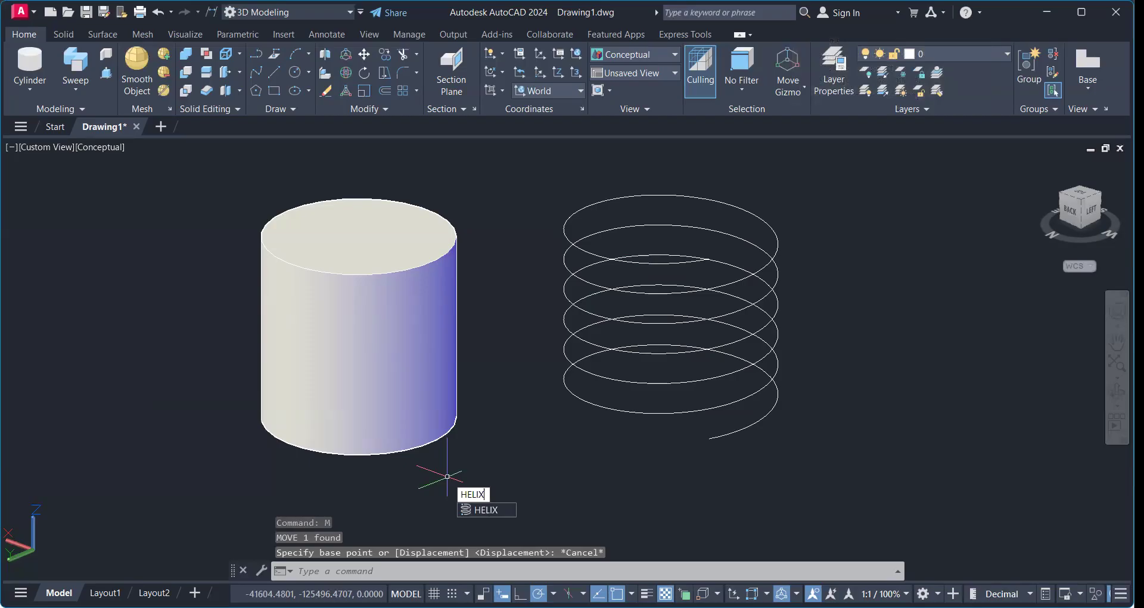
{"action": "key", "text": "Return"}
{"action": "left_click", "coordinate": [358, 416]}
{"action": "type", "text": "110"}
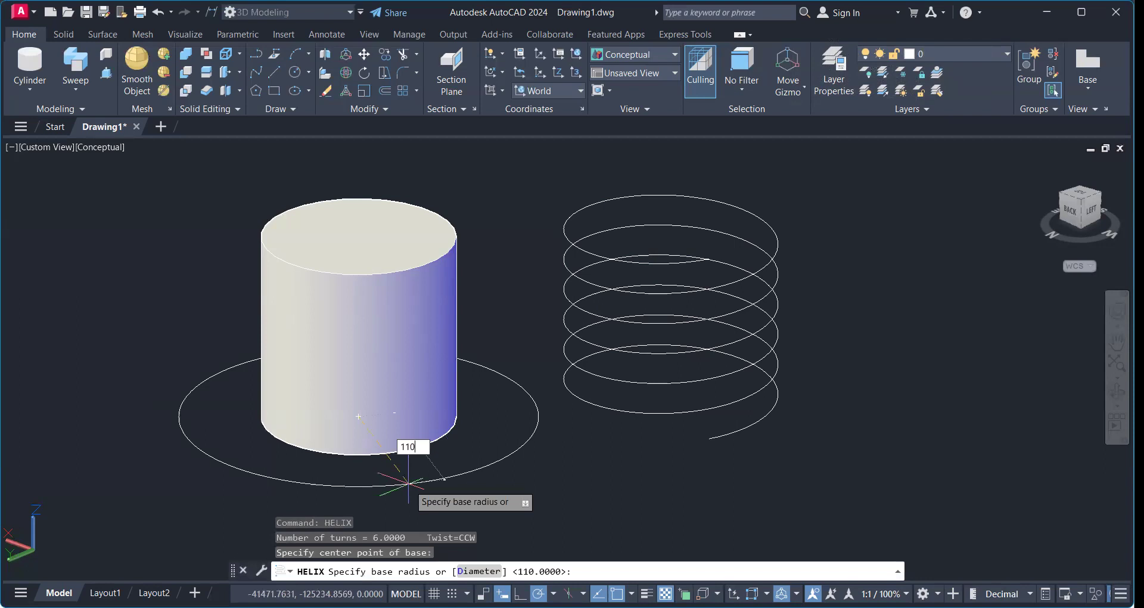
{"action": "key", "text": "Return"}
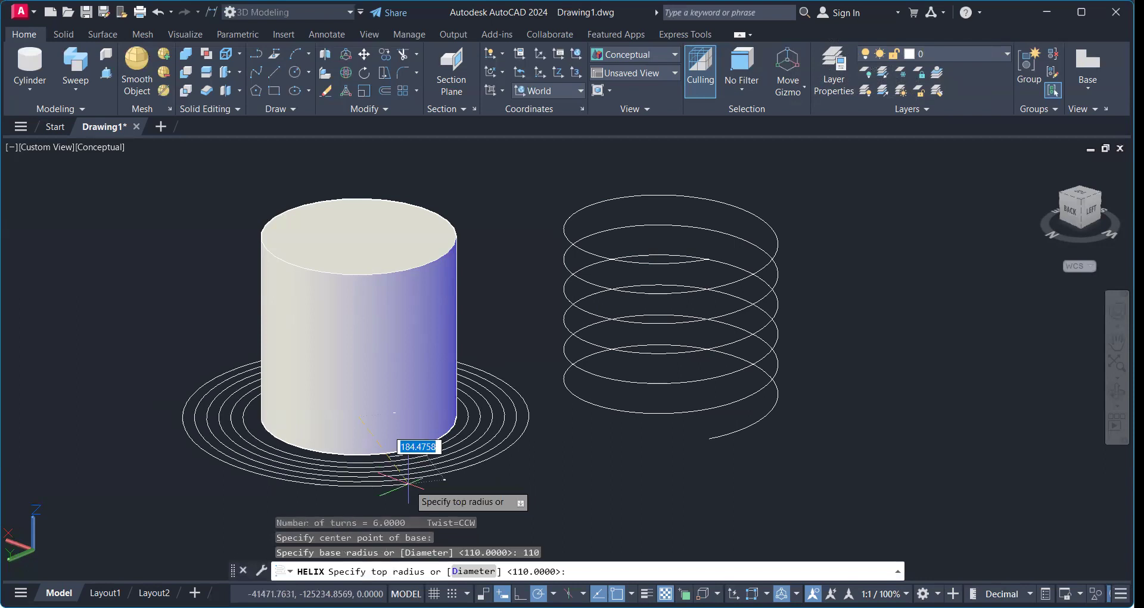
{"action": "type", "text": "110"}
{"action": "key", "text": "Return"}
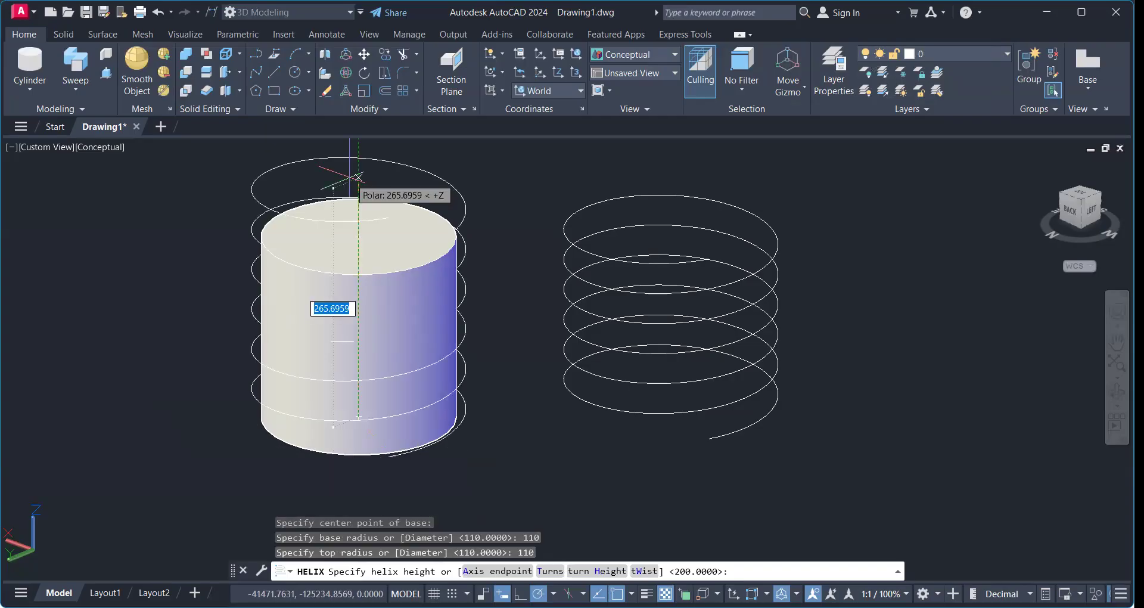
{"action": "type", "text": "200"}
{"action": "key", "text": "Return"}
Draw a three-sided polygon inscribed in a circle of radius 10 in the empty space beside the cylinder
{"action": "scroll", "coordinate": [374, 500], "scroll_direction": "up", "scroll_amount": 3}
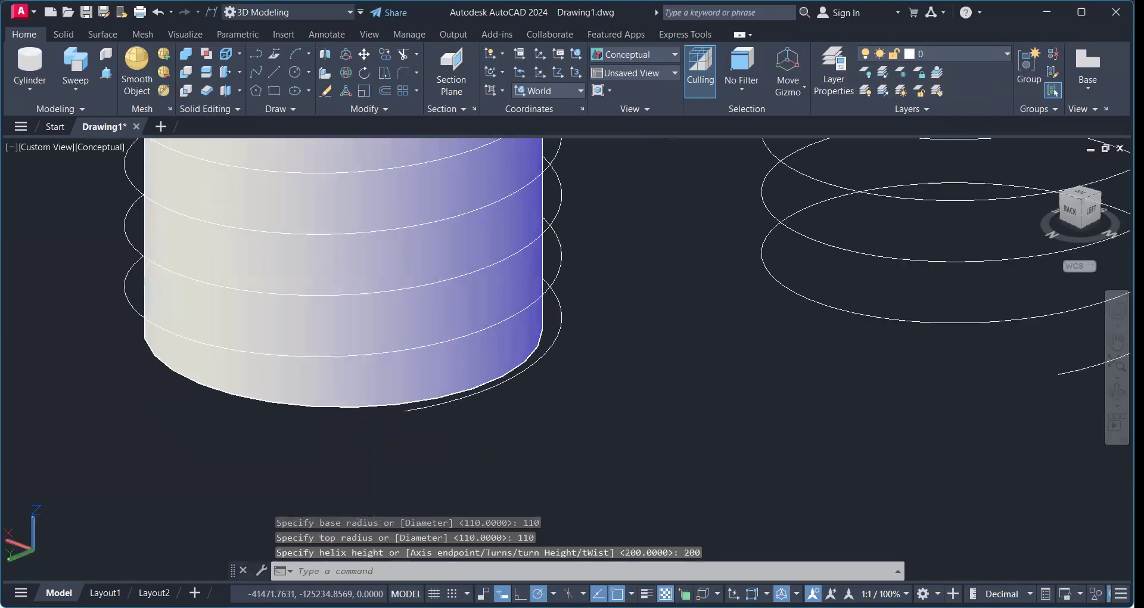
{"action": "scroll", "coordinate": [404, 418], "scroll_direction": "up", "scroll_amount": 2}
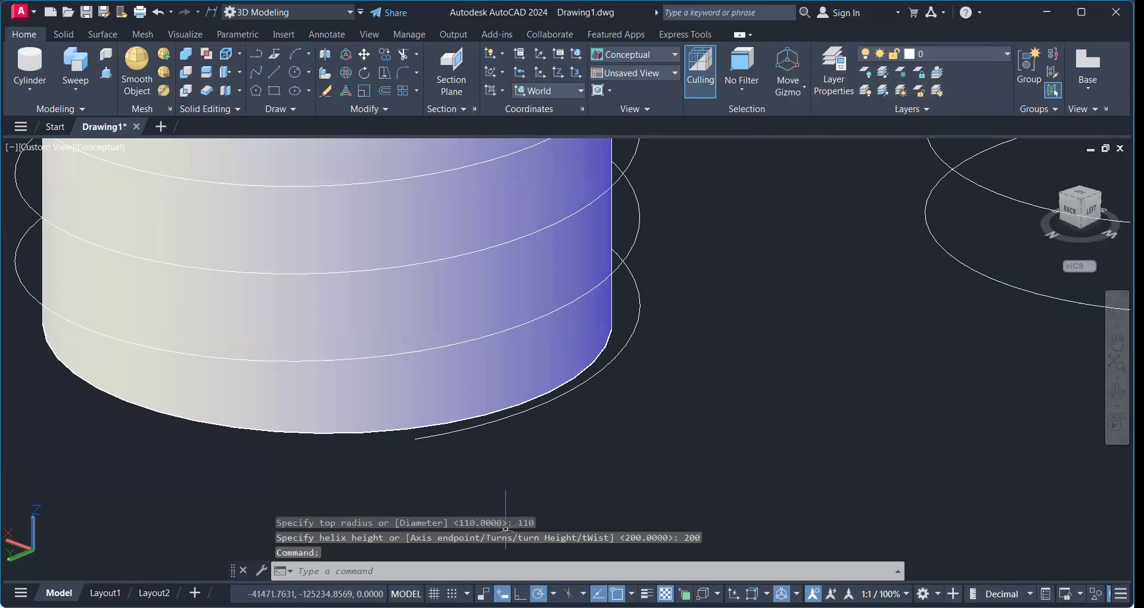
{"action": "type", "text": "pol"}
{"action": "key", "text": "Return"}
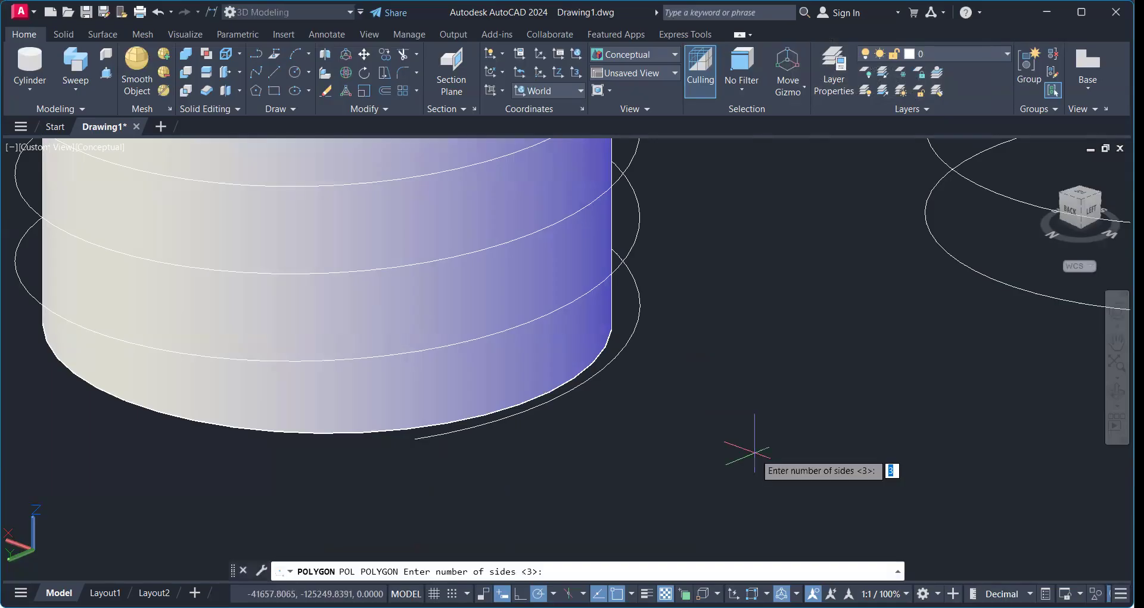
{"action": "key", "text": "Return"}
{"action": "left_click", "coordinate": [747, 452]}
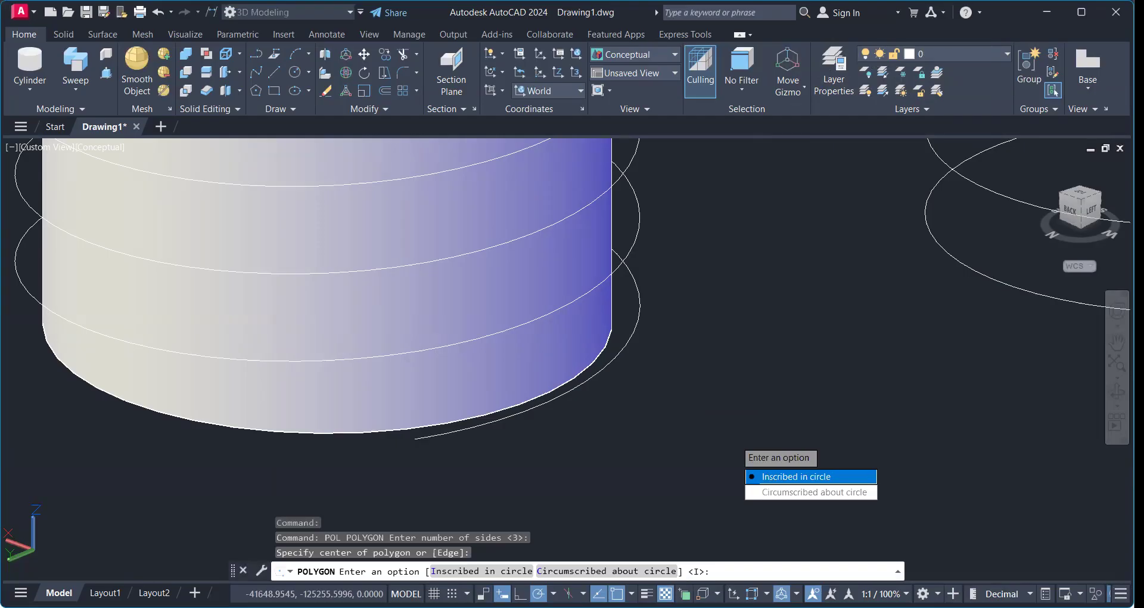
{"action": "left_click", "coordinate": [774, 476]}
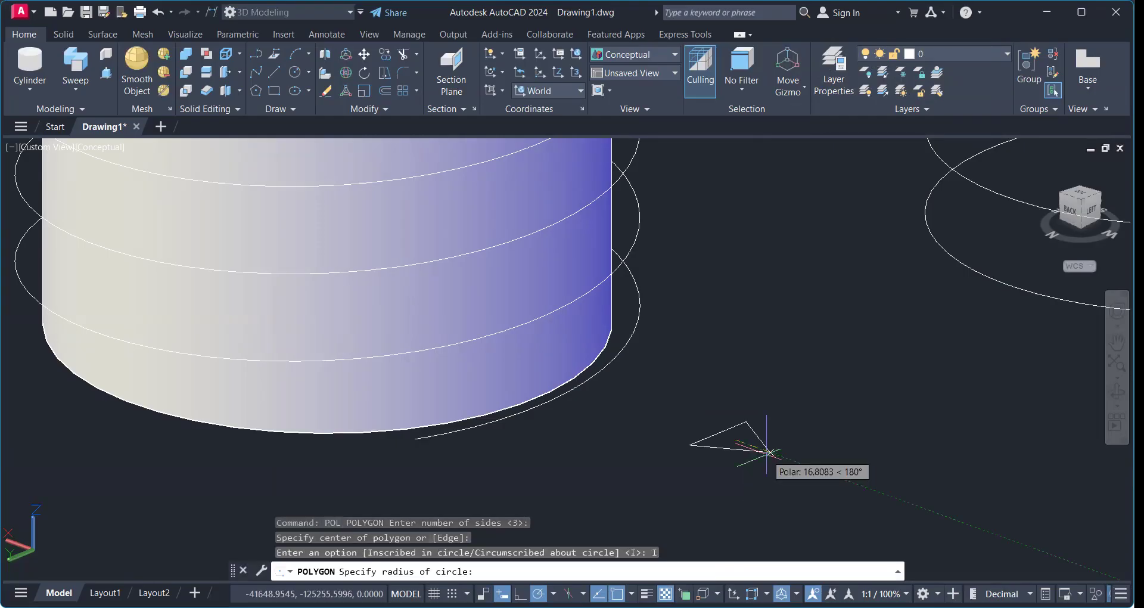
{"action": "type", "text": "10"}
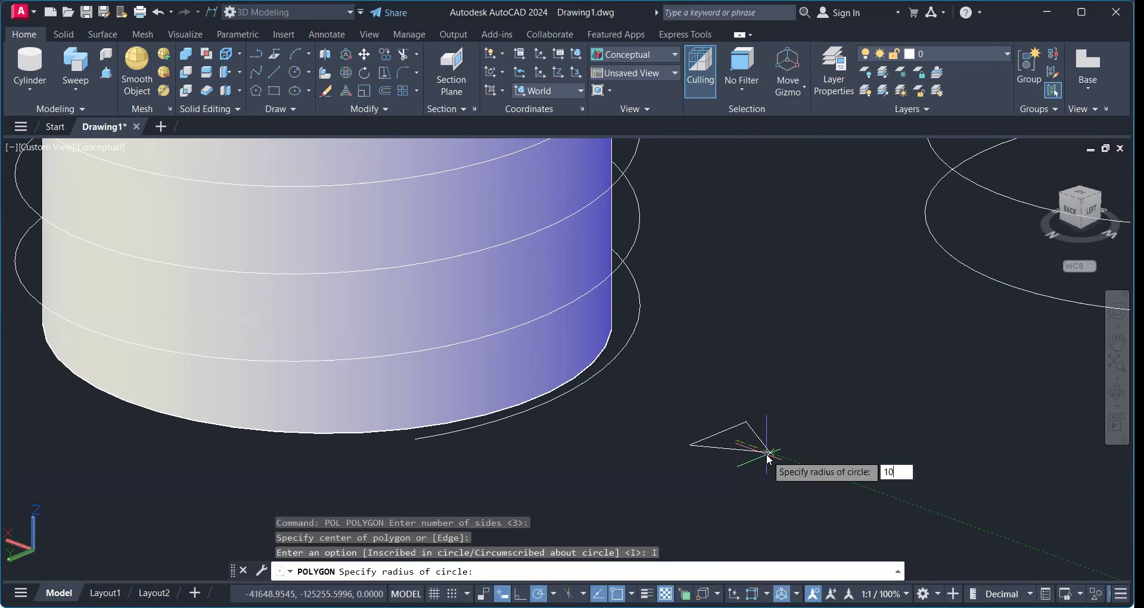
{"action": "key", "text": "Return"}
Move the small triangle onto the lower end of the helix around the cylinder
{"action": "scroll", "coordinate": [741, 441], "scroll_direction": "up", "scroll_amount": 2}
{"action": "left_click", "coordinate": [738, 444]}
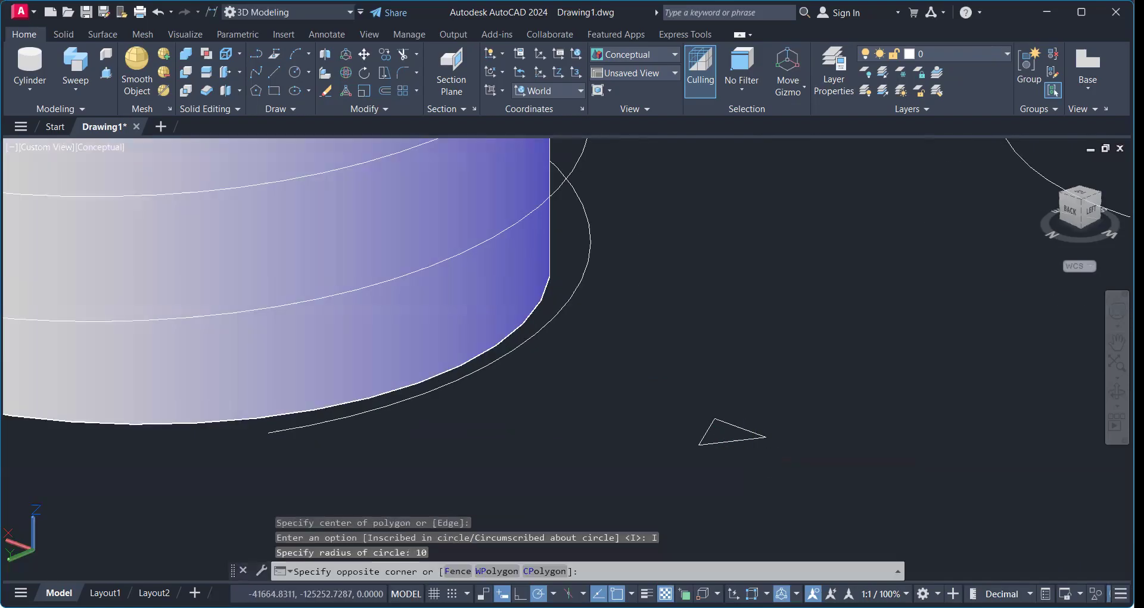
{"action": "left_click", "coordinate": [743, 465]}
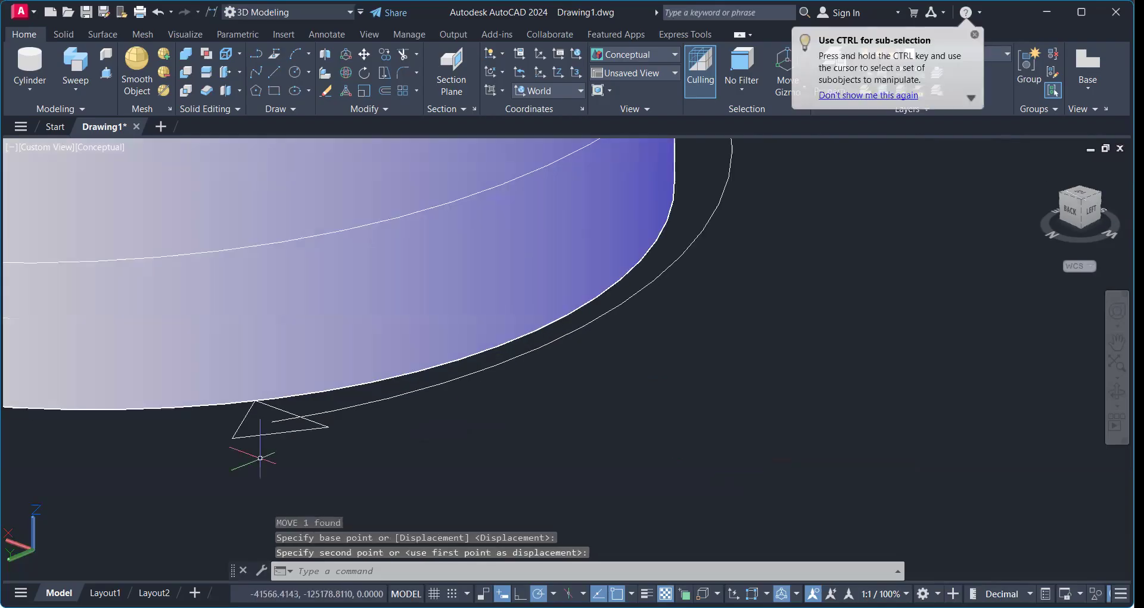
Rotate the triangle about the lower end of the helix around the cylinder
{"action": "scroll", "coordinate": [259, 460], "scroll_direction": "up", "scroll_amount": 2}
{"action": "left_click", "coordinate": [306, 456]}
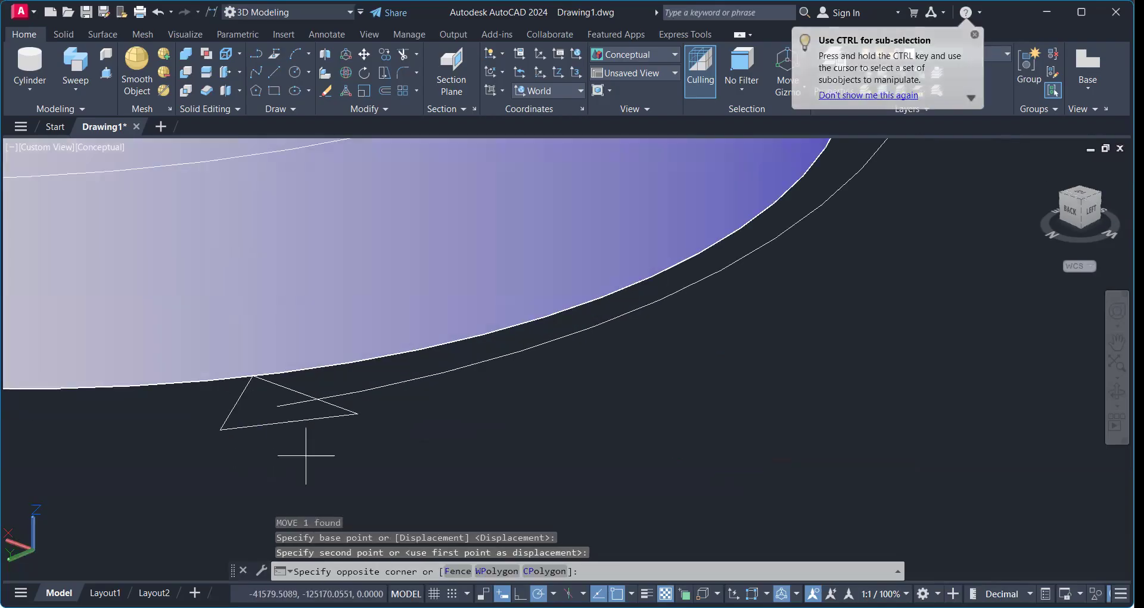
{"action": "key", "text": "Escape"}
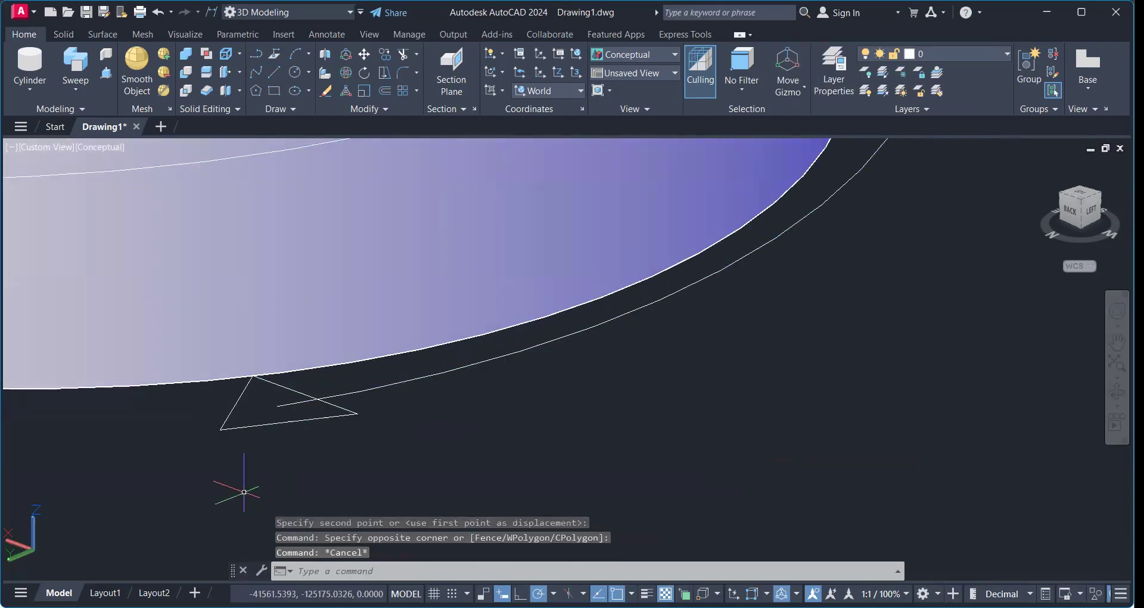
{"action": "left_click_drag", "start_coordinate": [228, 483], "coordinate": [248, 493]}
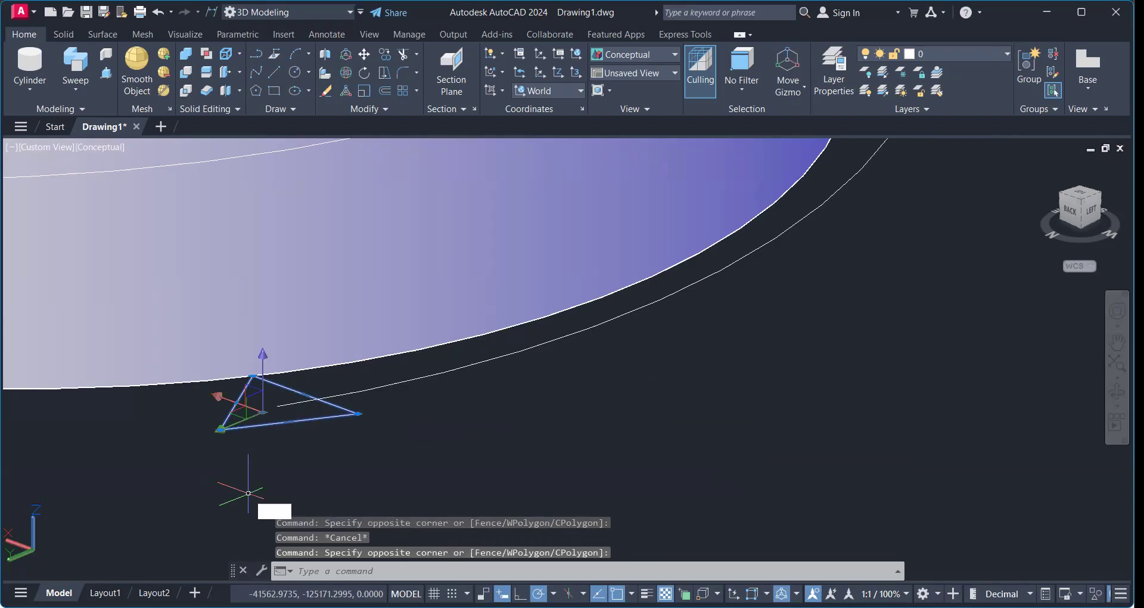
{"action": "type", "text": "ro"}
{"action": "key", "text": "Return"}
{"action": "left_click", "coordinate": [278, 407]}
{"action": "left_click", "coordinate": [403, 427]}
{"action": "scroll", "coordinate": [314, 450], "scroll_direction": "down", "scroll_amount": 6}
{"action": "middle_click_drag", "start_coordinate": [314, 450], "coordinate": [306, 454]}
{"action": "scroll", "coordinate": [304, 454], "scroll_direction": "up", "scroll_amount": 3}
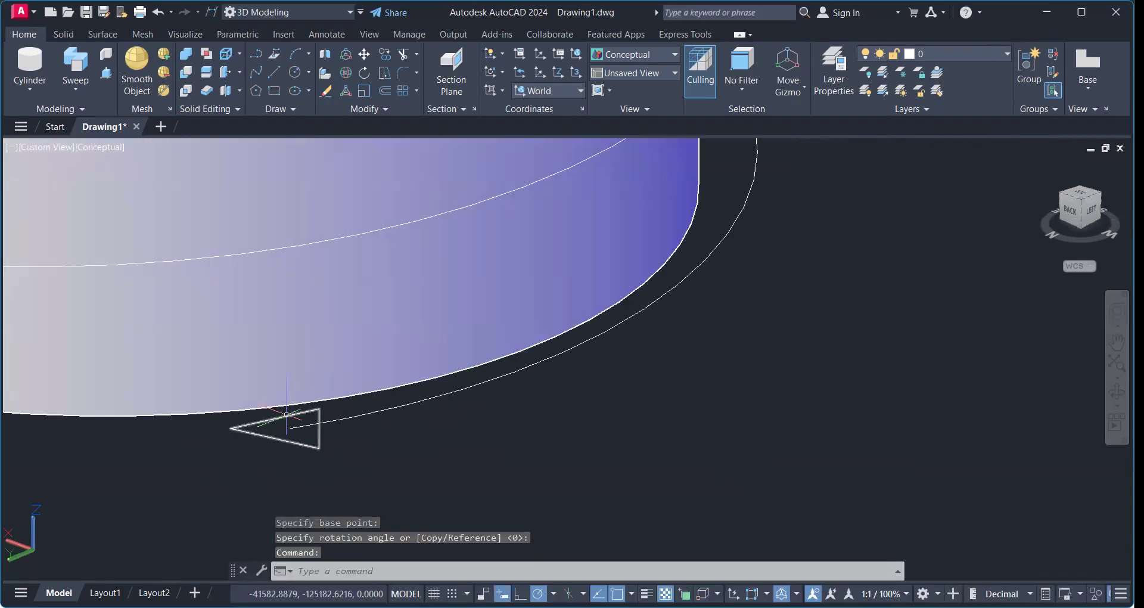
Stretch the triangle's edge nearest the cylinder by its midpoint until it meets the cylinder's base edge
{"action": "left_click", "coordinate": [285, 414]}
{"action": "scroll", "coordinate": [271, 411], "scroll_direction": "up", "scroll_amount": 5}
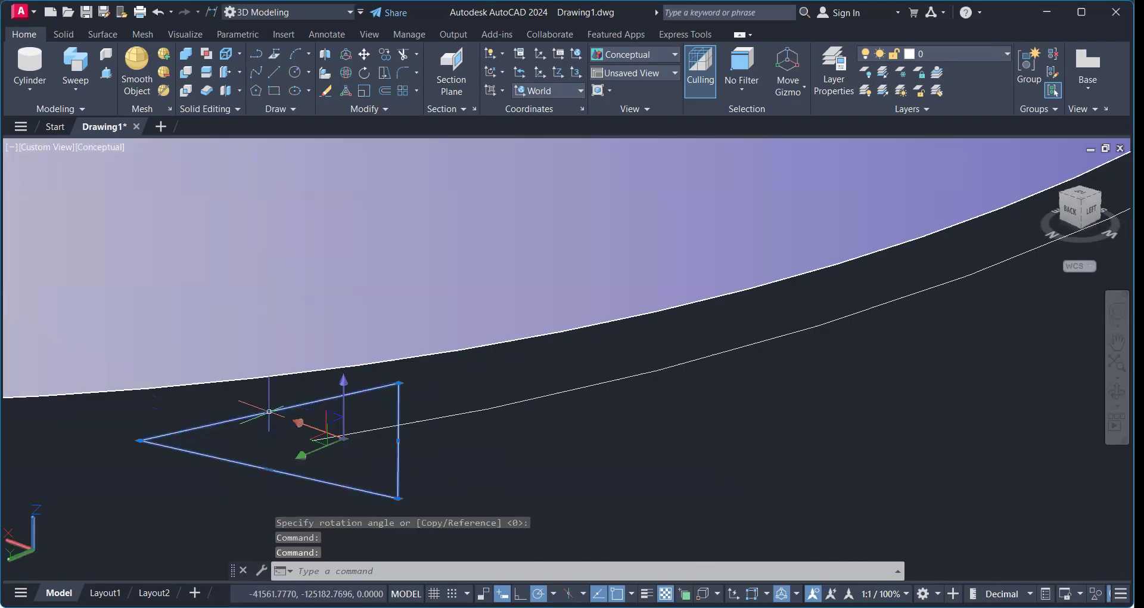
{"action": "left_click", "coordinate": [270, 412]}
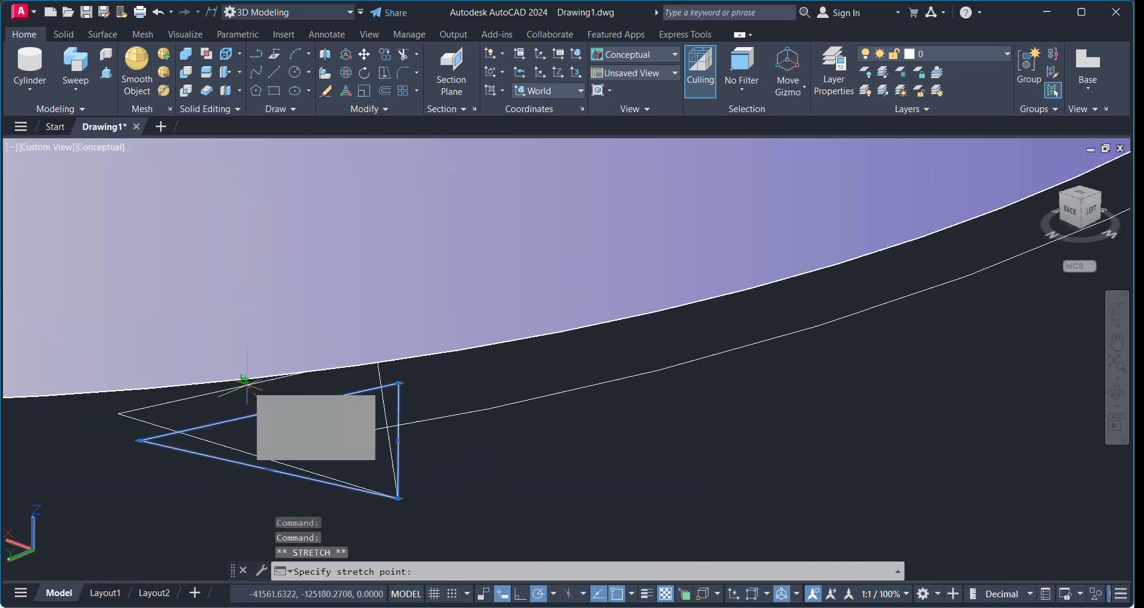
{"action": "left_click", "coordinate": [244, 381]}
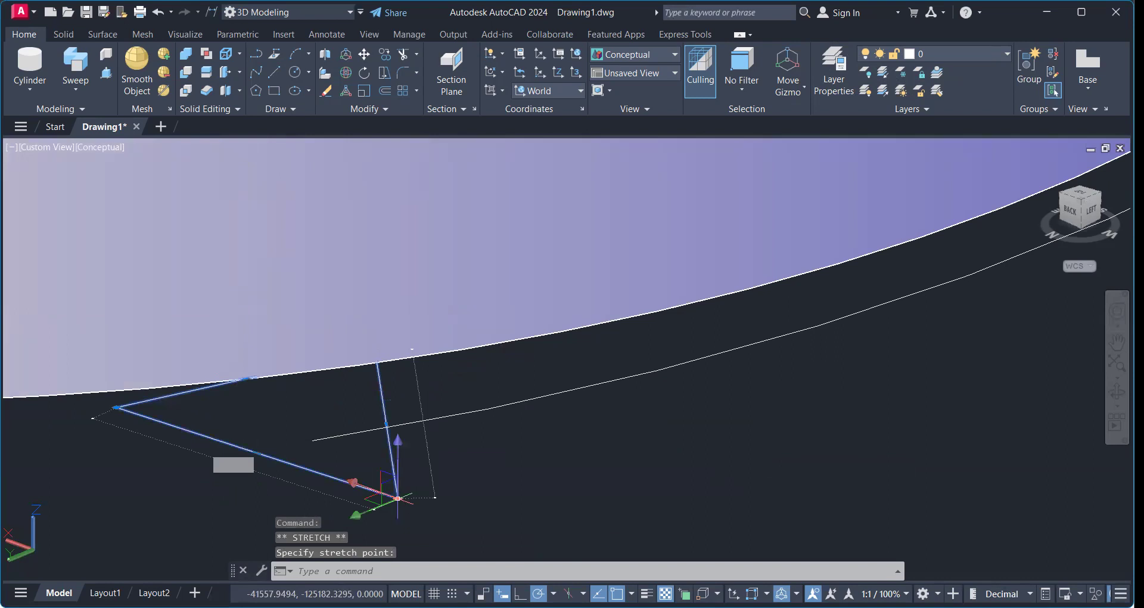
Sweep the triangle as a solid along the helix around the cylinder to form a thread
{"action": "left_click", "coordinate": [372, 484]}
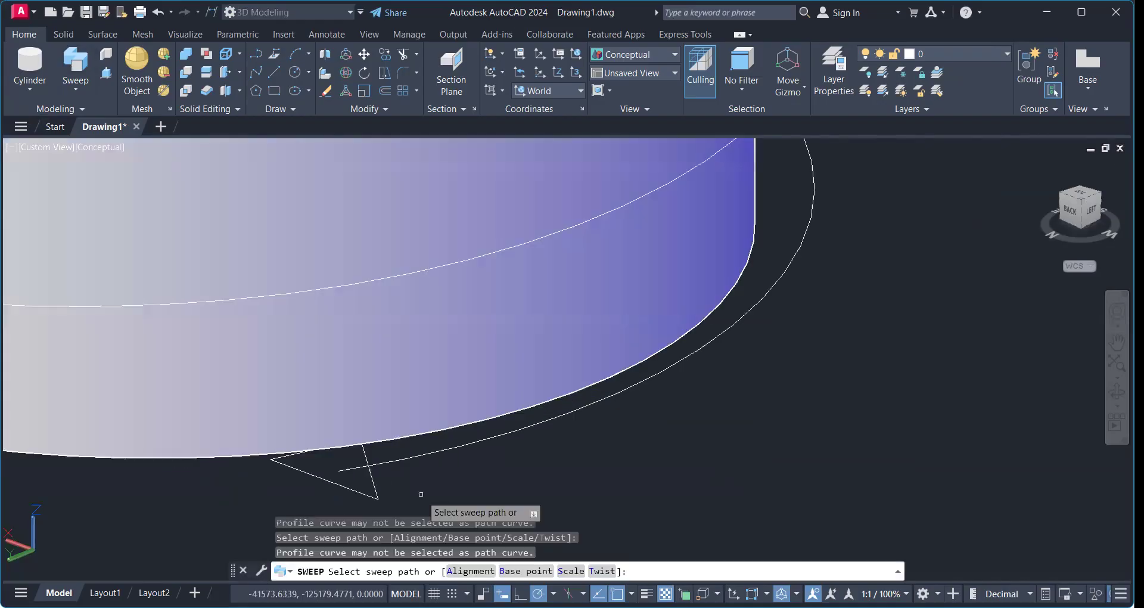
{"action": "key", "text": "Escape"}
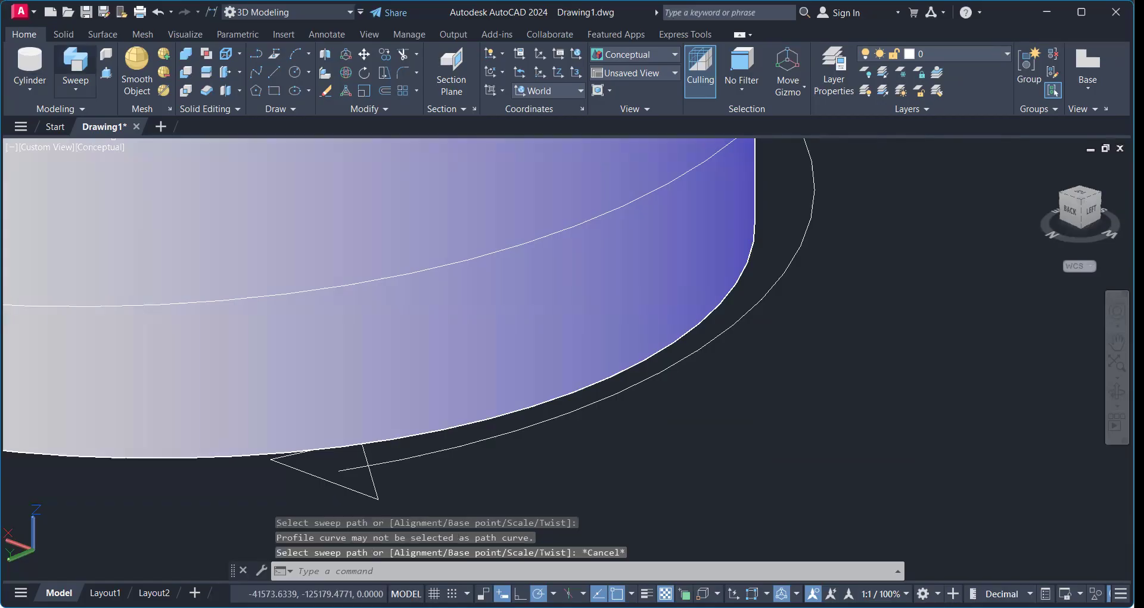
{"action": "left_click", "coordinate": [75, 65]}
{"action": "left_click", "coordinate": [365, 494]}
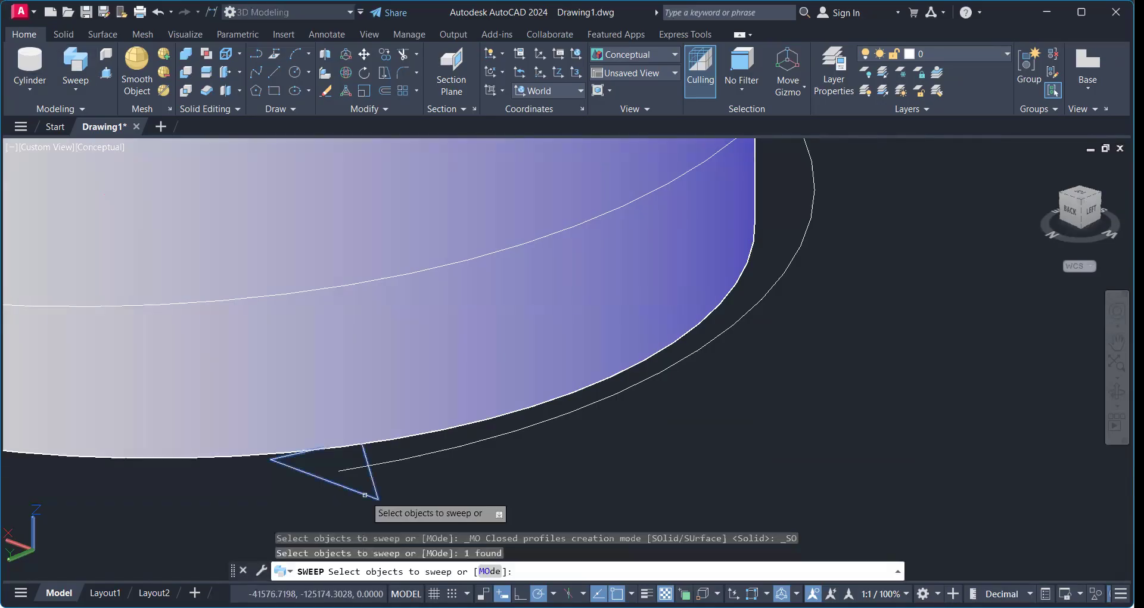
{"action": "key", "text": "Return"}
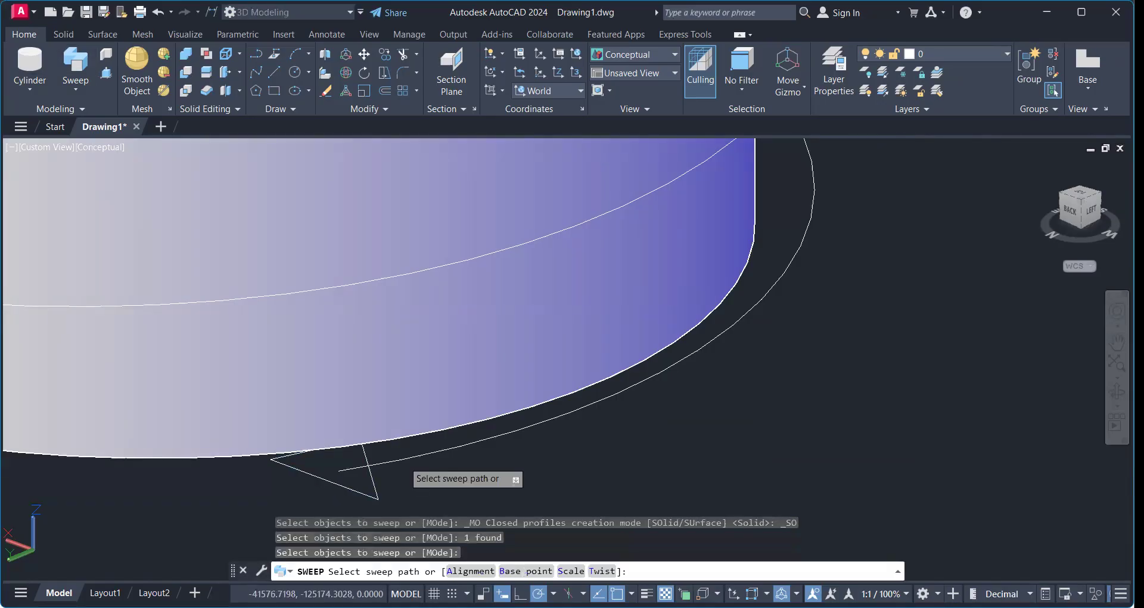
{"action": "left_click", "coordinate": [401, 459]}
{"action": "scroll", "coordinate": [411, 478], "scroll_direction": "down", "scroll_amount": 10}
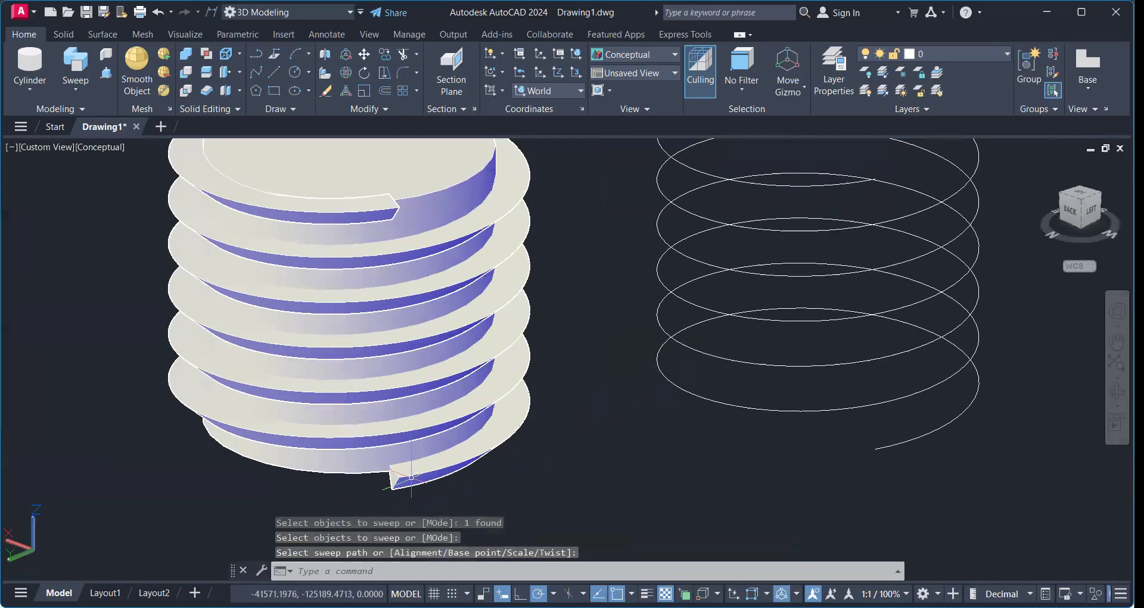
Examine the threaded cylinder from the side, from below and from above, including how the thread meets the cylinder
{"action": "middle_click_drag", "start_coordinate": [390, 459], "coordinate": [414, 419], "text": "shift"}
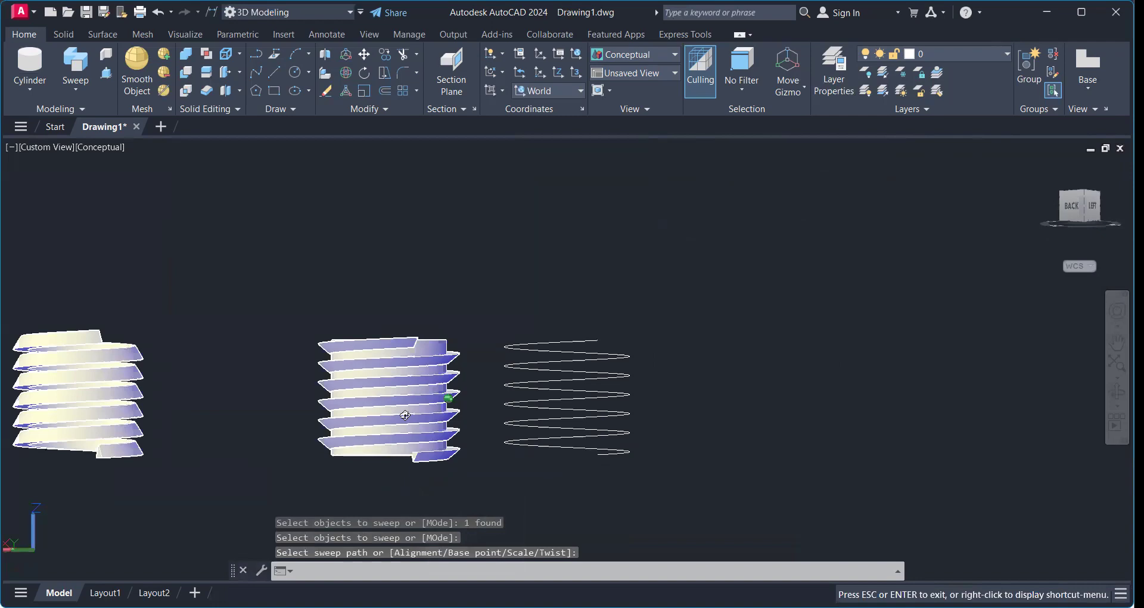
{"action": "key", "text": "Escape"}
{"action": "scroll", "coordinate": [405, 453], "scroll_direction": "up", "scroll_amount": 8}
{"action": "middle_click_drag", "start_coordinate": [403, 461], "coordinate": [526, 457], "text": "shift"}
{"action": "scroll", "coordinate": [524, 456], "scroll_direction": "down", "scroll_amount": 10}
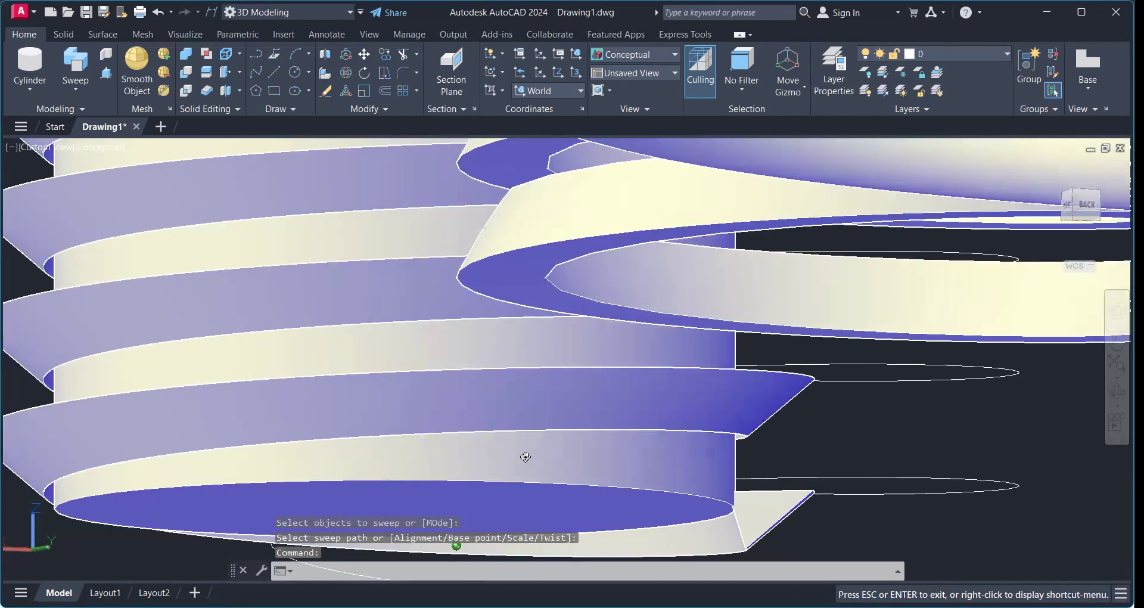
{"action": "key", "text": "Escape"}
{"action": "middle_click_drag", "start_coordinate": [338, 345], "coordinate": [322, 304], "text": "shift"}
{"action": "scroll", "coordinate": [311, 333], "scroll_direction": "up", "scroll_amount": 4}
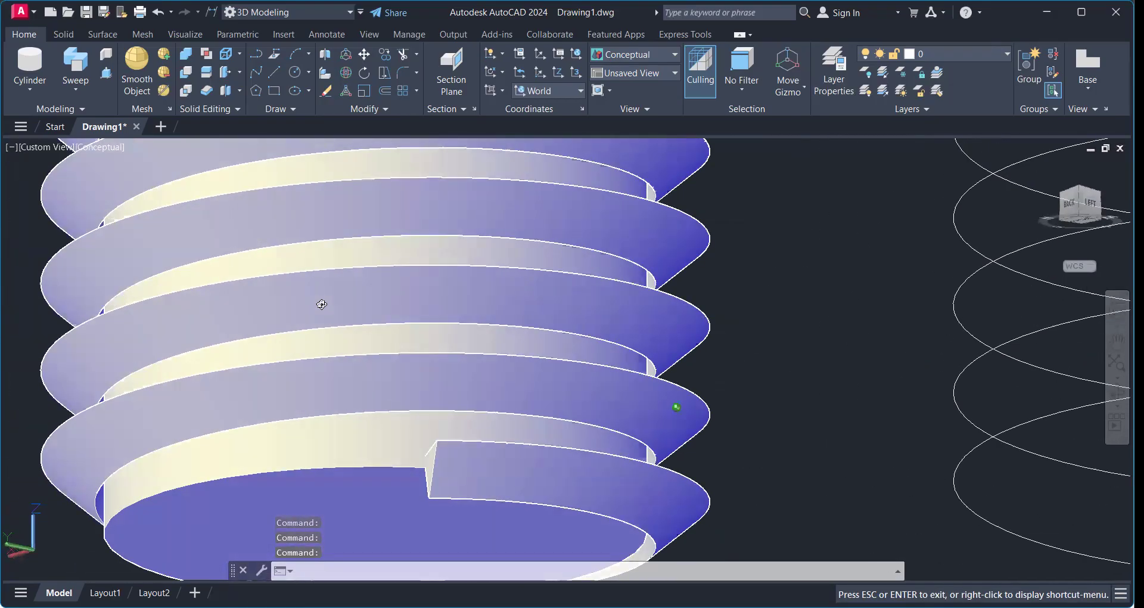
{"action": "scroll", "coordinate": [345, 319], "scroll_direction": "down", "scroll_amount": 4}
{"action": "middle_click_drag", "start_coordinate": [353, 341], "coordinate": [368, 398], "text": "shift"}
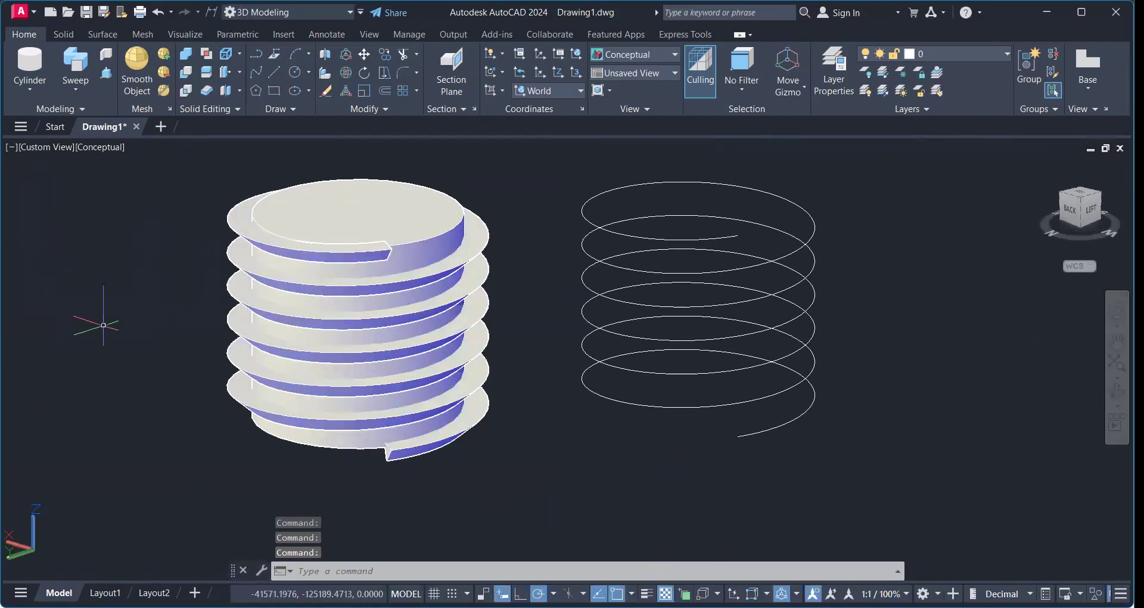
{"action": "scroll", "coordinate": [504, 329], "scroll_direction": "down", "scroll_amount": 5}
{"action": "middle_click_drag", "start_coordinate": [476, 331], "coordinate": [446, 388]}
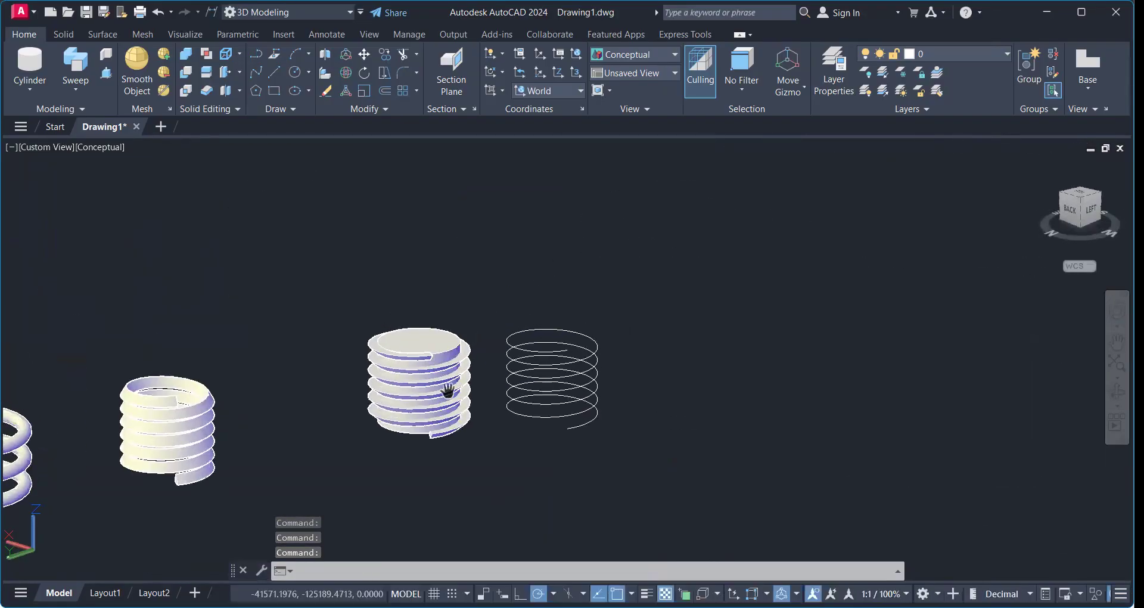
Examine the threaded cylinder and compare it with the spare helix and the row of swept helix solids
{"action": "scroll", "coordinate": [446, 388], "scroll_direction": "up", "scroll_amount": 2}
{"action": "scroll", "coordinate": [141, 154], "scroll_direction": "up", "scroll_amount": 2}
{"action": "scroll", "coordinate": [155, 209], "scroll_direction": "down", "scroll_amount": 2}
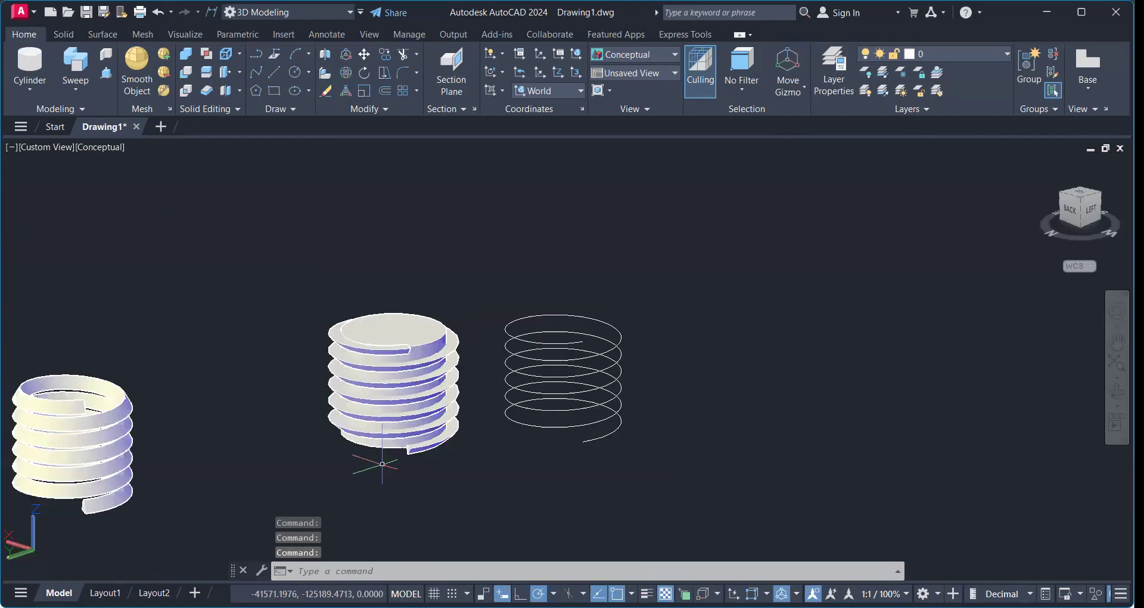
{"action": "scroll", "coordinate": [430, 453], "scroll_direction": "up", "scroll_amount": 3}
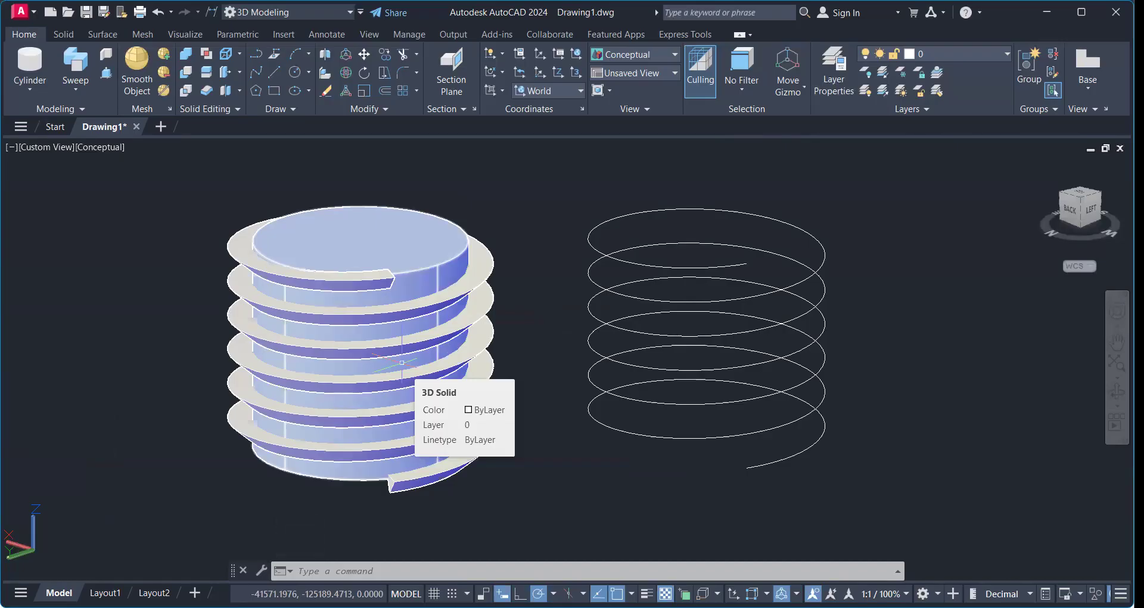
{"action": "scroll", "coordinate": [403, 363], "scroll_direction": "up", "scroll_amount": 2}
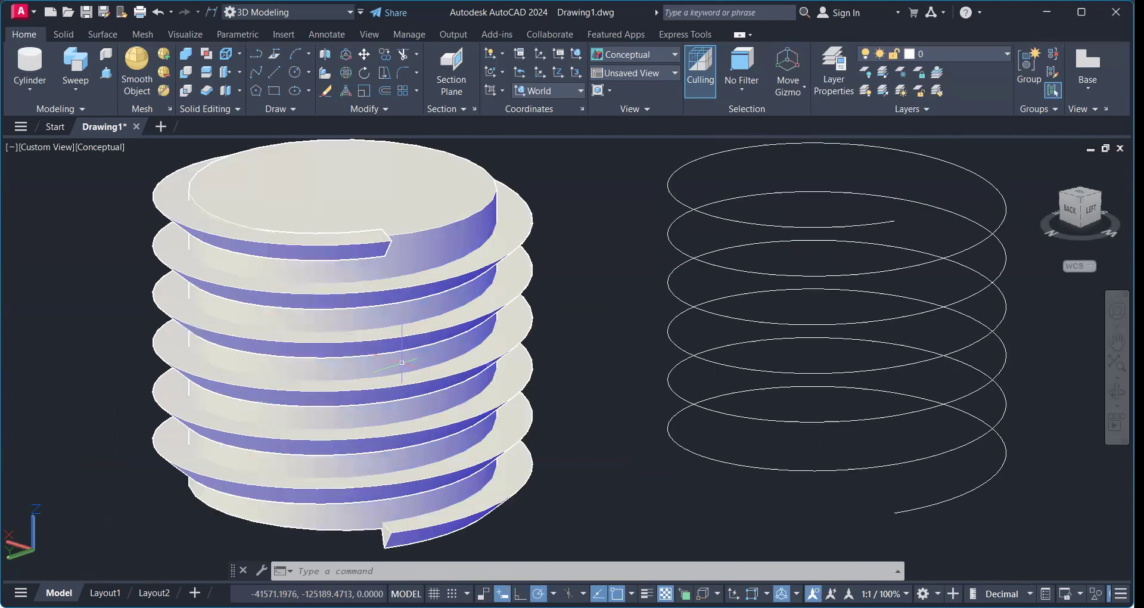
{"action": "scroll", "coordinate": [402, 362], "scroll_direction": "down", "scroll_amount": 5}
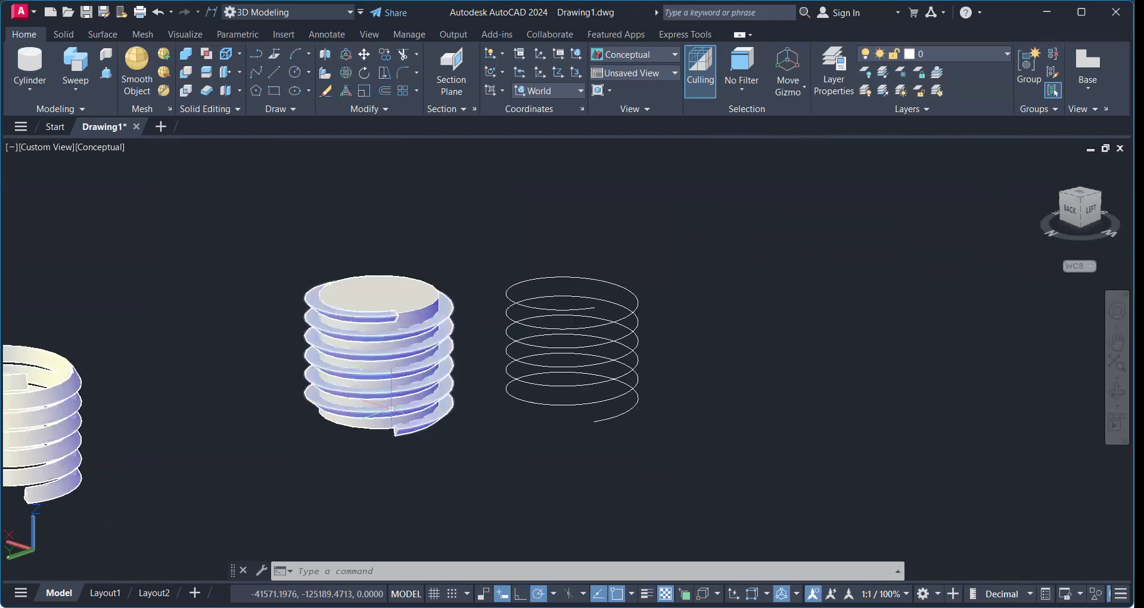
{"action": "middle_click_drag", "start_coordinate": [360, 396], "coordinate": [441, 396]}
{"action": "middle_click_drag", "start_coordinate": [118, 416], "coordinate": [186, 385]}
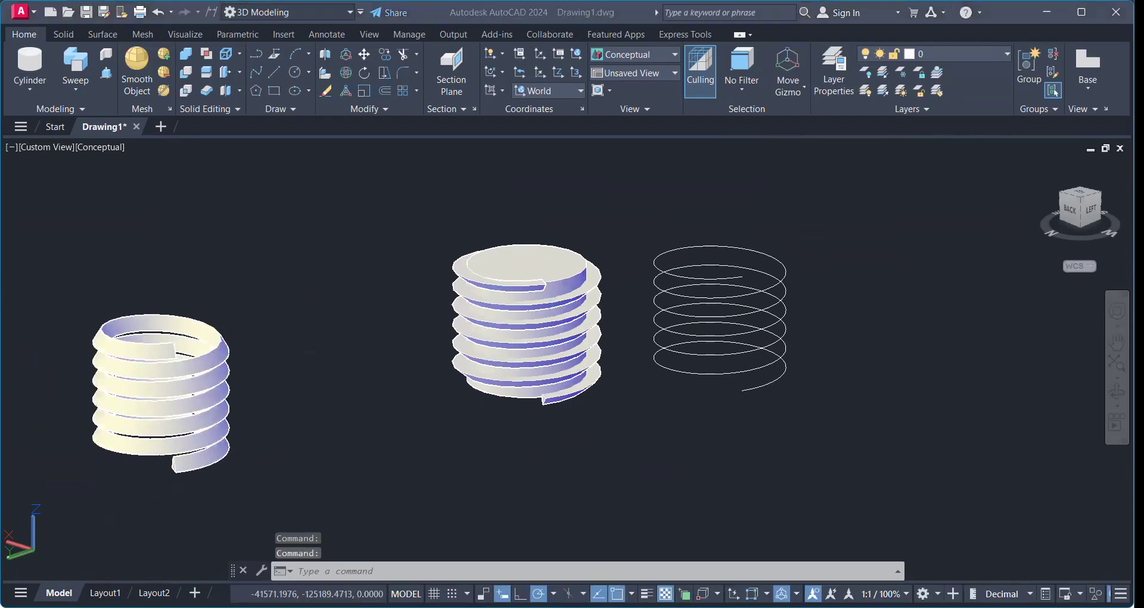
{"action": "scroll", "coordinate": [485, 352], "scroll_direction": "down", "scroll_amount": 6}
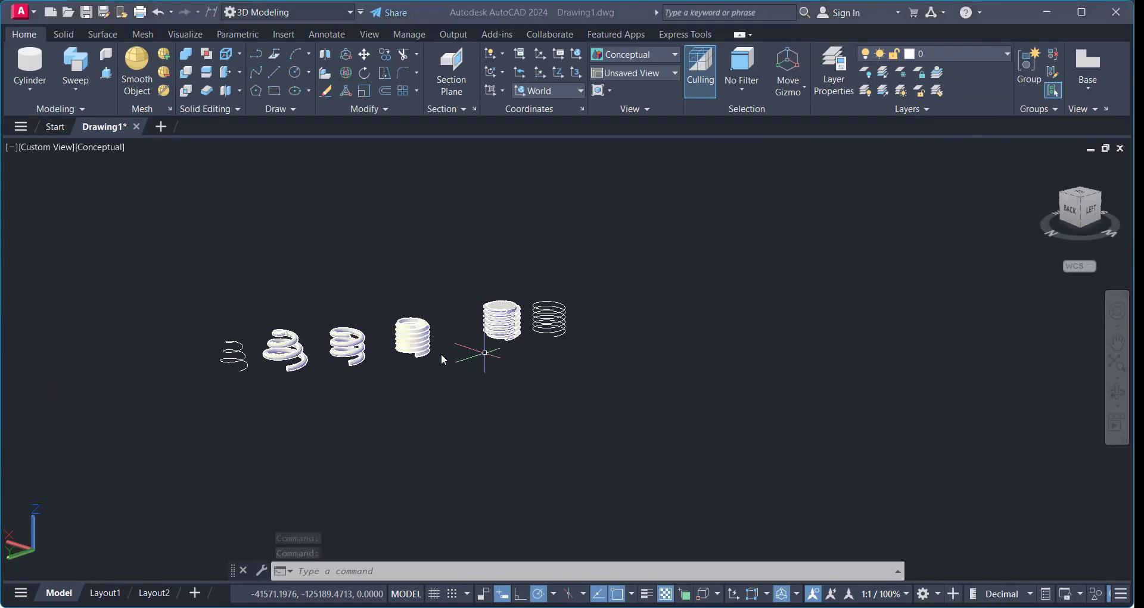
{"action": "scroll", "coordinate": [344, 345], "scroll_direction": "up", "scroll_amount": 5}
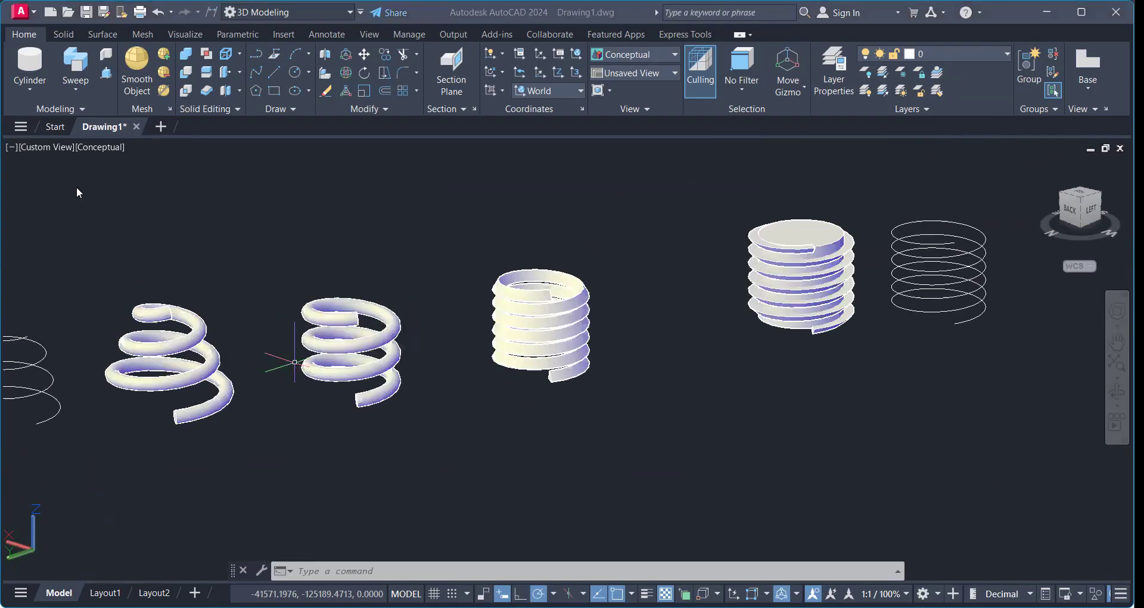
{"action": "left_click", "coordinate": [74, 88]}
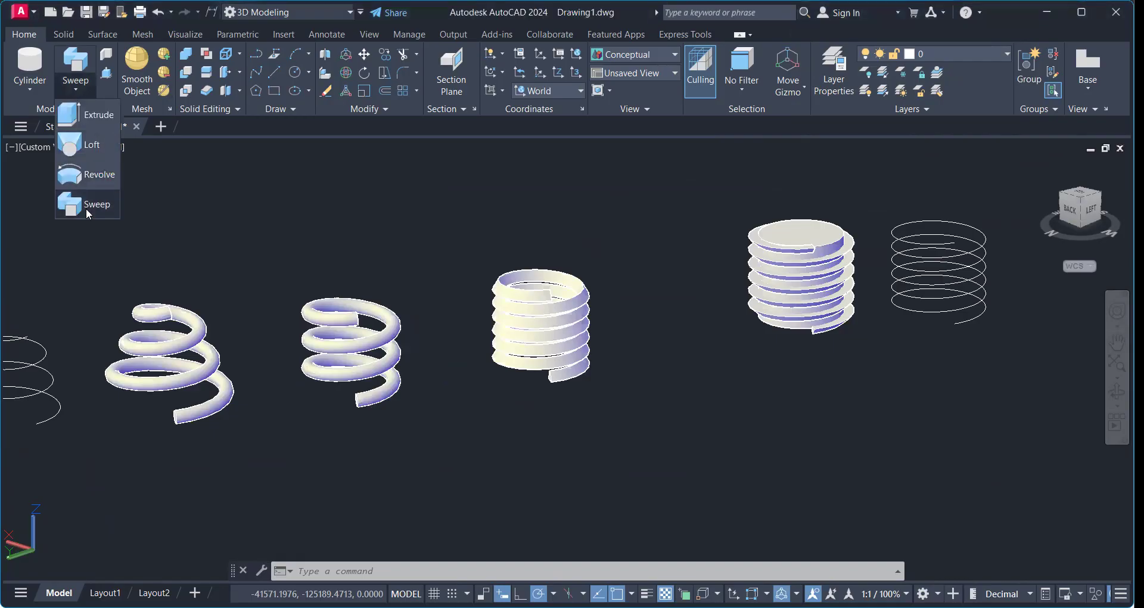
Draw an open arc in the empty space beyond the spare helix, with a circle of radius 25 centred on its end
{"action": "scroll", "coordinate": [453, 403], "scroll_direction": "down", "scroll_amount": 4}
{"action": "middle_click_drag", "start_coordinate": [592, 404], "coordinate": [442, 434]}
{"action": "scroll", "coordinate": [466, 400], "scroll_direction": "up", "scroll_amount": 3}
{"action": "scroll", "coordinate": [535, 400], "scroll_direction": "up", "scroll_amount": 2}
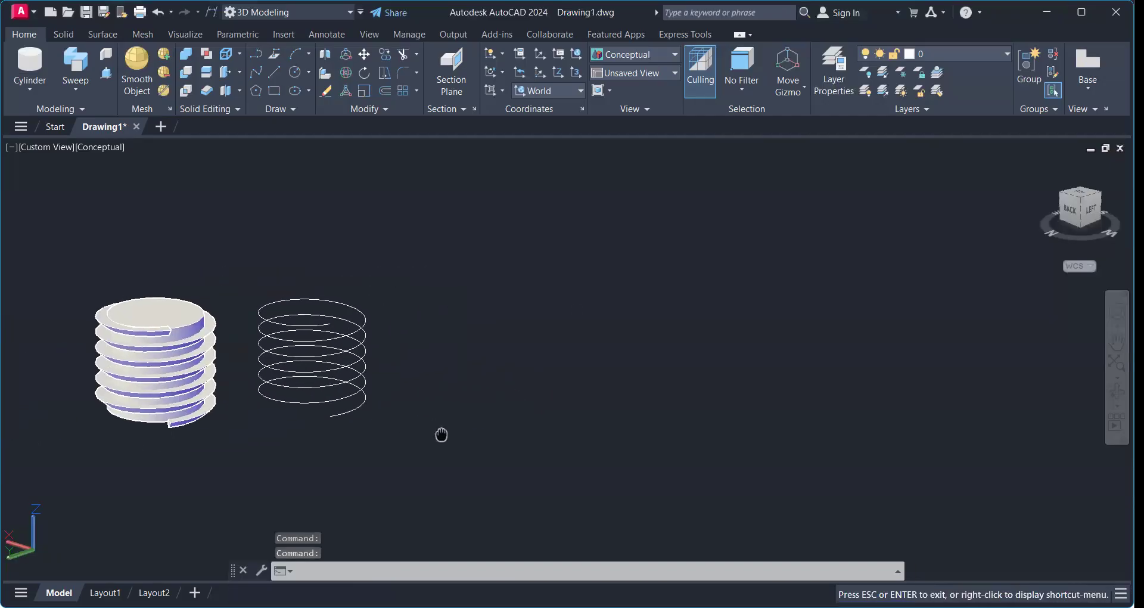
{"action": "scroll", "coordinate": [442, 434], "scroll_direction": "up", "scroll_amount": 2}
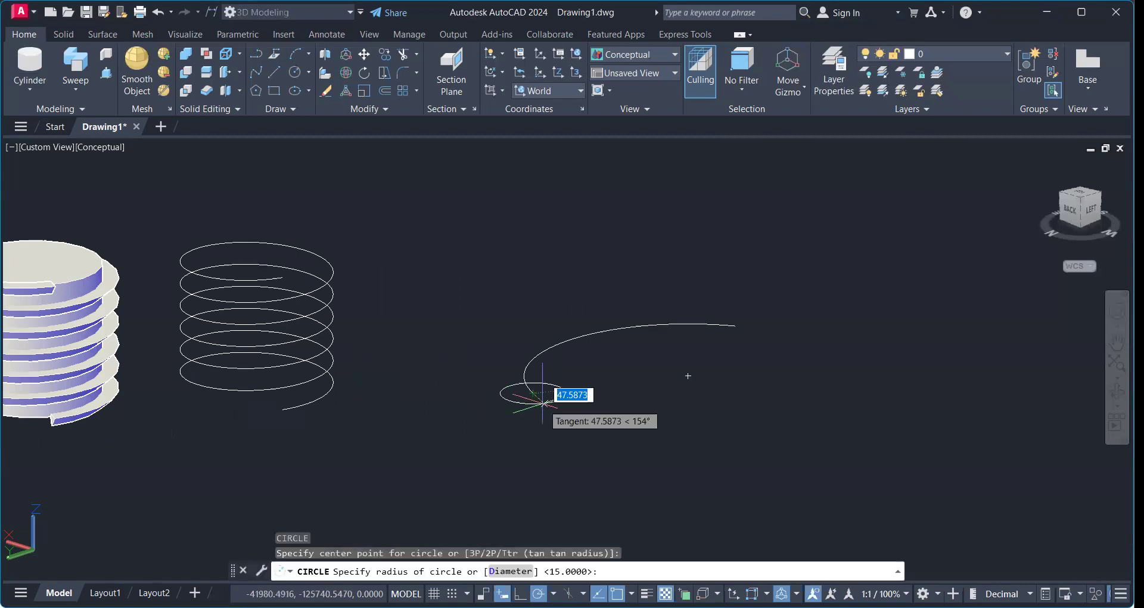
{"action": "type", "text": "25"}
{"action": "key", "text": "Return"}
Sweep the circle along the arc to form a solid curved rod
{"action": "scroll", "coordinate": [543, 402], "scroll_direction": "up", "scroll_amount": 2}
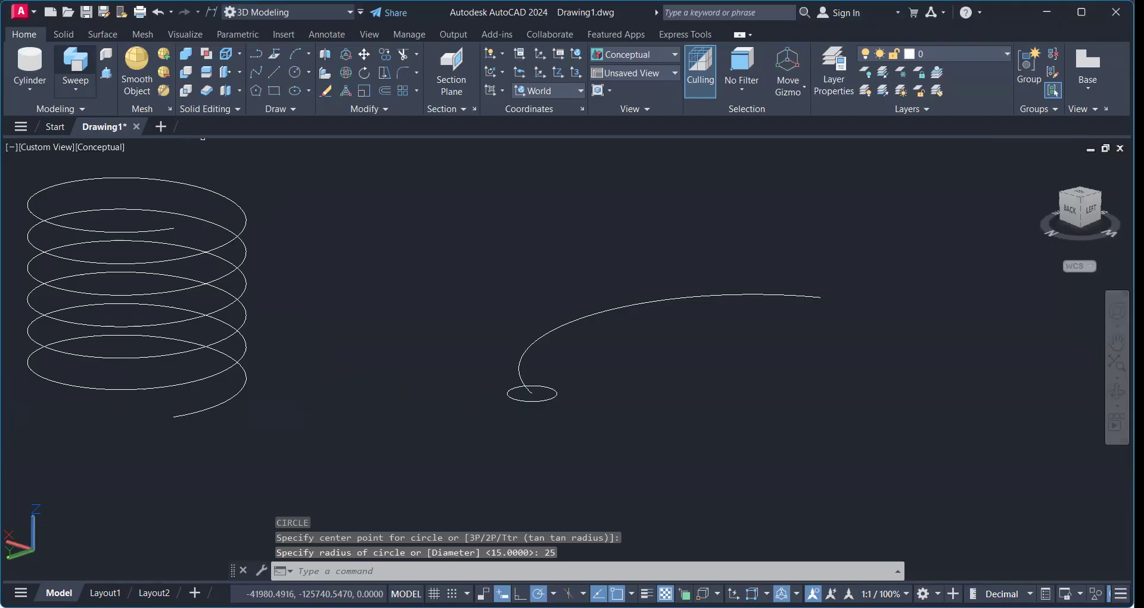
{"action": "scroll", "coordinate": [532, 393], "scroll_direction": "up", "scroll_amount": 2}
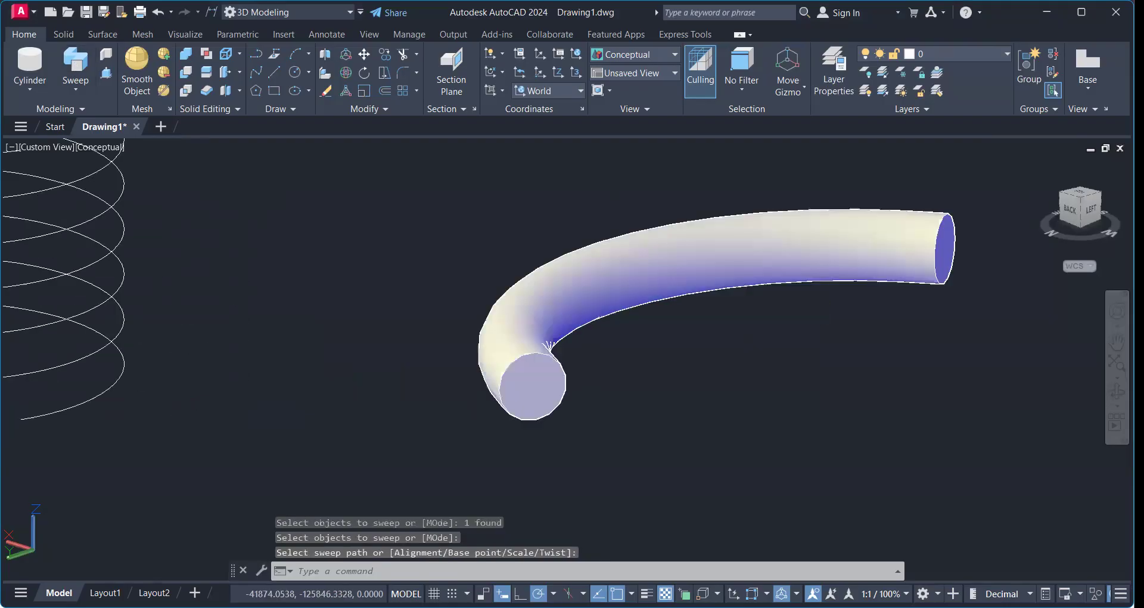
{"action": "scroll", "coordinate": [532, 394], "scroll_direction": "down", "scroll_amount": 2}
Copy the curved rod twice, placing the copies beside the original with clear space between them
{"action": "middle_click_drag", "start_coordinate": [531, 406], "coordinate": [368, 438]}
{"action": "left_click", "coordinate": [409, 455]}
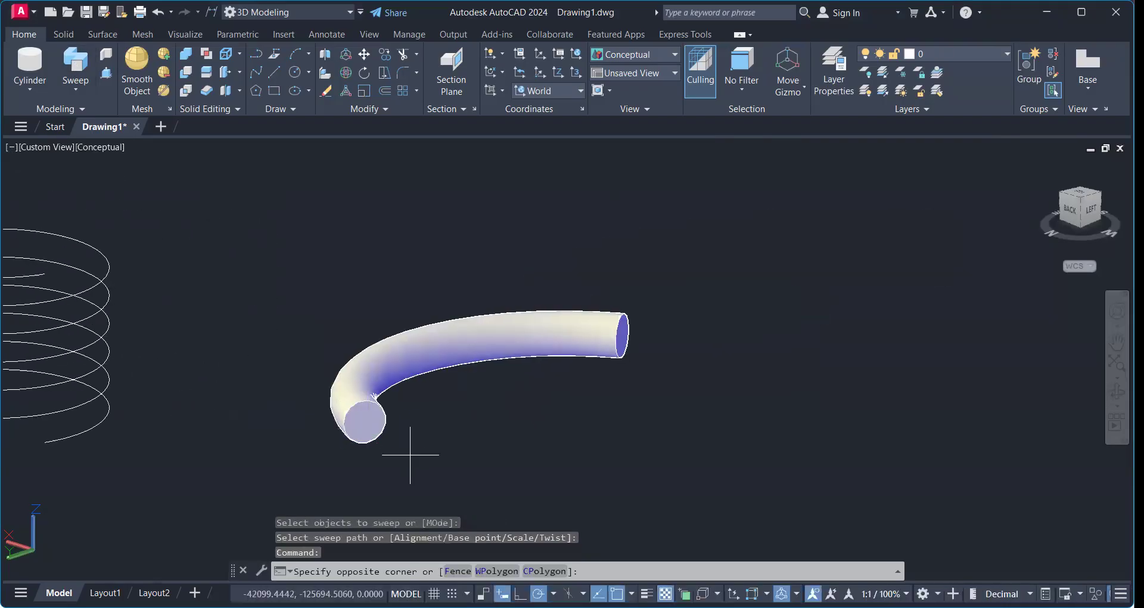
{"action": "left_click", "coordinate": [361, 409]}
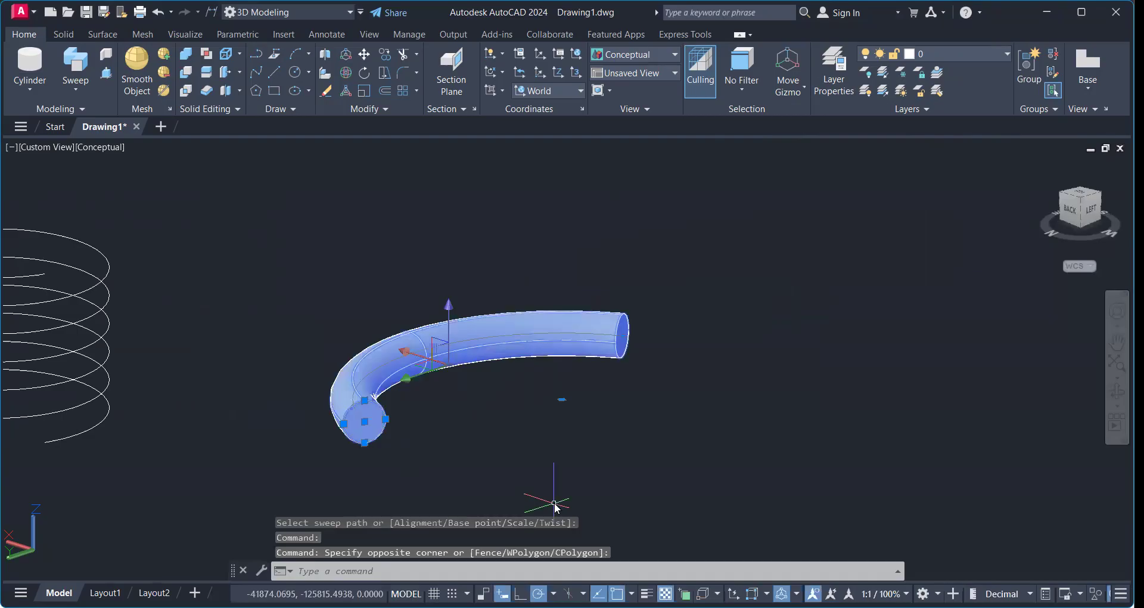
{"action": "type", "text": "CO"}
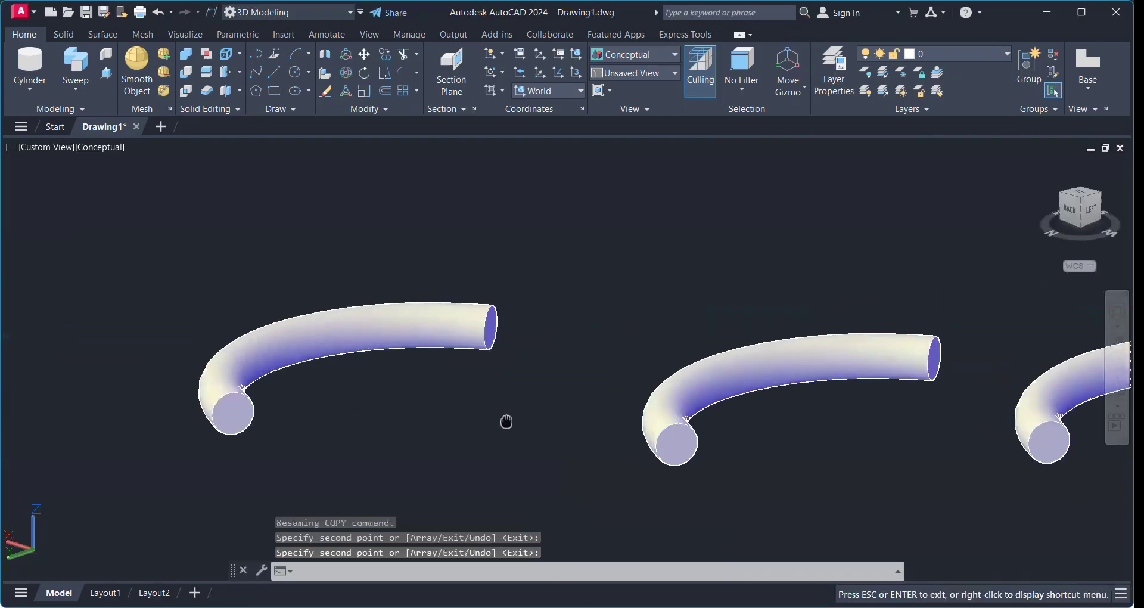
{"action": "key", "text": "Return"}
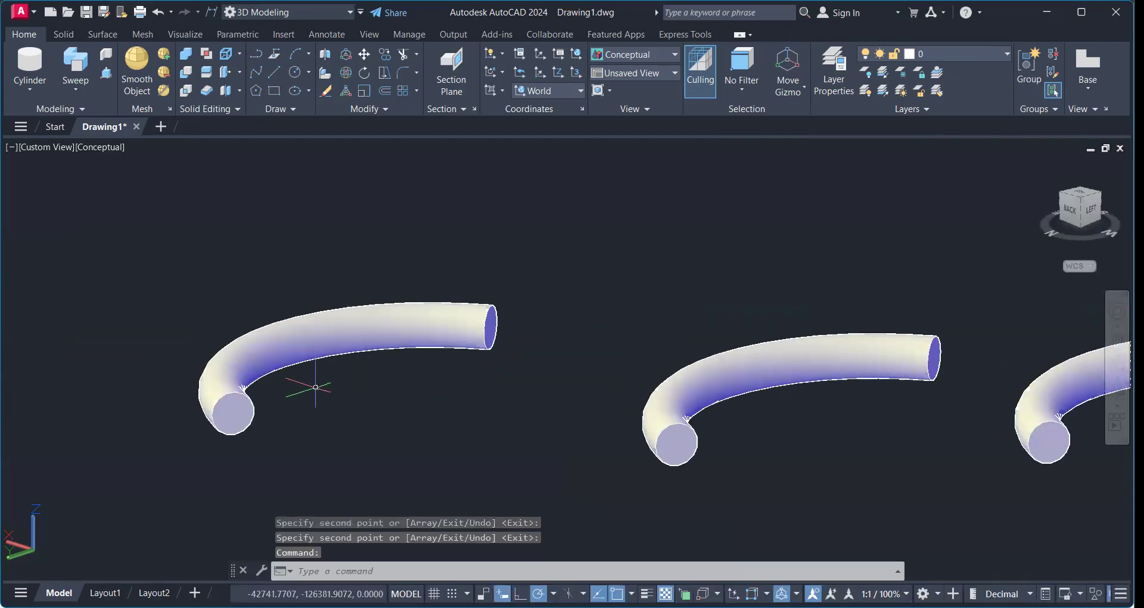
Shell the first curved rod with both circular end faces removed, making a pipe open at both ends
{"action": "scroll", "coordinate": [316, 388], "scroll_direction": "up", "scroll_amount": 2}
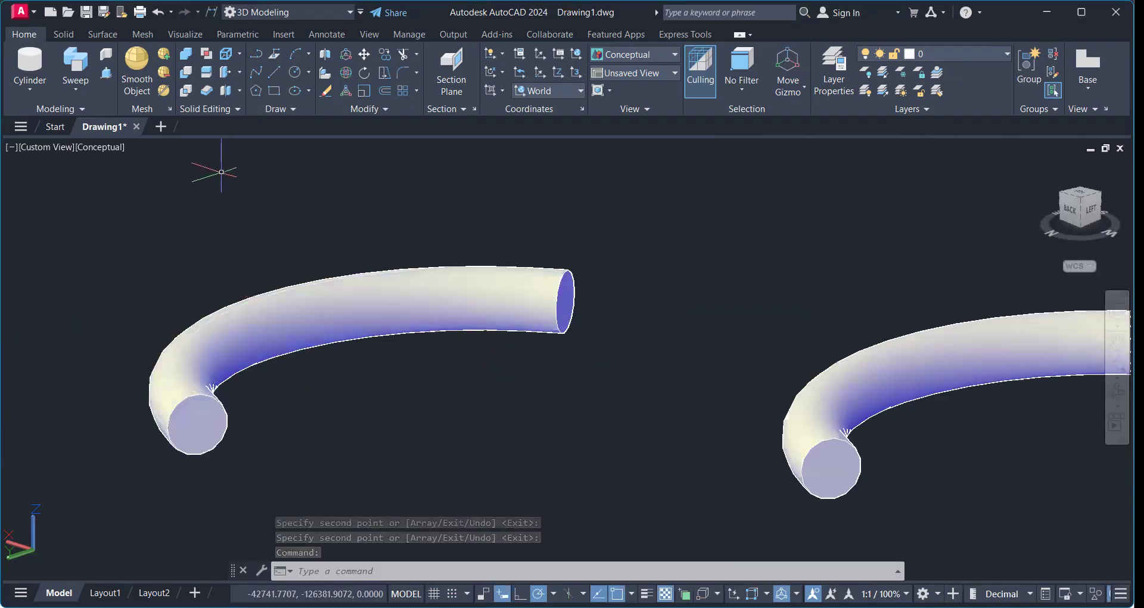
{"action": "left_click", "coordinate": [239, 91]}
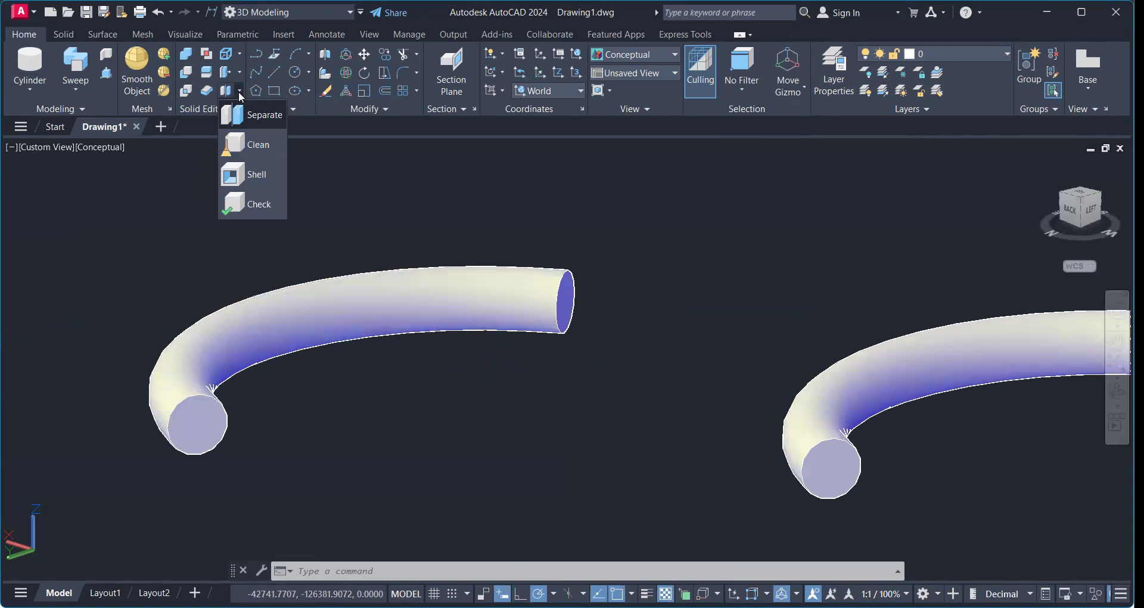
{"action": "left_click", "coordinate": [255, 180]}
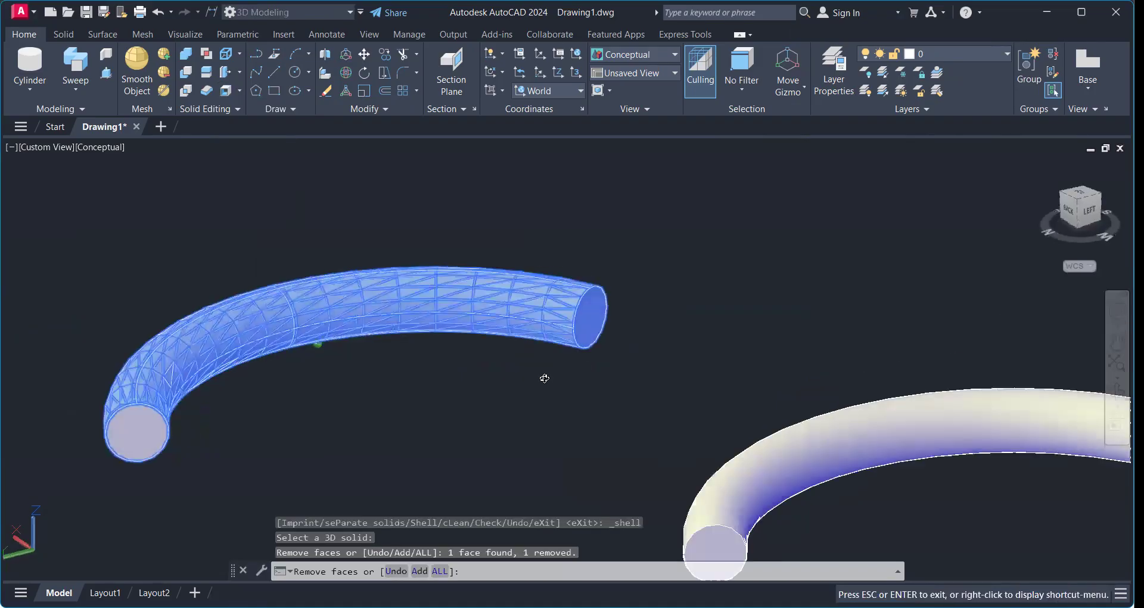
{"action": "middle_click_drag", "start_coordinate": [542, 379], "coordinate": [318, 344], "text": "shift"}
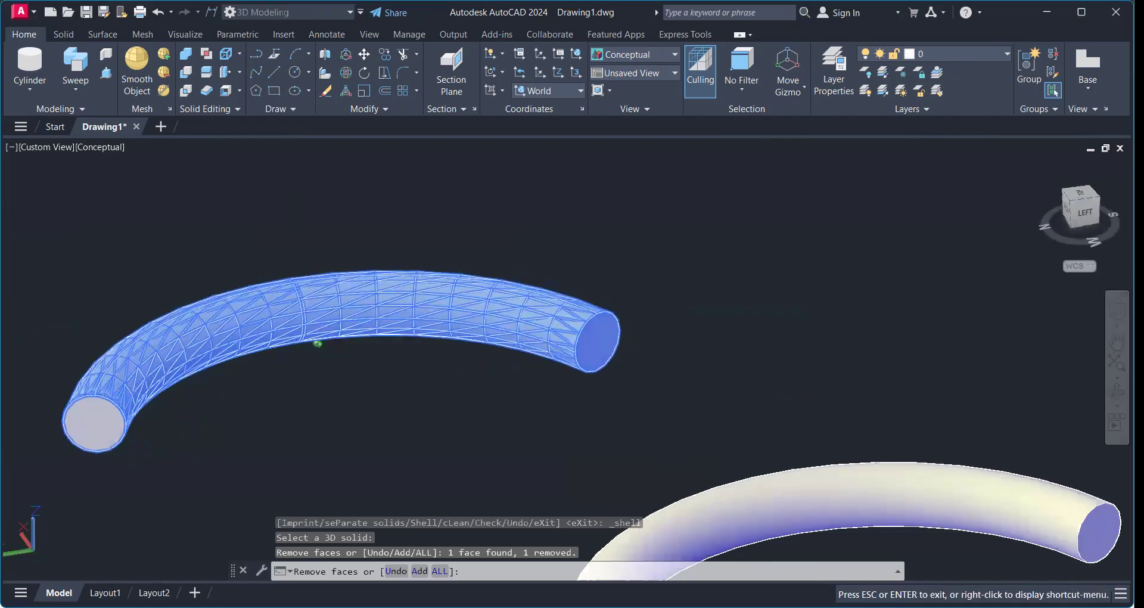
{"action": "key", "text": "Return"}
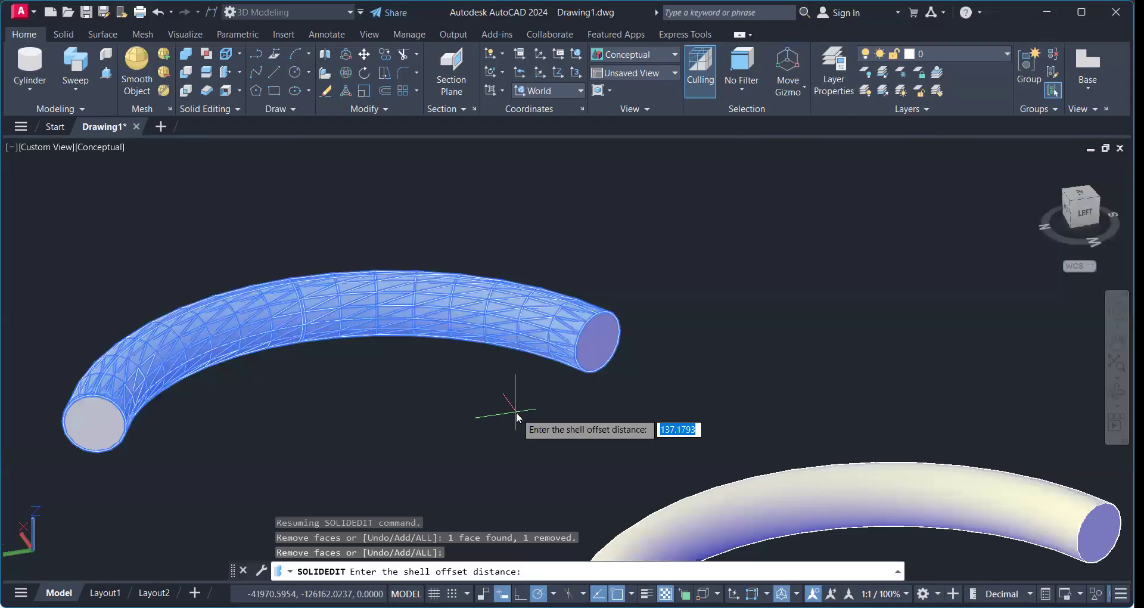
{"action": "key", "text": "Return"}
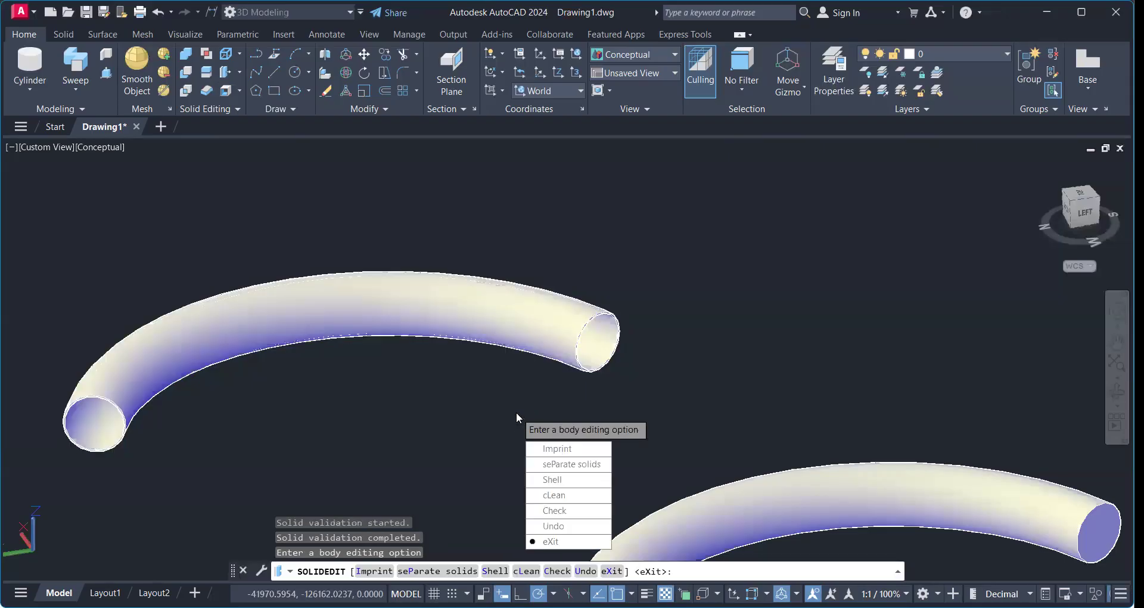
{"action": "key", "text": "Return"}
{"action": "key", "text": "Return"}
Examine the shelled pipe from several angles, looking into both of its ends and at its wall
{"action": "middle_click_drag", "start_coordinate": [72, 388], "coordinate": [128, 383], "text": "shift"}
{"action": "middle_click_drag", "start_coordinate": [574, 359], "coordinate": [371, 375], "text": "shift"}
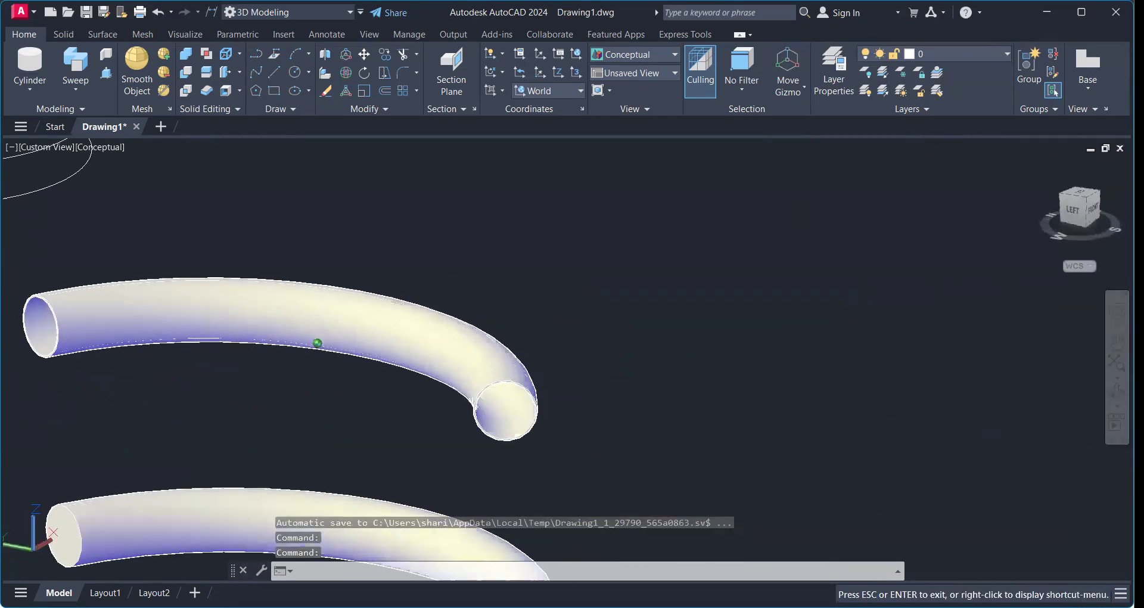
{"action": "scroll", "coordinate": [513, 411], "scroll_direction": "up", "scroll_amount": 6}
{"action": "middle_click_drag", "start_coordinate": [513, 411], "coordinate": [654, 389], "text": "shift"}
{"action": "scroll", "coordinate": [624, 385], "scroll_direction": "down", "scroll_amount": 6}
{"action": "scroll", "coordinate": [464, 427], "scroll_direction": "down", "scroll_amount": 2}
{"action": "middle_click_drag", "start_coordinate": [350, 480], "coordinate": [382, 460], "text": "shift"}
Shell the second curved rod with only one circular end face removed, keeping the opposite end closed
{"action": "middle_click_drag", "start_coordinate": [798, 510], "coordinate": [376, 466]}
{"action": "scroll", "coordinate": [432, 494], "scroll_direction": "up", "scroll_amount": 2}
{"action": "scroll", "coordinate": [374, 464], "scroll_direction": "up", "scroll_amount": 2}
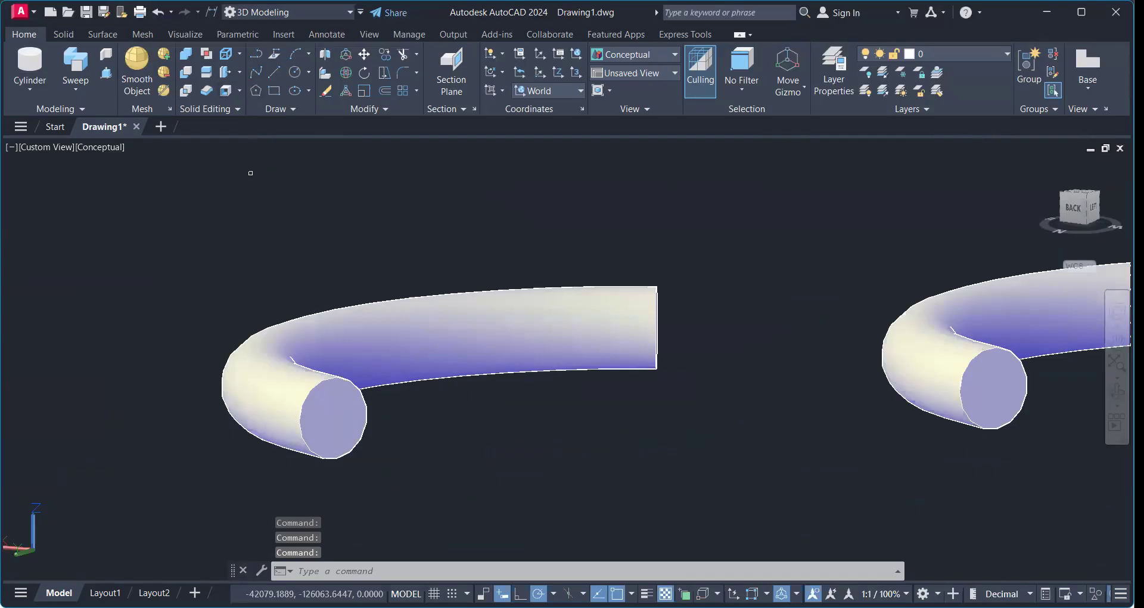
{"action": "left_click", "coordinate": [347, 330]}
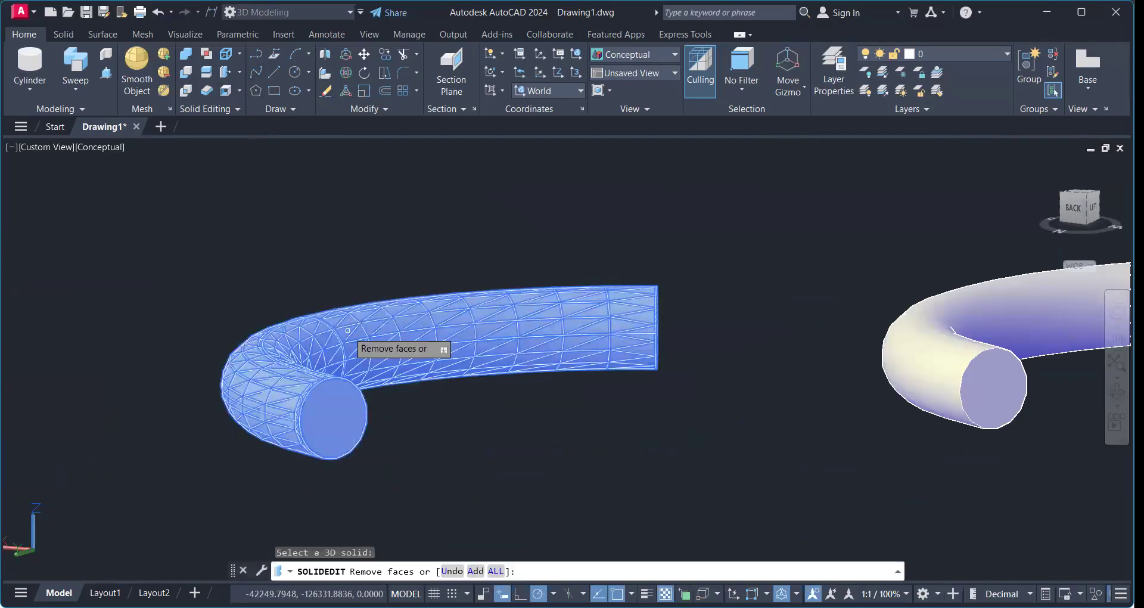
{"action": "left_click", "coordinate": [319, 413]}
{"action": "middle_click_drag", "start_coordinate": [319, 413], "coordinate": [540, 465], "text": "shift"}
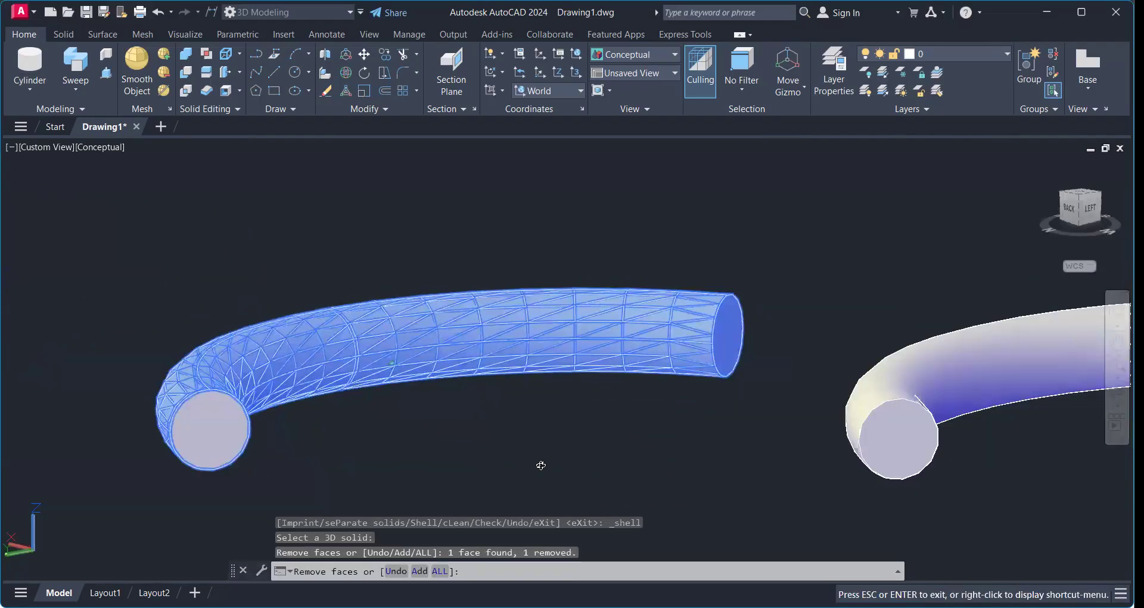
{"action": "key", "text": "Return"}
{"action": "key", "text": "Return"}
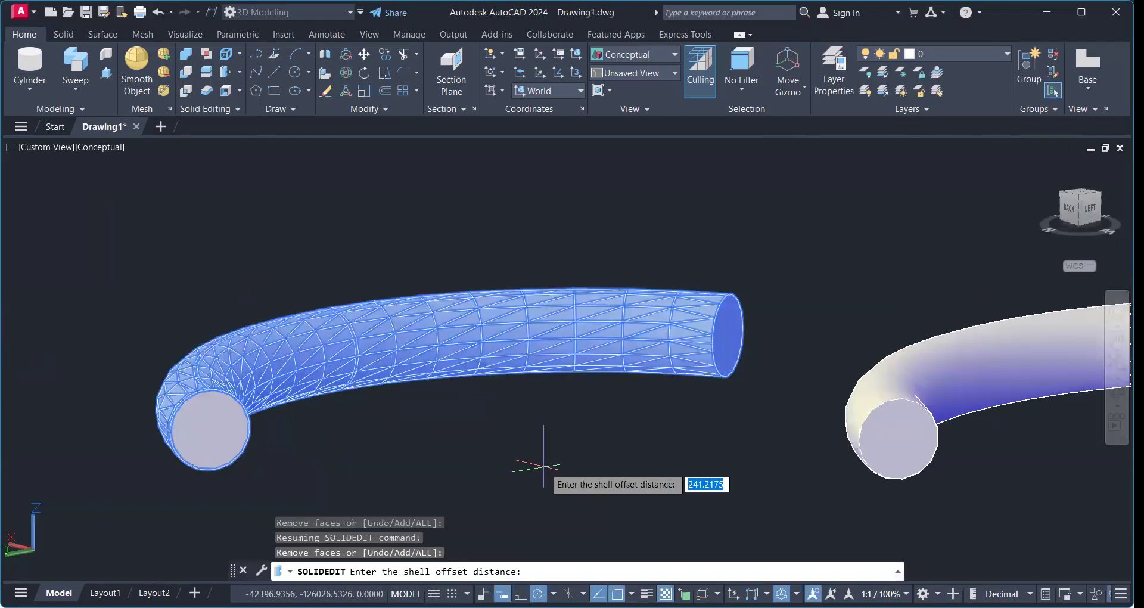
{"action": "key", "text": "Return"}
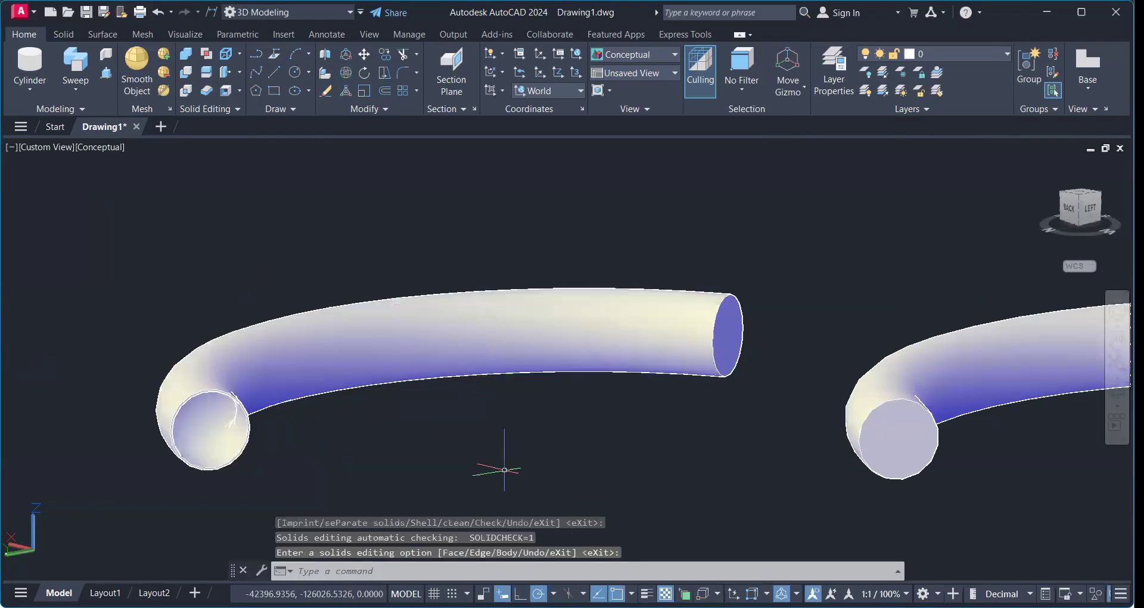
Move the remaining solid curved rod farther away from the two shelled pipes
{"action": "scroll", "coordinate": [256, 447], "scroll_direction": "up", "scroll_amount": 2}
{"action": "middle_click_drag", "start_coordinate": [247, 412], "coordinate": [170, 427], "text": "shift"}
{"action": "scroll", "coordinate": [416, 435], "scroll_direction": "down", "scroll_amount": 8}
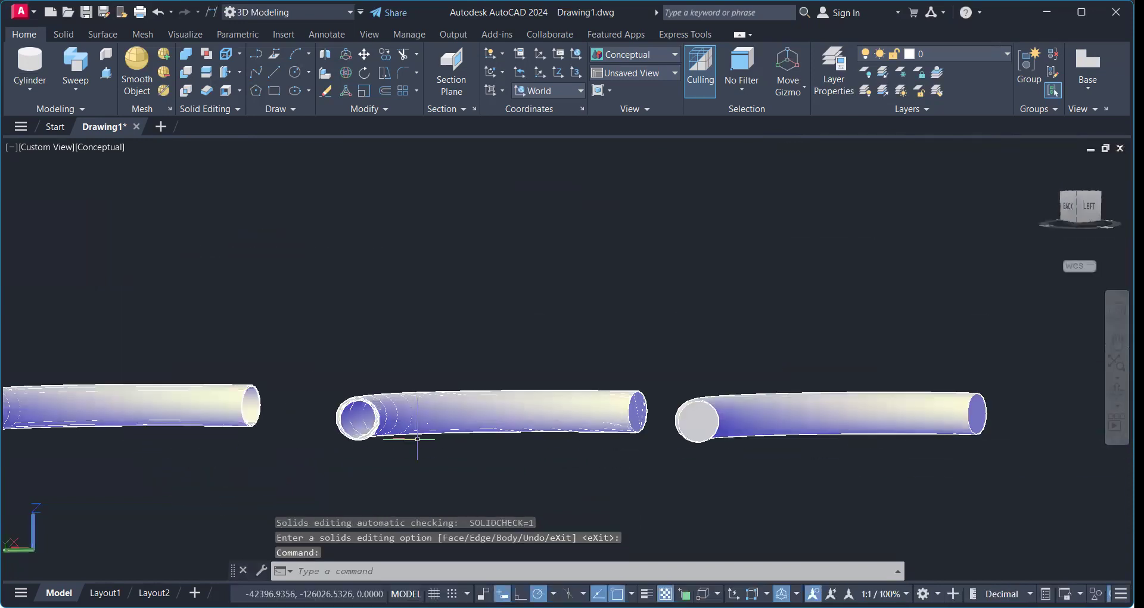
{"action": "left_click", "coordinate": [695, 503]}
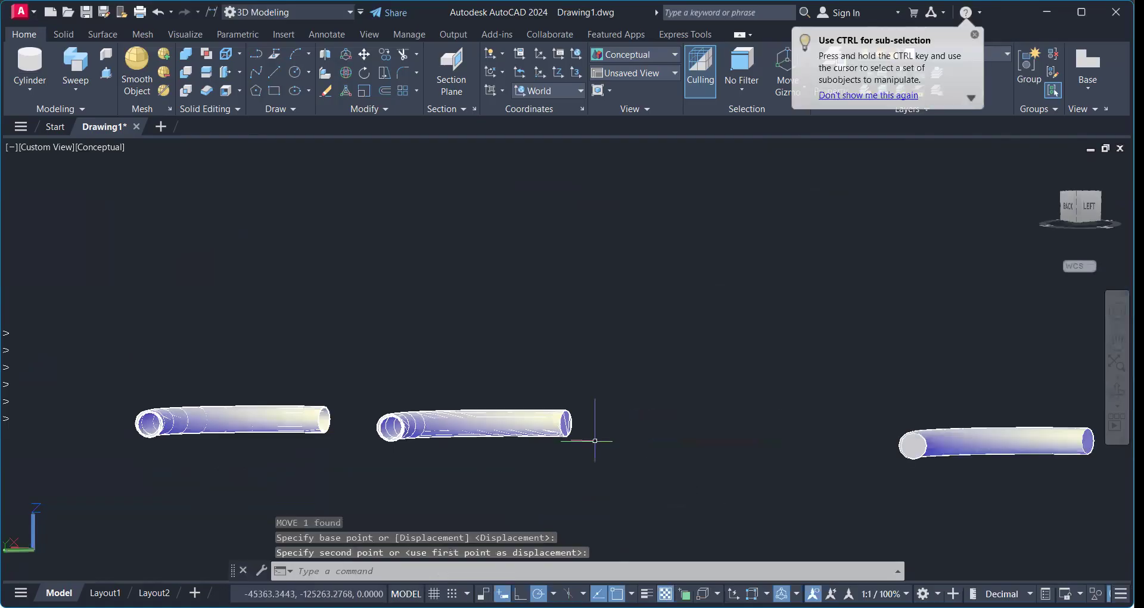
Examine both ends of the second shelled pipe and switch its display to the 2D Wireframe visual style
{"action": "middle_click_drag", "start_coordinate": [592, 439], "coordinate": [498, 475], "text": "shift"}
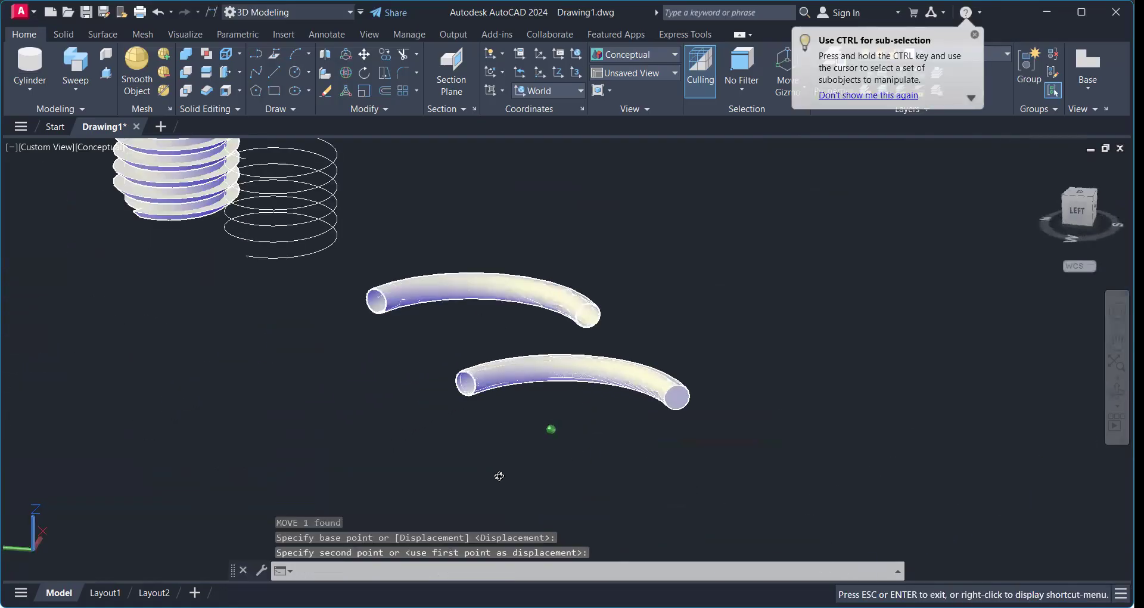
{"action": "scroll", "coordinate": [656, 424], "scroll_direction": "up", "scroll_amount": 5}
{"action": "middle_click_drag", "start_coordinate": [705, 409], "coordinate": [684, 378], "text": "shift"}
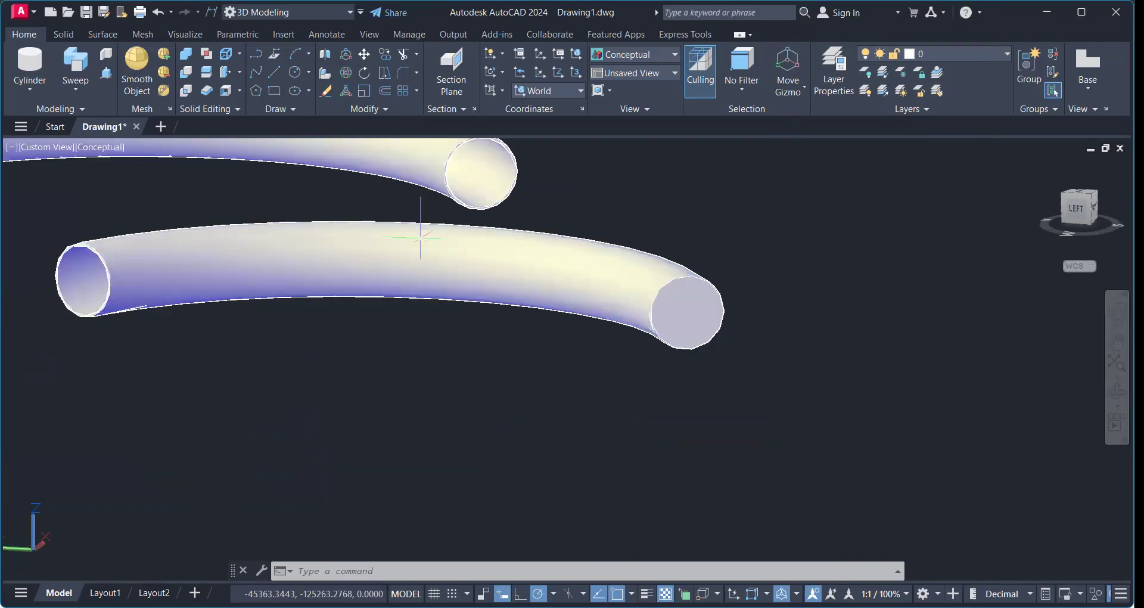
{"action": "left_click", "coordinate": [101, 147]}
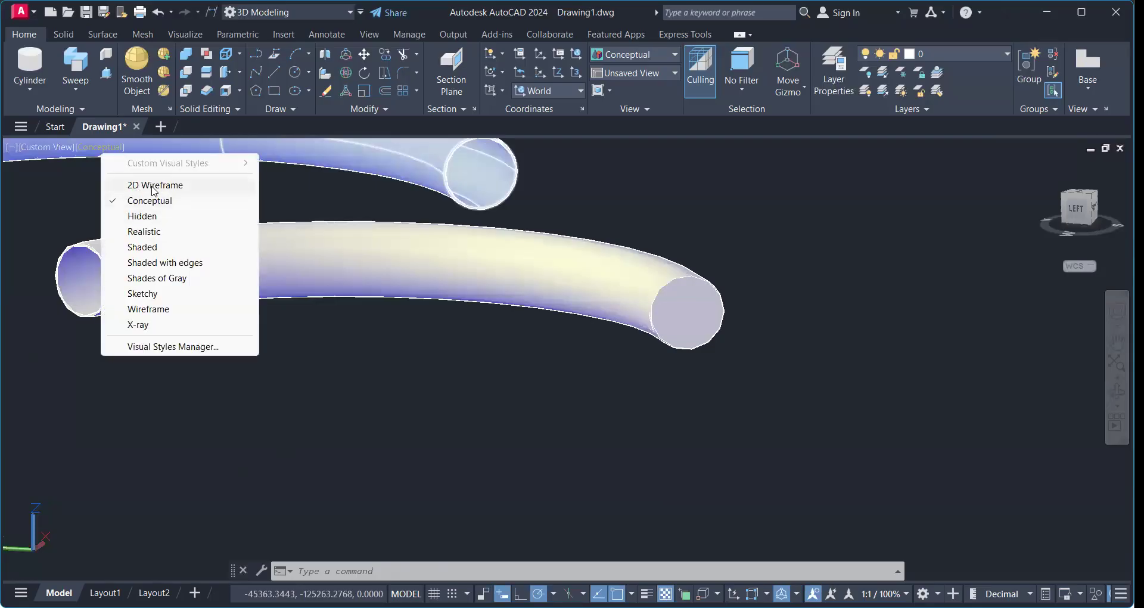
{"action": "left_click", "coordinate": [149, 185]}
{"action": "mouse_move", "coordinate": [141, 365]}
{"action": "middle_mouse_down", "text": "shift"}
{"action": "mouse_move", "coordinate": [265, 352]}
{"action": "mouse_move", "coordinate": [238, 334]}
{"action": "middle_mouse_up", "text": "shift"}
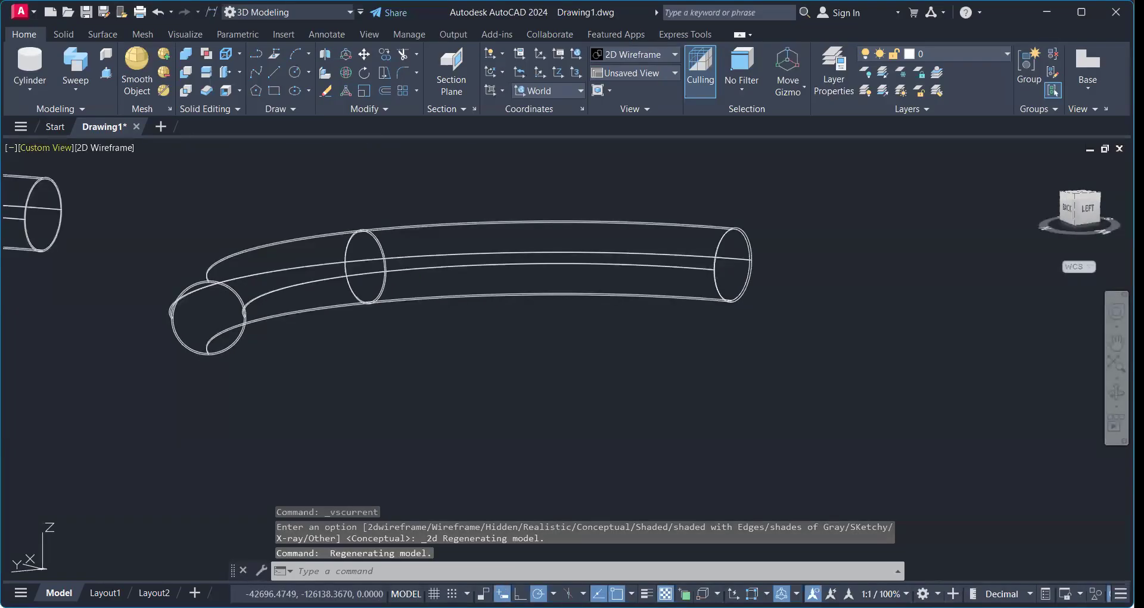
Inspect the second shelled pipe in the X-Ray visual style and set the display to Conceptual
{"action": "left_click", "coordinate": [105, 149]}
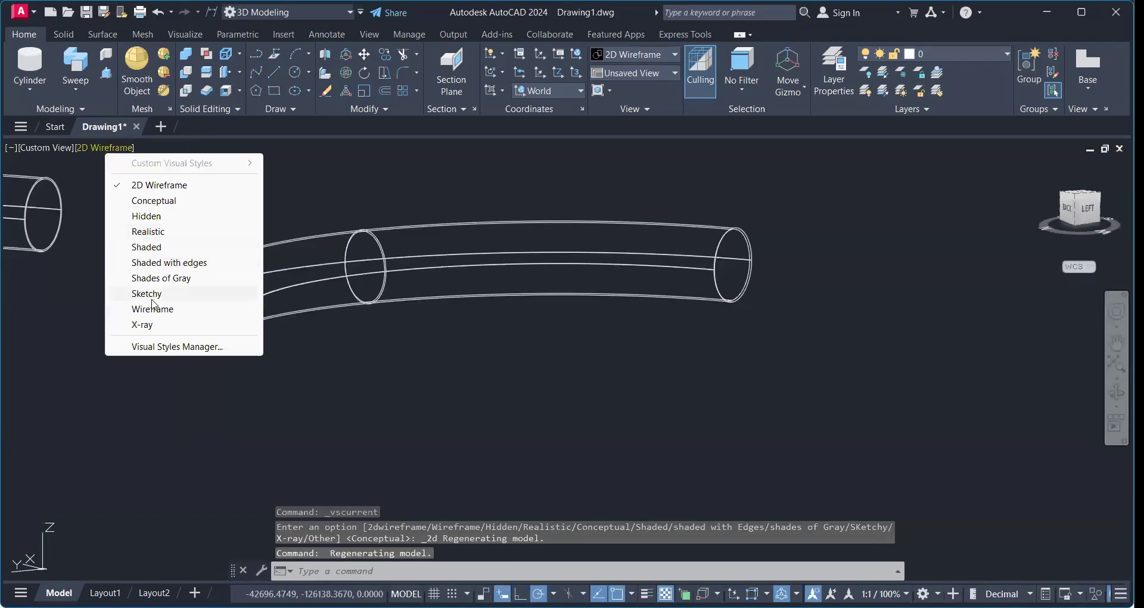
{"action": "left_click", "coordinate": [150, 326]}
{"action": "mouse_move", "coordinate": [173, 373]}
{"action": "middle_mouse_down", "text": "shift"}
{"action": "mouse_move", "coordinate": [276, 347]}
{"action": "mouse_move", "coordinate": [51, 370]}
{"action": "mouse_move", "coordinate": [120, 386]}
{"action": "mouse_move", "coordinate": [179, 334]}
{"action": "middle_mouse_up", "text": "shift"}
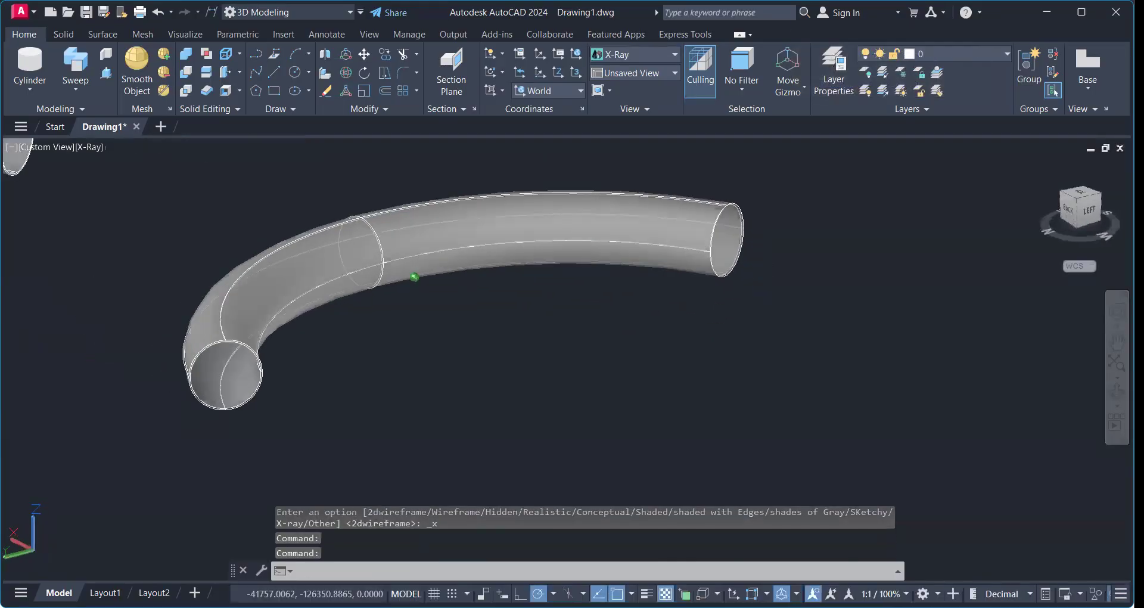
{"action": "left_click", "coordinate": [95, 148]}
{"action": "left_click", "coordinate": [126, 198]}
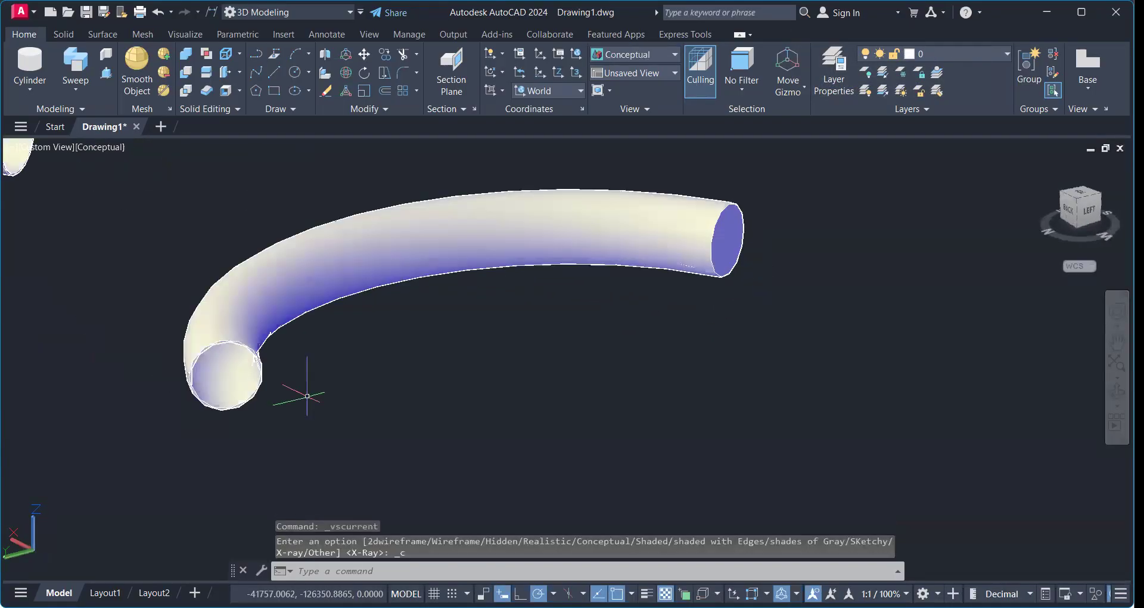
Shell the remaining solid curved rod with both circular end faces removed so that it is open at each end
{"action": "scroll", "coordinate": [307, 396], "scroll_direction": "down", "scroll_amount": 7}
{"action": "middle_click_drag", "start_coordinate": [308, 396], "coordinate": [1, 338]}
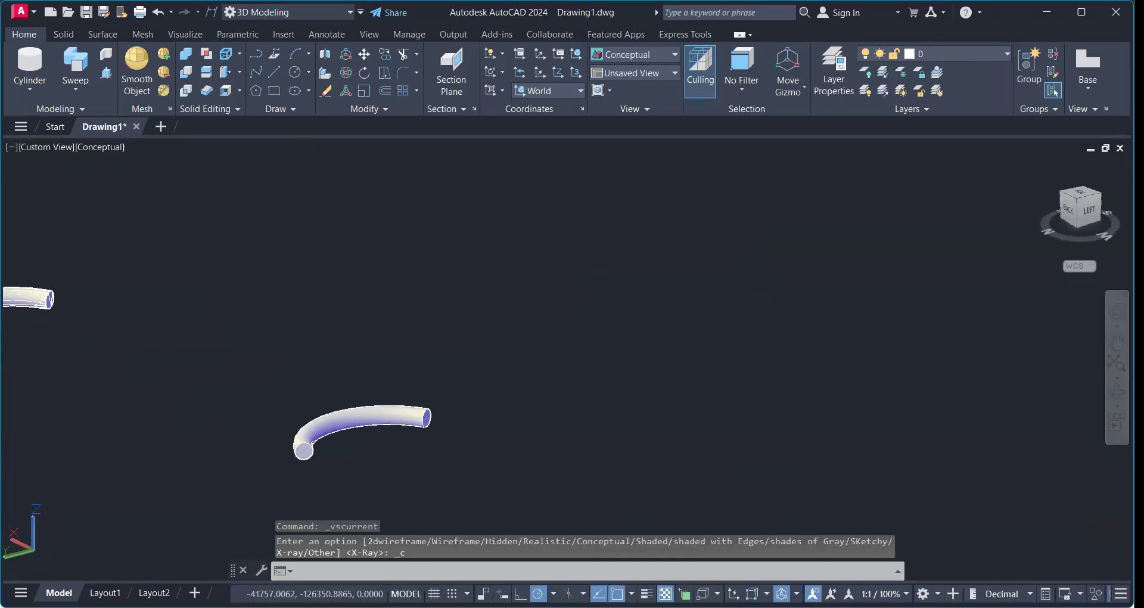
{"action": "scroll", "coordinate": [320, 443], "scroll_direction": "up", "scroll_amount": 4}
{"action": "middle_click_drag", "start_coordinate": [320, 442], "coordinate": [183, 406]}
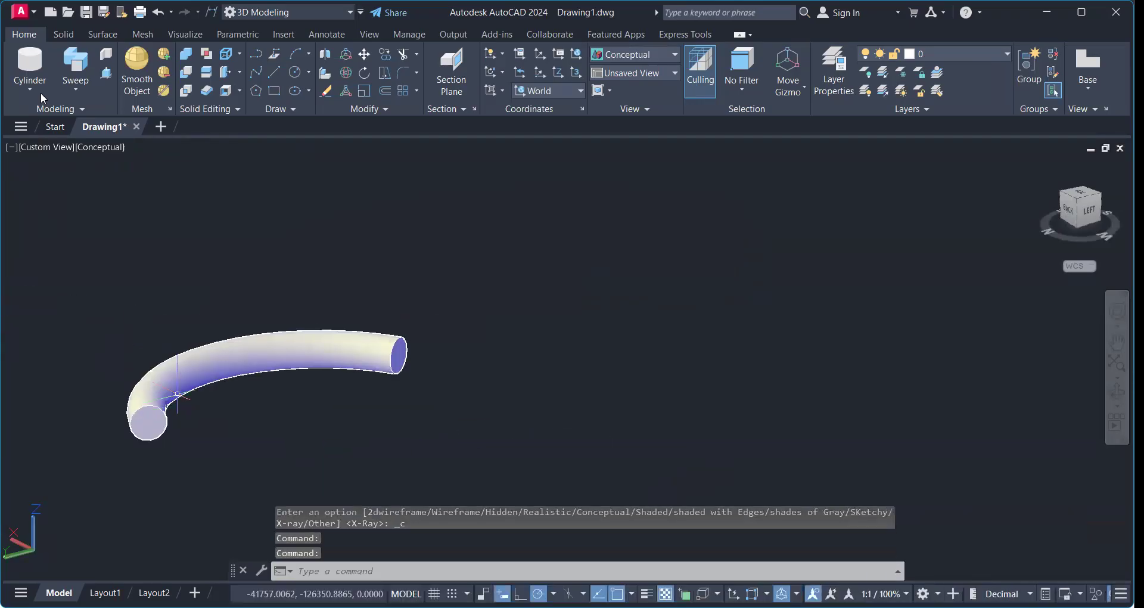
{"action": "left_click", "coordinate": [225, 91]}
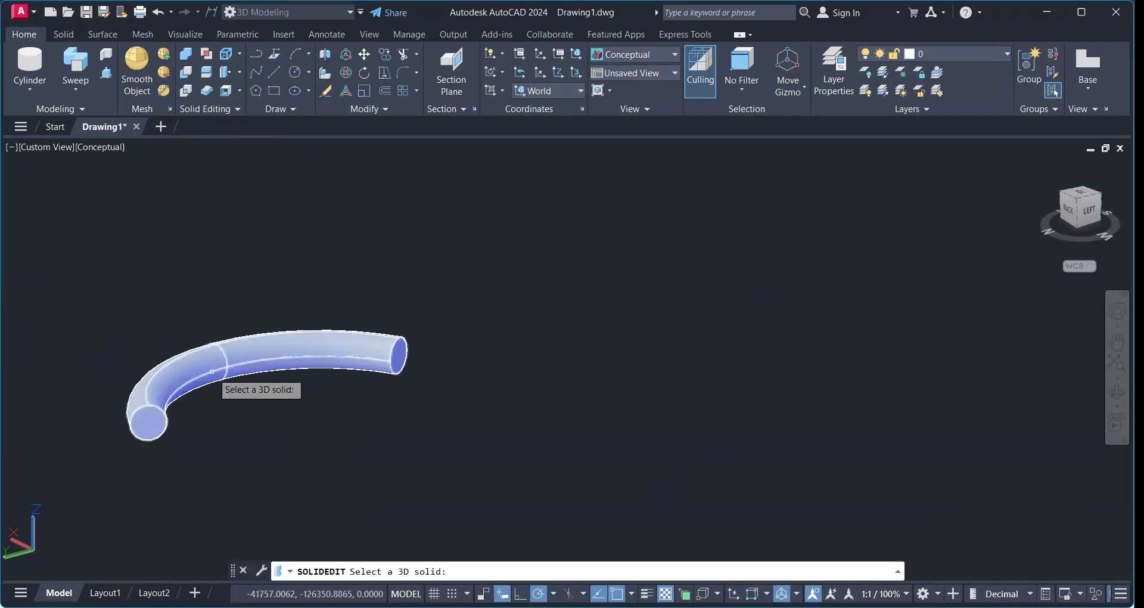
{"action": "left_click", "coordinate": [212, 371]}
{"action": "scroll", "coordinate": [158, 428], "scroll_direction": "up", "scroll_amount": 3}
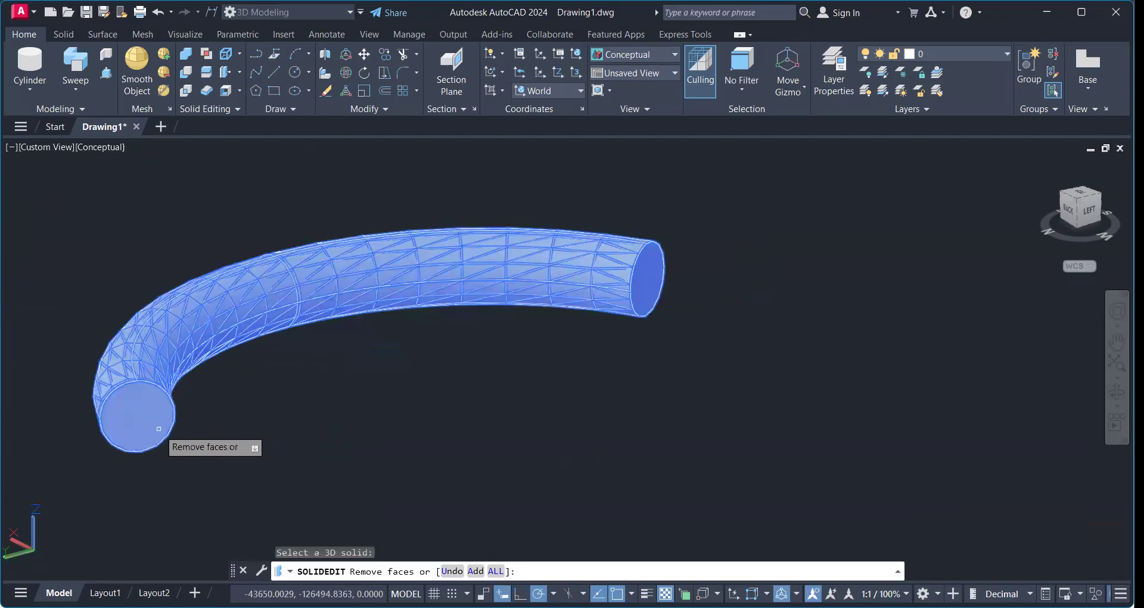
{"action": "left_click", "coordinate": [140, 407]}
{"action": "middle_click_drag", "start_coordinate": [520, 406], "coordinate": [298, 387], "text": "shift"}
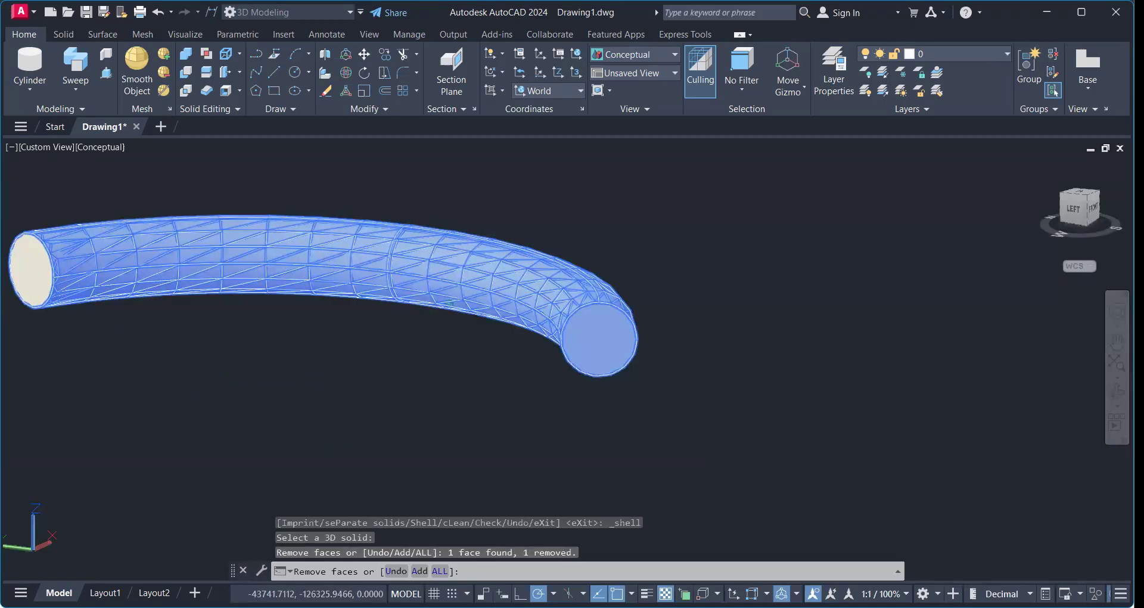
{"action": "key", "text": "Return"}
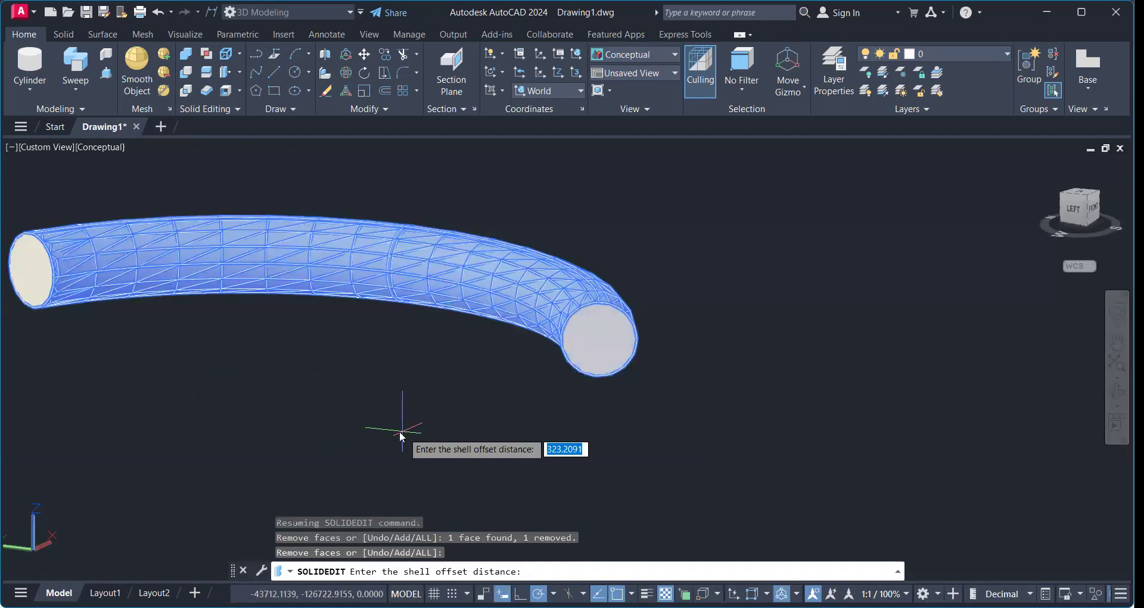
{"action": "key", "text": "Return"}
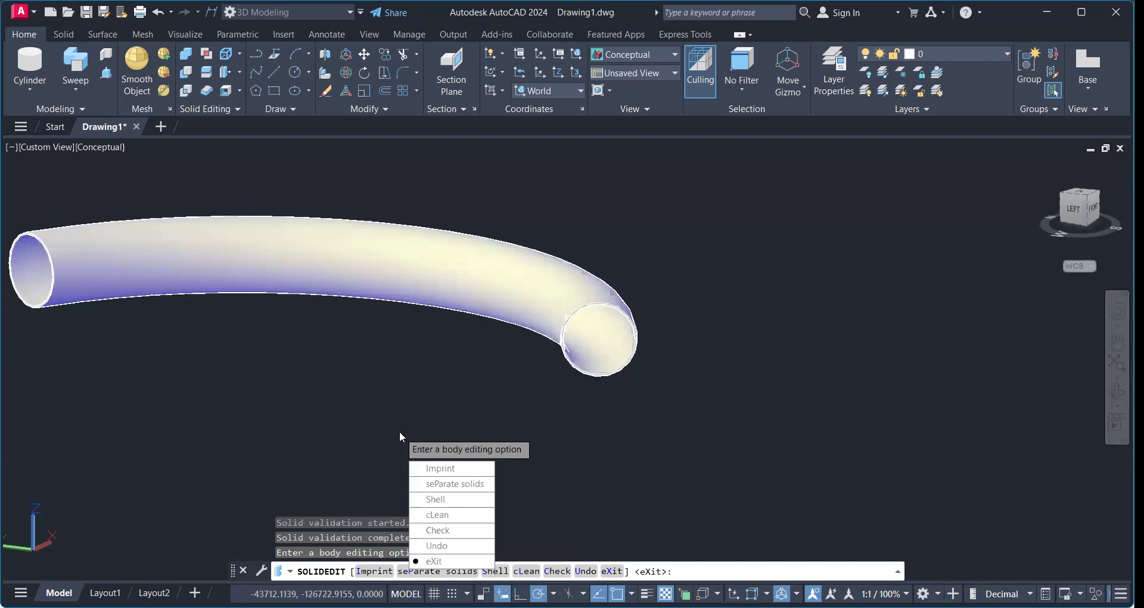
{"action": "key", "text": "Return"}
Examine the third shelled pipe from several angles, looking at its open ends and wall thickness
{"action": "middle_click_drag", "start_coordinate": [174, 429], "coordinate": [291, 416], "text": "shift"}
{"action": "key", "text": "Return"}
{"action": "scroll", "coordinate": [312, 396], "scroll_direction": "down", "scroll_amount": 3}
{"action": "scroll", "coordinate": [289, 393], "scroll_direction": "up", "scroll_amount": 8}
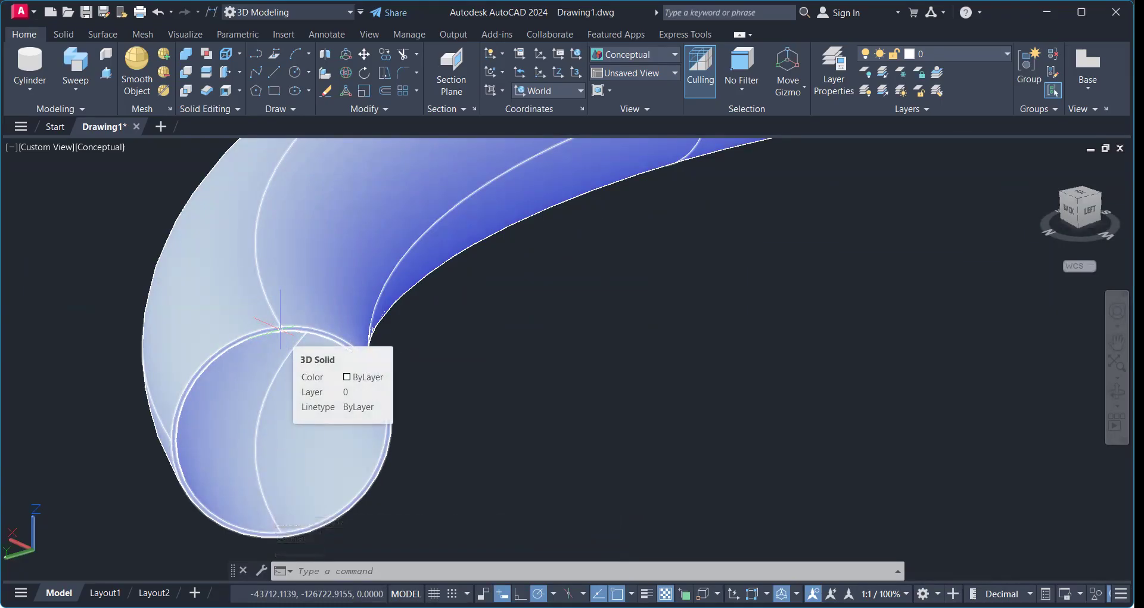
{"action": "scroll", "coordinate": [280, 328], "scroll_direction": "down", "scroll_amount": 3}
{"action": "middle_click_drag", "start_coordinate": [345, 370], "coordinate": [389, 353], "text": "shift"}
{"action": "scroll", "coordinate": [388, 352], "scroll_direction": "down", "scroll_amount": 2}
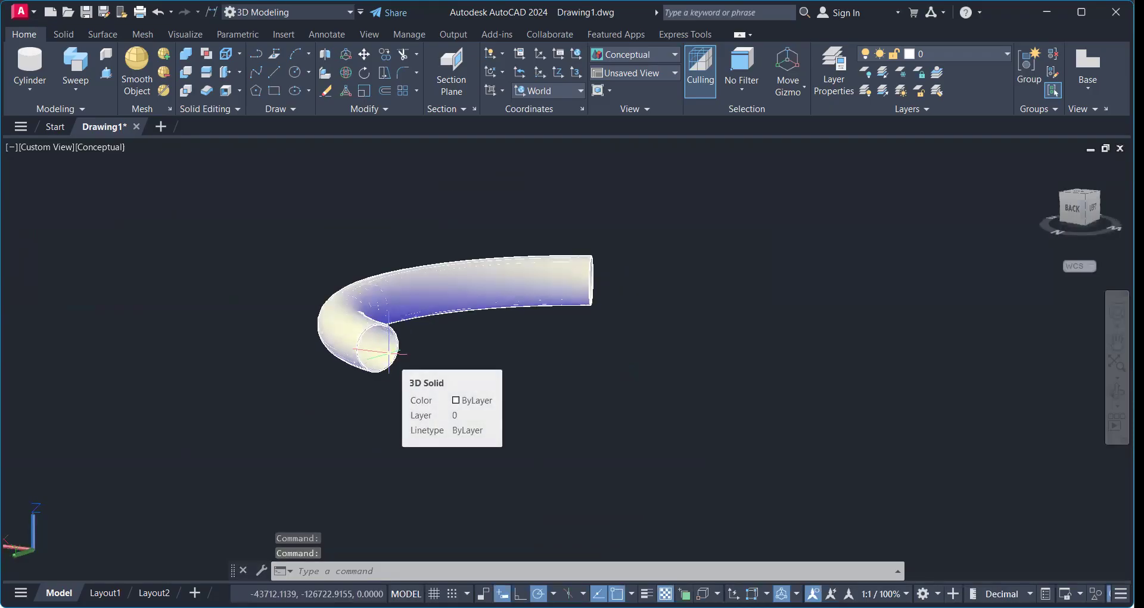
Review the row of finished models, from the helical springs and threaded cylinder to the three curved pipes
{"action": "scroll", "coordinate": [327, 400], "scroll_direction": "down", "scroll_amount": 6}
{"action": "middle_click_drag", "start_coordinate": [230, 391], "coordinate": [721, 365]}
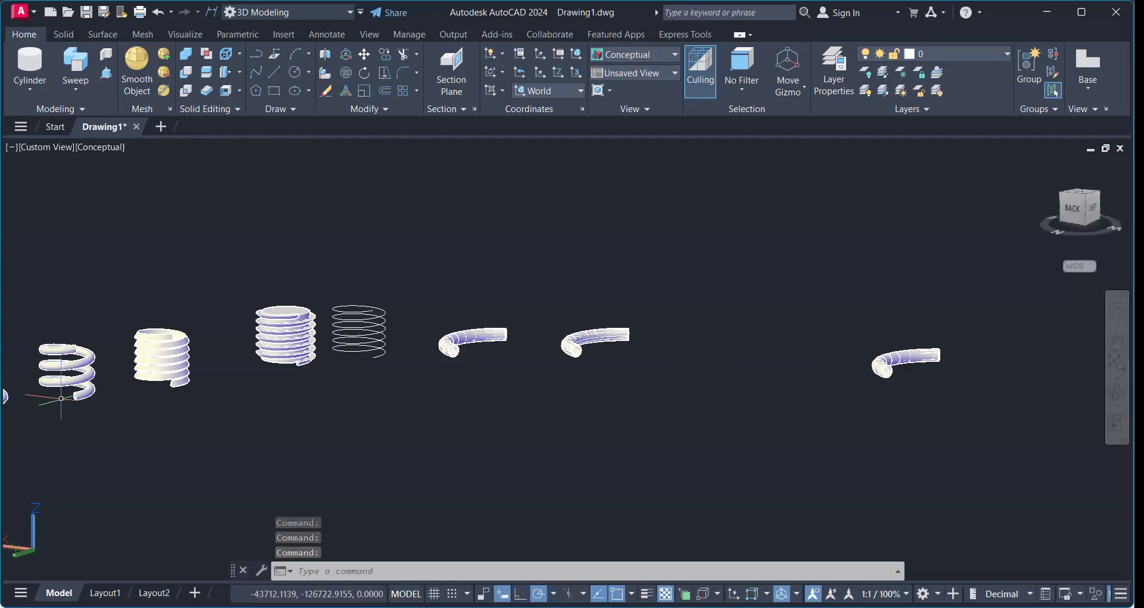
{"action": "scroll", "coordinate": [153, 368], "scroll_direction": "up", "scroll_amount": 3}
{"action": "middle_click_drag", "start_coordinate": [150, 369], "coordinate": [632, 315]}
{"action": "scroll", "coordinate": [632, 314], "scroll_direction": "down", "scroll_amount": 4}
{"action": "scroll", "coordinate": [567, 340], "scroll_direction": "up", "scroll_amount": 4}
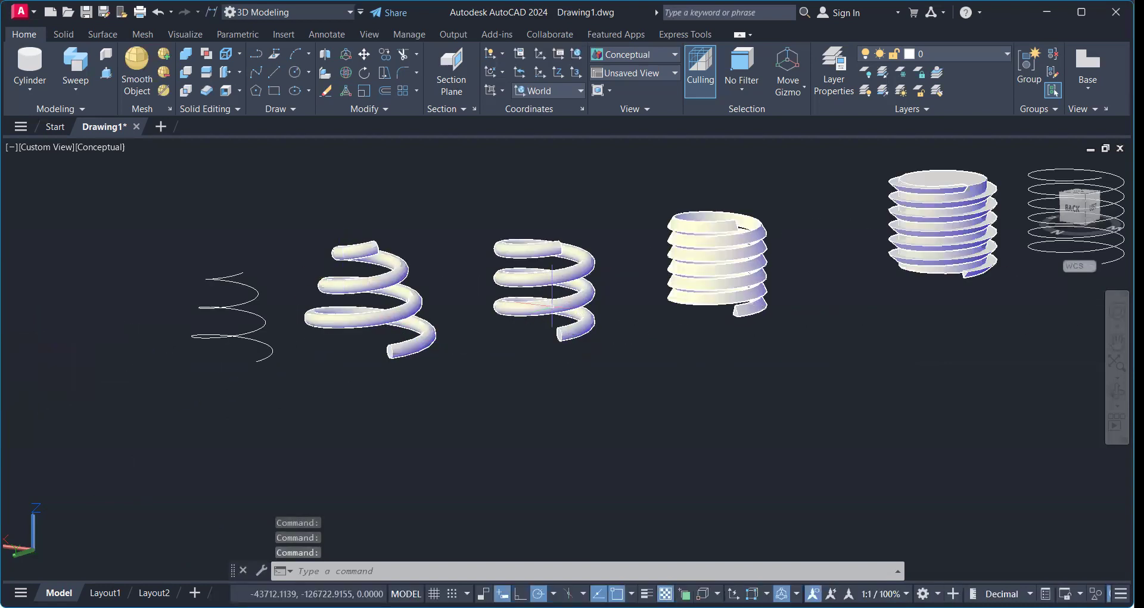
{"action": "scroll", "coordinate": [738, 328], "scroll_direction": "down", "scroll_amount": 7}
{"action": "scroll", "coordinate": [510, 302], "scroll_direction": "up", "scroll_amount": 3}
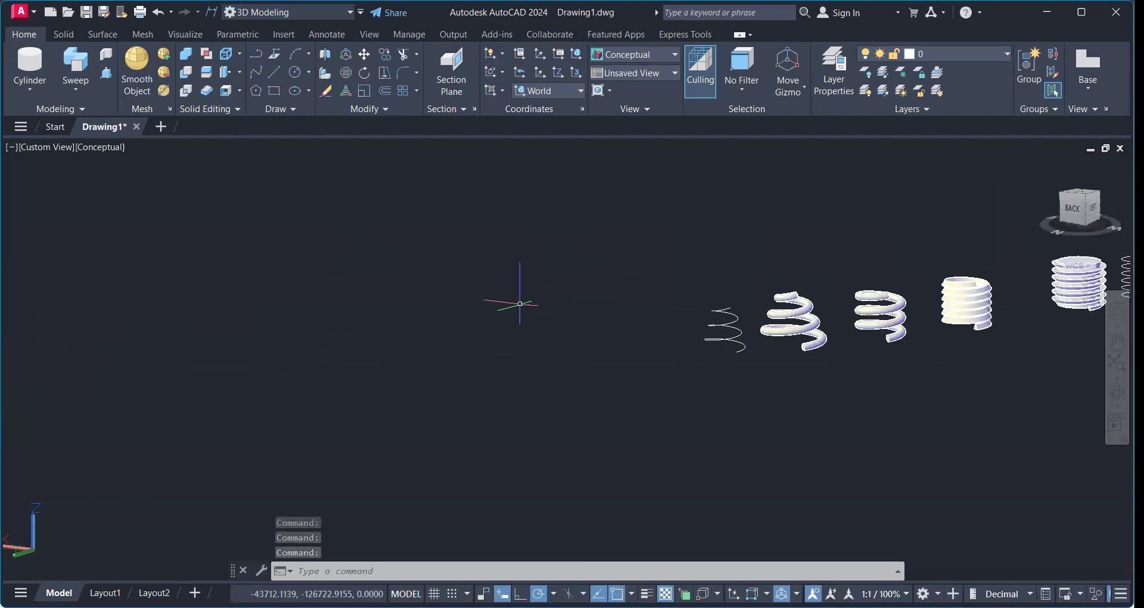
{"action": "scroll", "coordinate": [519, 304], "scroll_direction": "down", "scroll_amount": 4}
{"action": "middle_click_drag", "start_coordinate": [713, 327], "coordinate": [595, 426]}
{"action": "scroll", "coordinate": [378, 395], "scroll_direction": "up", "scroll_amount": 3}
{"action": "scroll", "coordinate": [376, 393], "scroll_direction": "up", "scroll_amount": 3}
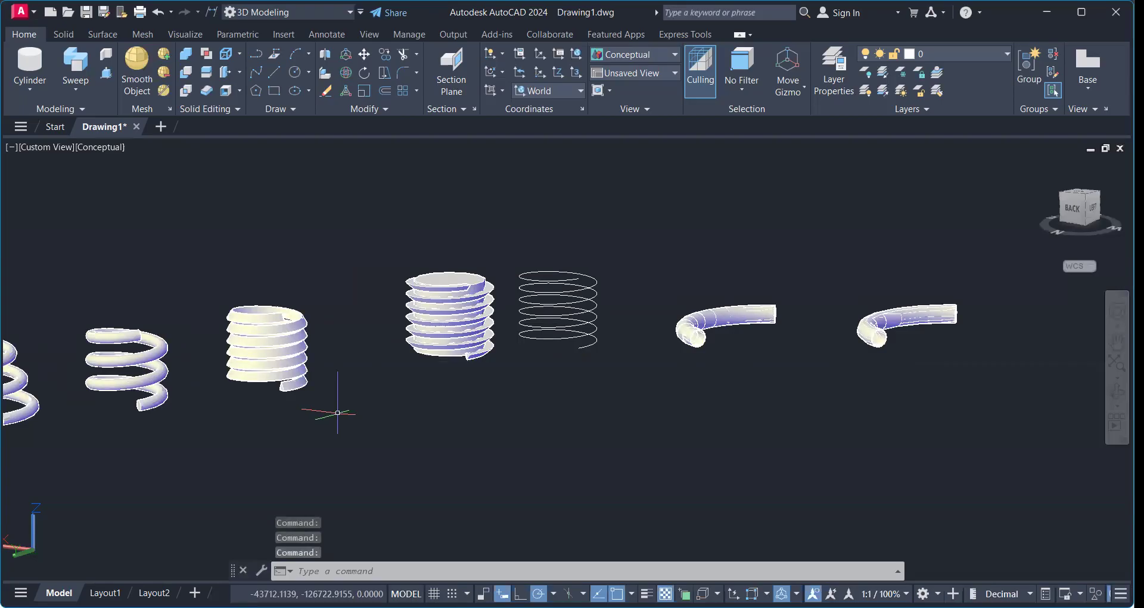
{"action": "scroll", "coordinate": [457, 395], "scroll_direction": "up", "scroll_amount": 3}
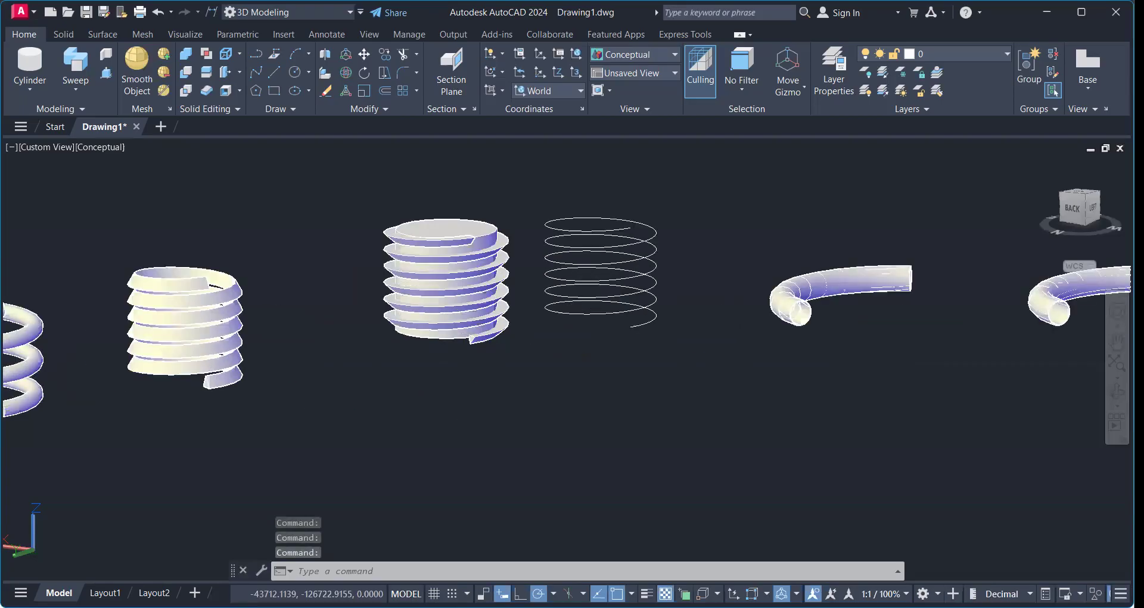
{"action": "scroll", "coordinate": [457, 396], "scroll_direction": "down", "scroll_amount": 6}
{"action": "middle_click_drag", "start_coordinate": [660, 396], "coordinate": [406, 404]}
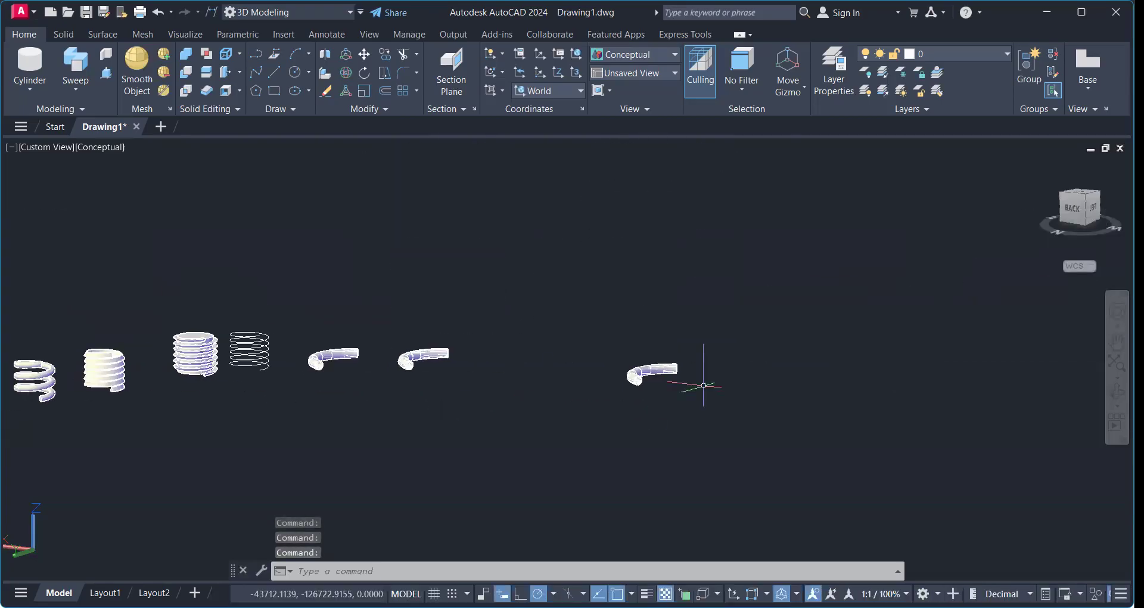
Draw a closed four-sided polysolid wall in the empty area beyond the third pipe and check its shape
{"action": "middle_click_drag", "start_coordinate": [700, 388], "coordinate": [499, 419]}
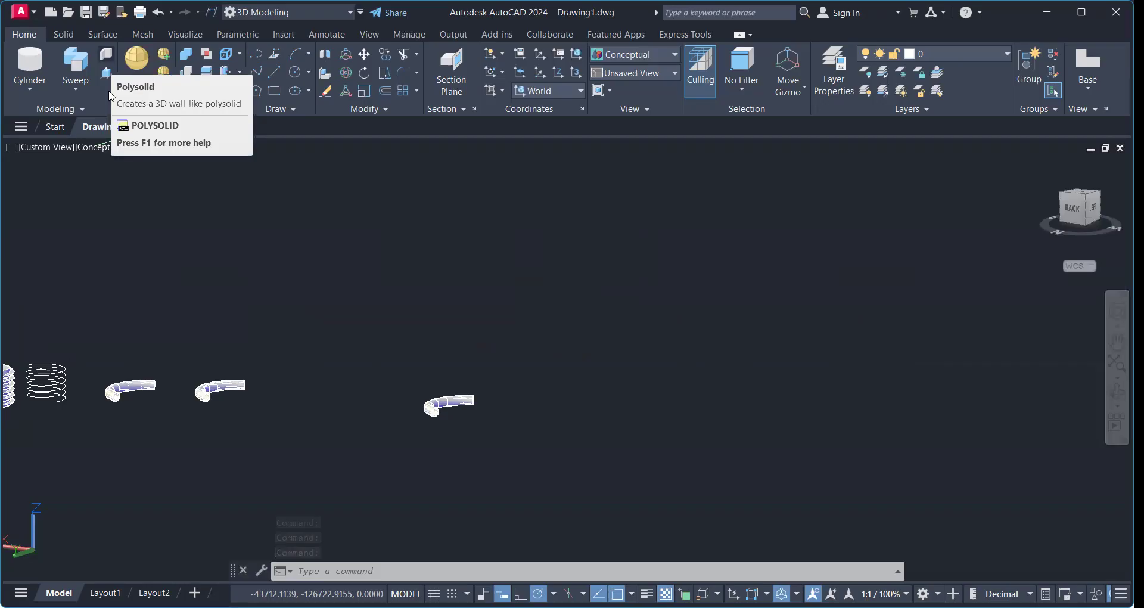
{"action": "left_click", "coordinate": [106, 58]}
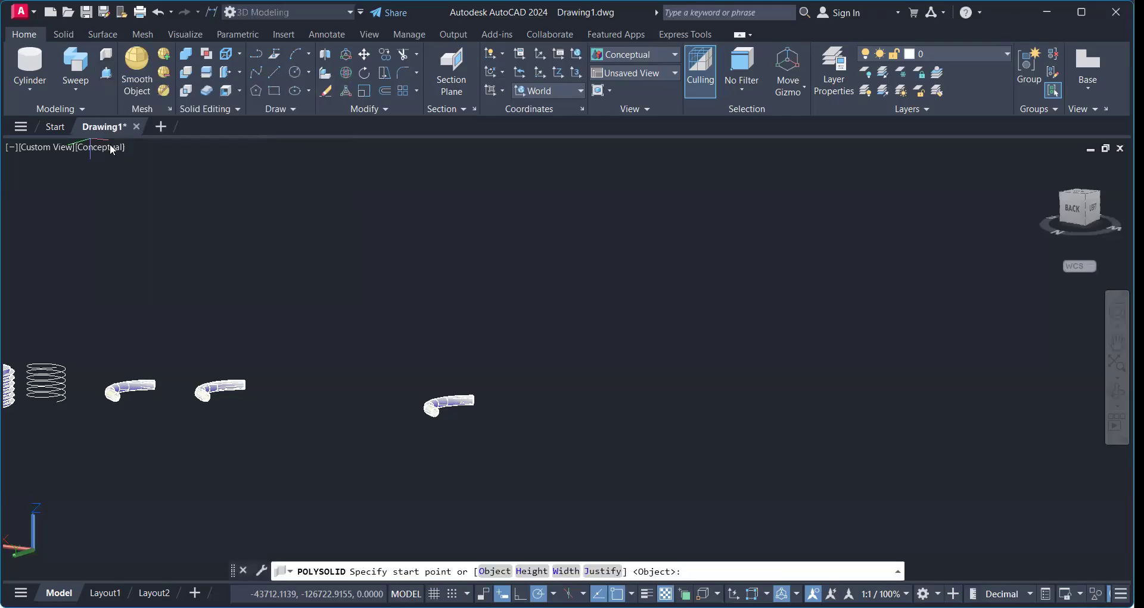
{"action": "middle_click_drag", "start_coordinate": [731, 471], "coordinate": [483, 477]}
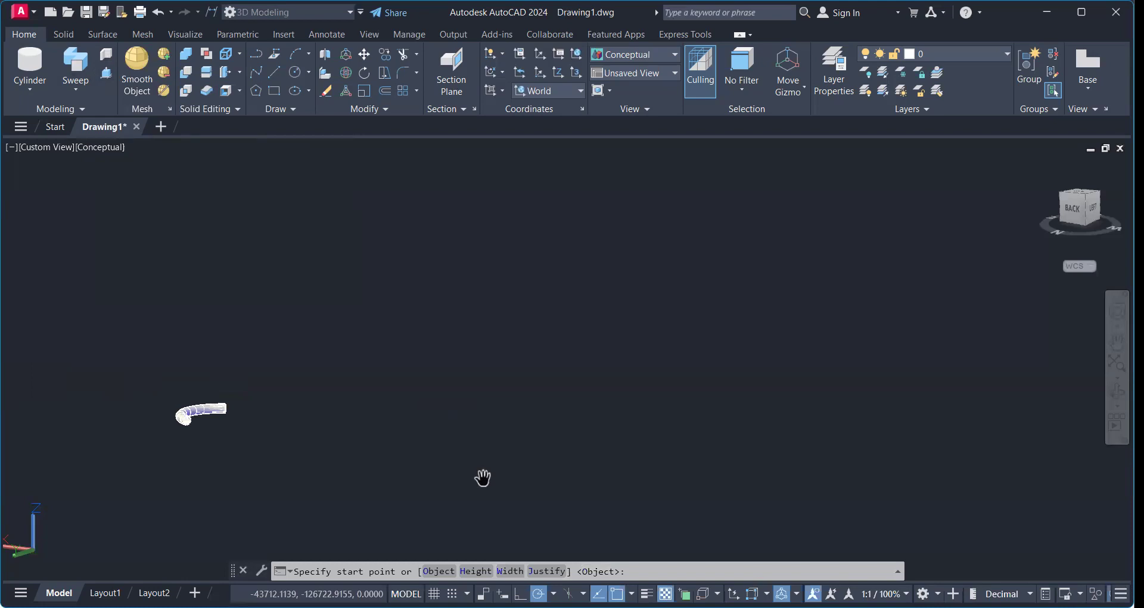
{"action": "middle_click_drag", "start_coordinate": [483, 477], "coordinate": [493, 402]}
{"action": "left_click", "coordinate": [351, 385]}
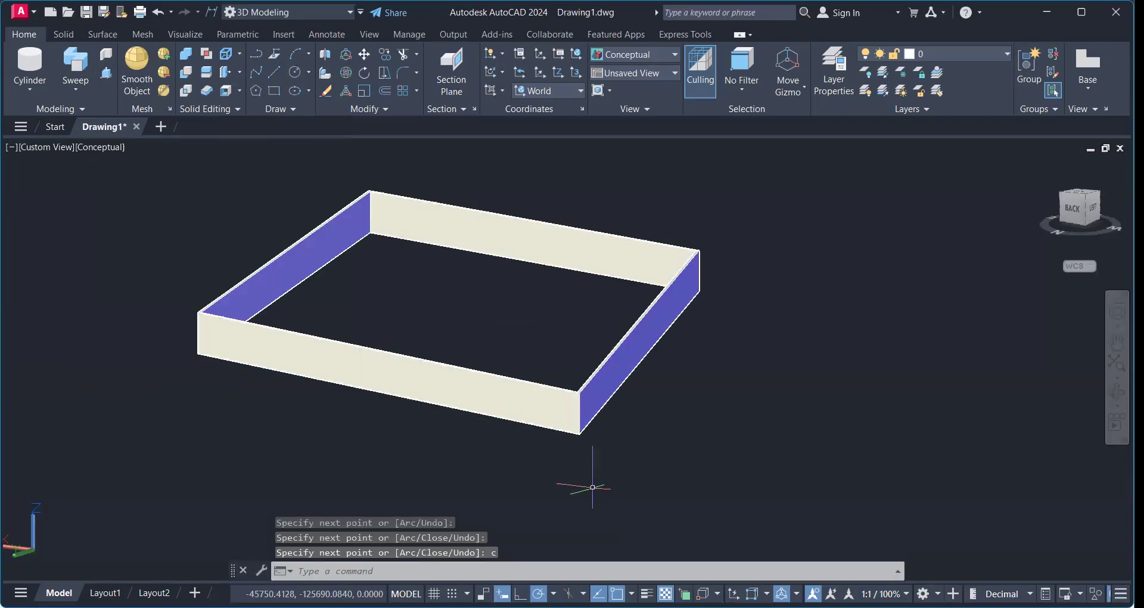
{"action": "middle_click_drag", "start_coordinate": [592, 473], "coordinate": [376, 411], "text": "shift"}
{"action": "scroll", "coordinate": [471, 417], "scroll_direction": "up", "scroll_amount": 5}
{"action": "scroll", "coordinate": [471, 417], "scroll_direction": "down", "scroll_amount": 6}
{"action": "scroll", "coordinate": [376, 411], "scroll_direction": "up", "scroll_amount": 2}
{"action": "scroll", "coordinate": [376, 411], "scroll_direction": "down", "scroll_amount": 6}
{"action": "scroll", "coordinate": [376, 412], "scroll_direction": "up", "scroll_amount": 4}
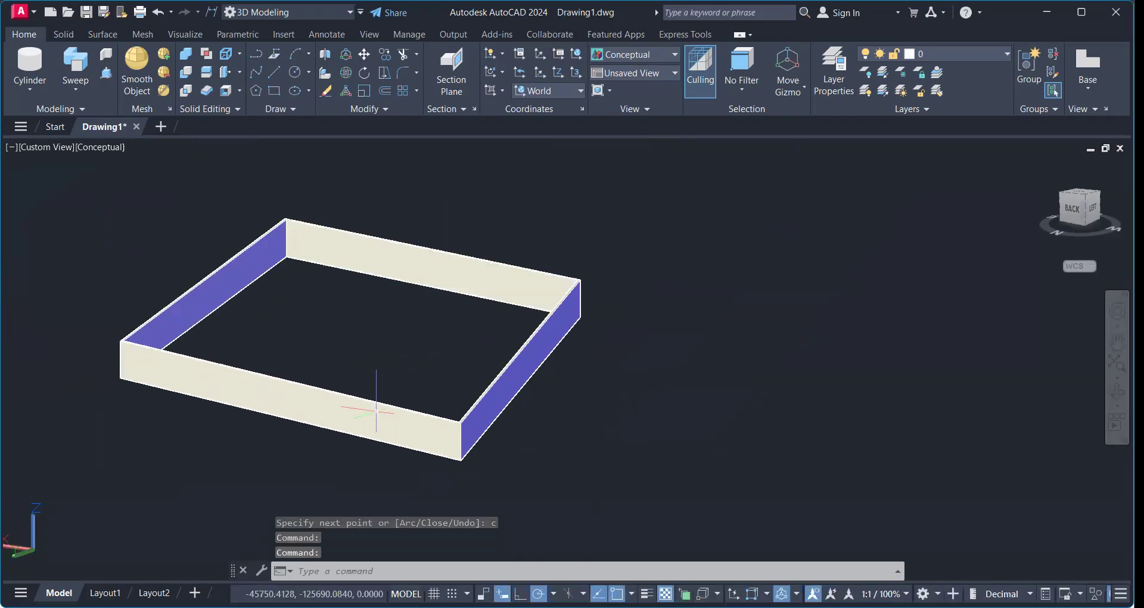
Start a second polysolid and set its height to 150
{"action": "left_click", "coordinate": [106, 54]}
{"action": "middle_click_drag", "start_coordinate": [677, 458], "coordinate": [556, 403]}
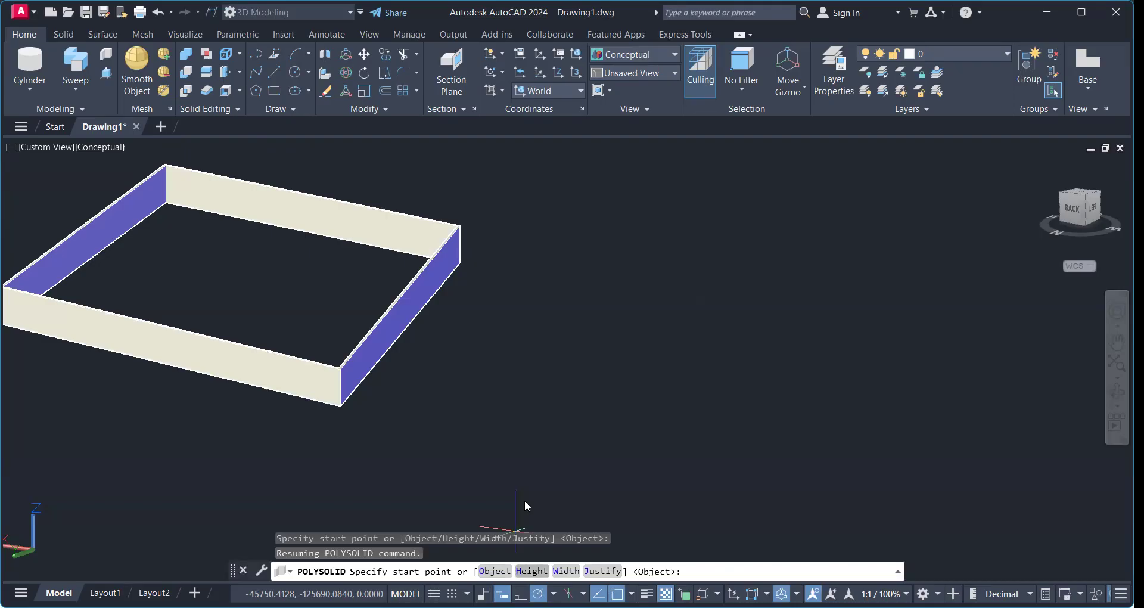
{"action": "type", "text": "h"}
{"action": "key", "text": "Return"}
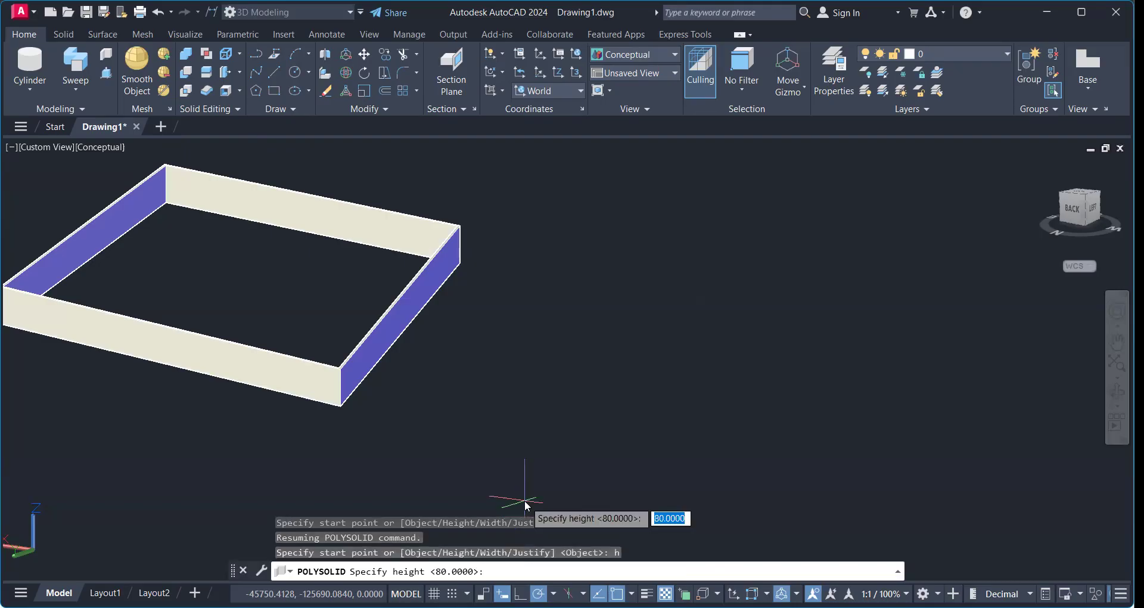
{"action": "key", "text": "BackSpace"}
{"action": "type", "text": "150"}
{"action": "key", "text": "Return"}
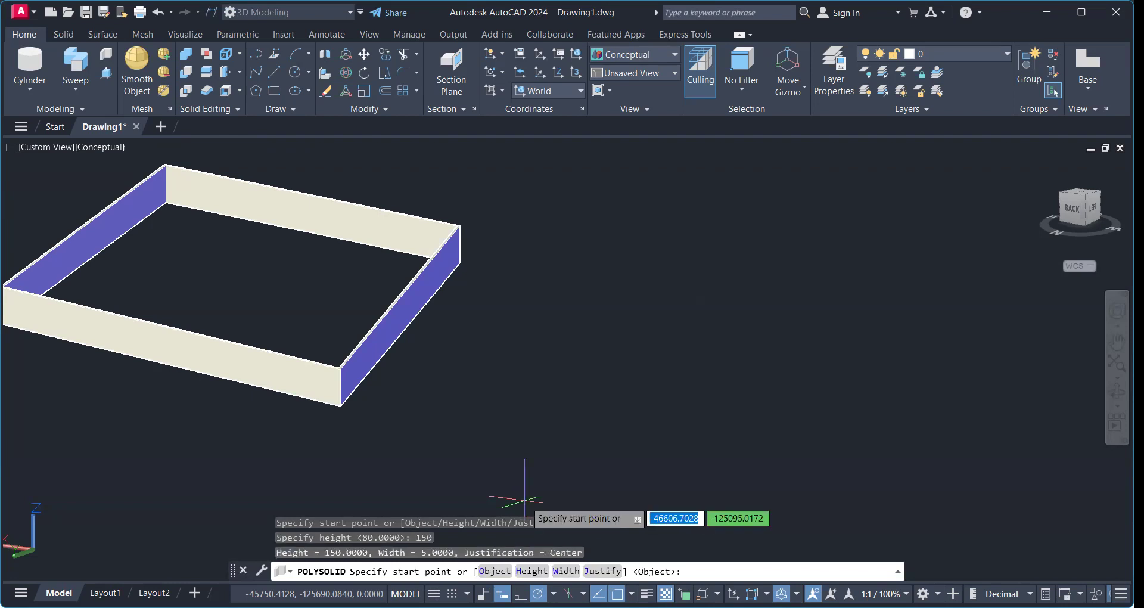
Draw a four-sided polysolid beside the first one with segments of 100, 50 and 100, and close it back to its start
{"action": "left_click", "coordinate": [529, 405]}
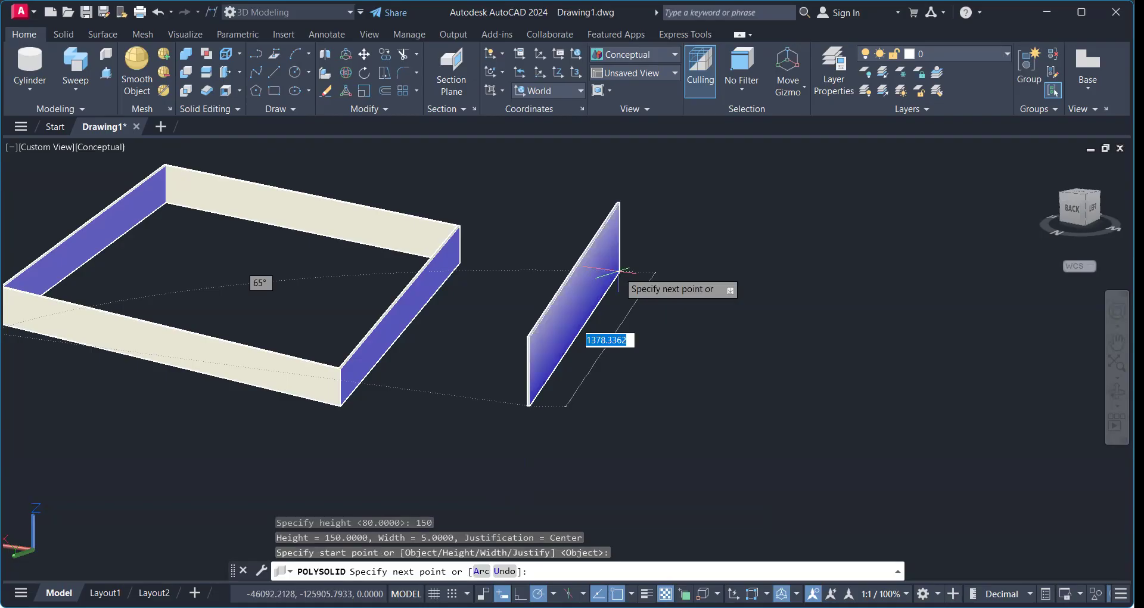
{"action": "type", "text": "100"}
{"action": "key", "text": "Return"}
{"action": "scroll", "coordinate": [593, 398], "scroll_direction": "up", "scroll_amount": 3}
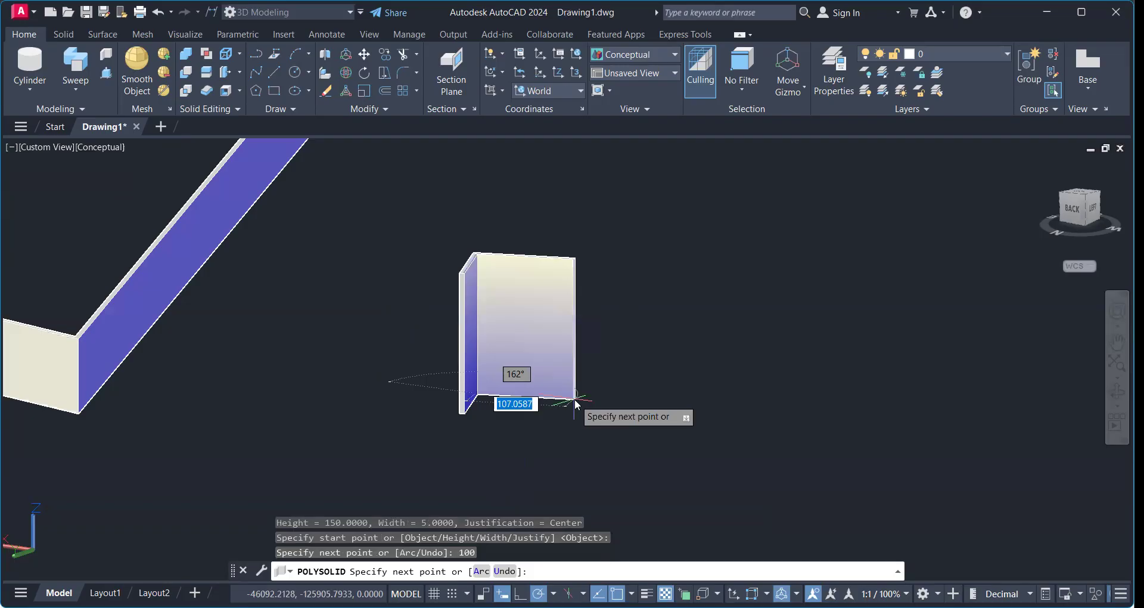
{"action": "type", "text": "50"}
{"action": "key", "text": "Return"}
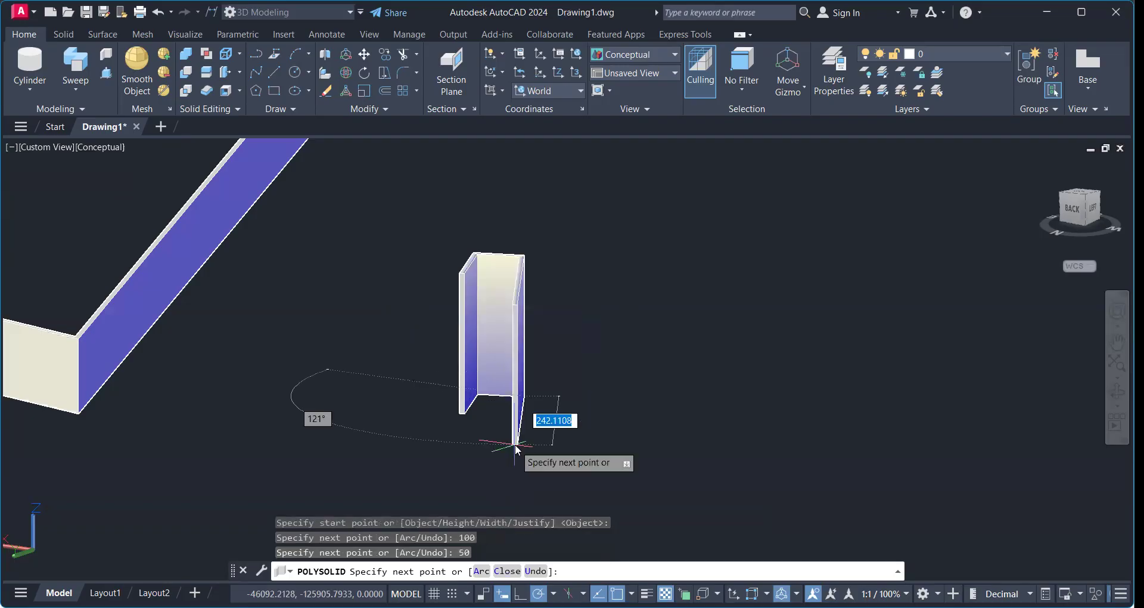
{"action": "type", "text": "100"}
{"action": "key", "text": "Return"}
{"action": "type", "text": "c"}
{"action": "key", "text": "Return"}
{"action": "scroll", "coordinate": [487, 335], "scroll_direction": "up", "scroll_amount": 3}
{"action": "middle_click_drag", "start_coordinate": [487, 335], "coordinate": [221, 292], "text": "shift"}
{"action": "scroll", "coordinate": [618, 391], "scroll_direction": "down", "scroll_amount": 5}
{"action": "scroll", "coordinate": [212, 373], "scroll_direction": "up", "scroll_amount": 5}
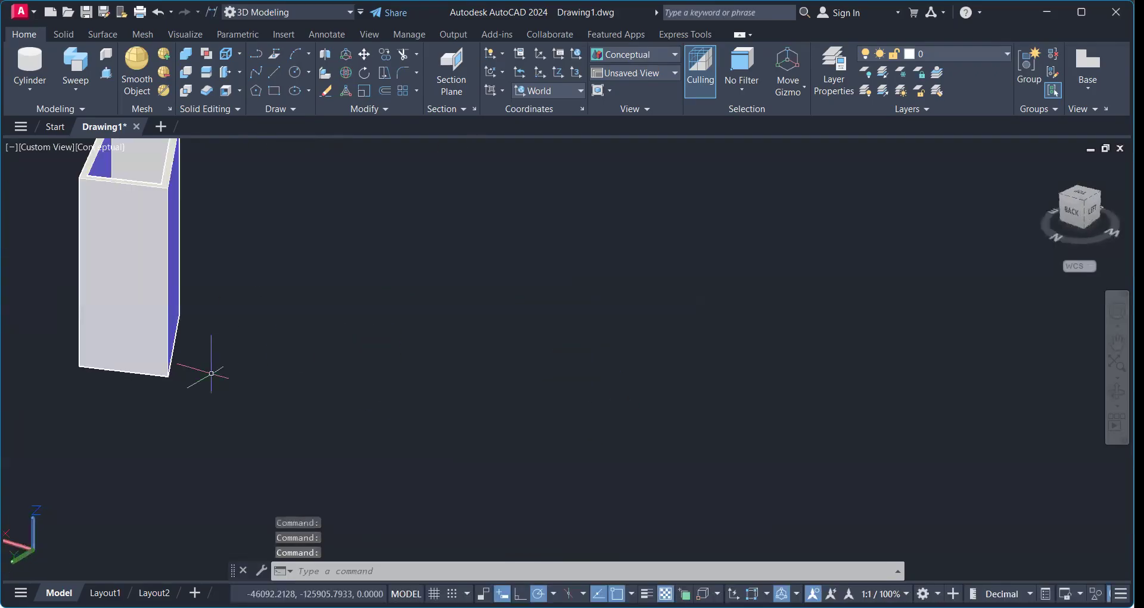
Draw a third closed four-sided polysolid beside the tall narrow one, changing the wall width before placing its corners
{"action": "middle_click_drag", "start_coordinate": [232, 368], "coordinate": [222, 417]}
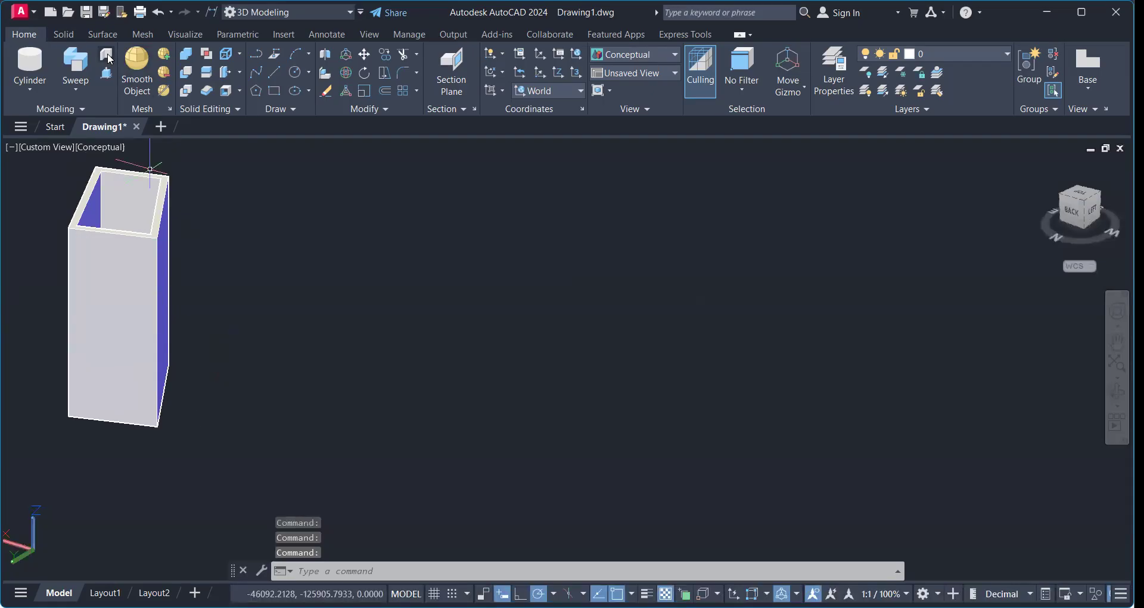
{"action": "key", "text": "Return"}
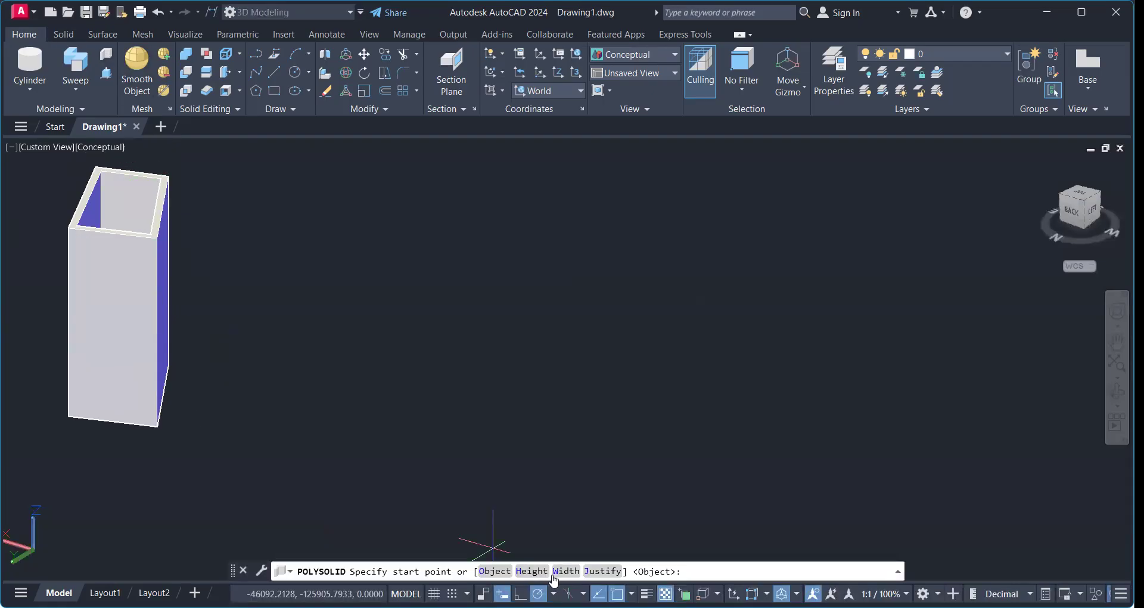
{"action": "type", "text": "w"}
{"action": "key", "text": "Return"}
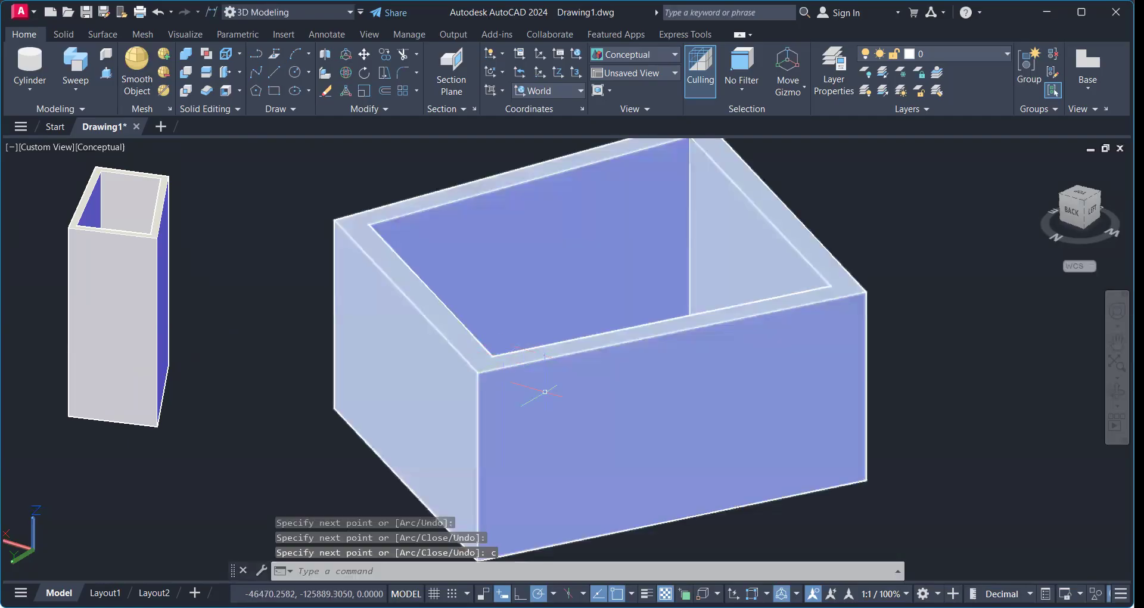
{"action": "middle_click_drag", "start_coordinate": [536, 391], "coordinate": [578, 351], "text": "shift"}
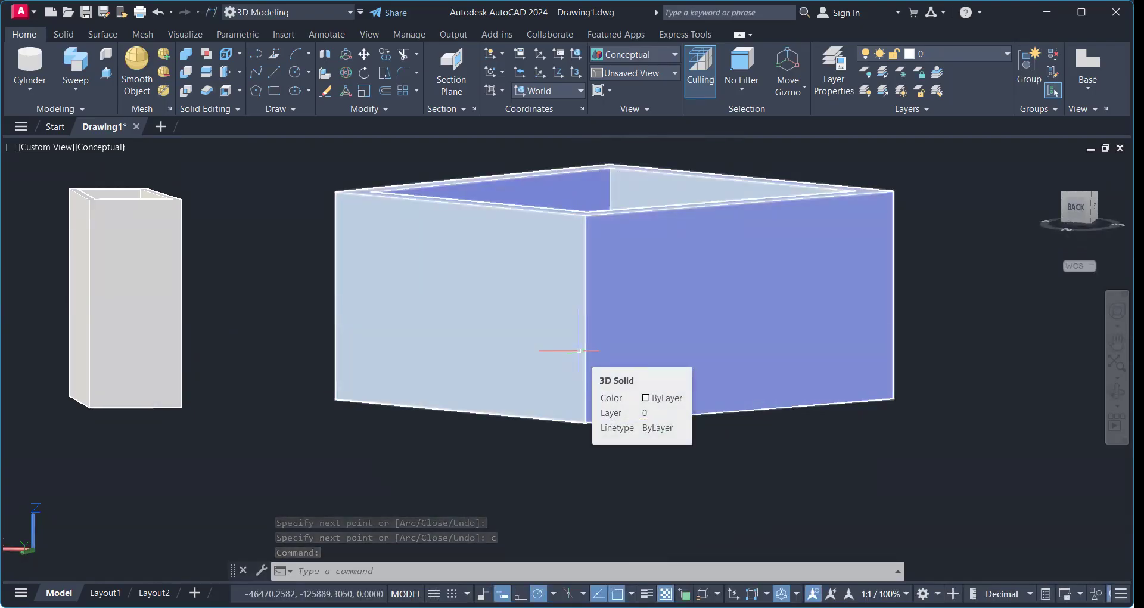
{"action": "scroll", "coordinate": [579, 350], "scroll_direction": "down", "scroll_amount": 4}
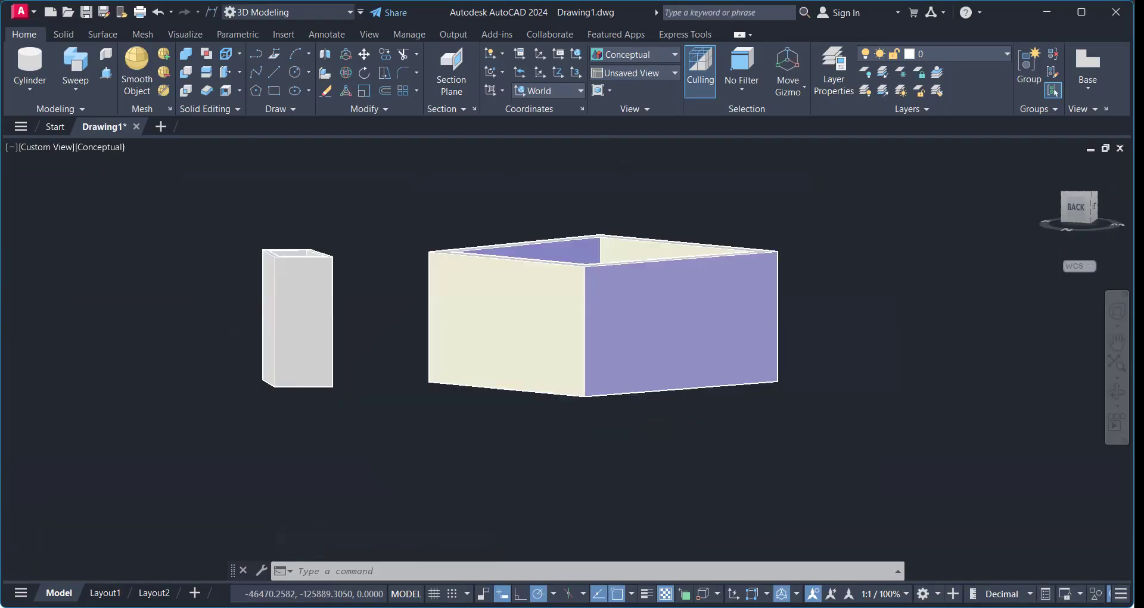
Inspect the two smaller polysolid walls from above, the threaded cylinder up close, and the available Extrude, Loft, Revolve and Sweep commands
{"action": "middle_click_drag", "start_coordinate": [524, 387], "coordinate": [595, 459], "text": "shift"}
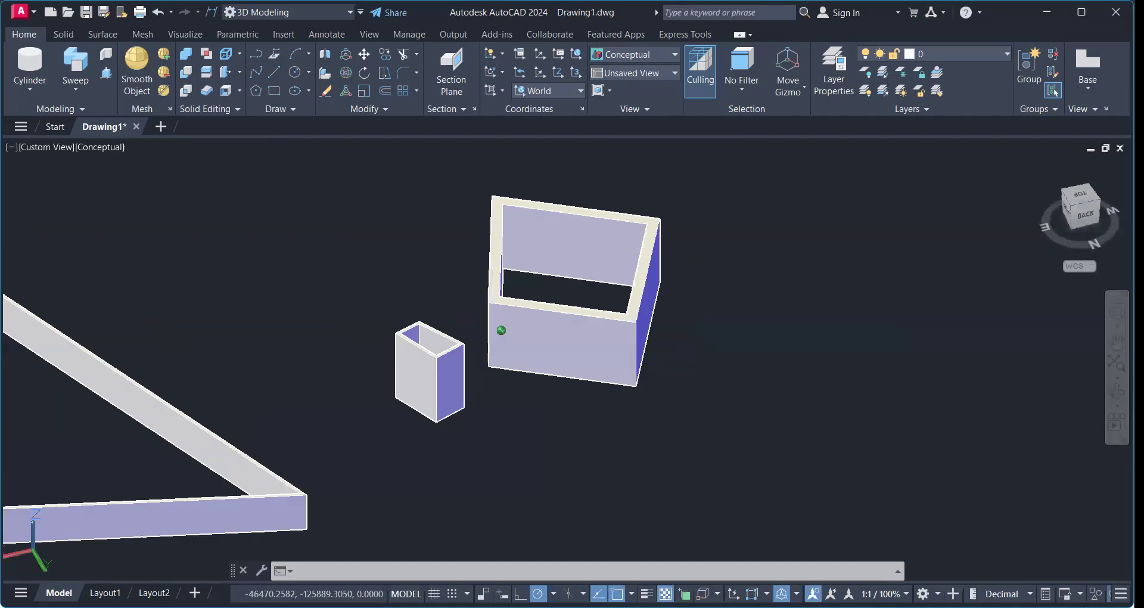
{"action": "scroll", "coordinate": [596, 459], "scroll_direction": "down", "scroll_amount": 6}
{"action": "middle_click_drag", "start_coordinate": [388, 455], "coordinate": [574, 395]}
{"action": "mouse_move", "coordinate": [278, 488]}
{"action": "middle_mouse_down"}
{"action": "mouse_move", "coordinate": [324, 442]}
{"action": "mouse_move", "coordinate": [434, 373]}
{"action": "middle_mouse_up"}
{"action": "scroll", "coordinate": [338, 491], "scroll_direction": "up", "scroll_amount": 5}
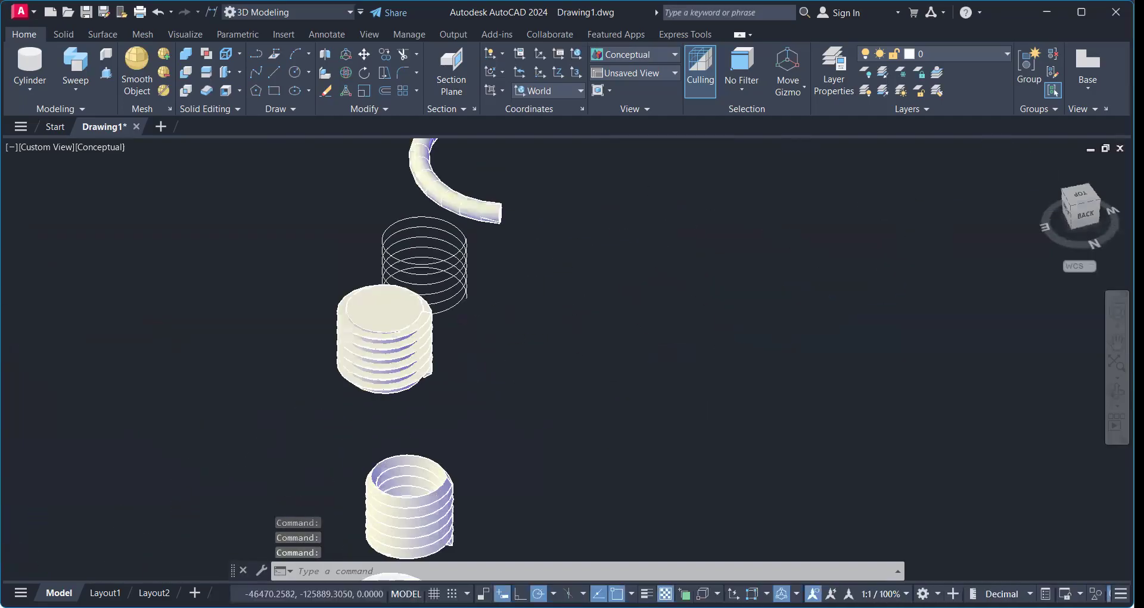
{"action": "scroll", "coordinate": [370, 412], "scroll_direction": "up", "scroll_amount": 3}
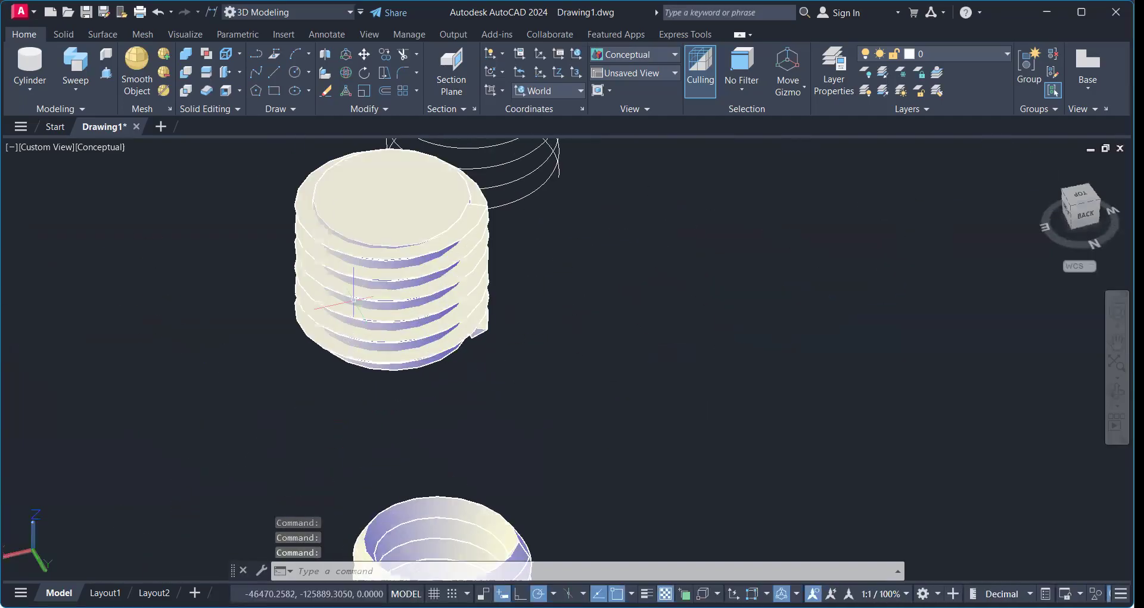
{"action": "left_click", "coordinate": [75, 89]}
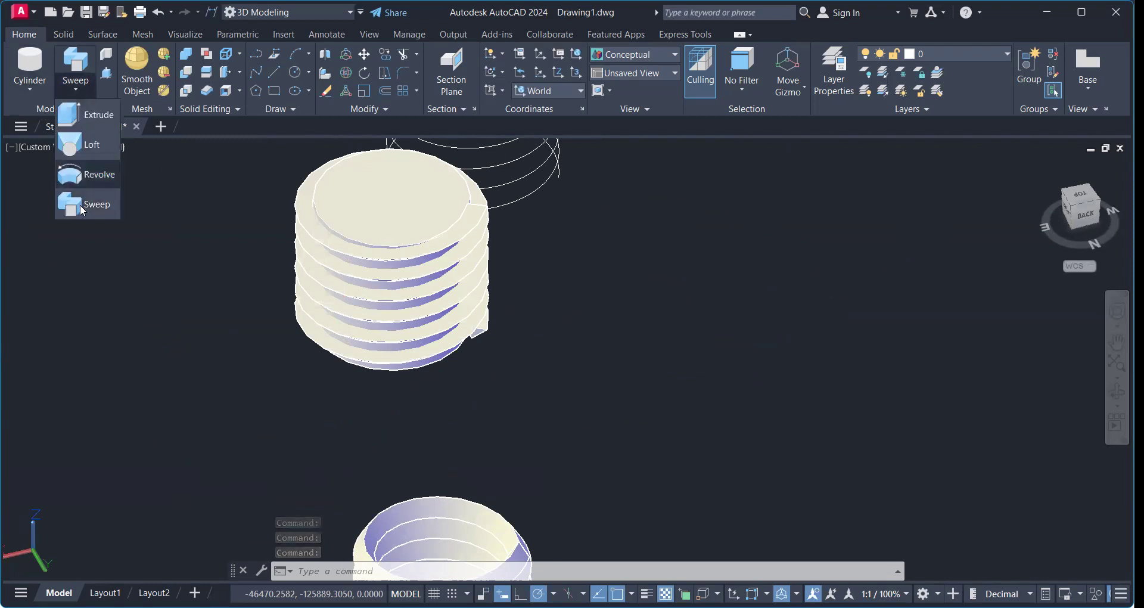
{"action": "left_click", "coordinate": [104, 301]}
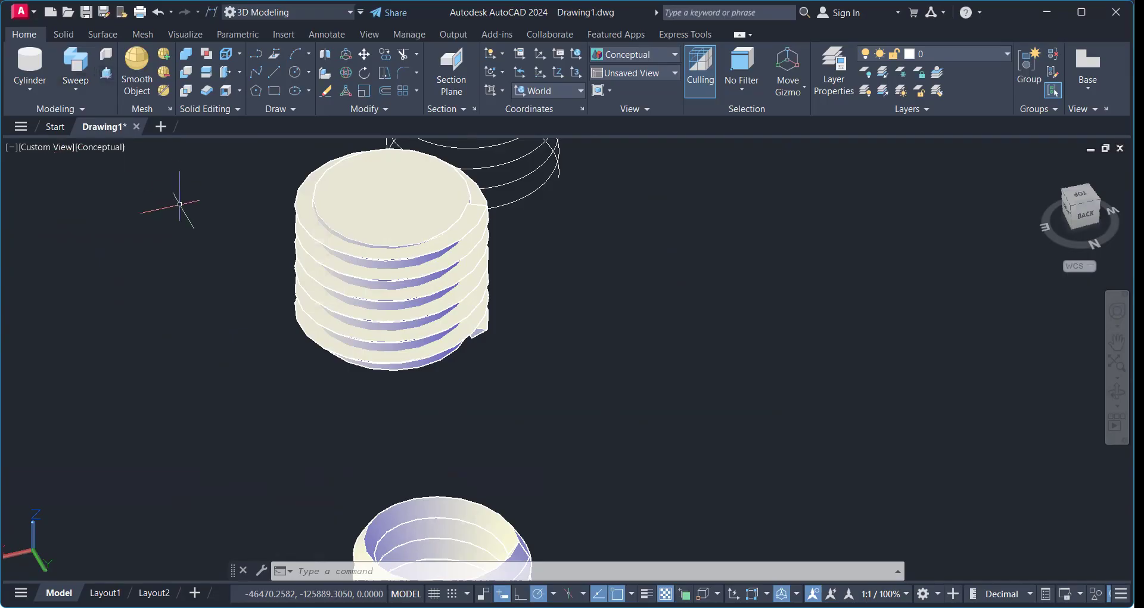
Review the whole row of modeled objects, from the springs and threaded solids past the curved pipes to the three polysolid walls
{"action": "scroll", "coordinate": [668, 365], "scroll_direction": "down", "scroll_amount": 3}
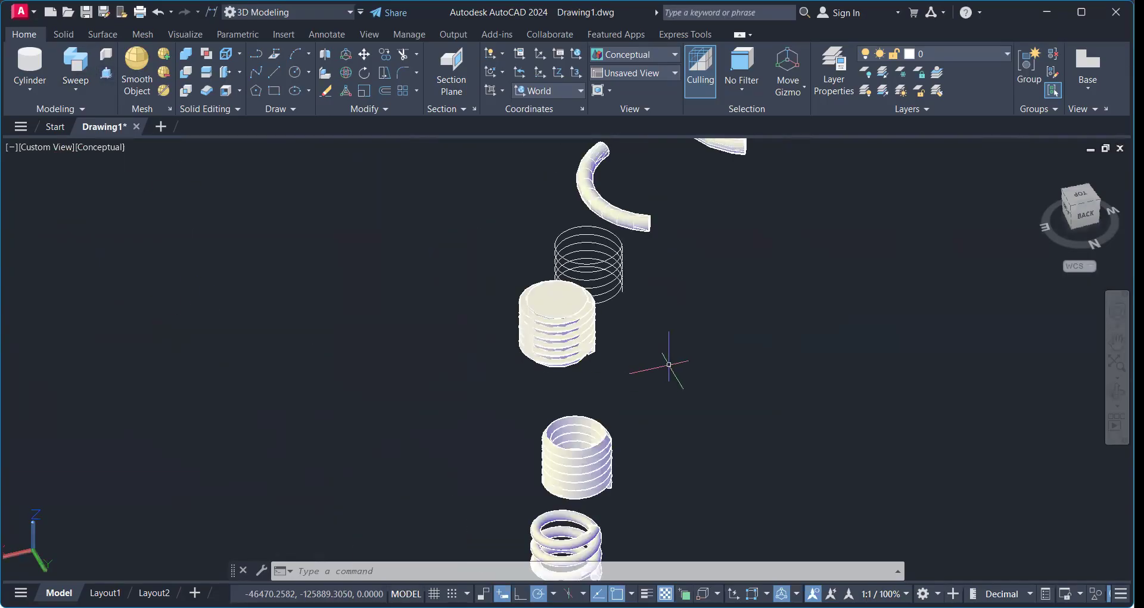
{"action": "scroll", "coordinate": [669, 364], "scroll_direction": "up", "scroll_amount": 2}
{"action": "scroll", "coordinate": [668, 364], "scroll_direction": "down", "scroll_amount": 3}
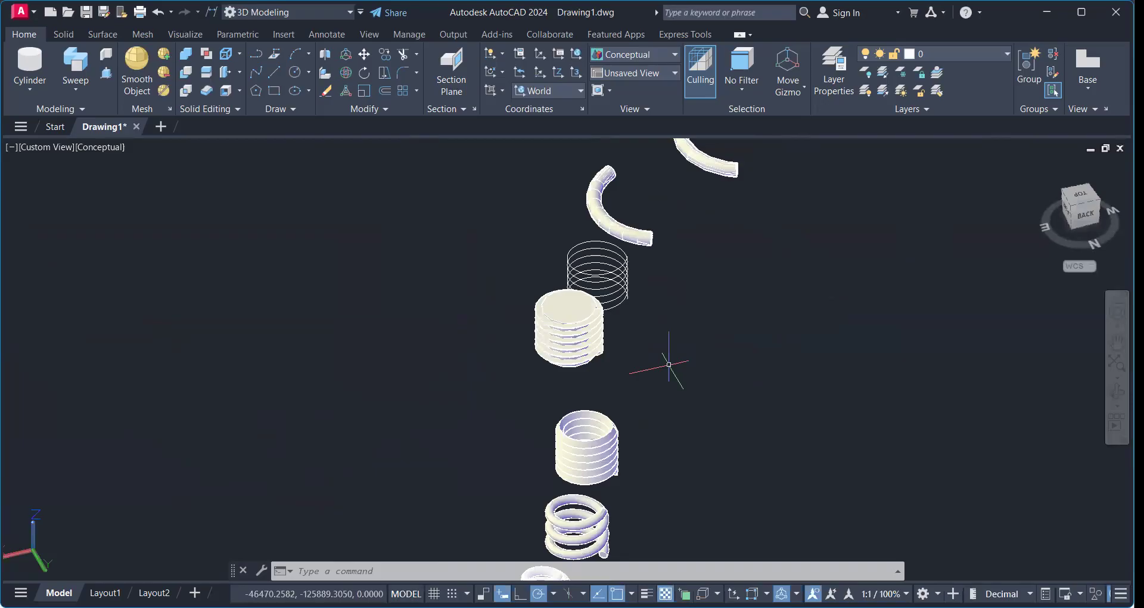
{"action": "scroll", "coordinate": [669, 364], "scroll_direction": "down", "scroll_amount": 4}
{"action": "middle_click_drag", "start_coordinate": [693, 372], "coordinate": [635, 356], "text": "shift"}
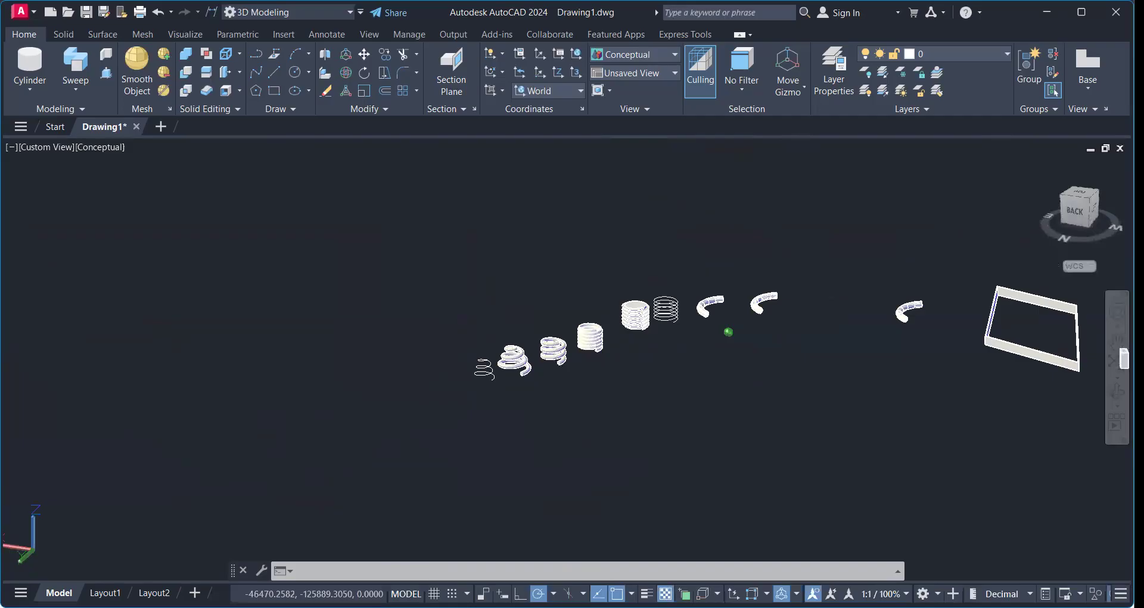
{"action": "middle_click_drag", "start_coordinate": [708, 358], "coordinate": [324, 398]}
{"action": "scroll", "coordinate": [330, 391], "scroll_direction": "up", "scroll_amount": 5}
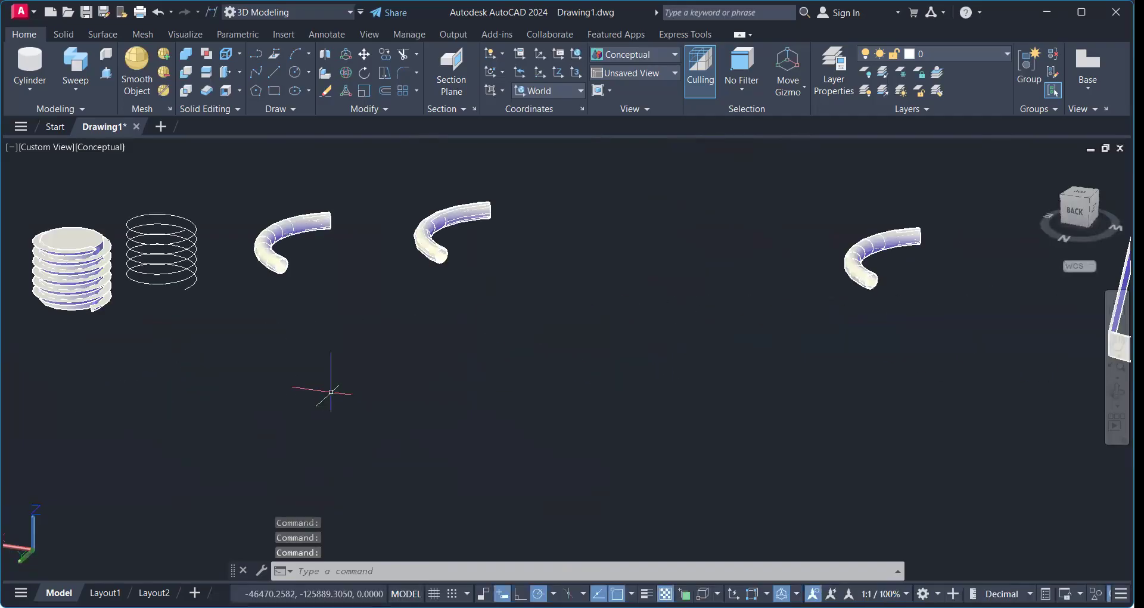
{"action": "middle_click_drag", "start_coordinate": [966, 324], "coordinate": [163, 327]}
{"action": "middle_click_drag", "start_coordinate": [906, 438], "coordinate": [654, 438]}
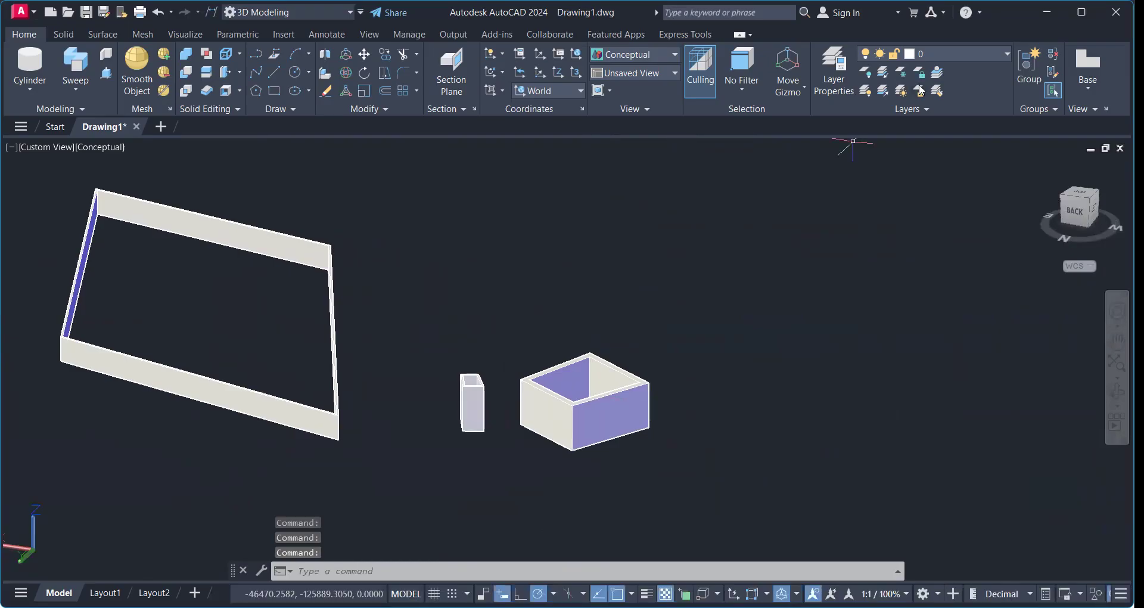